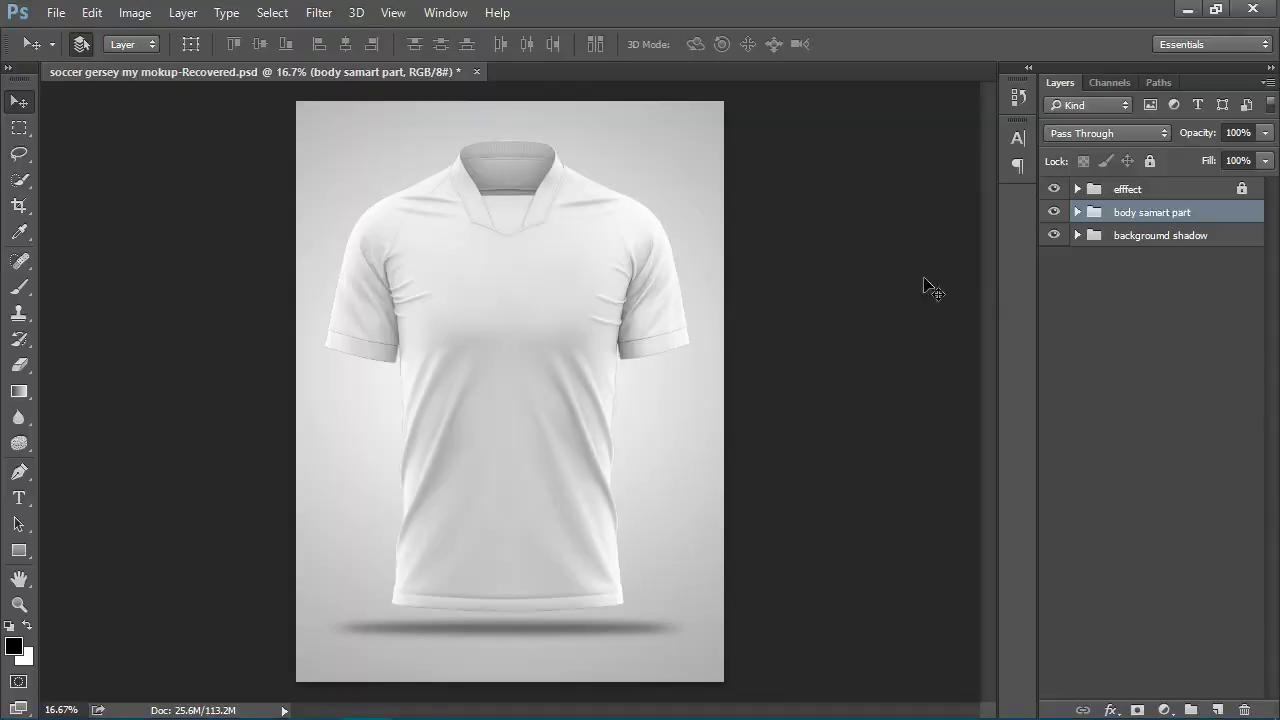
# Expand the 'body samart part' group and open its smart object in a separate document.
pyautogui.click(1077, 212)
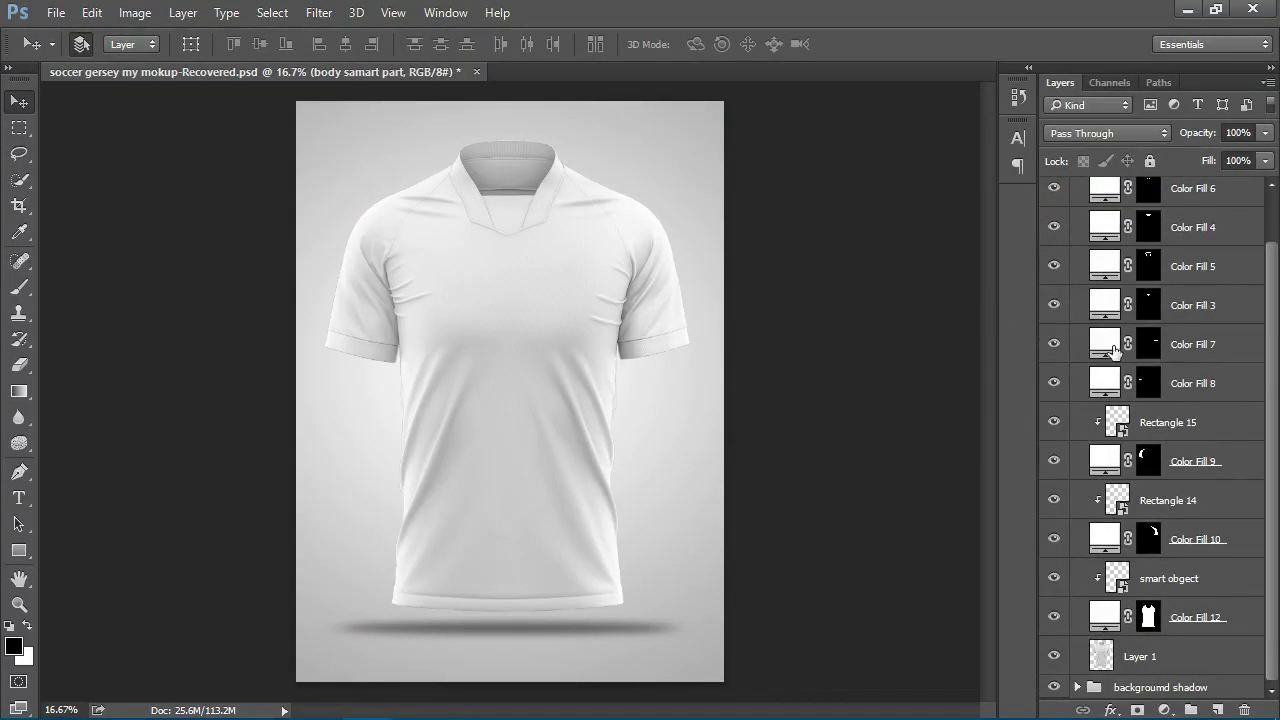
pyautogui.doubleClick(1118, 580)
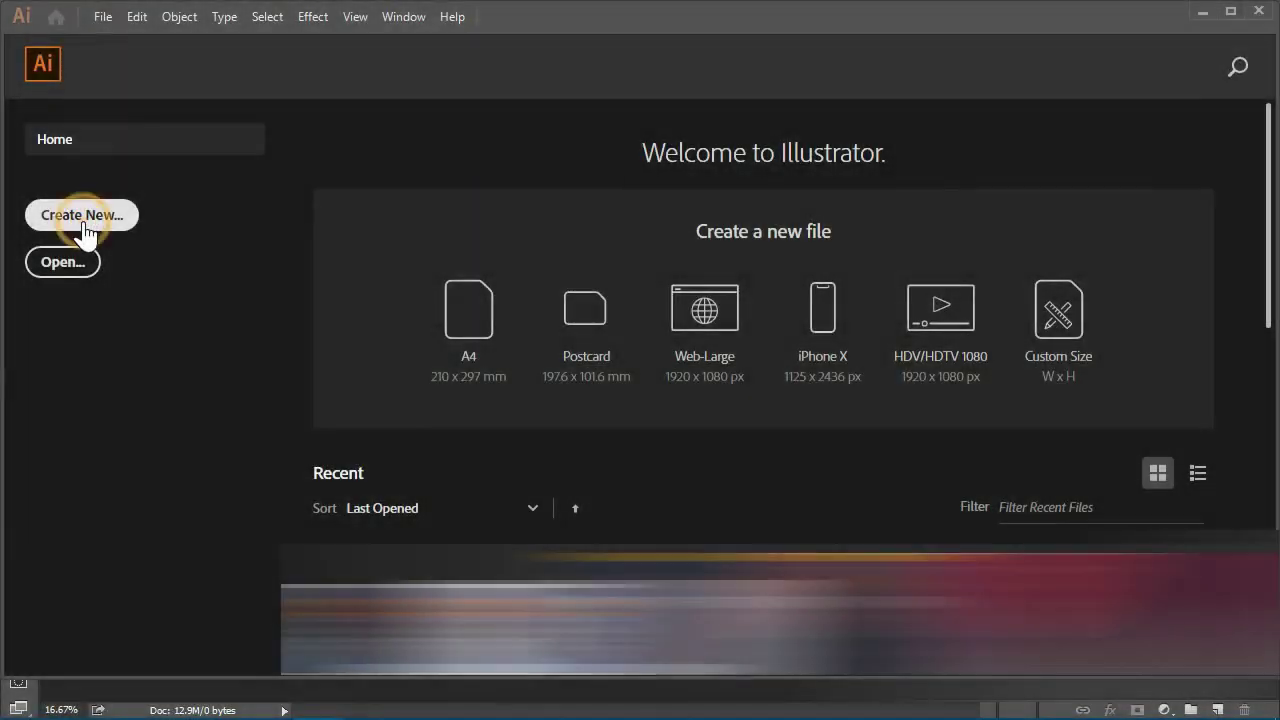
# Create a new Illustrator document in inches, 9 in wide by 14 in tall.
pyautogui.click(82, 216)
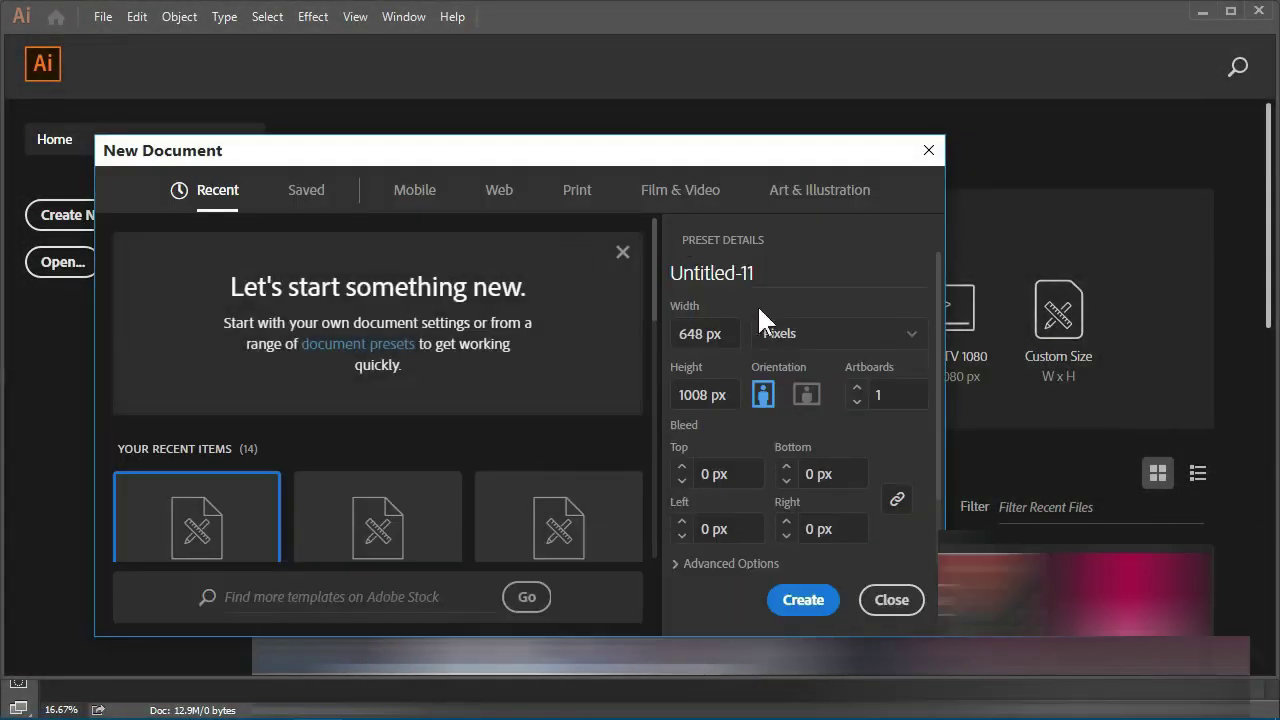
pyautogui.click(776, 330)
pyautogui.click(783, 437)
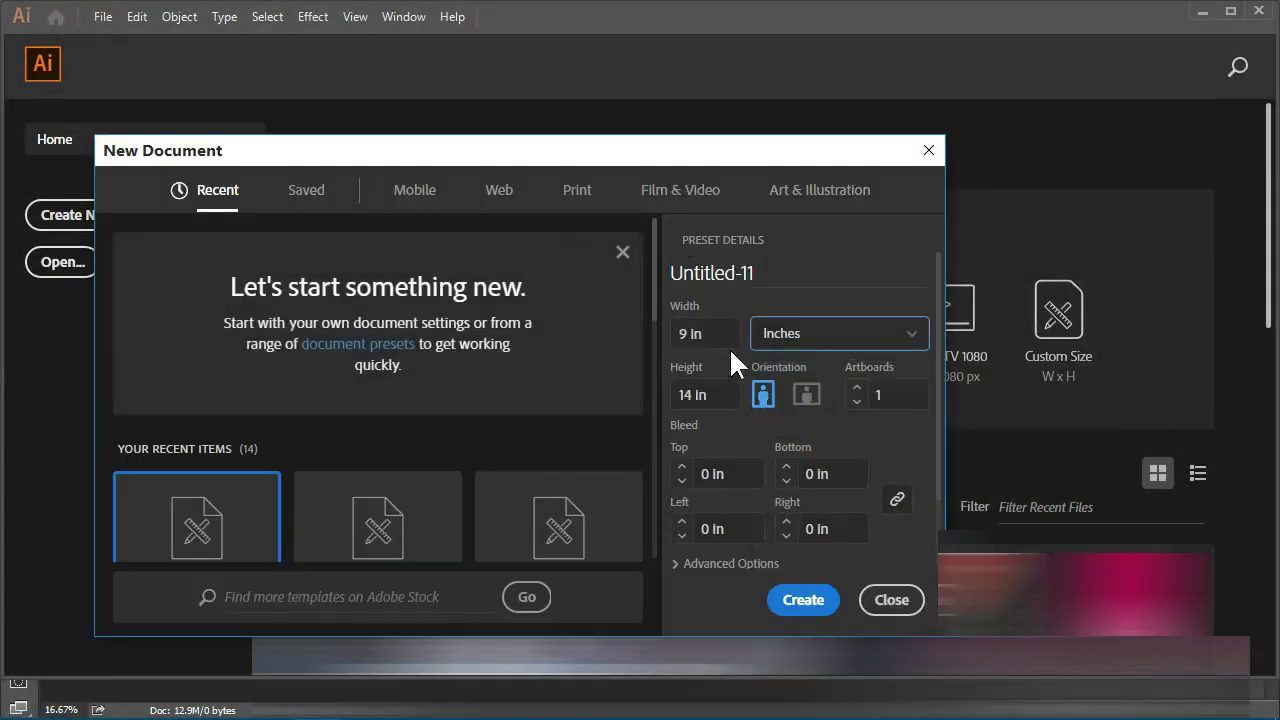
pyautogui.click(718, 332)
pyautogui.press('BackSpace')
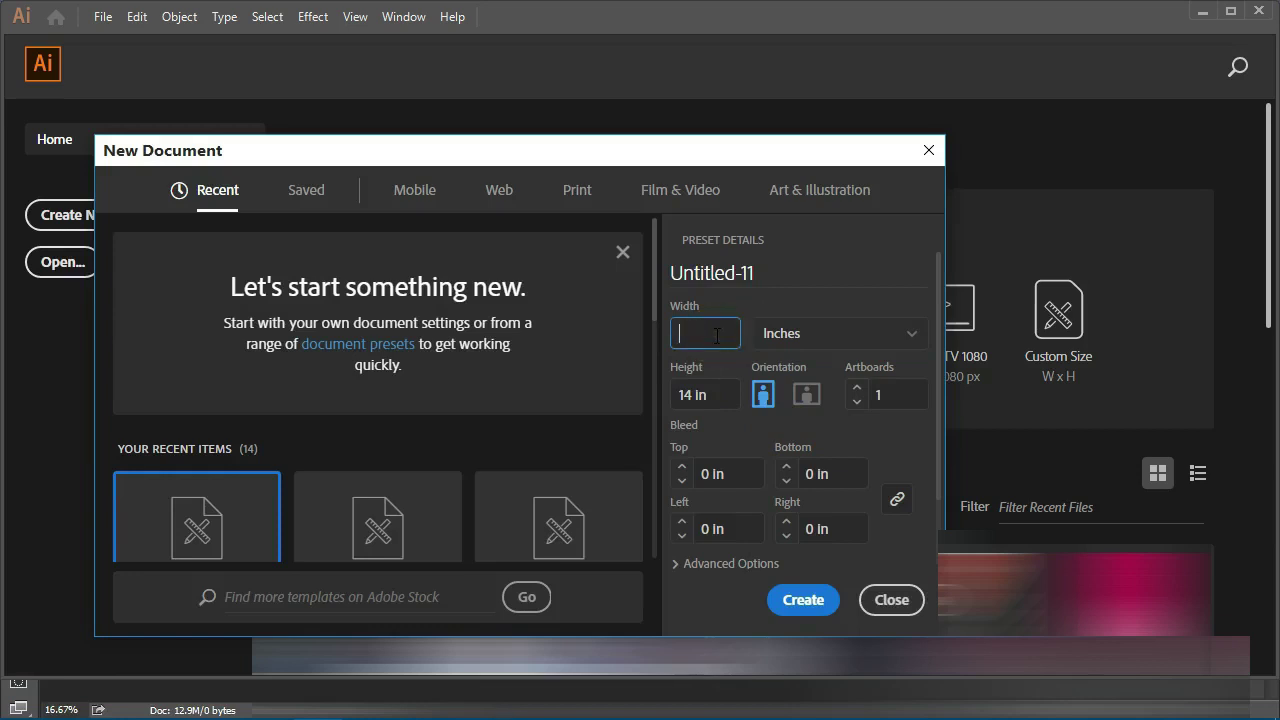
pyautogui.write('9')
pyautogui.click(714, 394)
pyautogui.write('1')
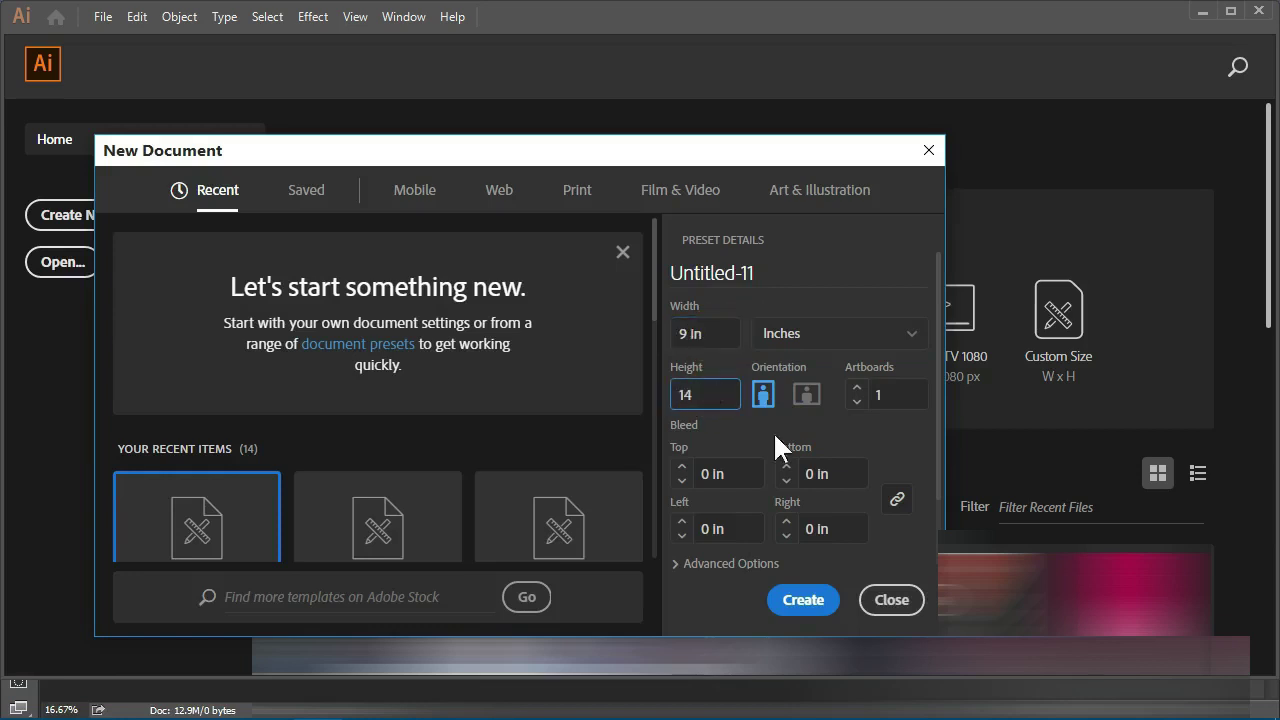
pyautogui.click(803, 599)
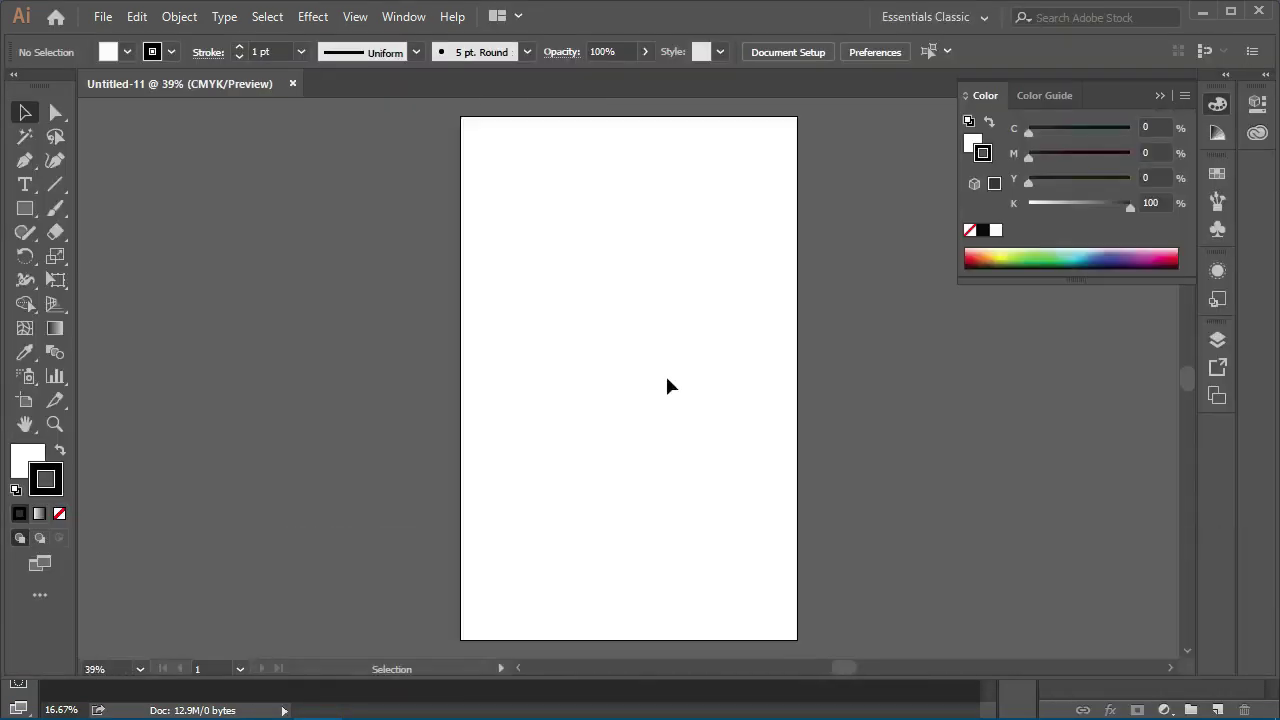
# Draw a rectangle covering the whole artboard, aligned with its top edge.
pyautogui.hotkey('ctrl', '-')
pyautogui.click(25, 208)
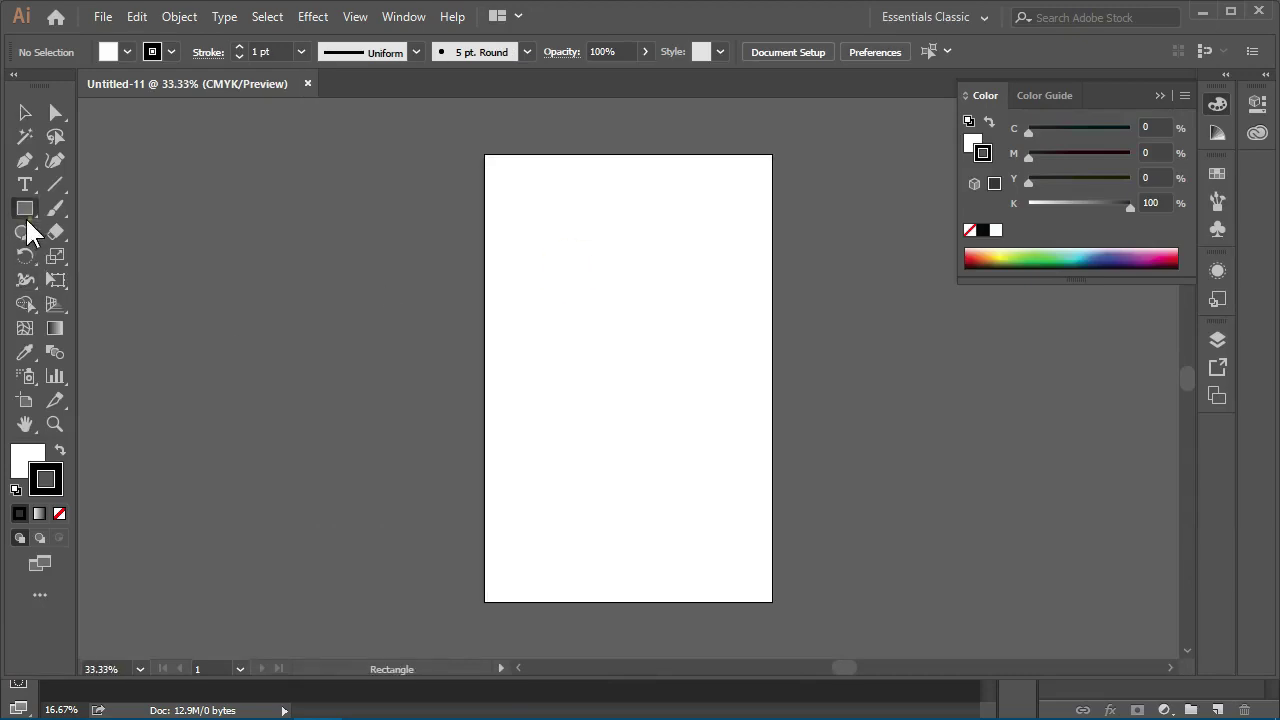
pyautogui.moveTo(485, 155)
pyautogui.mouseDown()
pyautogui.moveTo(493, 197)
pyautogui.moveTo(772, 601)
pyautogui.mouseUp()
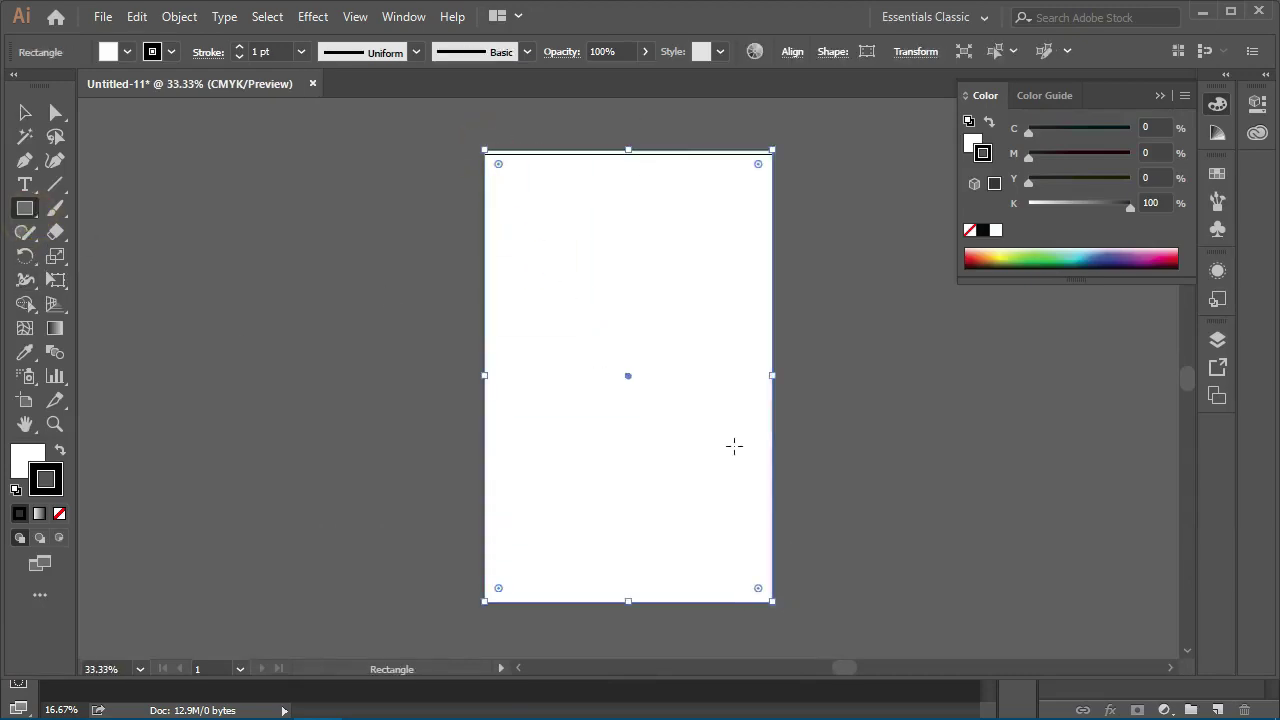
pyautogui.moveTo(627, 150); pyautogui.dragTo(627, 154)
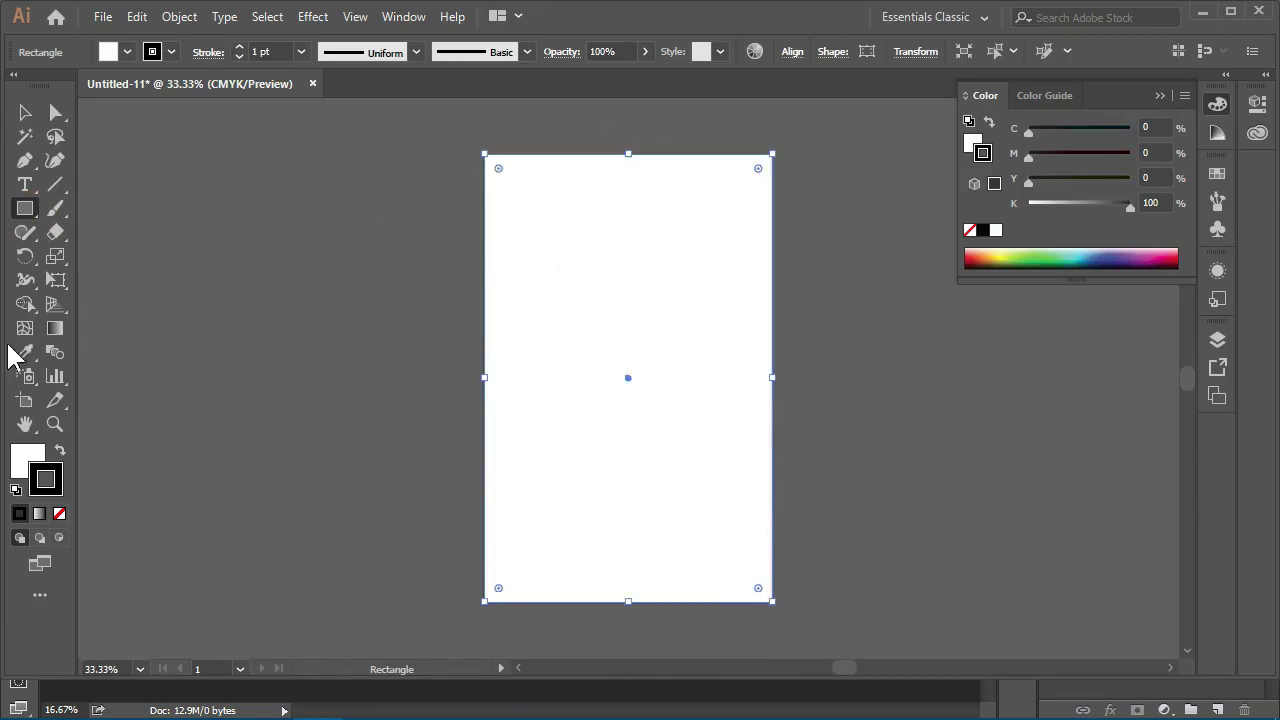
# Give the rectangle no stroke and a red fill (db4d…), then lock it with Ctrl+2.
pyautogui.click(59, 513)
pyautogui.doubleClick(26, 459)
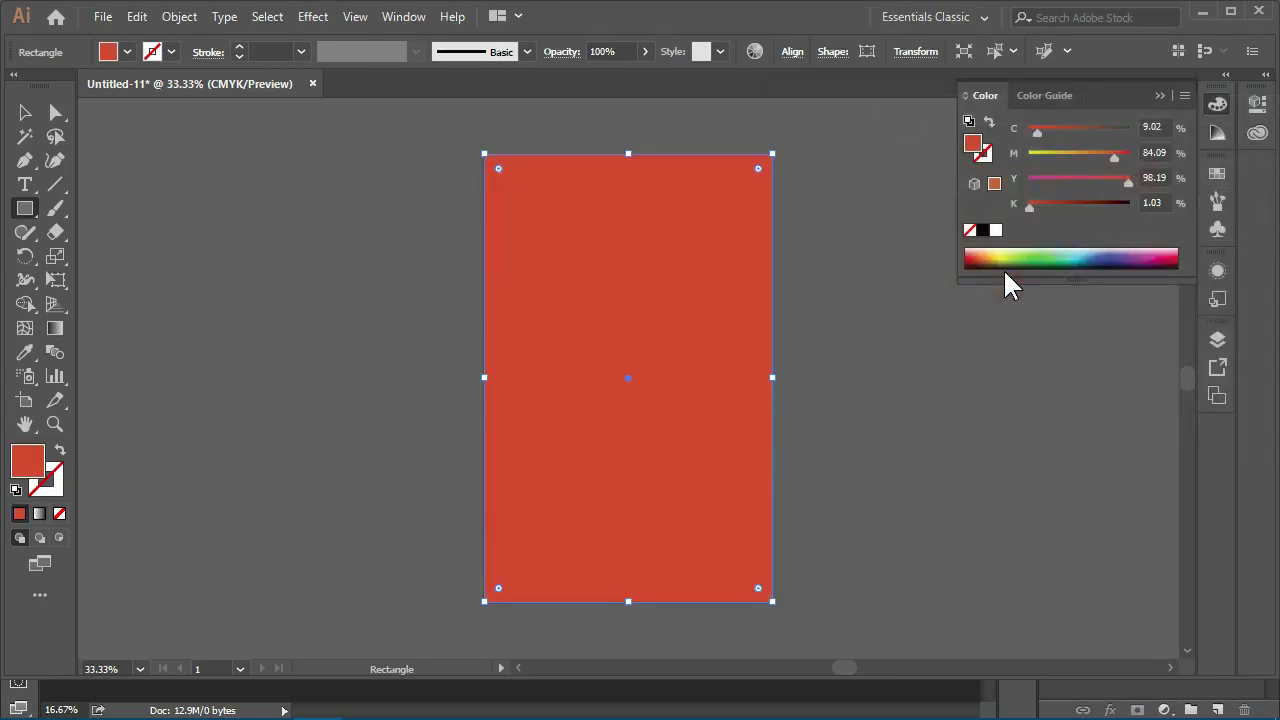
pyautogui.click(26, 114)
pyautogui.click(229, 234)
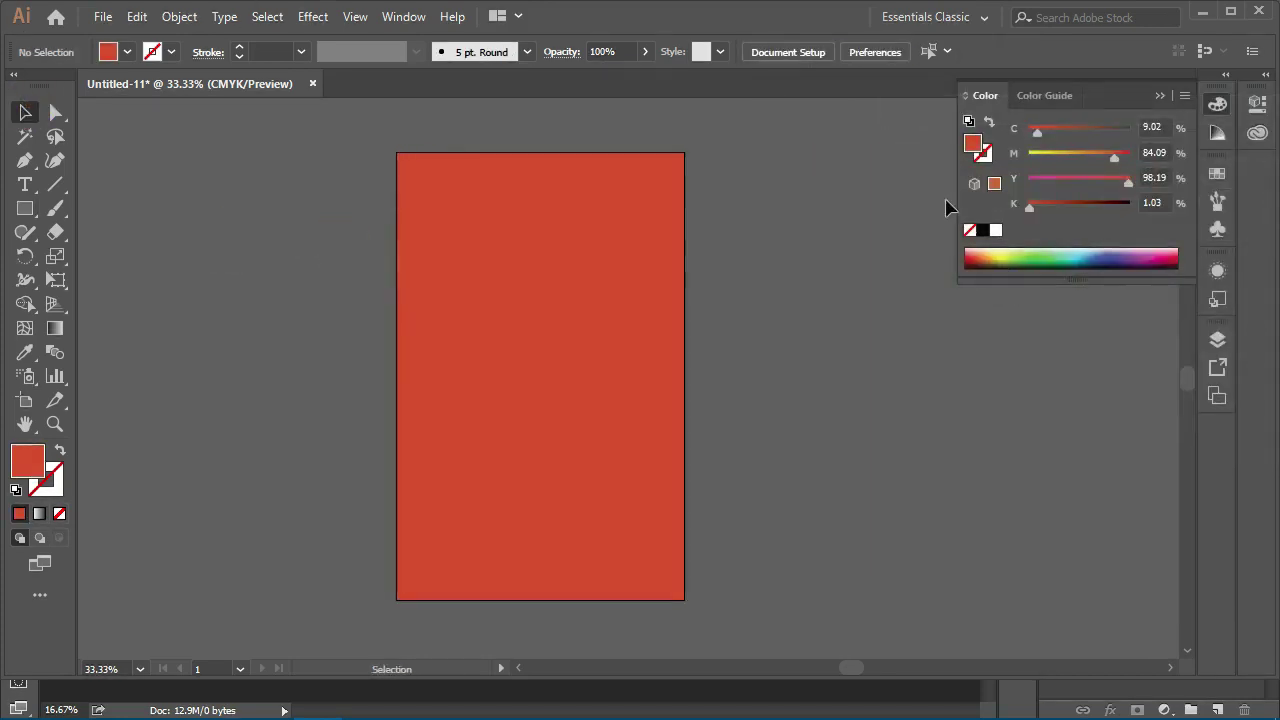
pyautogui.moveTo(695, 259); pyautogui.dragTo(583, 386)
pyautogui.hotkey('ctrl', '2')
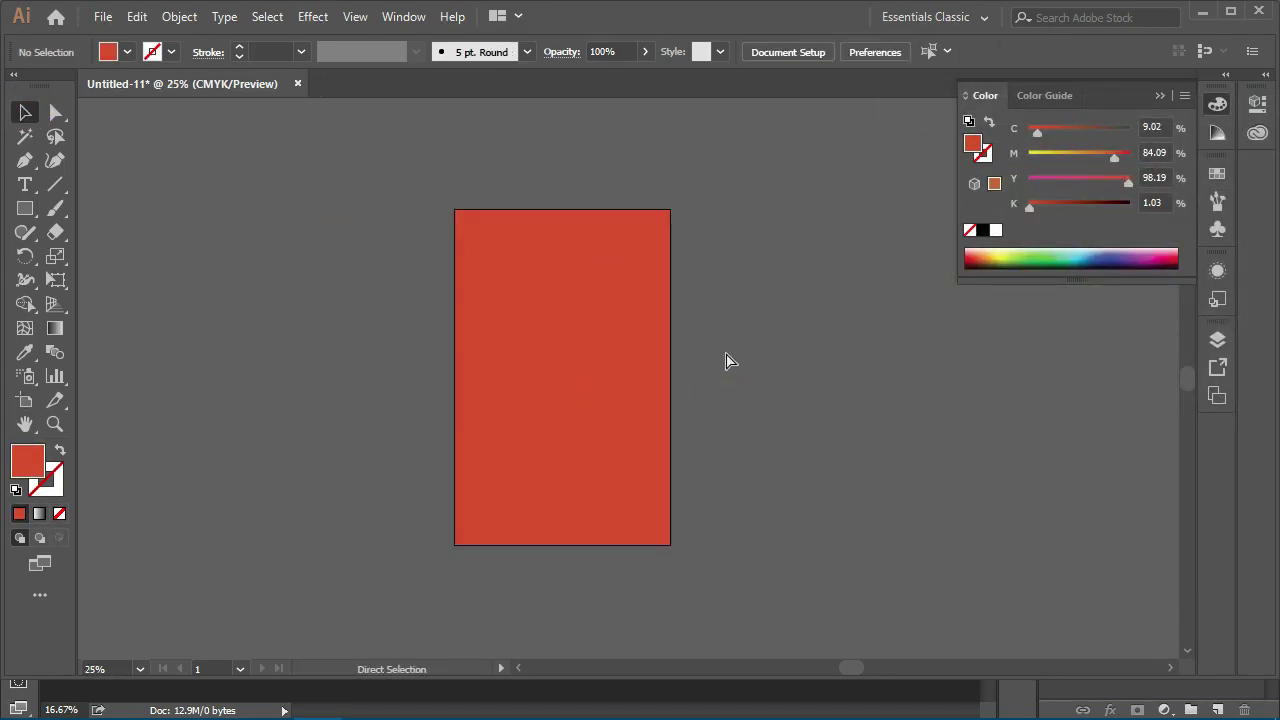
pyautogui.moveTo(686, 364); pyautogui.dragTo(720, 368)
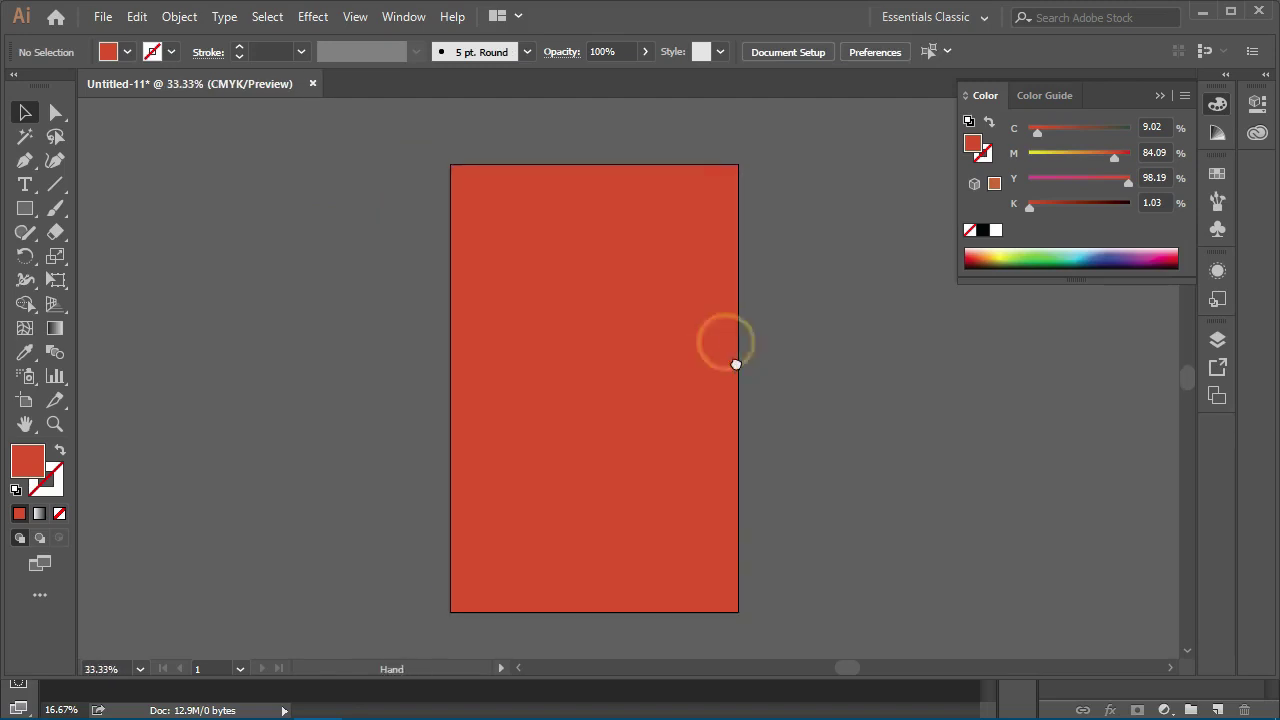
pyautogui.click(1230, 12)
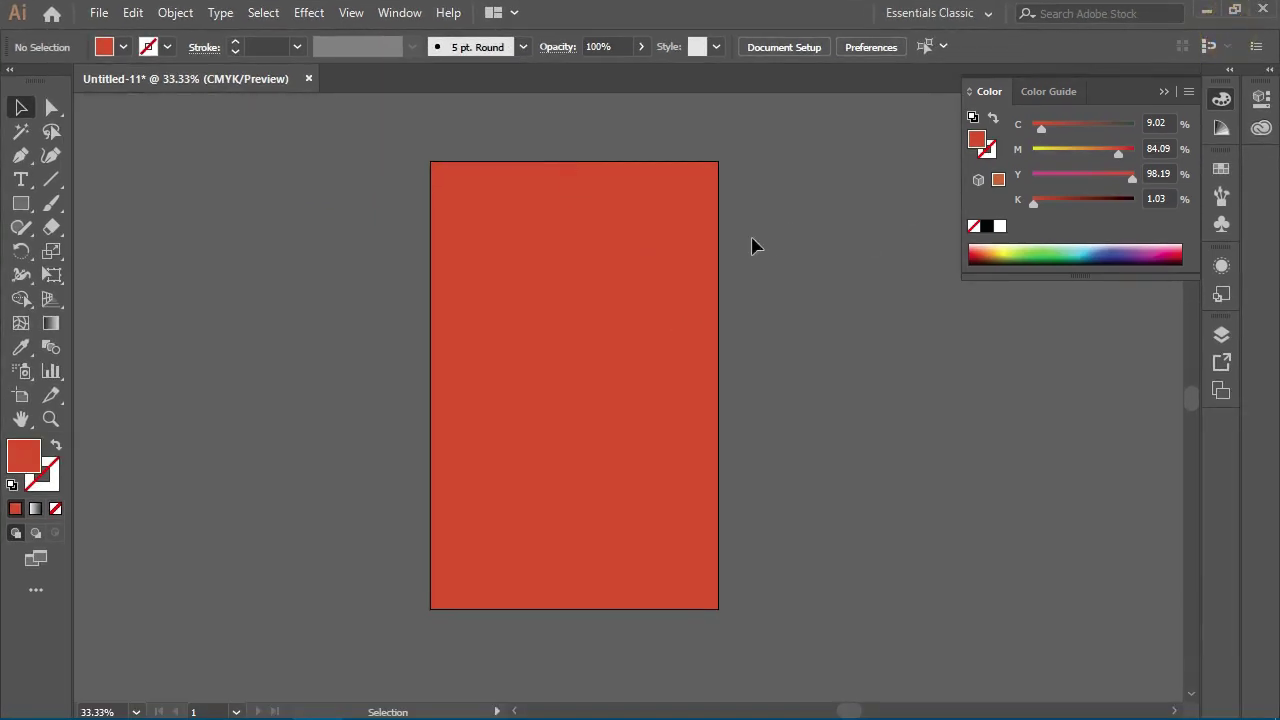
# Draw a diagonal line across the rectangle with a white 3 pt stroke.
pyautogui.click(50, 179)
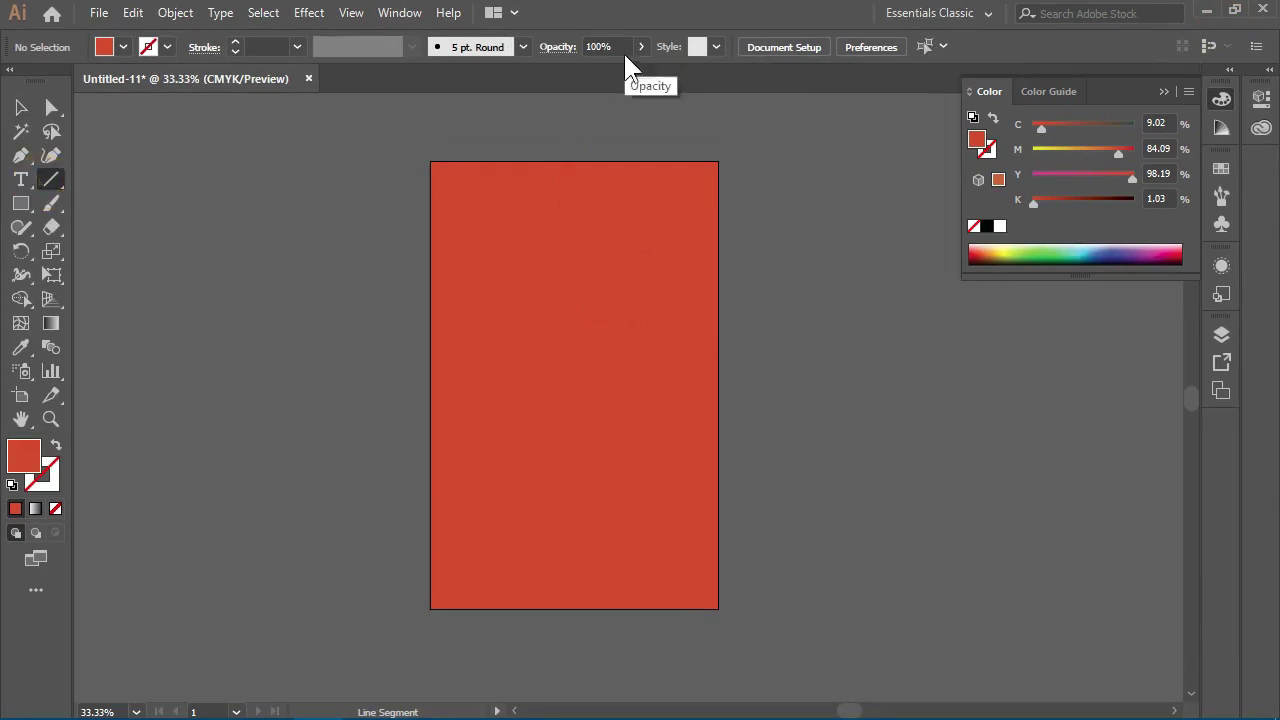
pyautogui.moveTo(648, 137); pyautogui.dragTo(371, 414)
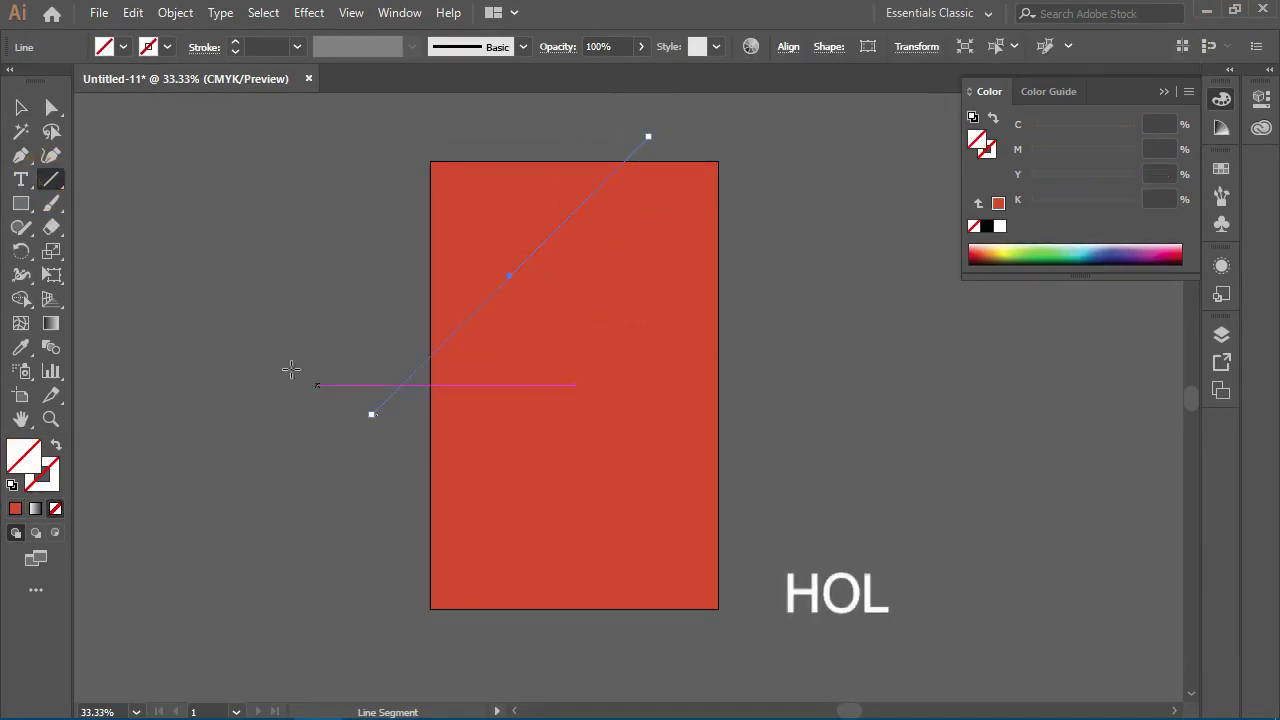
pyautogui.click(47, 485)
pyautogui.click(999, 226)
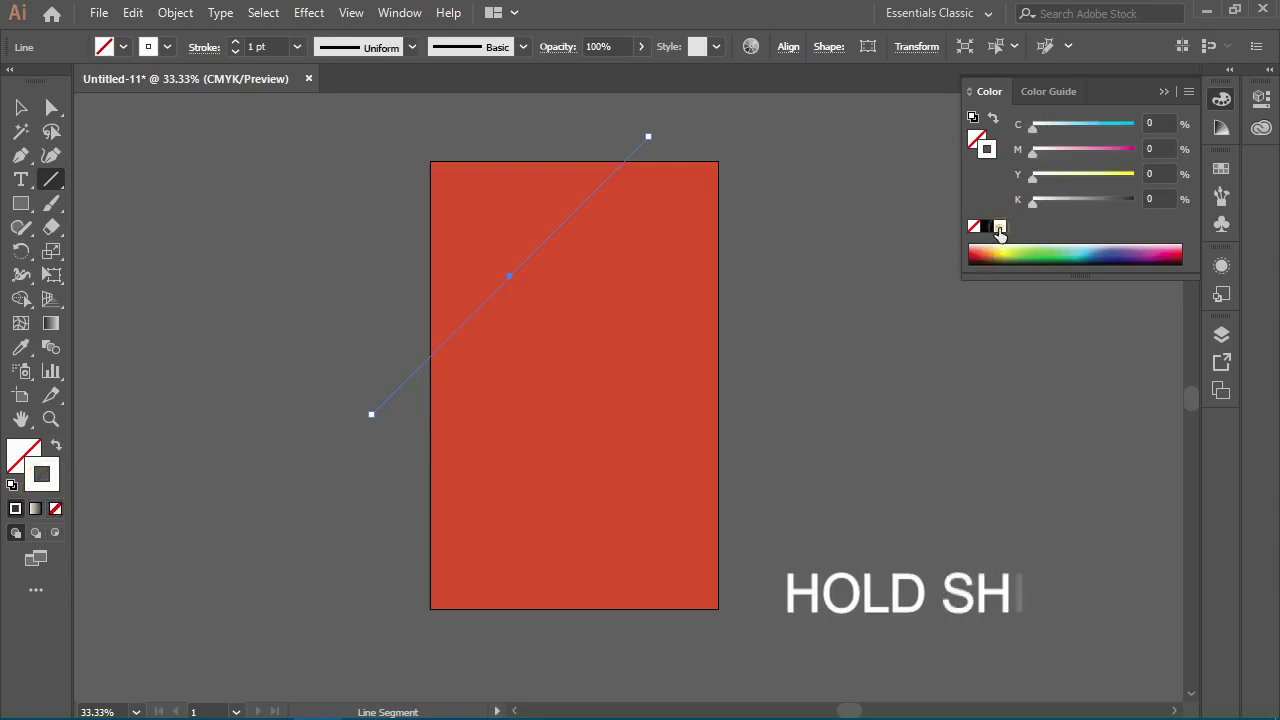
pyautogui.click(238, 41)
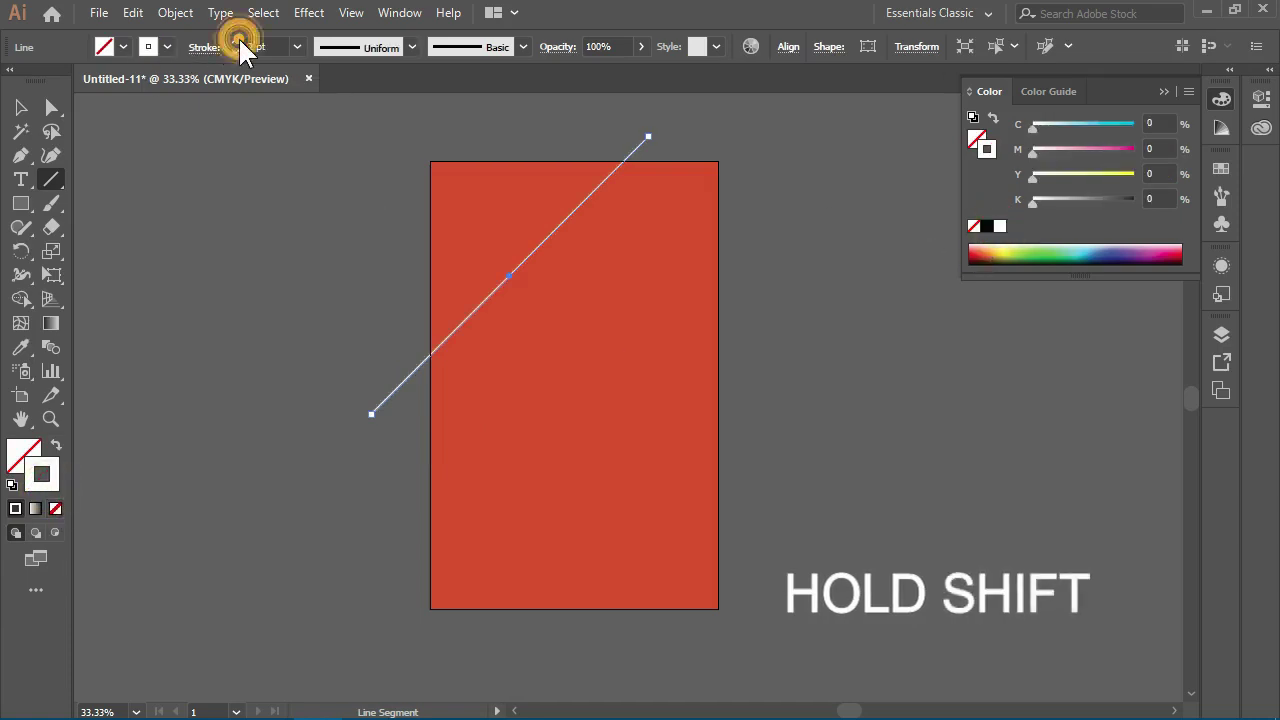
# Duplicate the diagonal into five evenly spaced parallel lines.
pyautogui.click(22, 108)
pyautogui.click(145, 177)
pyautogui.moveTo(256, 248)
pyautogui.mouseDown()
pyautogui.moveTo(489, 460)
pyautogui.moveTo(477, 425)
pyautogui.mouseUp()
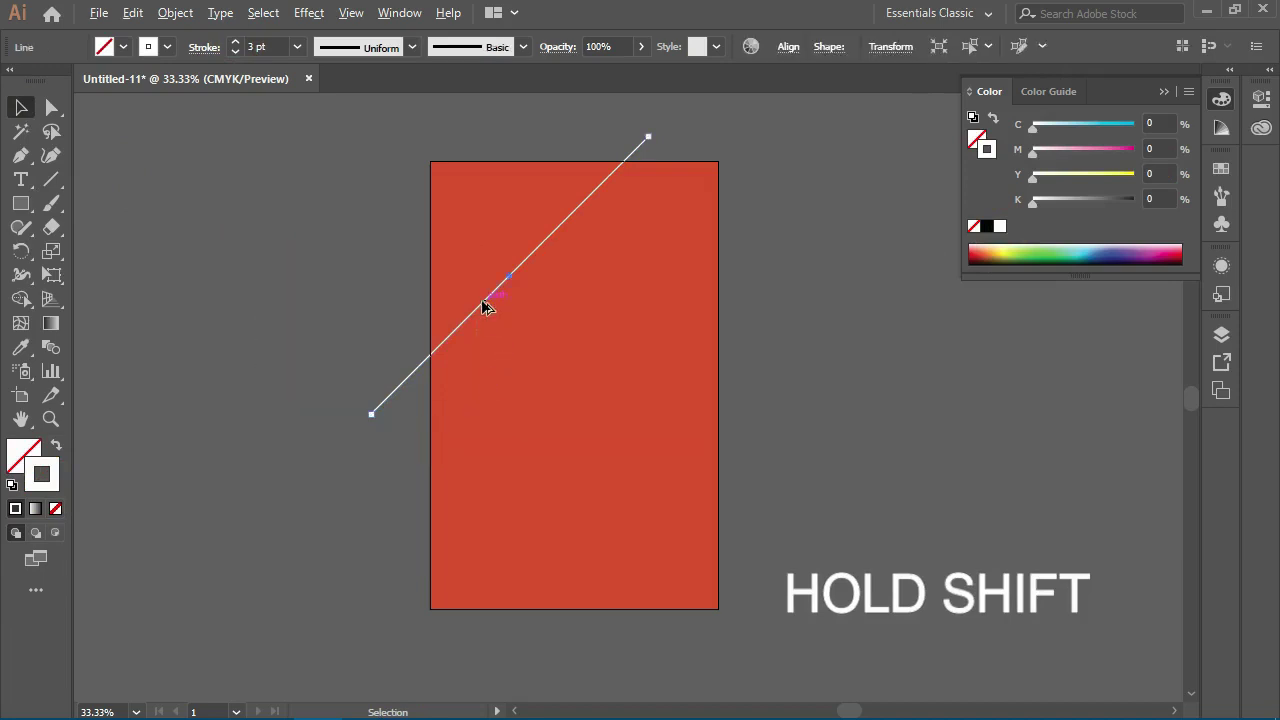
pyautogui.moveTo(483, 305); pyautogui.dragTo(540, 372)
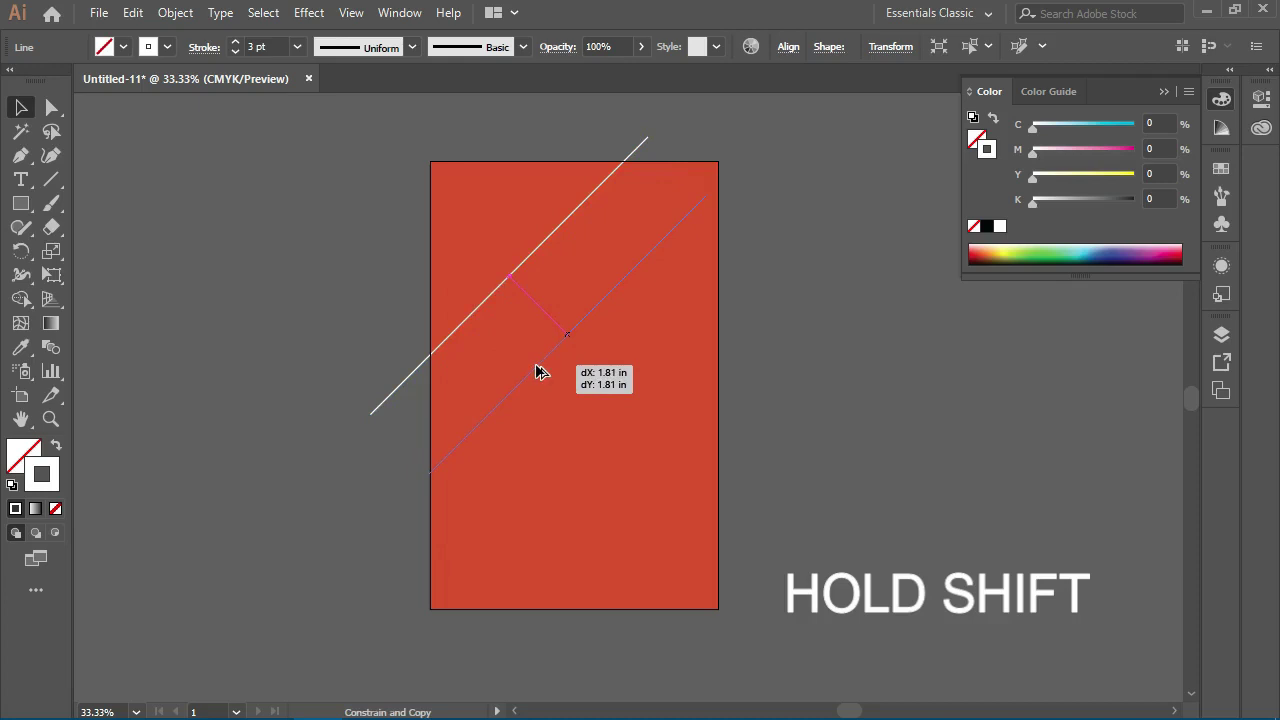
pyautogui.moveTo(537, 367)
pyautogui.mouseDown()
pyautogui.moveTo(590, 466)
pyautogui.moveTo(578, 449)
pyautogui.moveTo(640, 512)
pyautogui.moveTo(629, 509)
pyautogui.moveTo(686, 588)
pyautogui.moveTo(675, 576)
pyautogui.mouseUp()
pyautogui.click(757, 600)
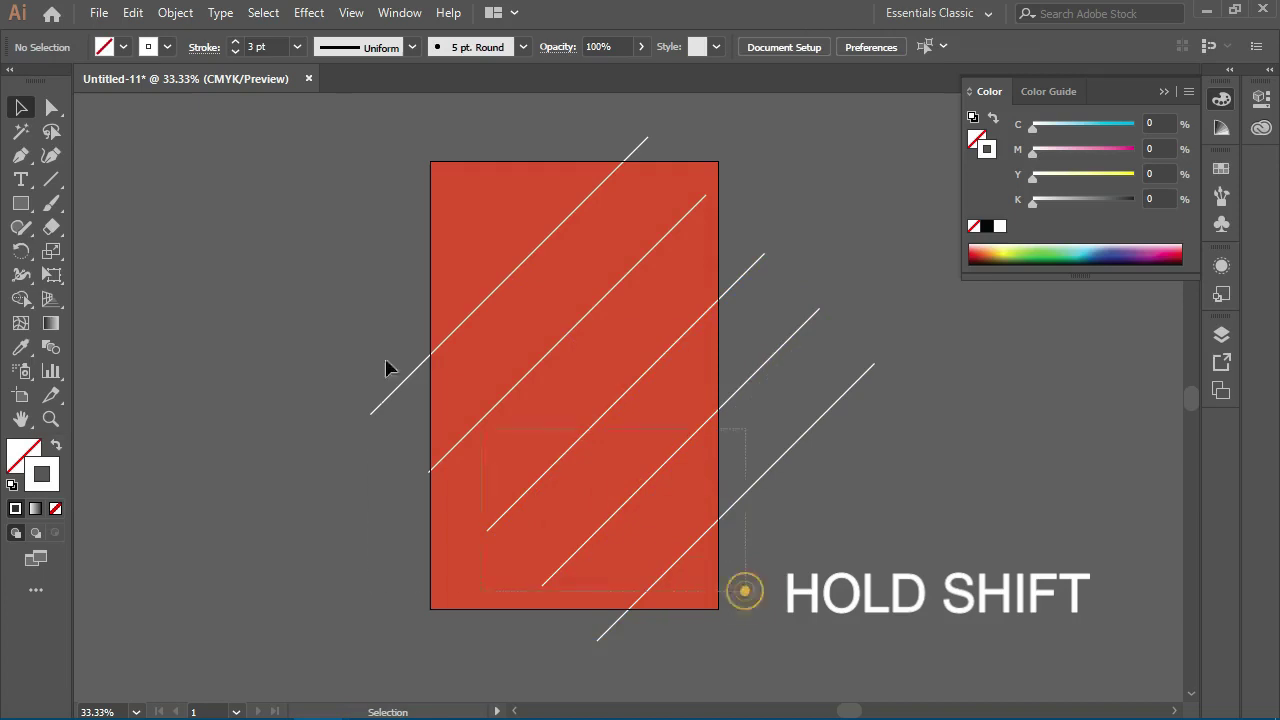
# Scale all five diagonal lines up from their centre so they overshoot the rectangle.
pyautogui.moveTo(354, 257); pyautogui.dragTo(485, 578)
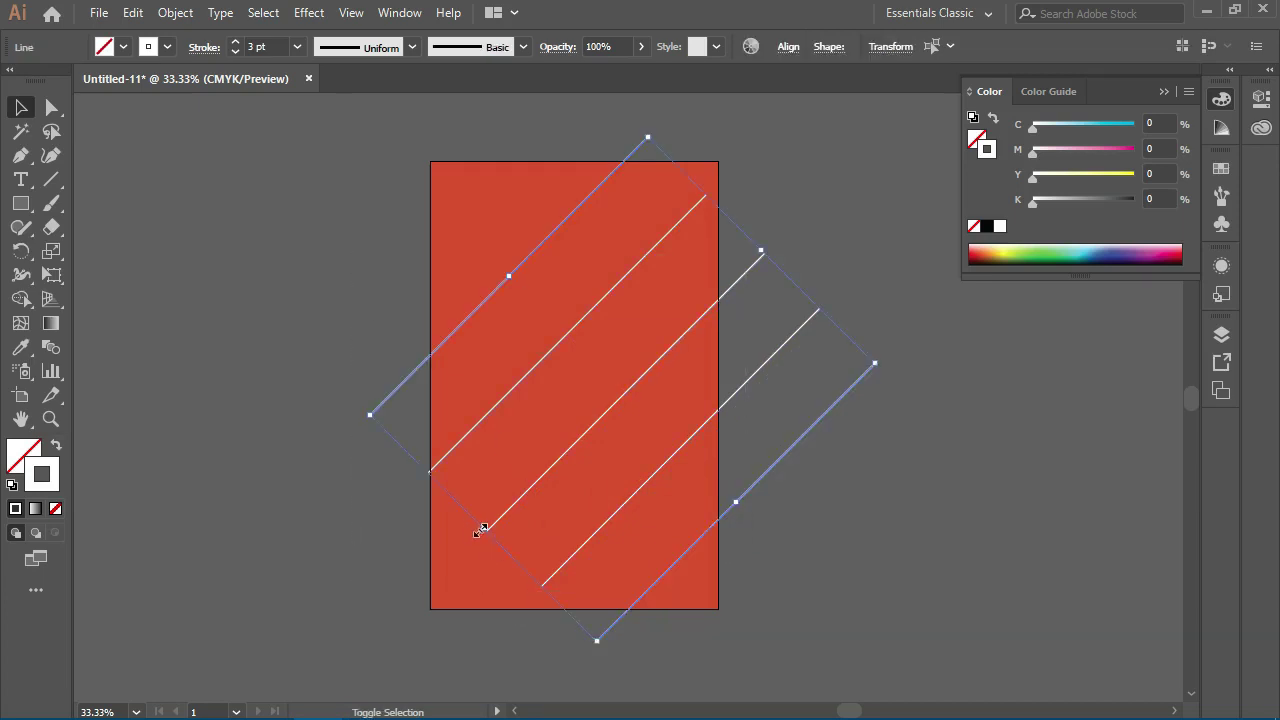
pyautogui.moveTo(483, 530); pyautogui.dragTo(452, 590)
pyautogui.hotkey('ctrl', 'z')
pyautogui.moveTo(760, 252); pyautogui.dragTo(829, 191)
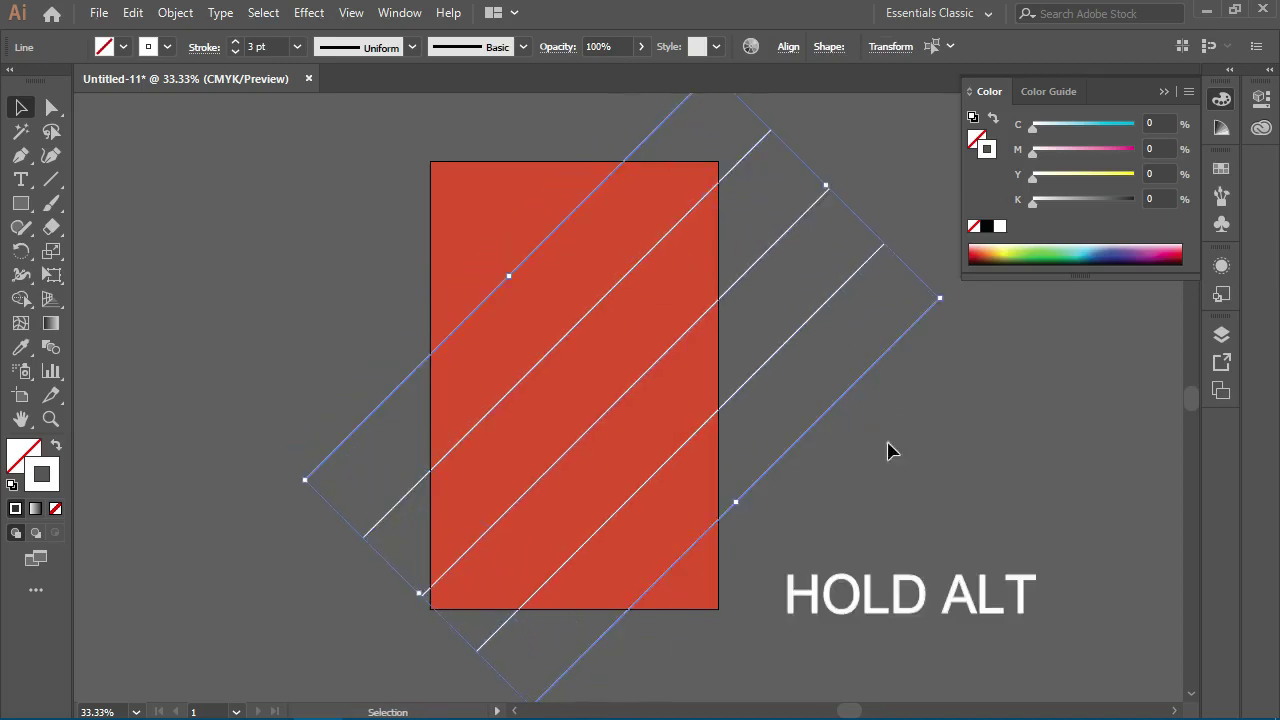
pyautogui.click(362, 303)
pyautogui.moveTo(417, 238); pyautogui.dragTo(309, 223)
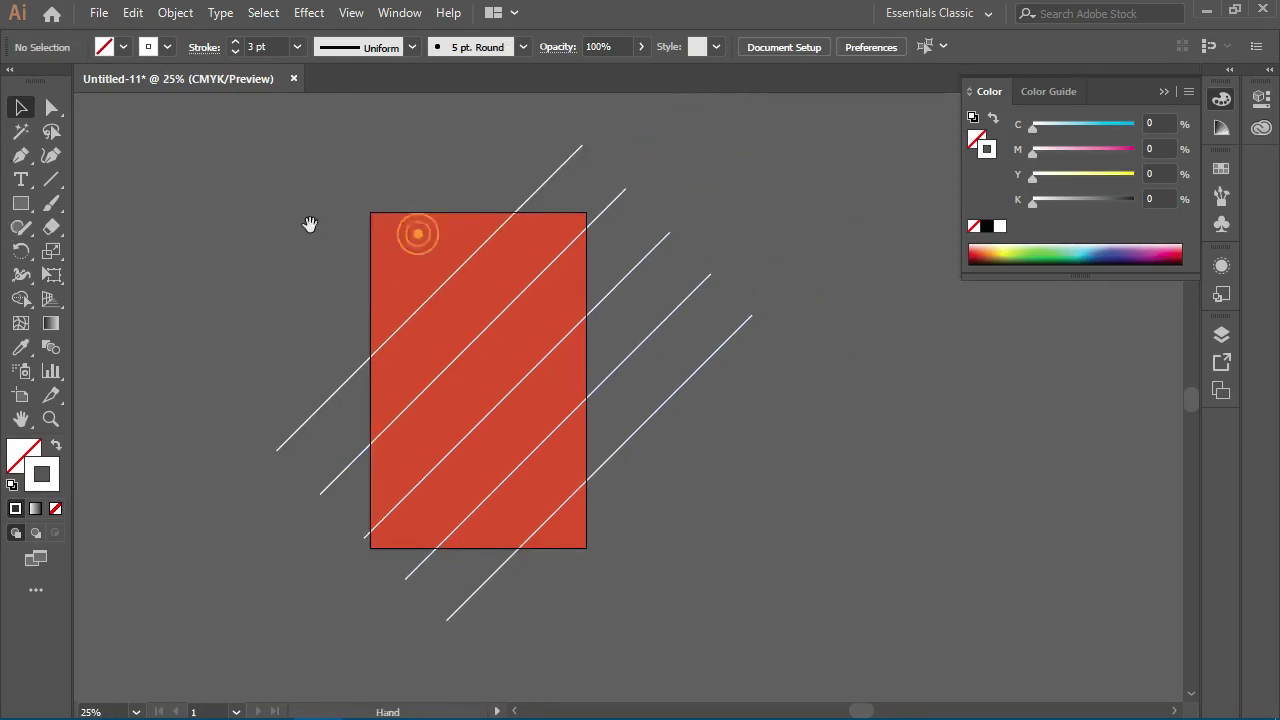
pyautogui.hotkey('ctrl', '-')
pyautogui.moveTo(249, 129); pyautogui.dragTo(709, 651)
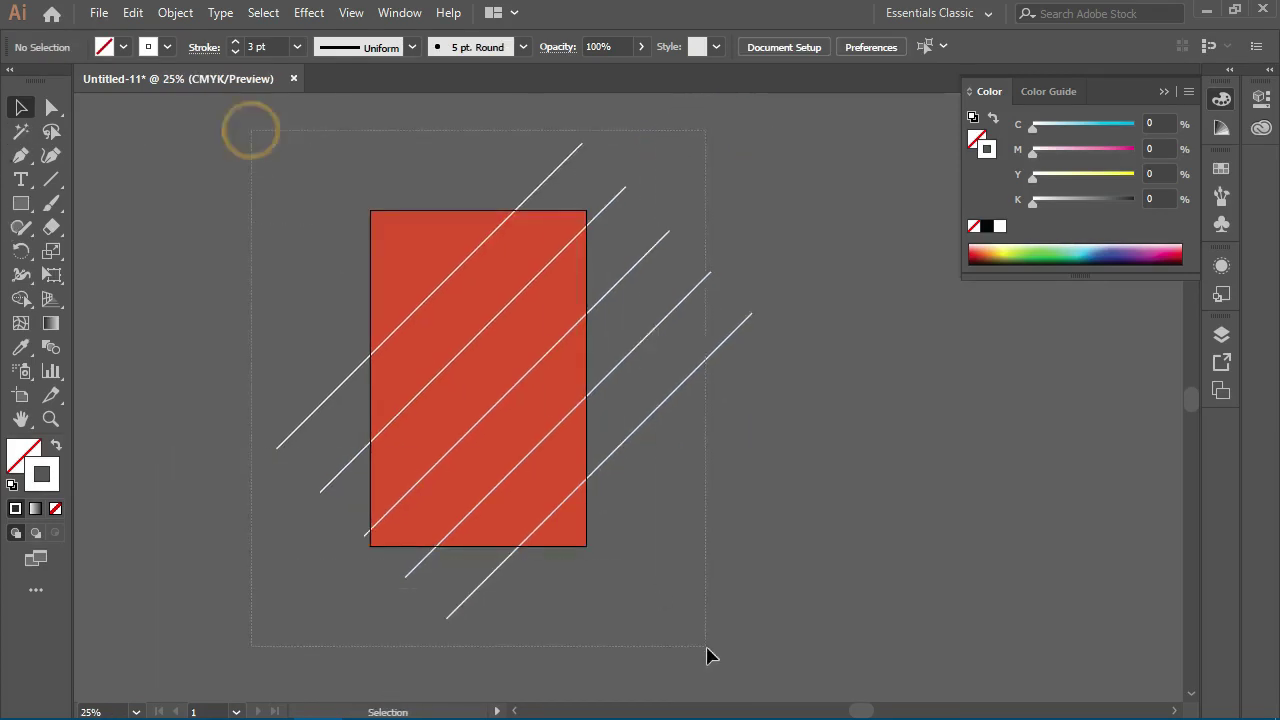
# Unlock the red rectangle and select it together with all the diagonal lines.
pyautogui.click(242, 233)
pyautogui.hotkey('ctrl', 'alt', '2')
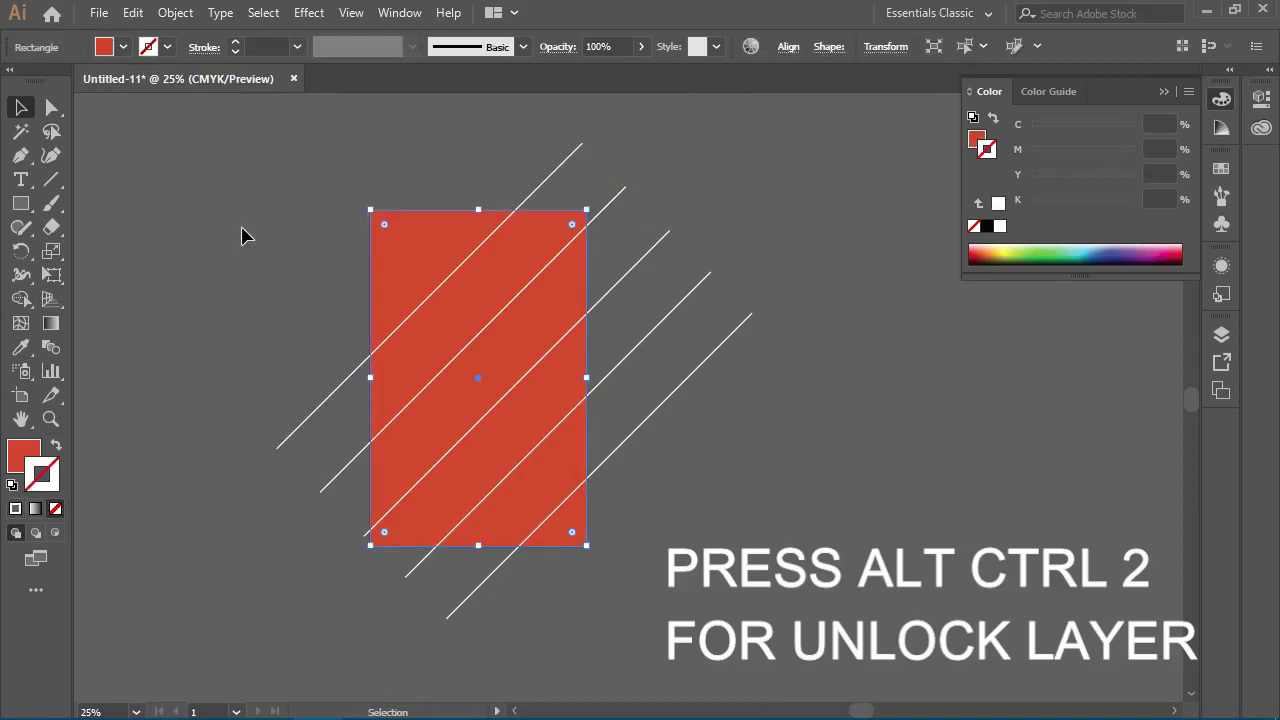
pyautogui.click(243, 222)
pyautogui.moveTo(302, 142); pyautogui.dragTo(760, 600)
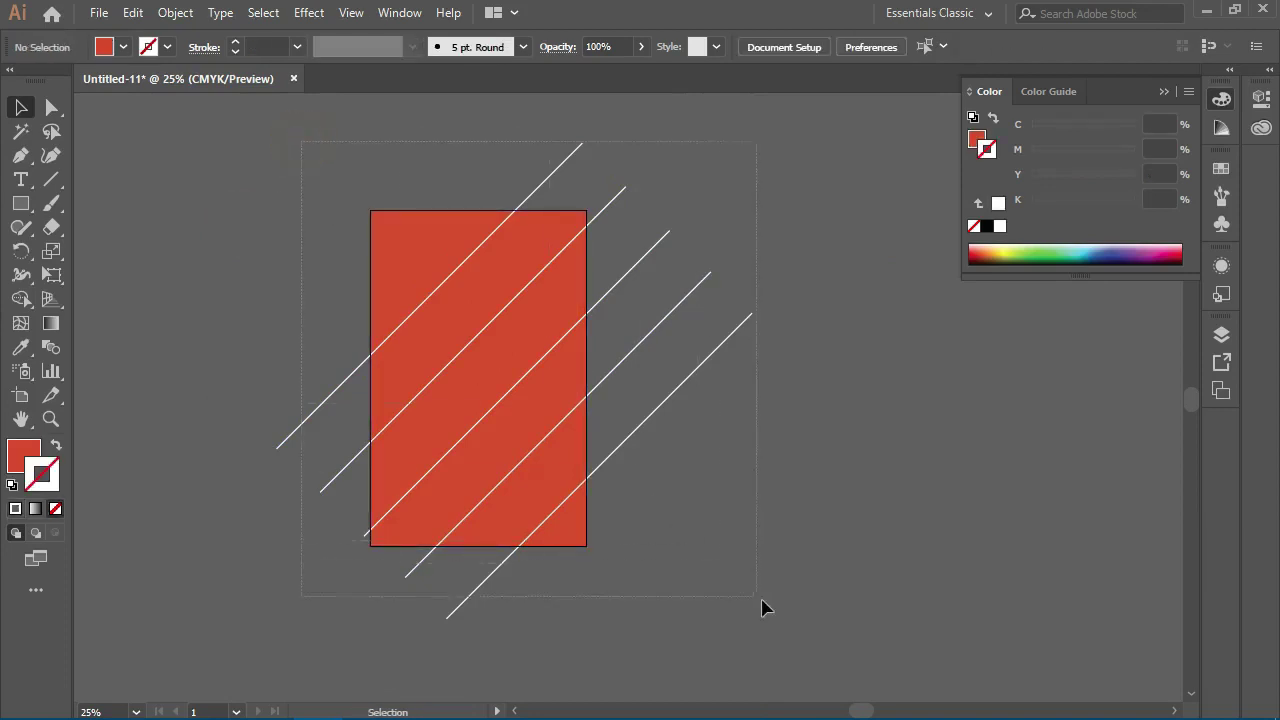
# With Shape Builder, delete the line pieces below and left of the rectangle.
pyautogui.click(20, 298)
pyautogui.moveTo(268, 353)
pyautogui.mouseDown()
pyautogui.moveTo(332, 458)
pyautogui.moveTo(367, 568)
pyautogui.mouseUp()
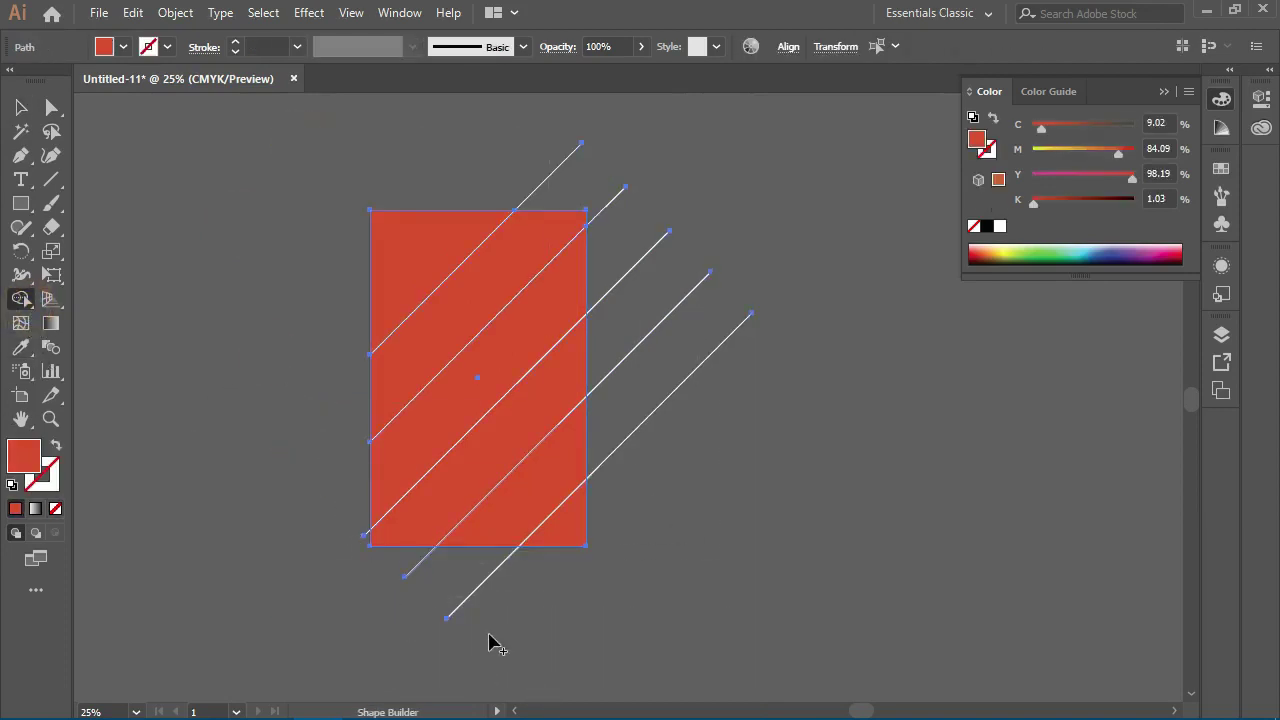
pyautogui.scroll(5, 495, 645)
pyautogui.scroll(-3, 509, 609)
pyautogui.scroll(3, 629, 551)
pyautogui.scroll(2, 640, 400)
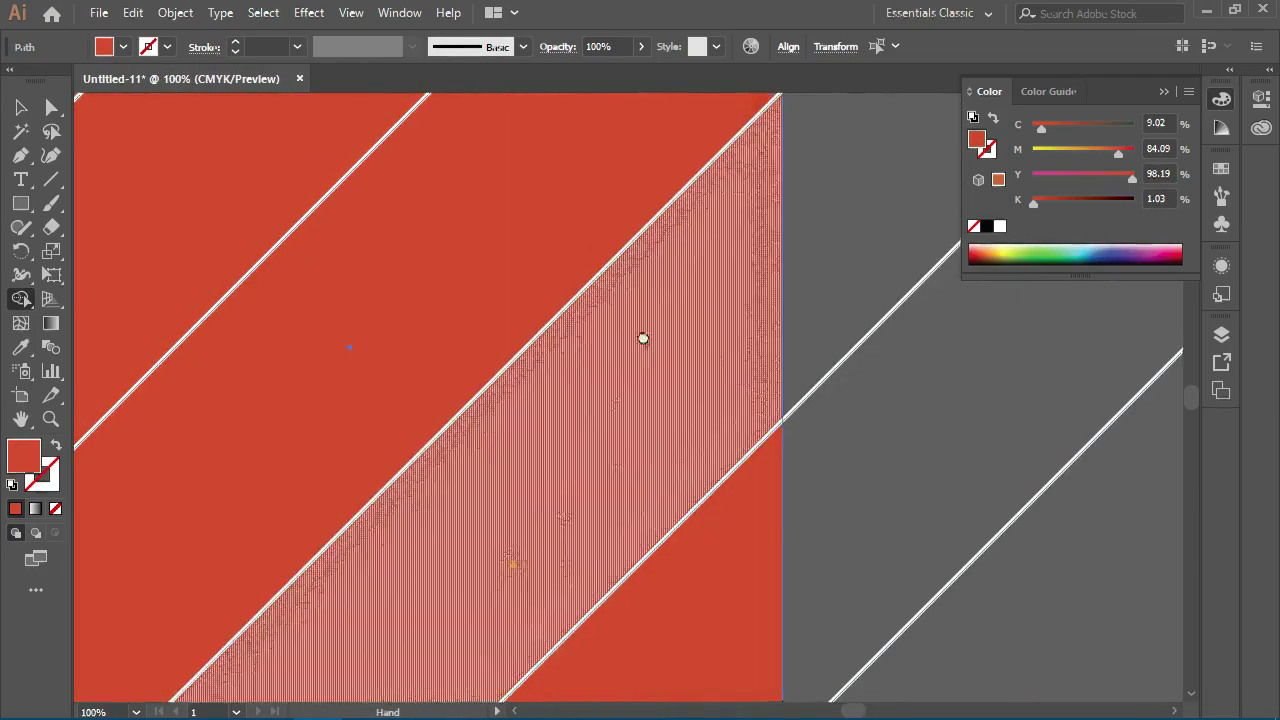
pyautogui.moveTo(745, 628); pyautogui.dragTo(220, 444)
pyautogui.moveTo(214, 320); pyautogui.dragTo(257, 383)
pyautogui.moveTo(597, 349); pyautogui.dragTo(403, 497)
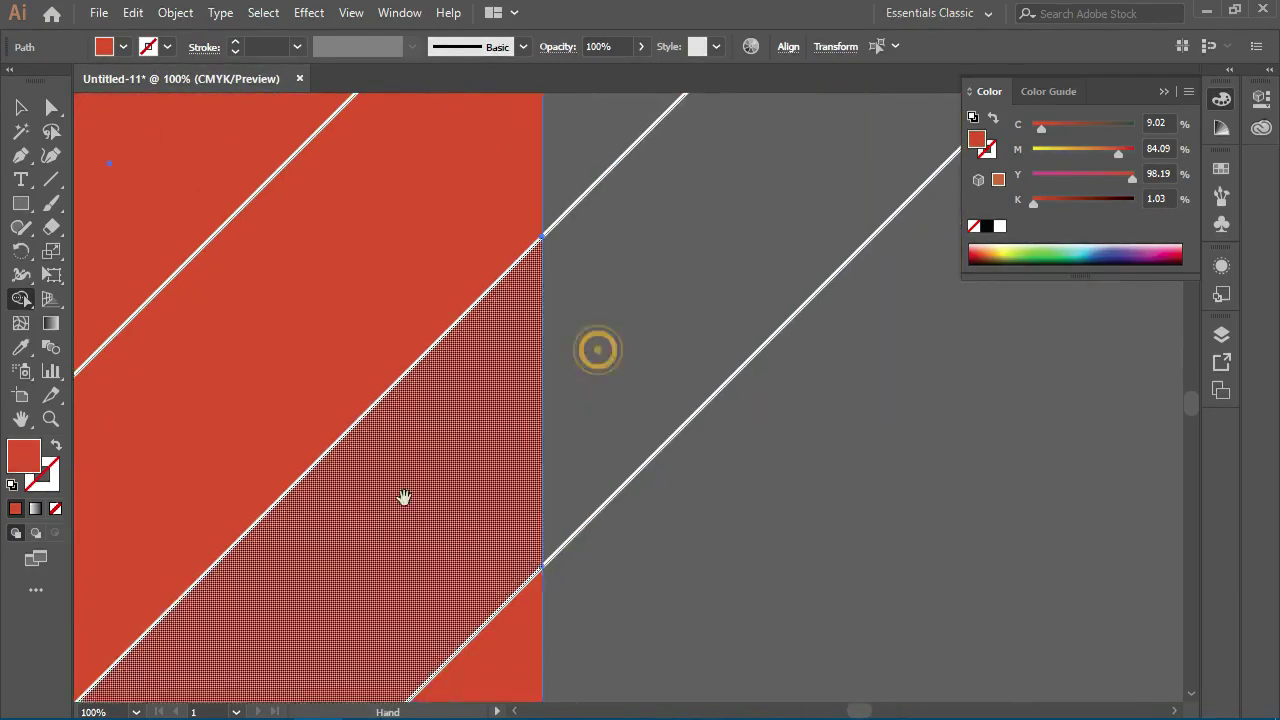
# Remove the remaining line stubs outside the rectangle, then deselect and recentre the artwork.
pyautogui.hscroll(1, 757, 517)
pyautogui.scroll(-5, 566, 163)
pyautogui.hotkey('ctrl', '-')
pyautogui.hotkey('ctrl', '-')
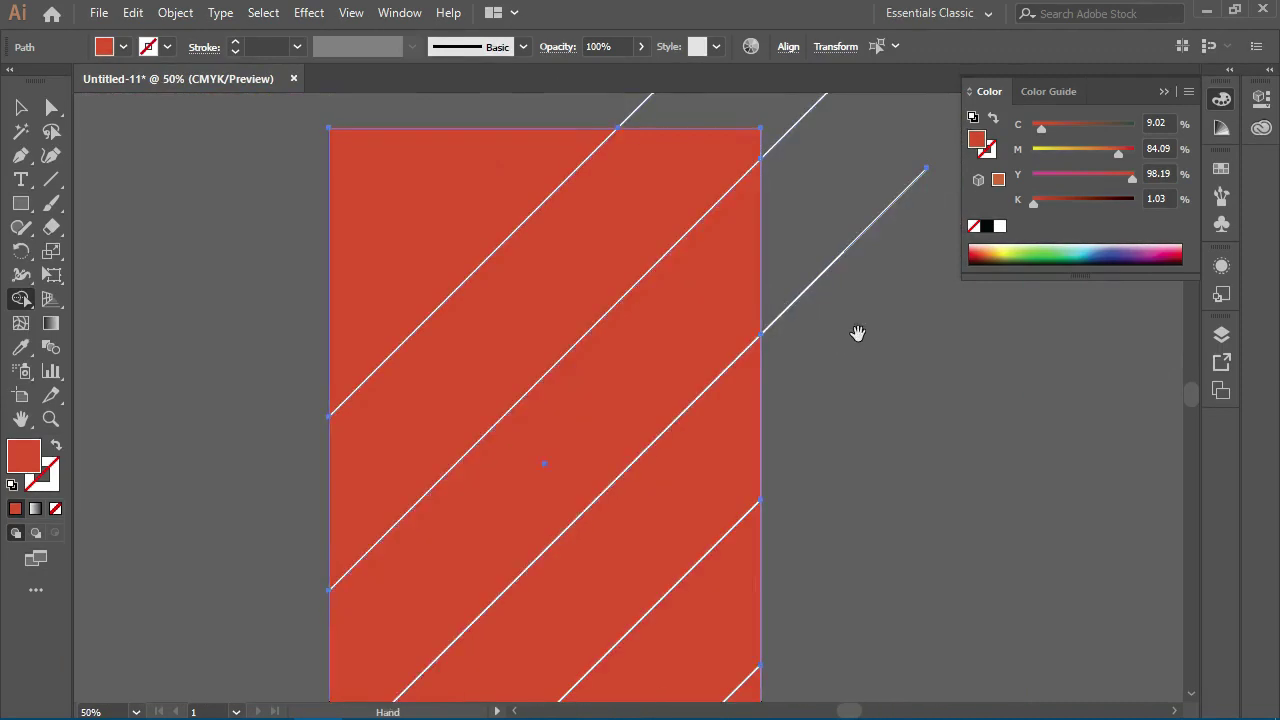
pyautogui.moveTo(857, 333); pyautogui.dragTo(707, 389)
pyautogui.moveTo(660, 162); pyautogui.dragTo(680, 140)
pyautogui.click(21, 107)
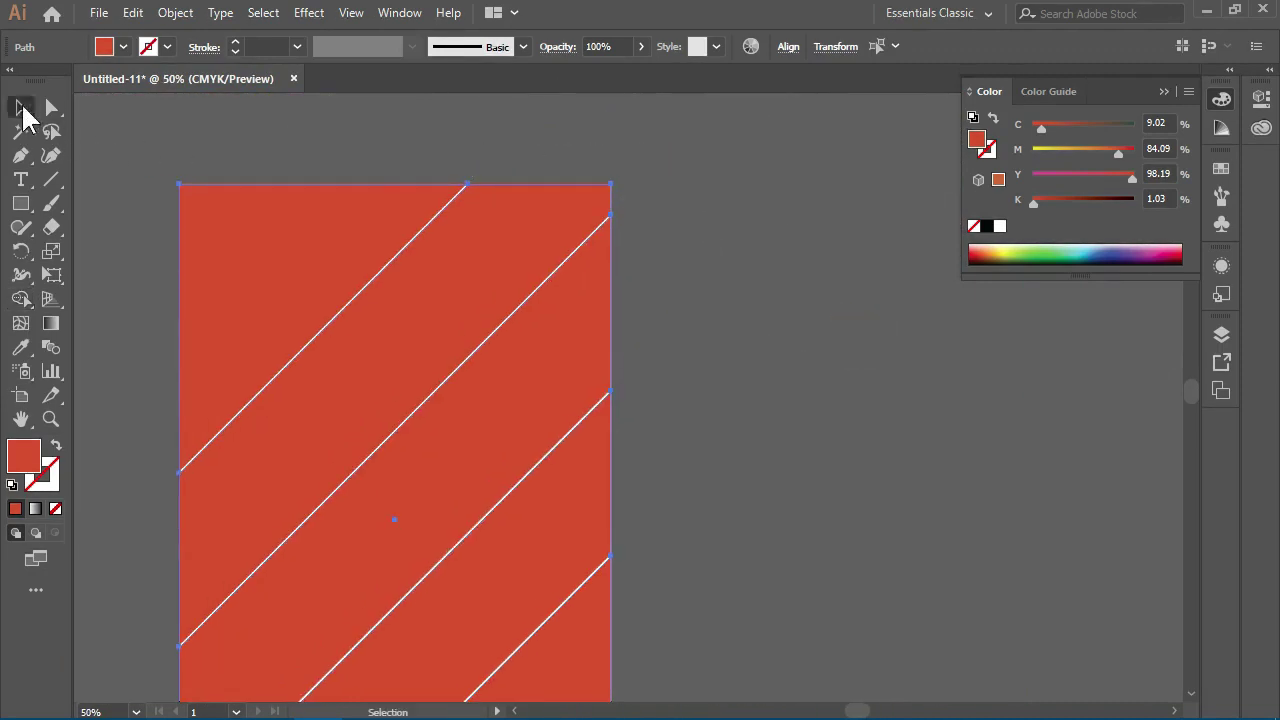
pyautogui.click(745, 490)
pyautogui.hotkey('ctrl', '-')
pyautogui.scroll(-5, 760, 390)
pyautogui.hotkey('ctrl', '-')
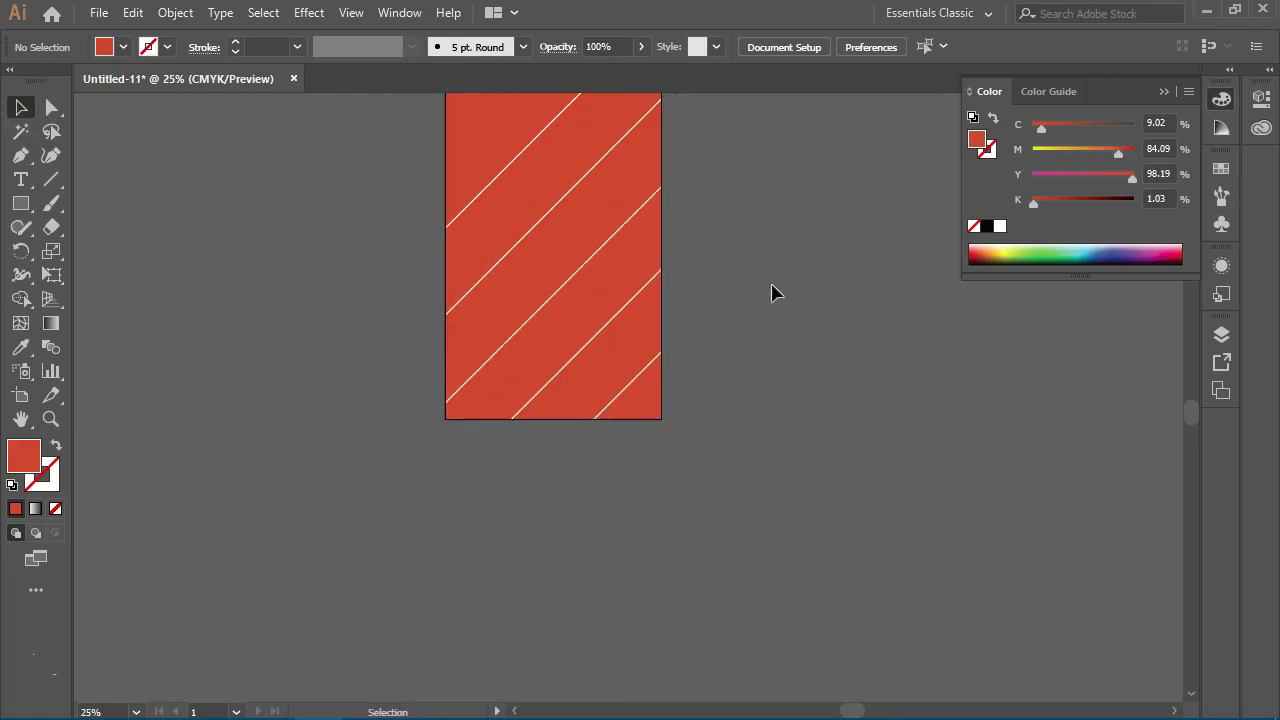
pyautogui.moveTo(771, 291); pyautogui.dragTo(703, 391)
# Group the white stripe lines into a single group.
pyautogui.click(541, 360)
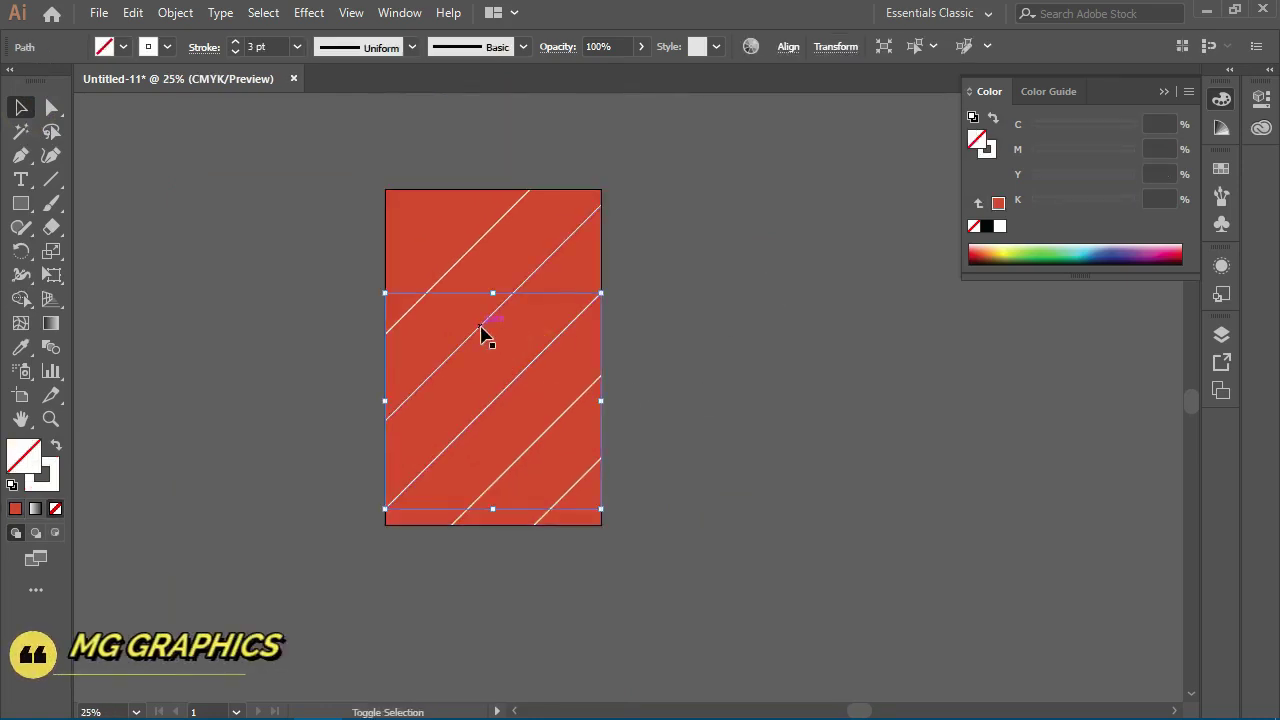
pyautogui.keyDown('shift'); pyautogui.click(447, 305); pyautogui.keyUp('shift')
pyautogui.keyDown('shift'); pyautogui.click(429, 295); pyautogui.keyUp('shift')
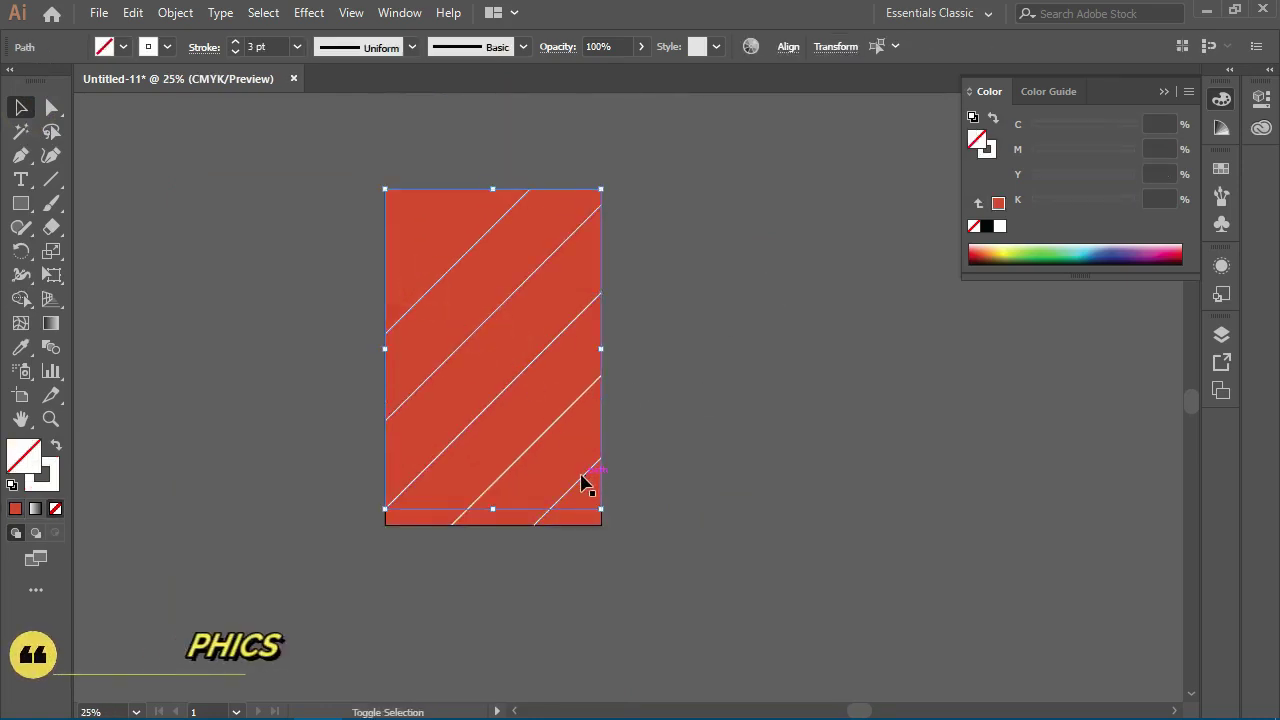
pyautogui.keyDown('shift'); pyautogui.click(567, 481); pyautogui.keyUp('shift')
pyautogui.hotkey('ctrl', 'g')
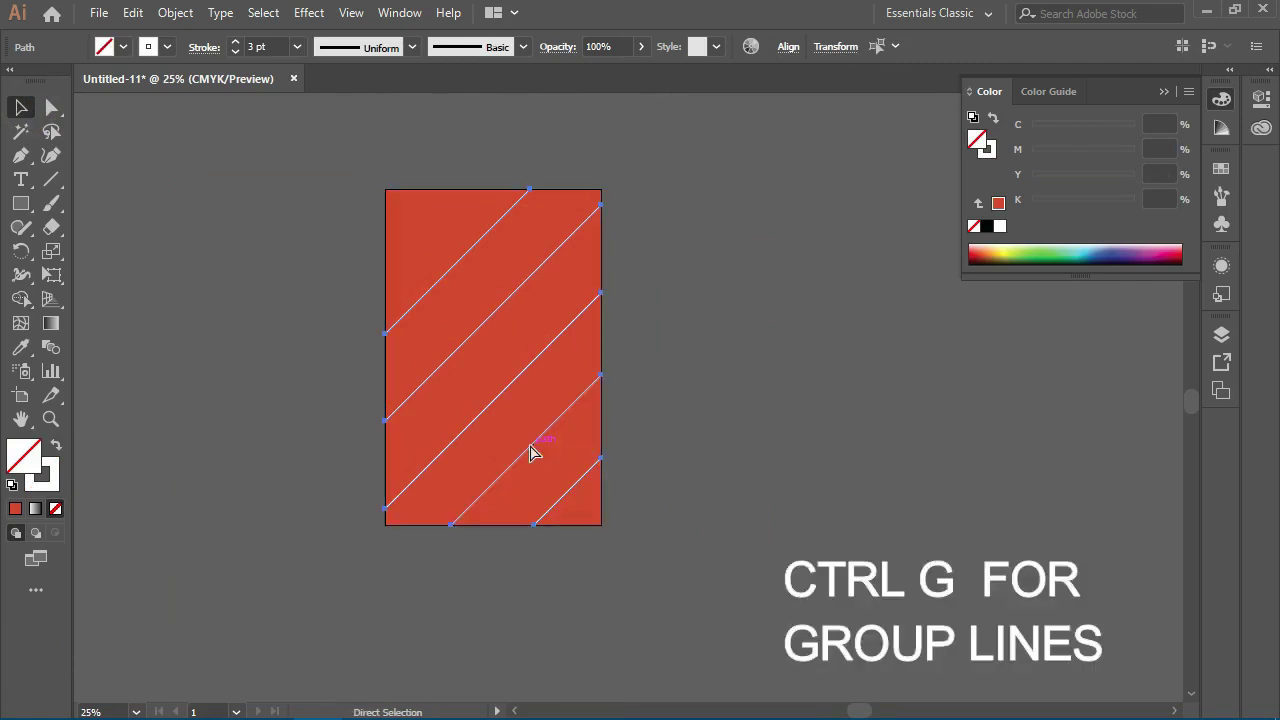
pyautogui.click(97, 400)
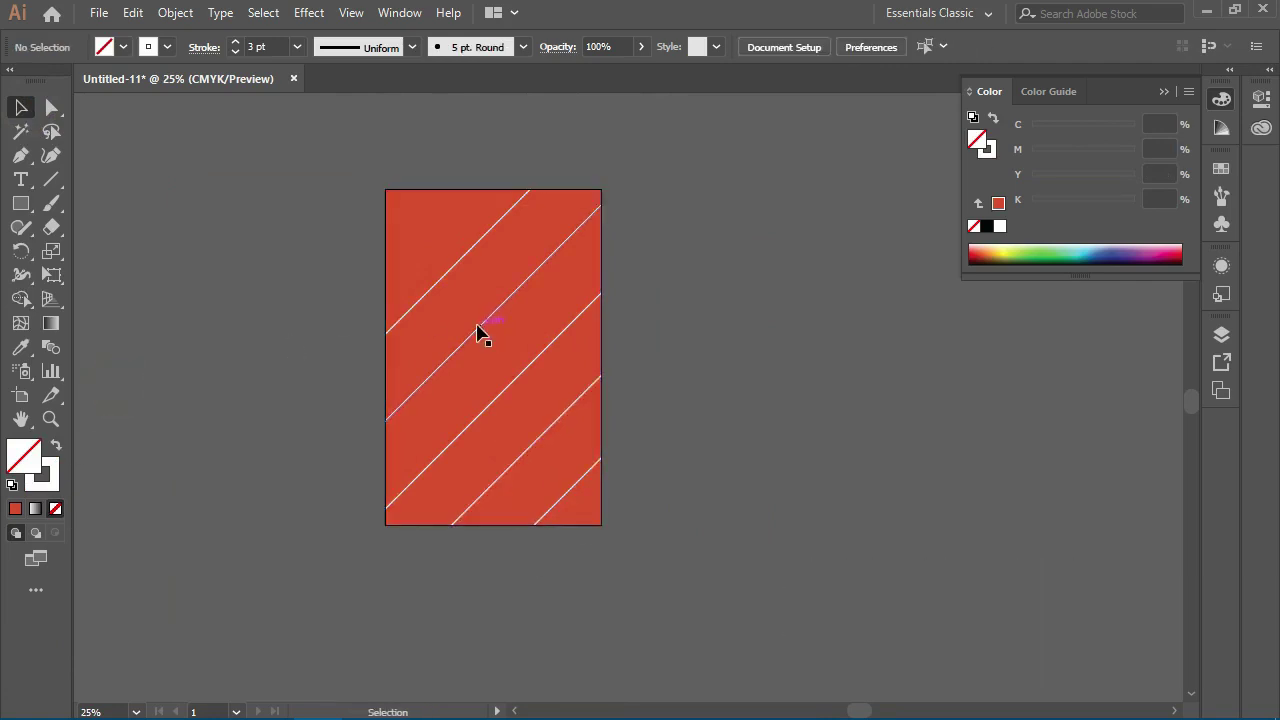
pyautogui.click(478, 328)
pyautogui.click(313, 153)
# Set the grouped stripes' stroke weight to 4 pt.
pyautogui.click(523, 371)
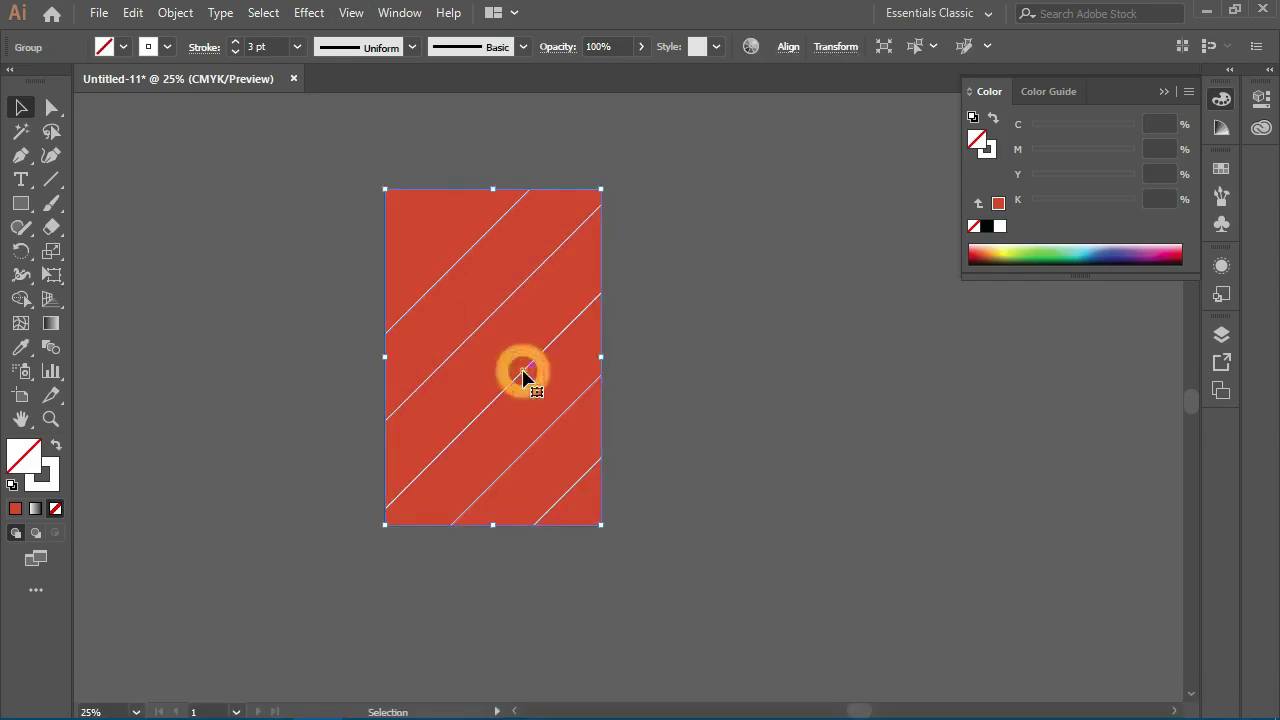
pyautogui.click(235, 42)
pyautogui.click(256, 189)
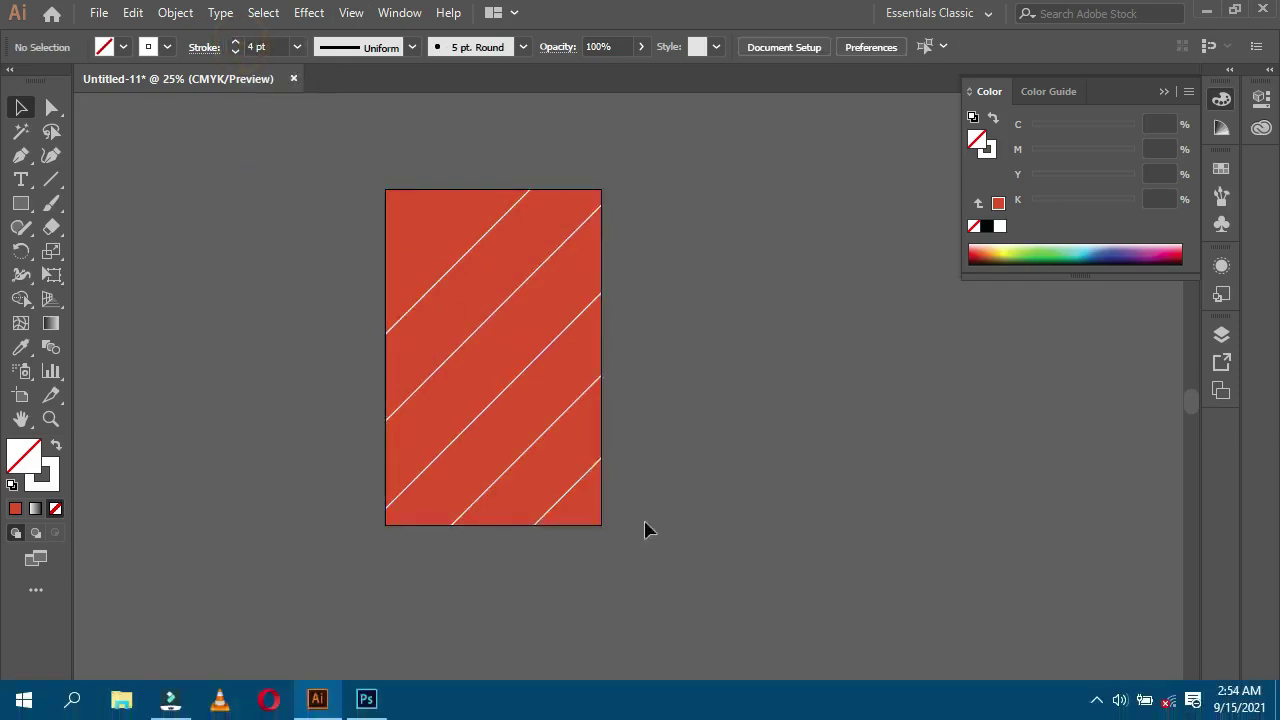
pyautogui.hotkey('ctrl', '-')
pyautogui.hotkey('ctrl', '-')
pyautogui.hotkey('ctrl', '+')
pyautogui.hotkey('ctrl', '+')
pyautogui.hotkey('ctrl', '+')
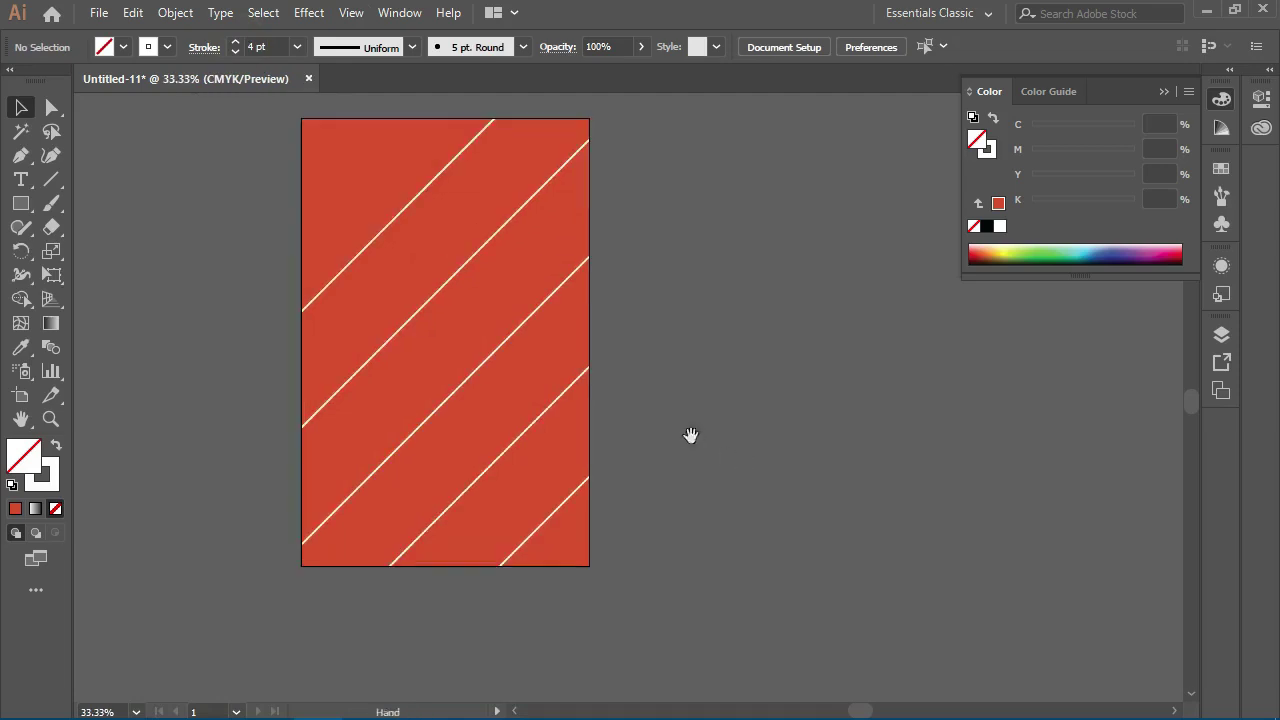
pyautogui.moveTo(296, 258)
pyautogui.mouseDown()
pyautogui.moveTo(381, 242)
pyautogui.moveTo(343, 223)
pyautogui.mouseUp()
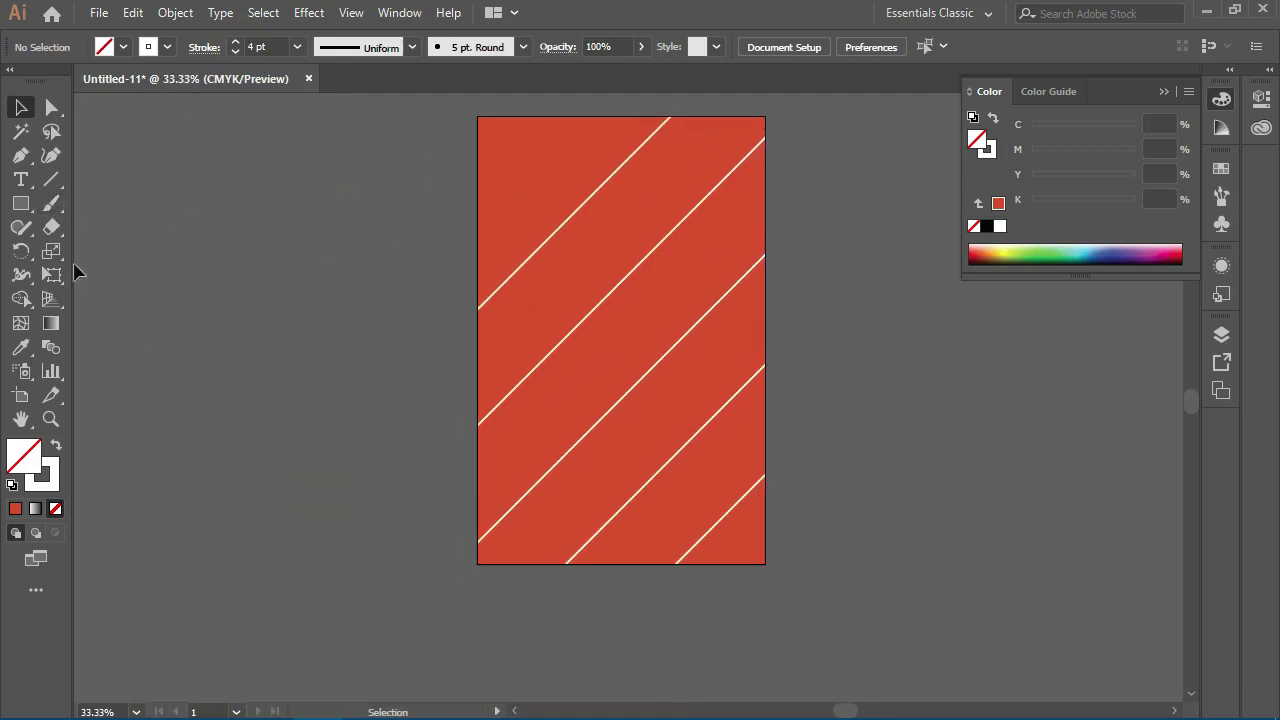
# Bring up Line Segment Tool Options at a spot left of the artboard.
pyautogui.click(21, 208)
pyautogui.click(47, 182)
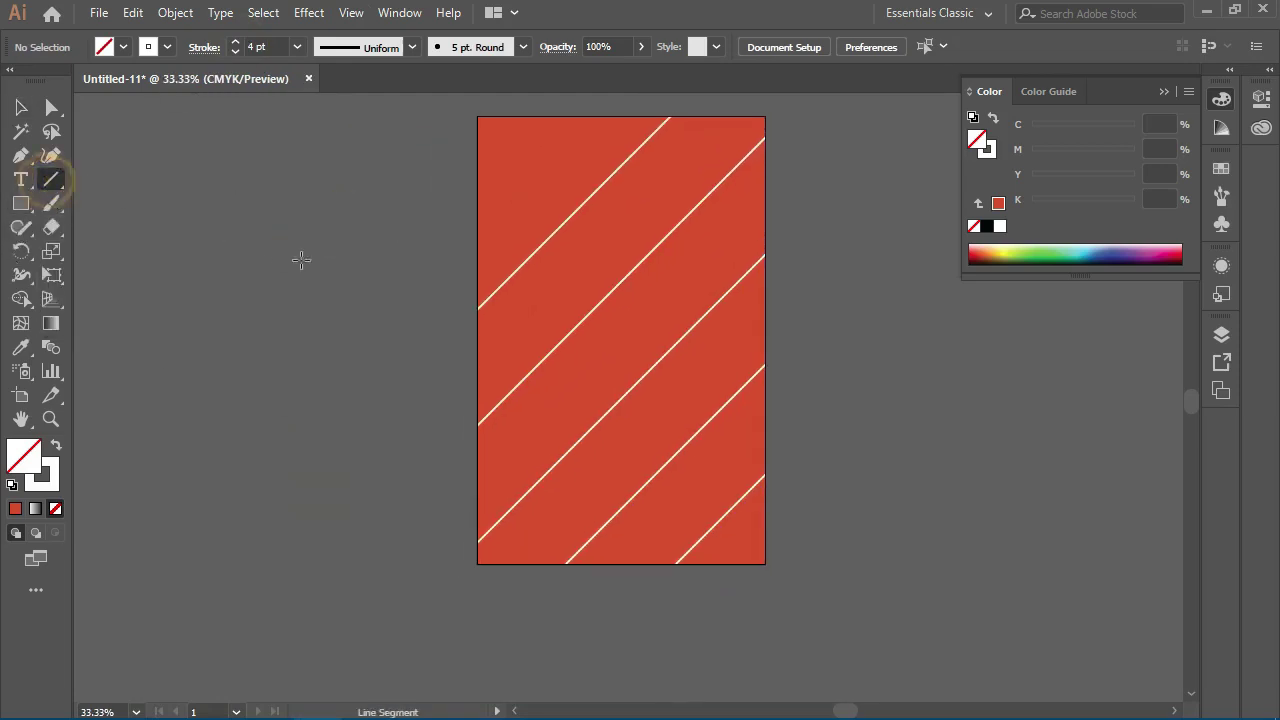
pyautogui.moveTo(289, 243)
pyautogui.mouseDown()
pyautogui.moveTo(333, 273)
pyautogui.moveTo(411, 223)
pyautogui.mouseUp()
pyautogui.click(402, 240)
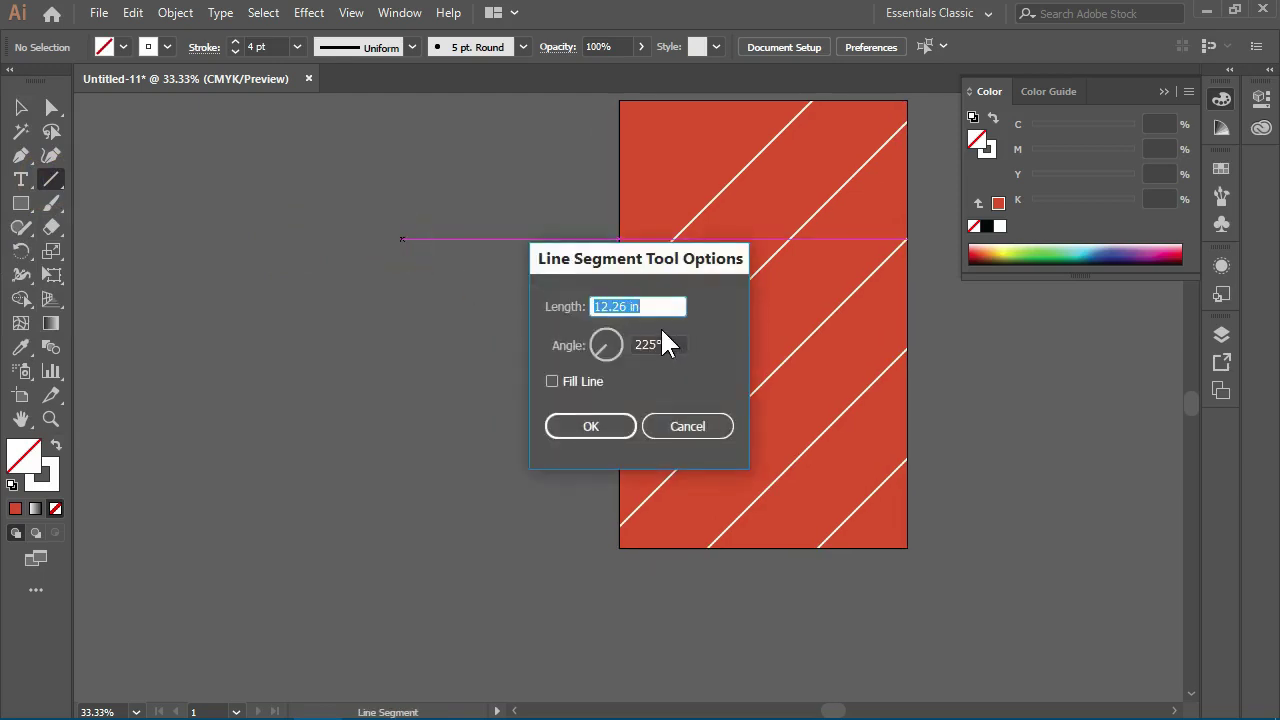
# Set the new line's length to 4 in and its angle to 224°.
pyautogui.press('BackSpace')
pyautogui.write('4')
pyautogui.click(669, 345)
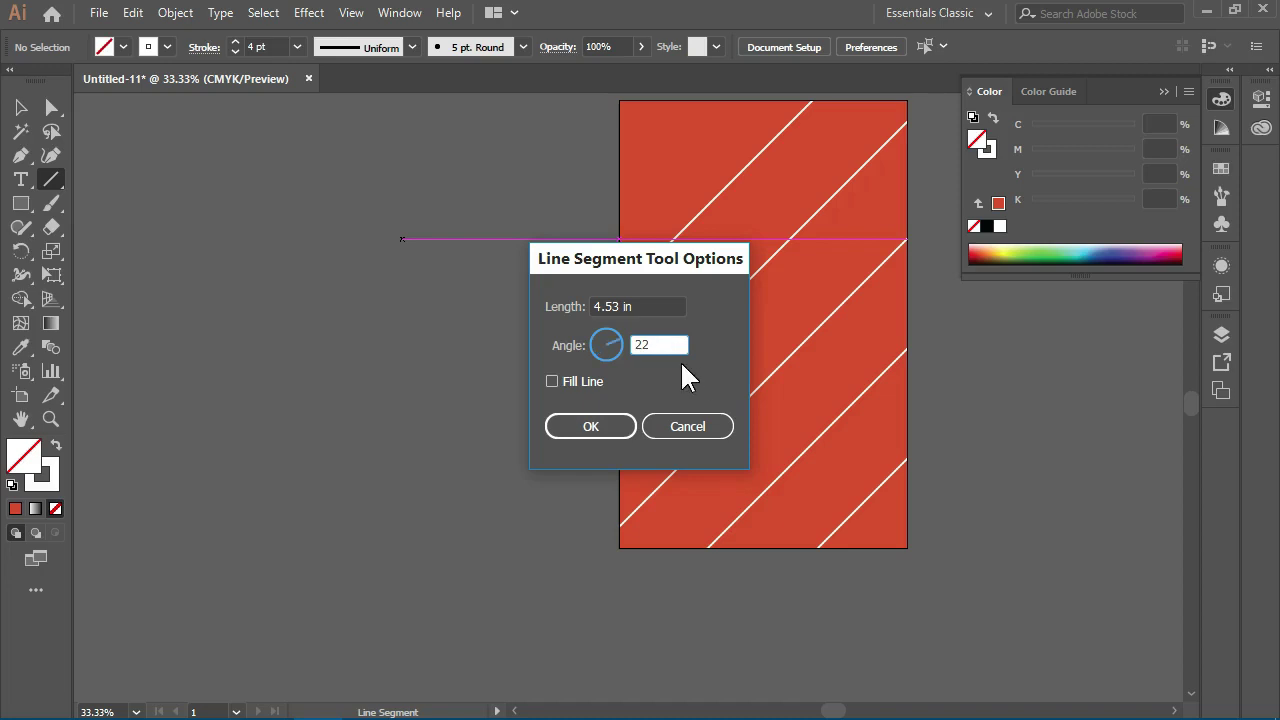
pyautogui.write('4.15')
# Create the 224° diagonal line and zoom in close on it.
pyautogui.click(591, 426)
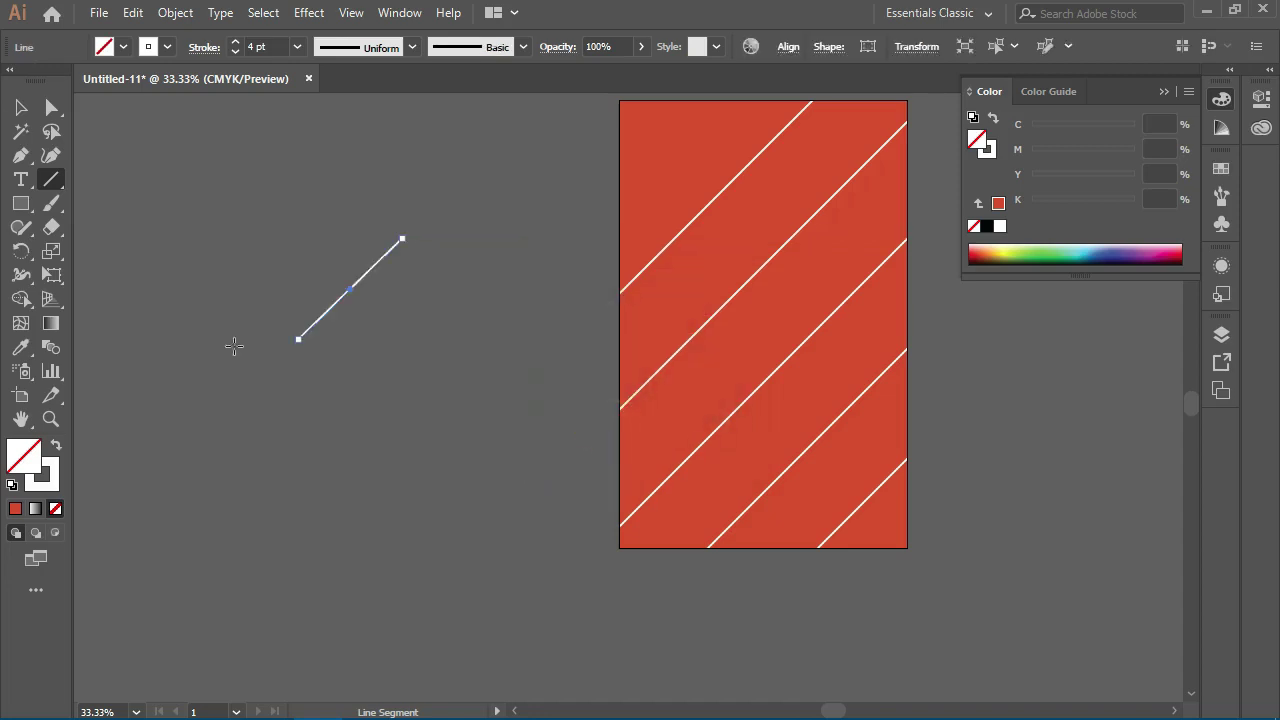
pyautogui.click(20, 107)
pyautogui.click(338, 540)
pyautogui.moveTo(287, 288); pyautogui.dragTo(394, 337)
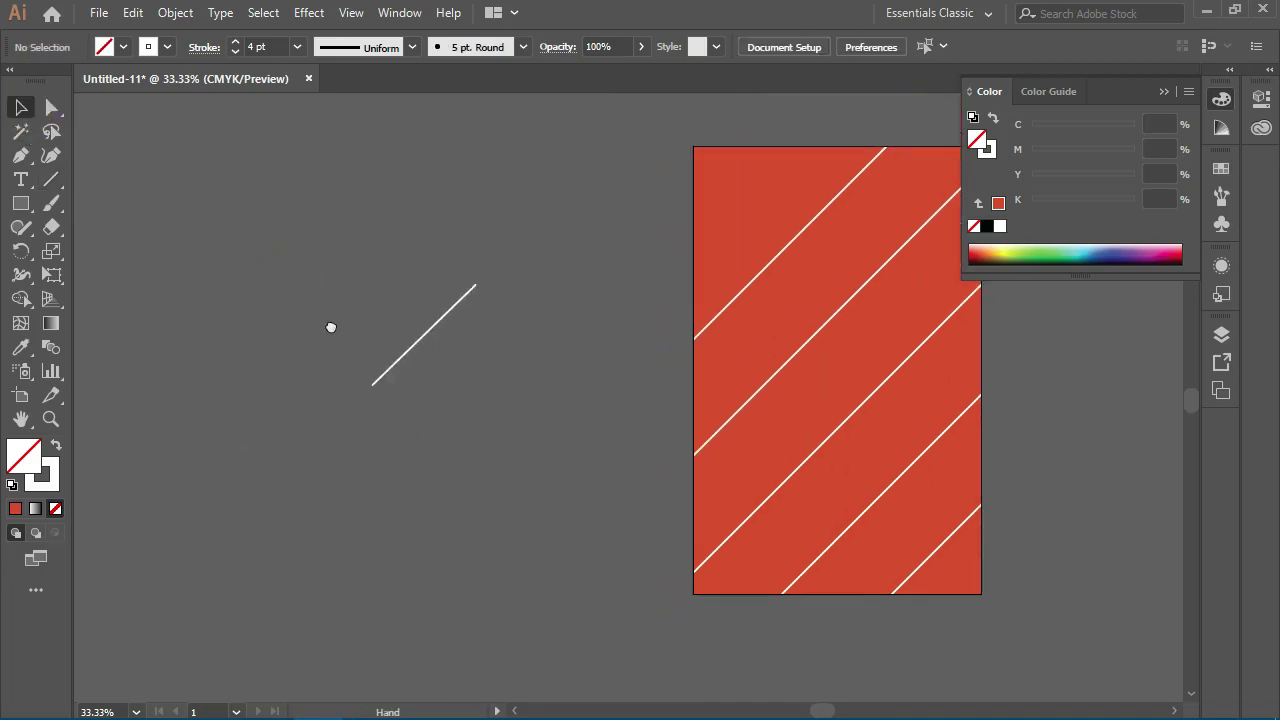
pyautogui.hotkey('ctrl', '+')
pyautogui.hotkey('ctrl', '+')
pyautogui.moveTo(257, 341); pyautogui.dragTo(534, 360)
pyautogui.hotkey('ctrl', '+')
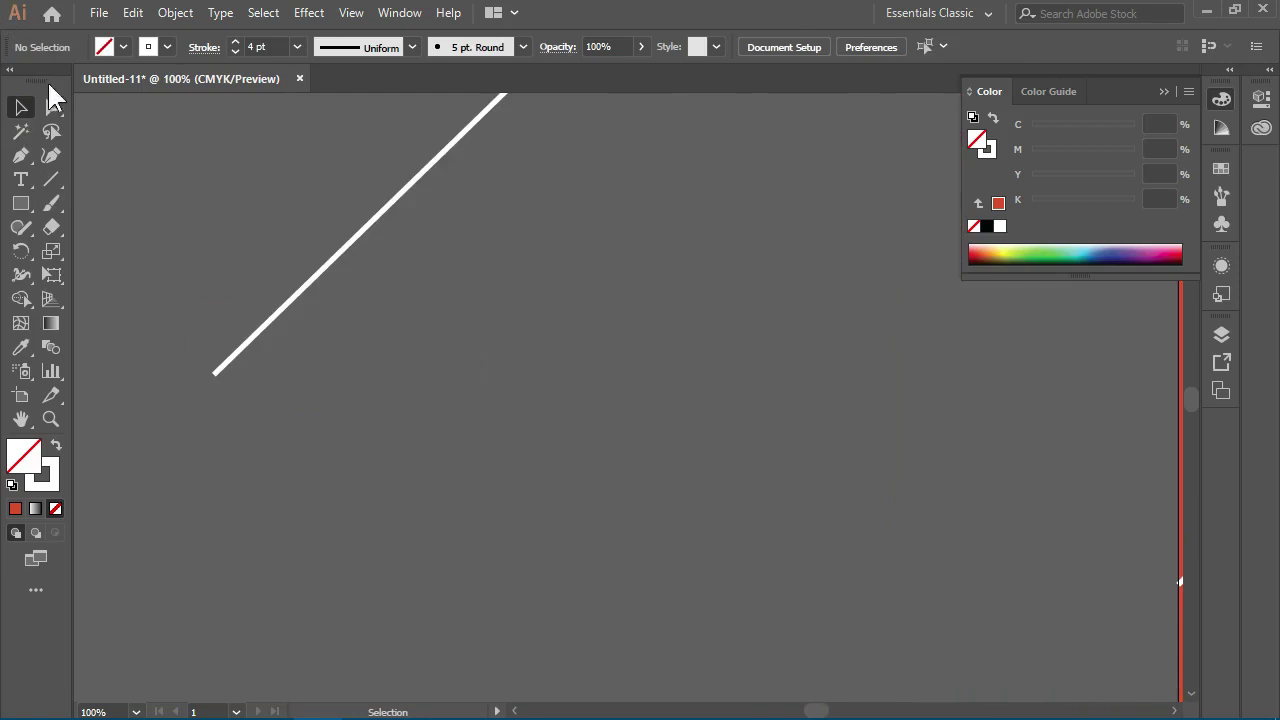
pyautogui.moveTo(300, 157); pyautogui.dragTo(351, 242)
# Add a parallel copy of the line and thin both lines to 1 pt.
pyautogui.moveTo(420, 306); pyautogui.dragTo(448, 337)
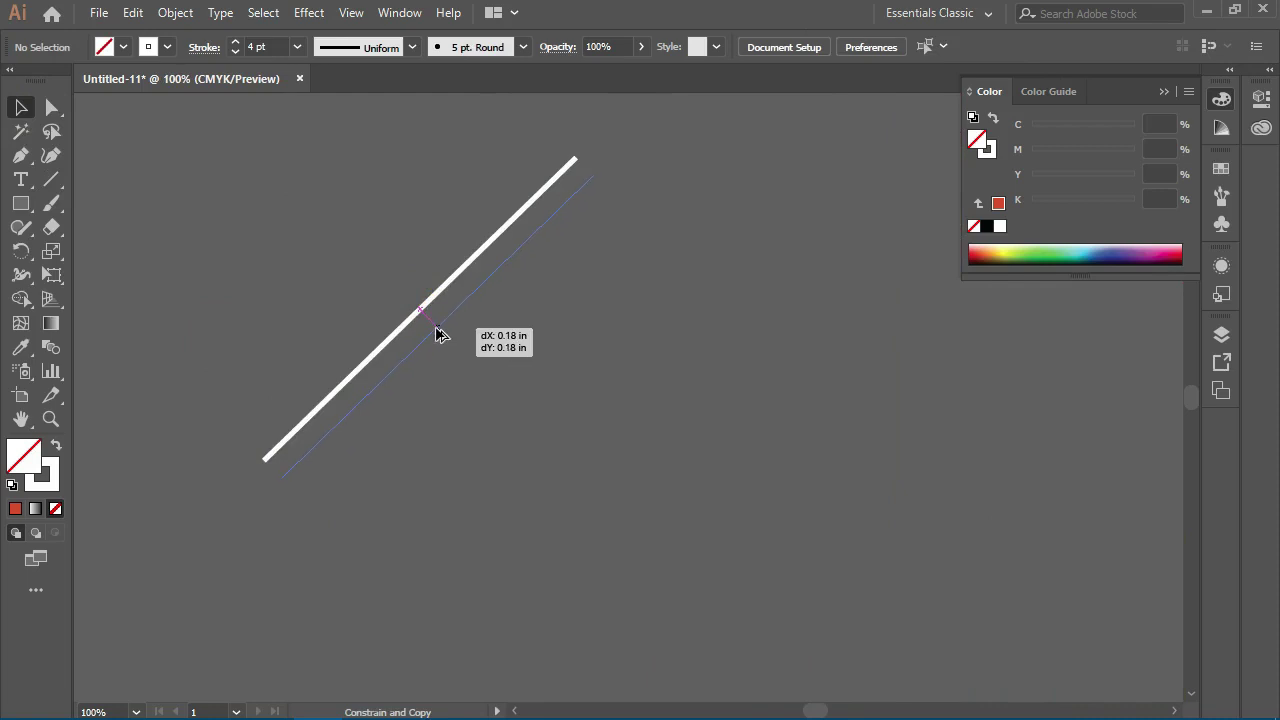
pyautogui.moveTo(448, 337); pyautogui.dragTo(440, 334)
pyautogui.moveTo(537, 429); pyautogui.dragTo(271, 249)
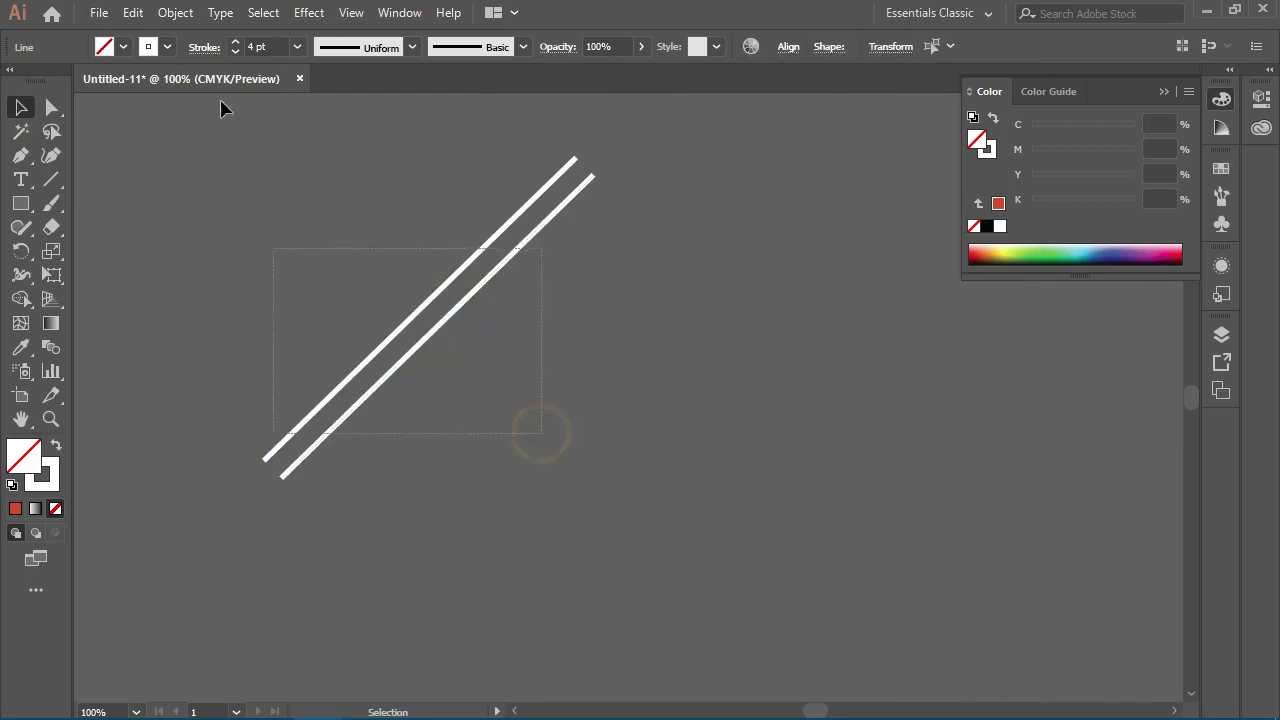
pyautogui.click(235, 52)
pyautogui.click(235, 52)
pyautogui.click(235, 52)
pyautogui.click(293, 202)
# Duplicate the pair into four lines, then the four into eight.
pyautogui.hotkey('ctrl', 'a')
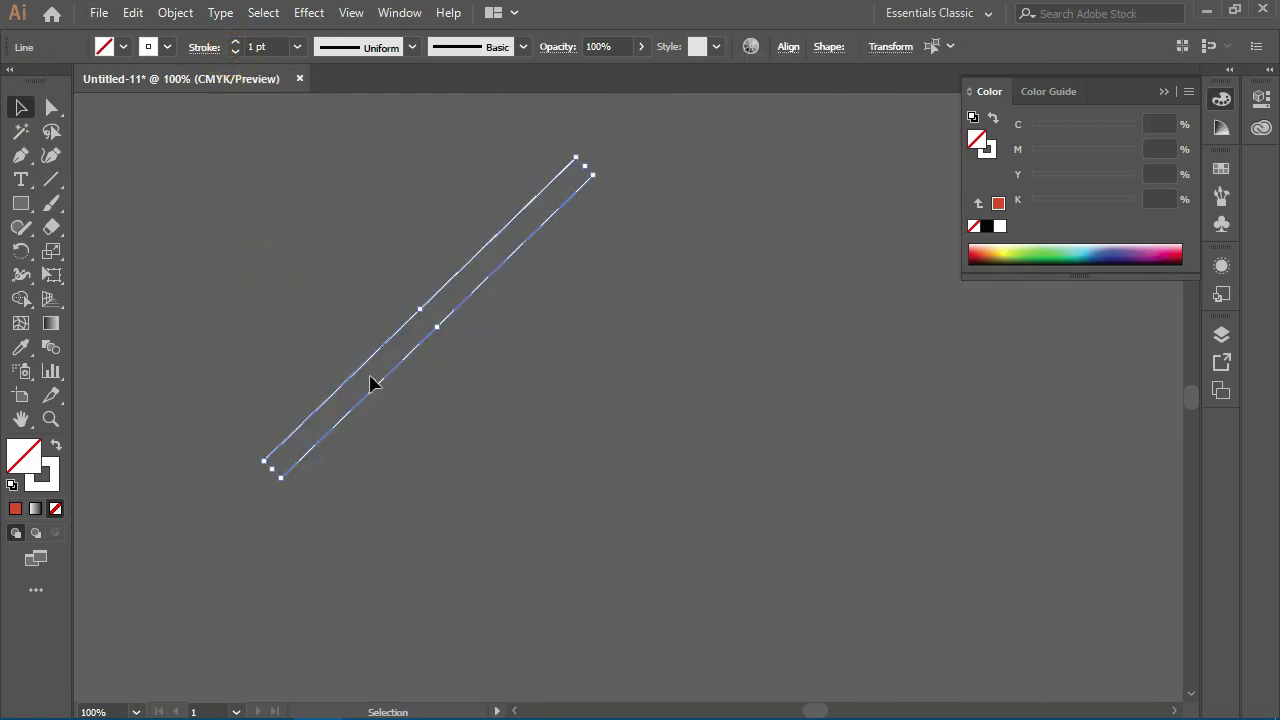
pyautogui.moveTo(388, 388); pyautogui.dragTo(418, 426)
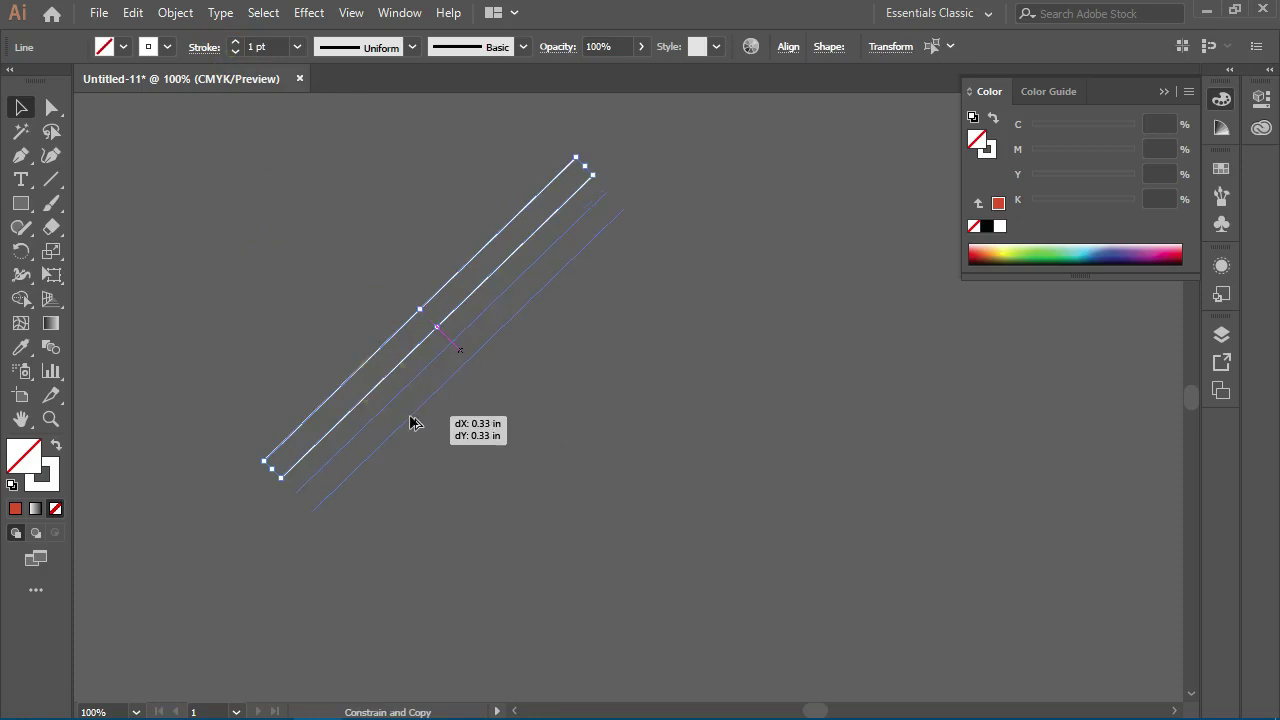
pyautogui.click(556, 563)
pyautogui.hotkey('ctrl', 'a')
pyautogui.moveTo(444, 368); pyautogui.dragTo(512, 434)
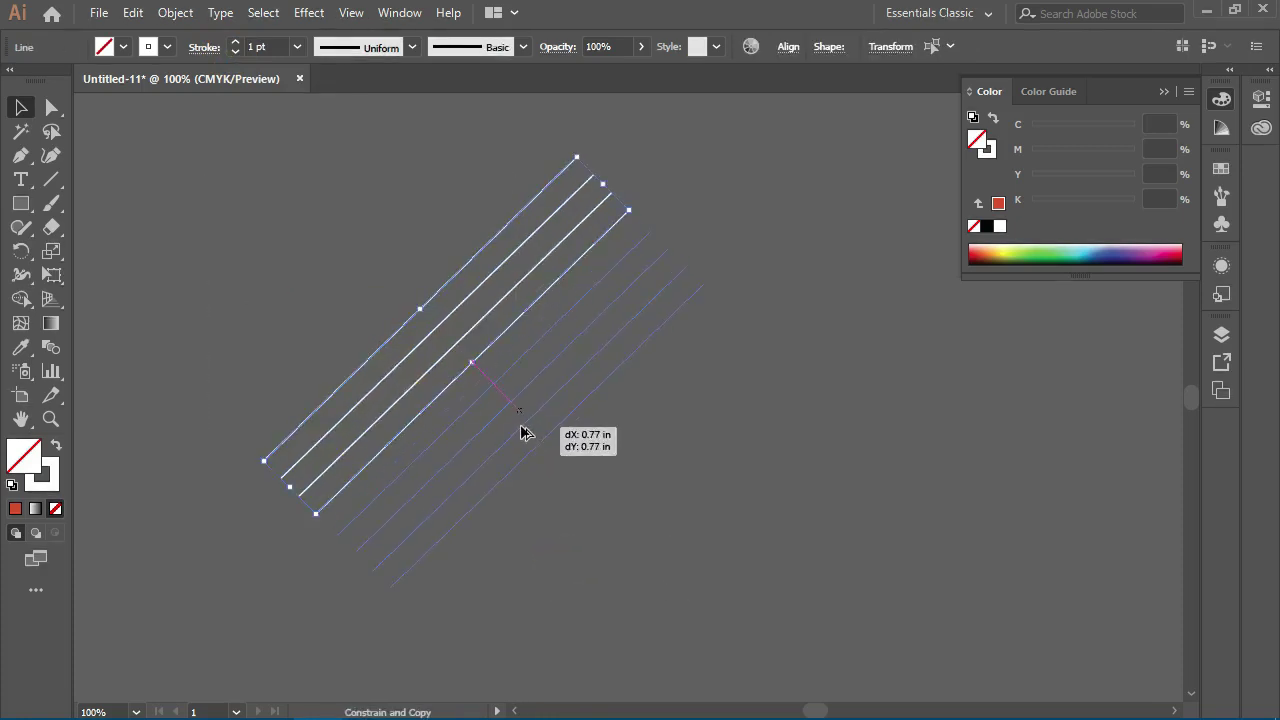
pyautogui.click(640, 546)
pyautogui.hotkey('ctrl', '-')
pyautogui.hotkey('ctrl', '-')
pyautogui.hotkey('ctrl', '-')
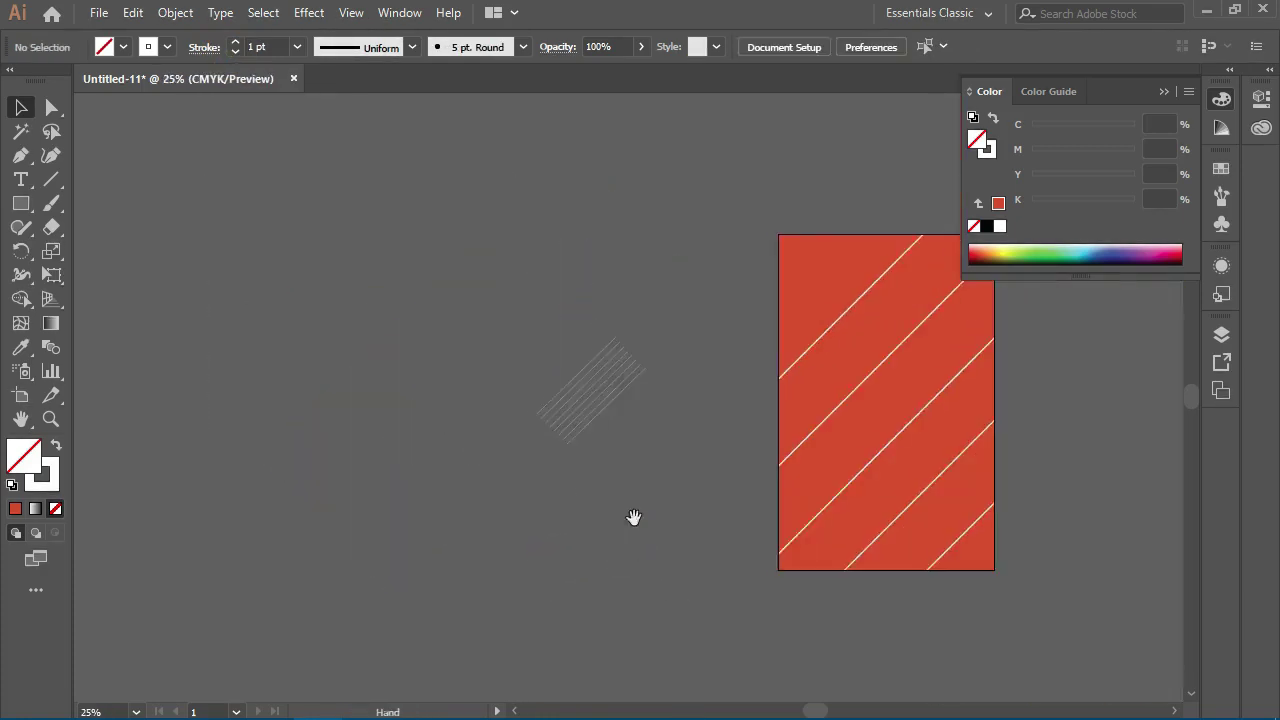
# Move the eight thin lines onto the red rectangle's top-left corner.
pyautogui.hotkey('ctrl', '+')
pyautogui.hotkey('ctrl', '+')
pyautogui.moveTo(200, 298); pyautogui.dragTo(406, 463)
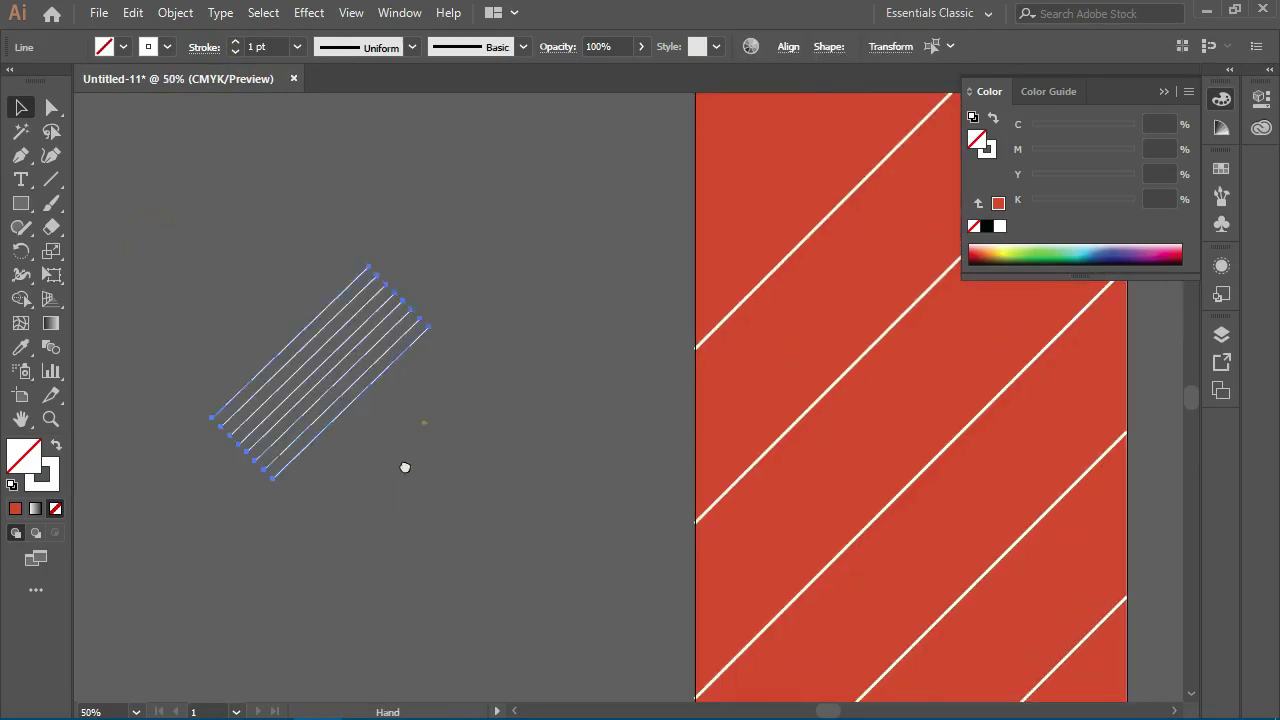
pyautogui.scroll(2, 350, 467)
pyautogui.hscroll(1, 350, 467)
pyautogui.moveTo(303, 473)
pyautogui.mouseDown()
pyautogui.moveTo(802, 227)
pyautogui.moveTo(781, 238)
pyautogui.mouseUp()
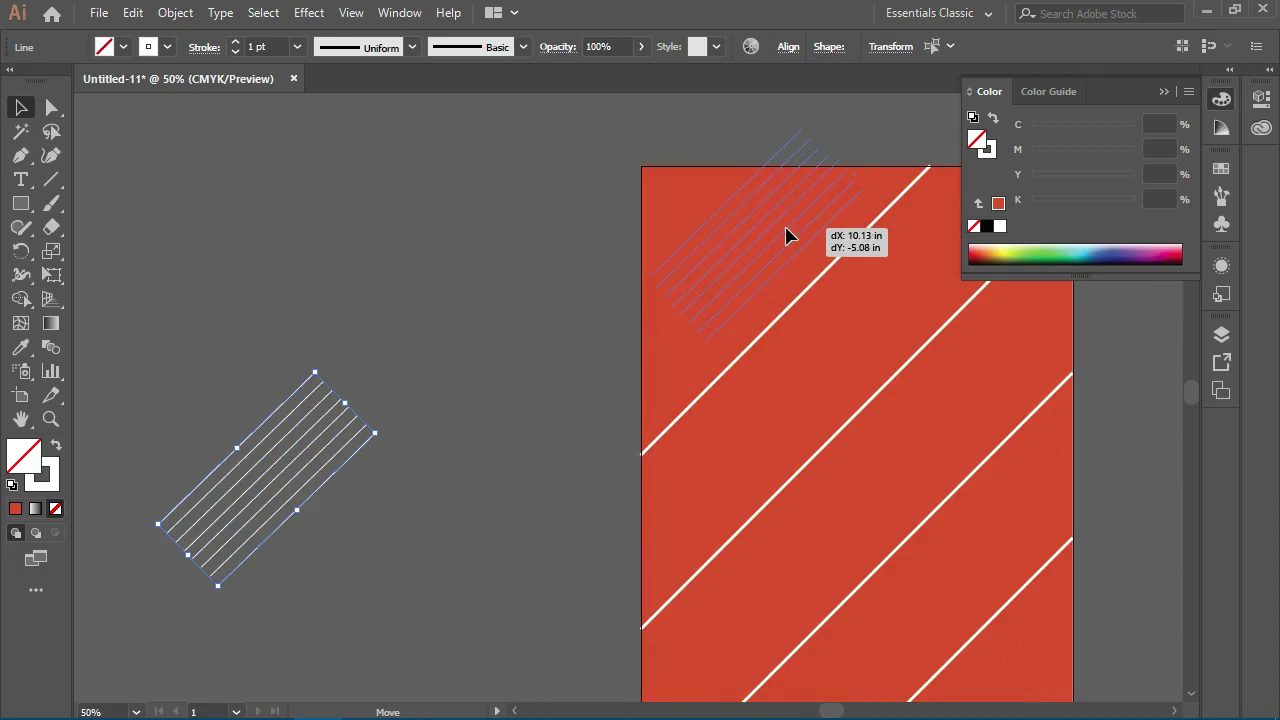
pyautogui.click(466, 337)
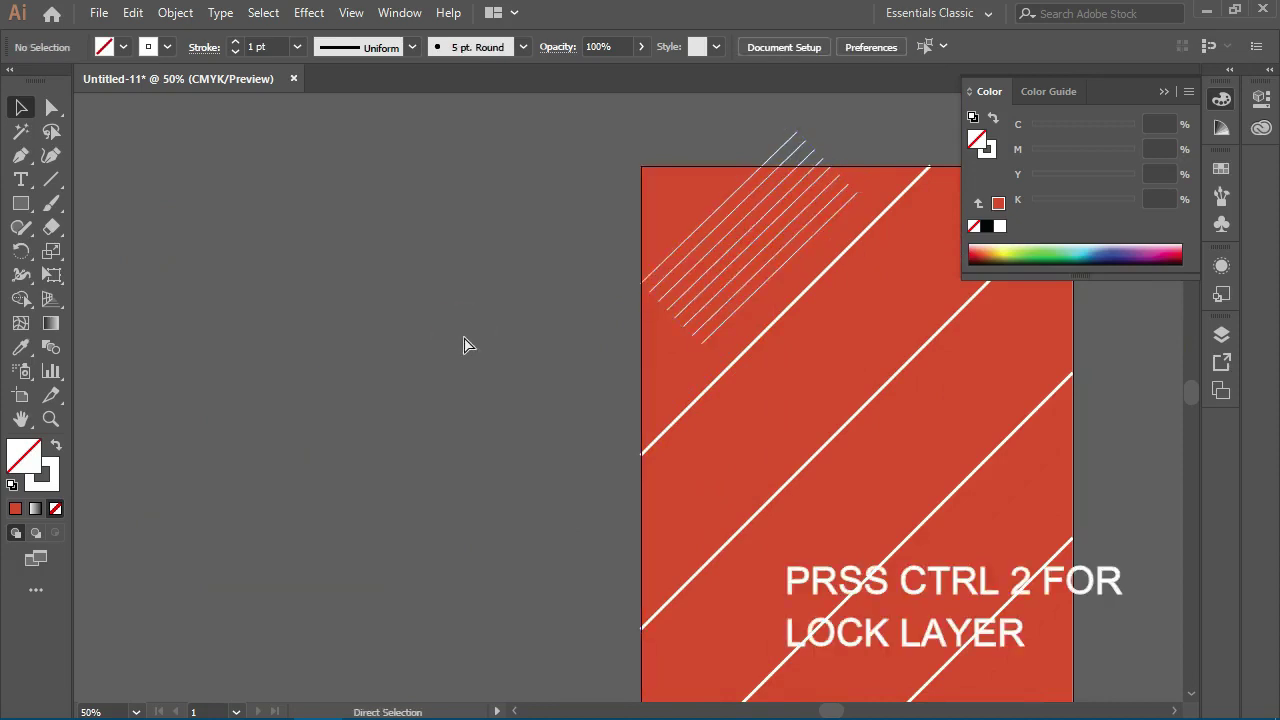
# Check the hatch placement by selecting and deselecting the rectangle and corner lines.
pyautogui.hotkey('ctrl', '-')
pyautogui.hotkey('ctrl', '-')
pyautogui.moveTo(477, 344); pyautogui.dragTo(321, 318)
pyautogui.hotkey('ctrl', '+')
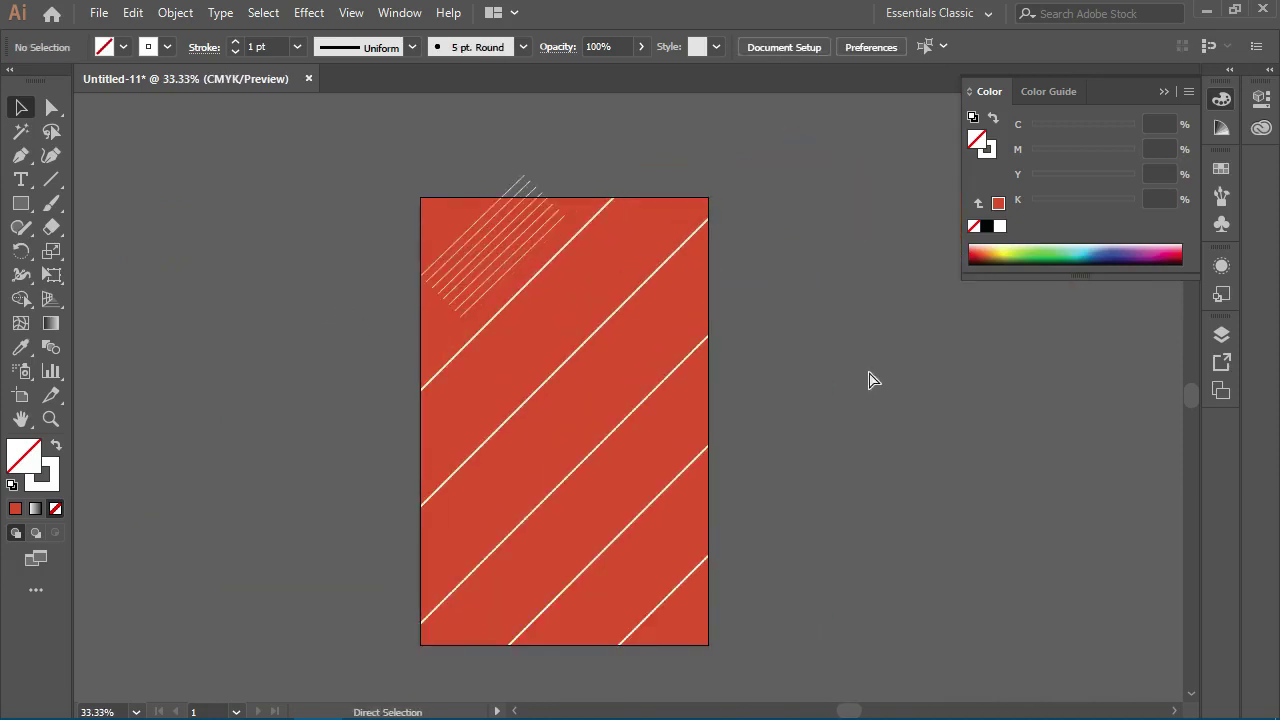
pyautogui.moveTo(815, 394); pyautogui.dragTo(843, 374)
pyautogui.press('v')
pyautogui.moveTo(474, 143); pyautogui.dragTo(594, 206)
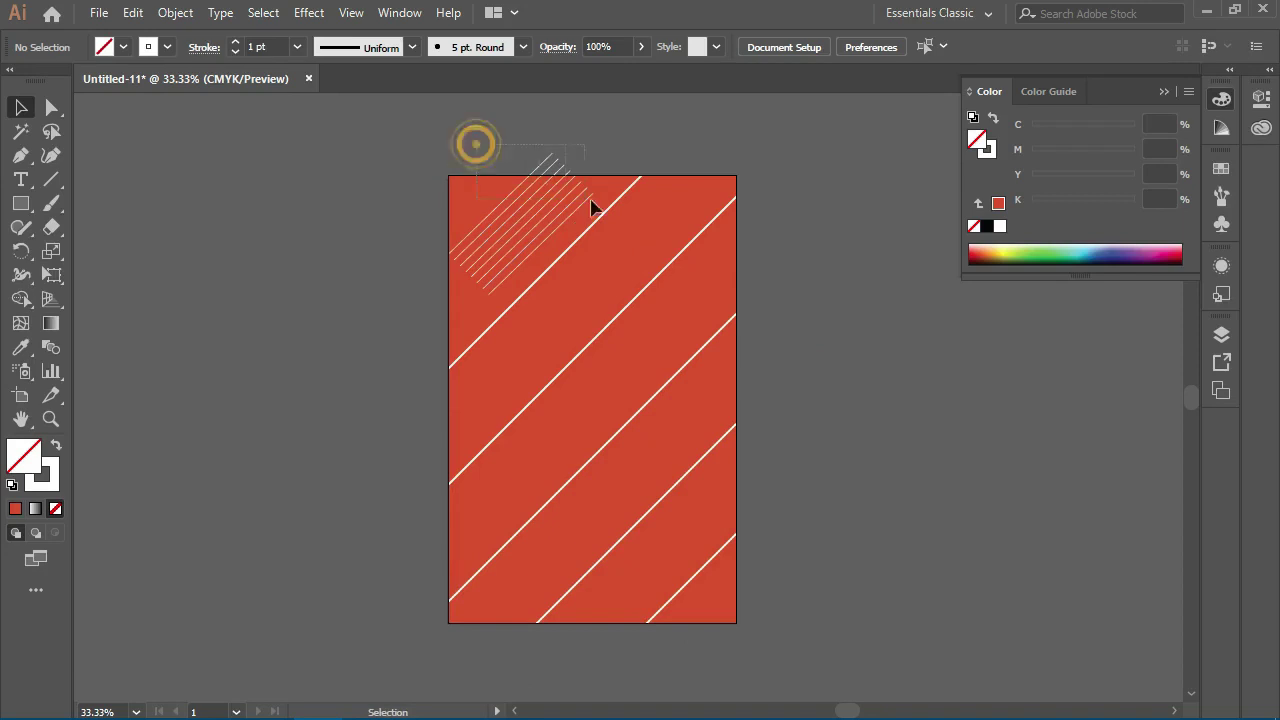
pyautogui.click(337, 143)
pyautogui.click(463, 189)
pyautogui.click(431, 171)
pyautogui.moveTo(425, 158); pyautogui.dragTo(555, 232)
pyautogui.click(286, 114)
# Alt-drag two copies of the hatch-line group down-right along the diagonal stripes.
pyautogui.hotkey('ctrl', '-')
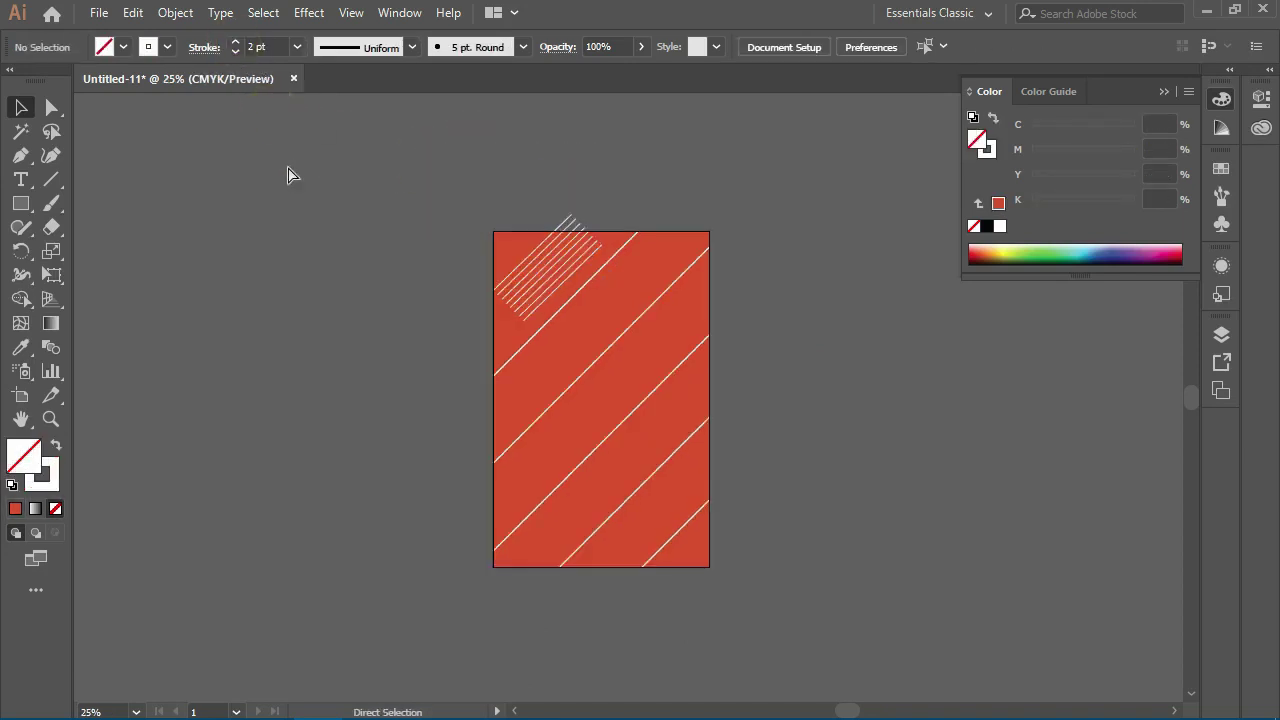
pyautogui.hotkey('ctrl', '+')
pyautogui.hotkey('ctrl', '+')
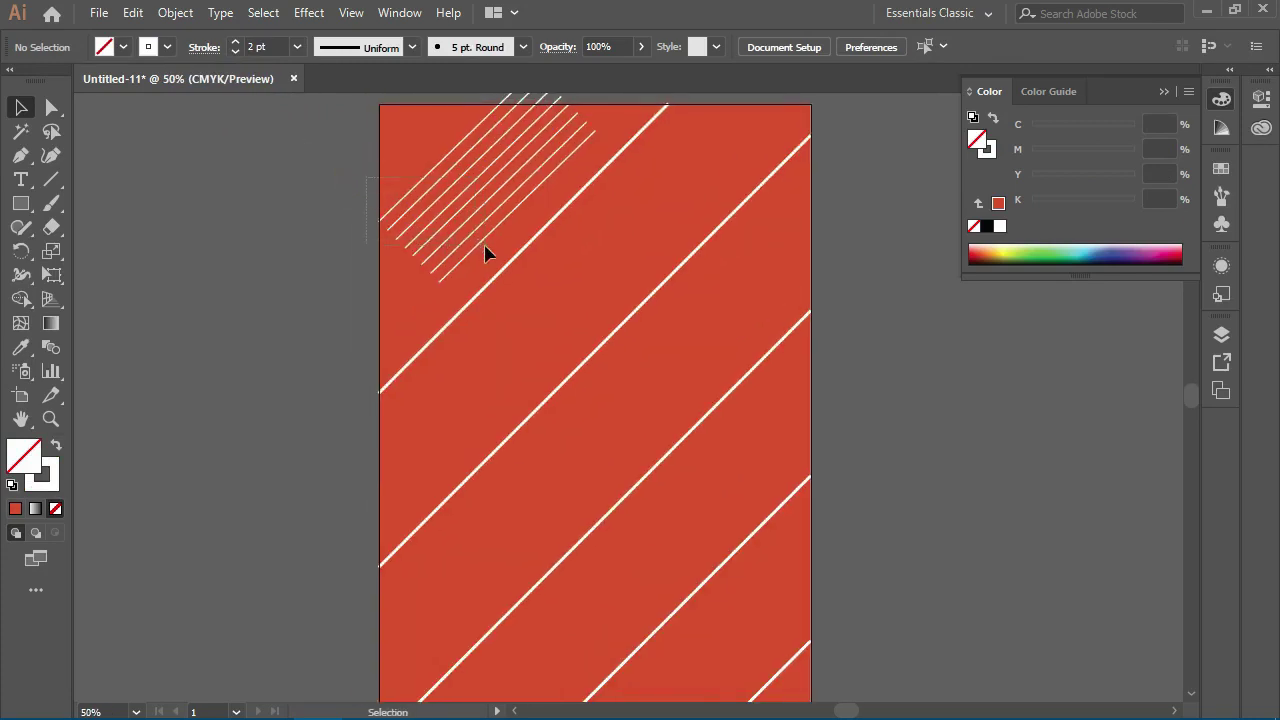
pyautogui.click(478, 249)
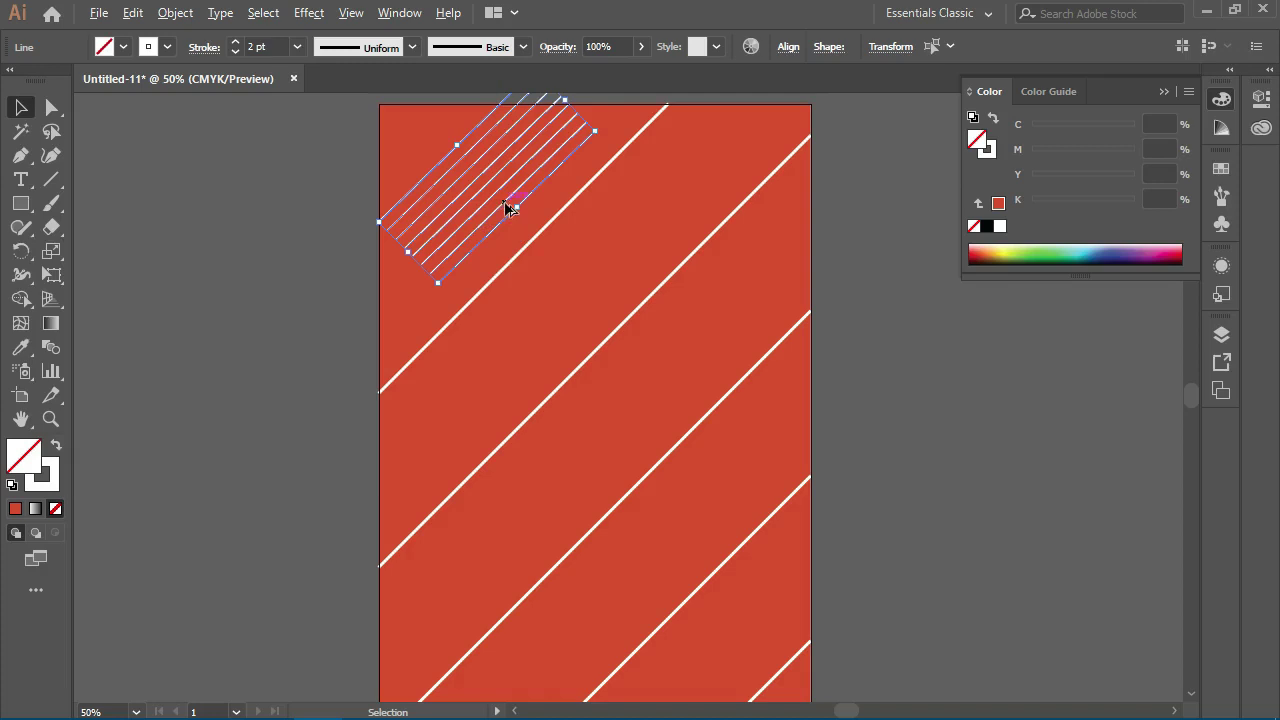
pyautogui.moveTo(507, 208); pyautogui.dragTo(587, 315)
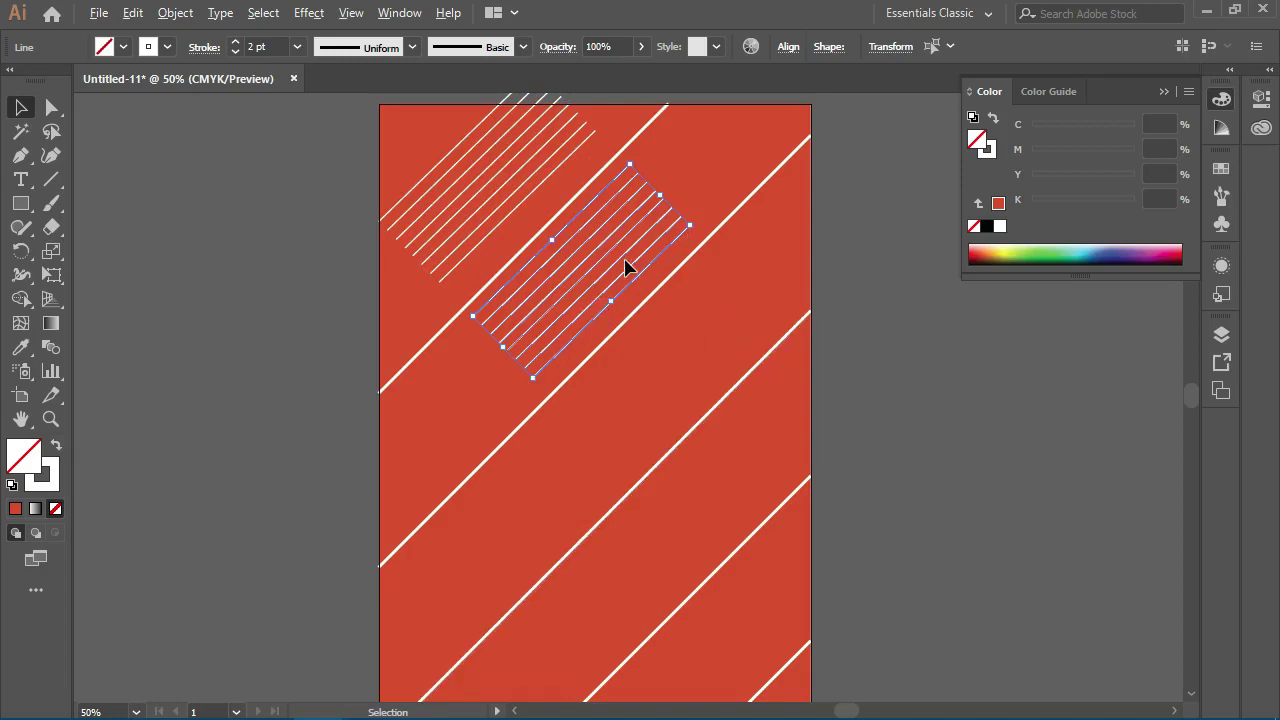
pyautogui.moveTo(641, 276); pyautogui.dragTo(718, 353)
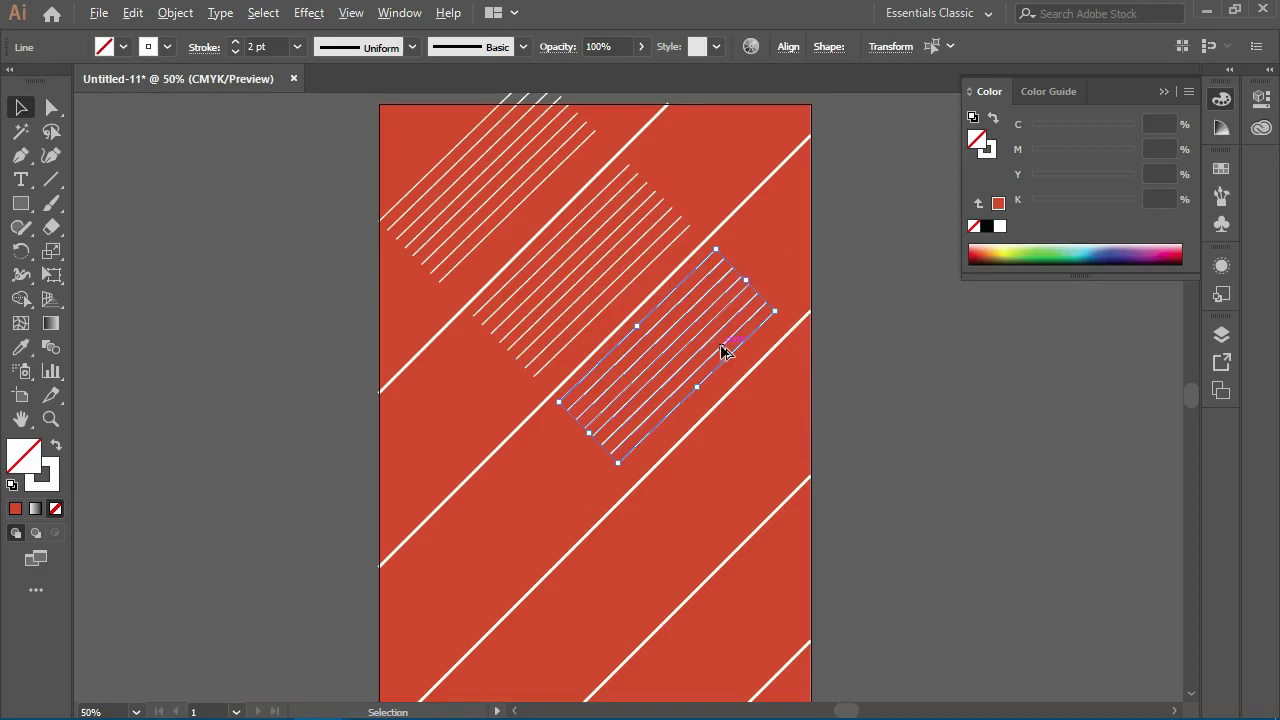
# Add two more copies further down-right, the last overhanging the artboard's right edge.
pyautogui.moveTo(725, 351); pyautogui.dragTo(812, 452)
pyautogui.scroll(-3, 874, 546)
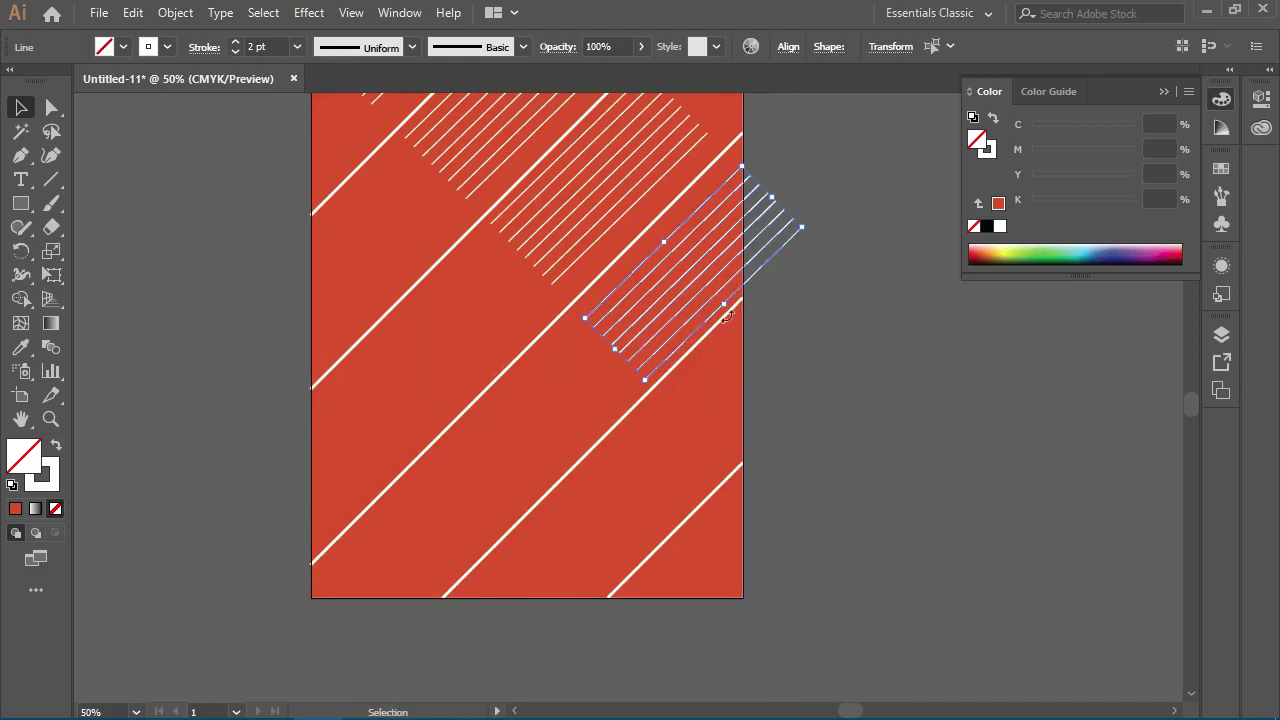
pyautogui.moveTo(688, 300); pyautogui.dragTo(760, 382)
pyautogui.click(834, 477)
pyautogui.hotkey('ctrl', '-')
pyautogui.hotkey('ctrl', '-')
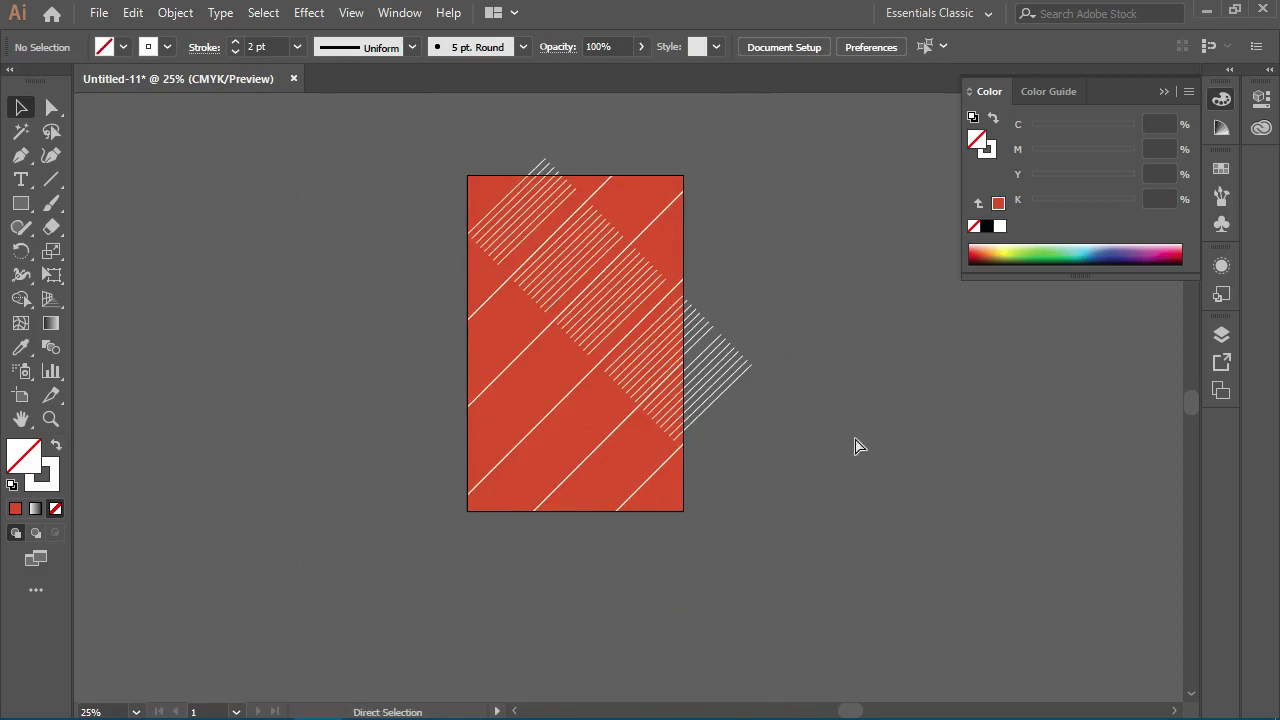
pyautogui.hotkey('ctrl', '+')
pyautogui.moveTo(820, 443)
pyautogui.mouseDown()
pyautogui.moveTo(797, 397)
pyautogui.moveTo(784, 402)
pyautogui.mouseUp()
pyautogui.hotkey('ctrl', '+')
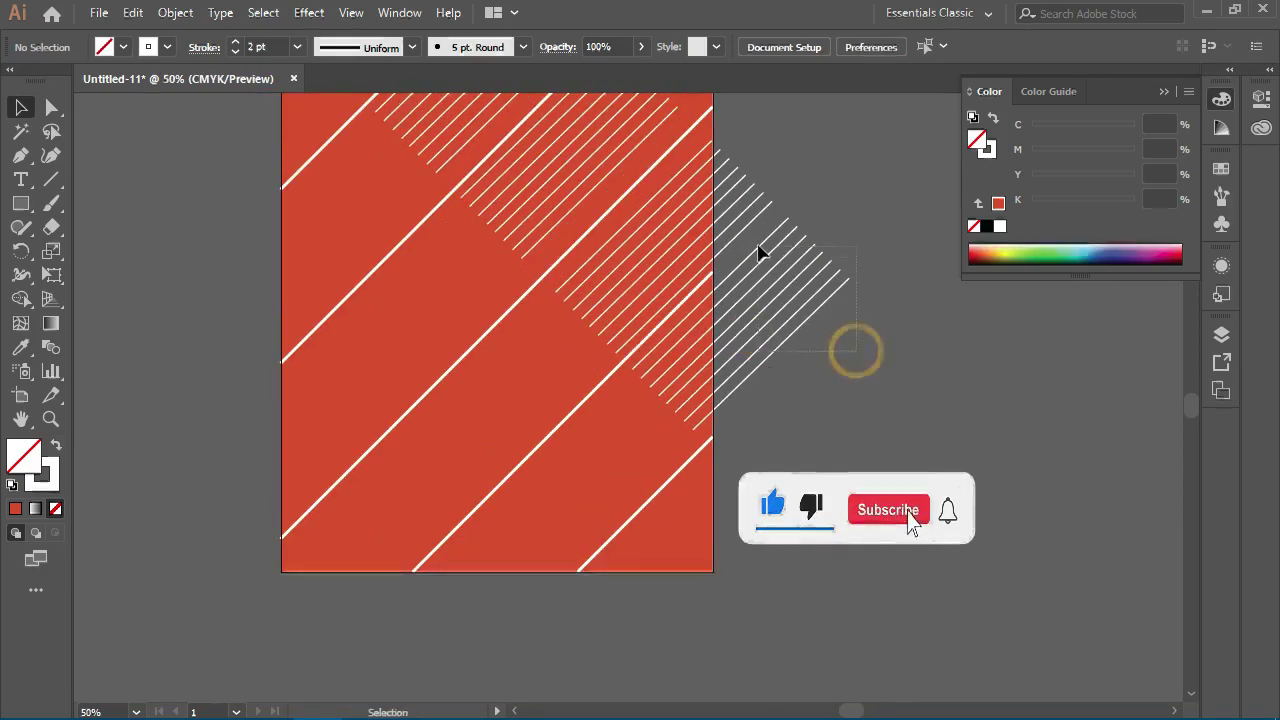
# Copy the overhanging stripe patch onto the lower middle, between two thick white stripes.
pyautogui.click(808, 314)
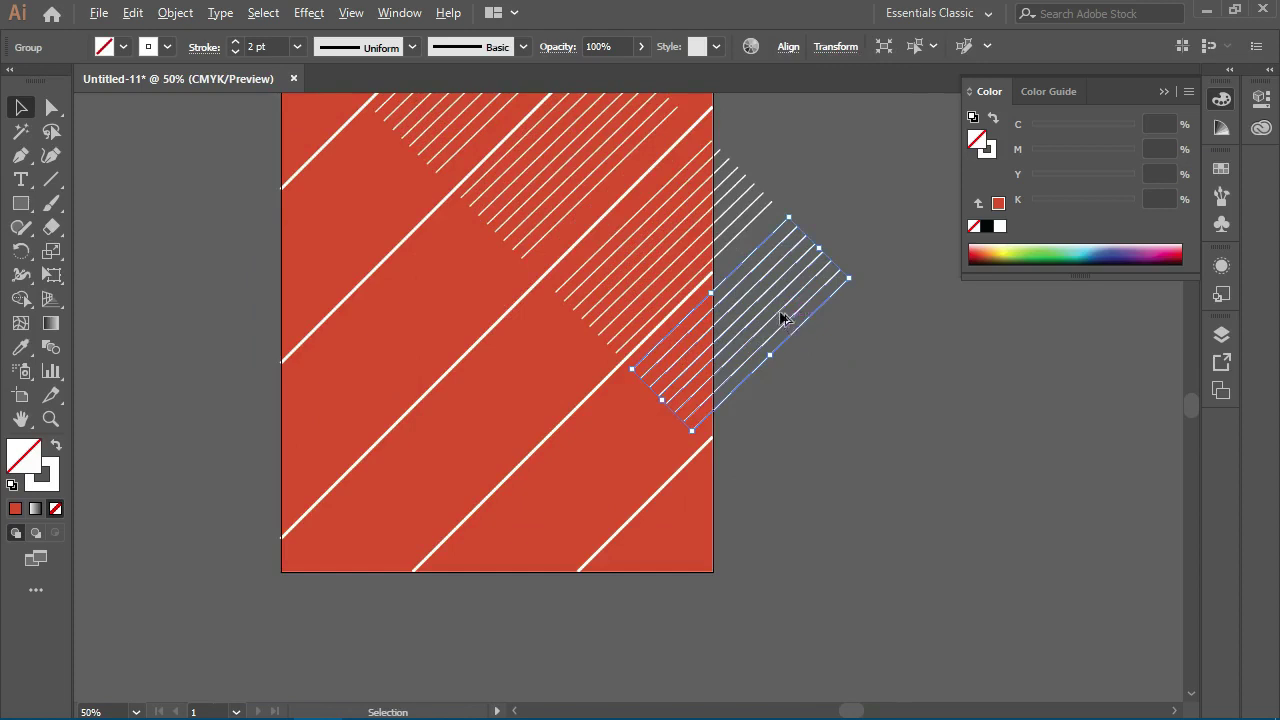
pyautogui.moveTo(780, 318)
pyautogui.mouseDown()
pyautogui.moveTo(607, 332)
pyautogui.moveTo(531, 409)
pyautogui.mouseUp()
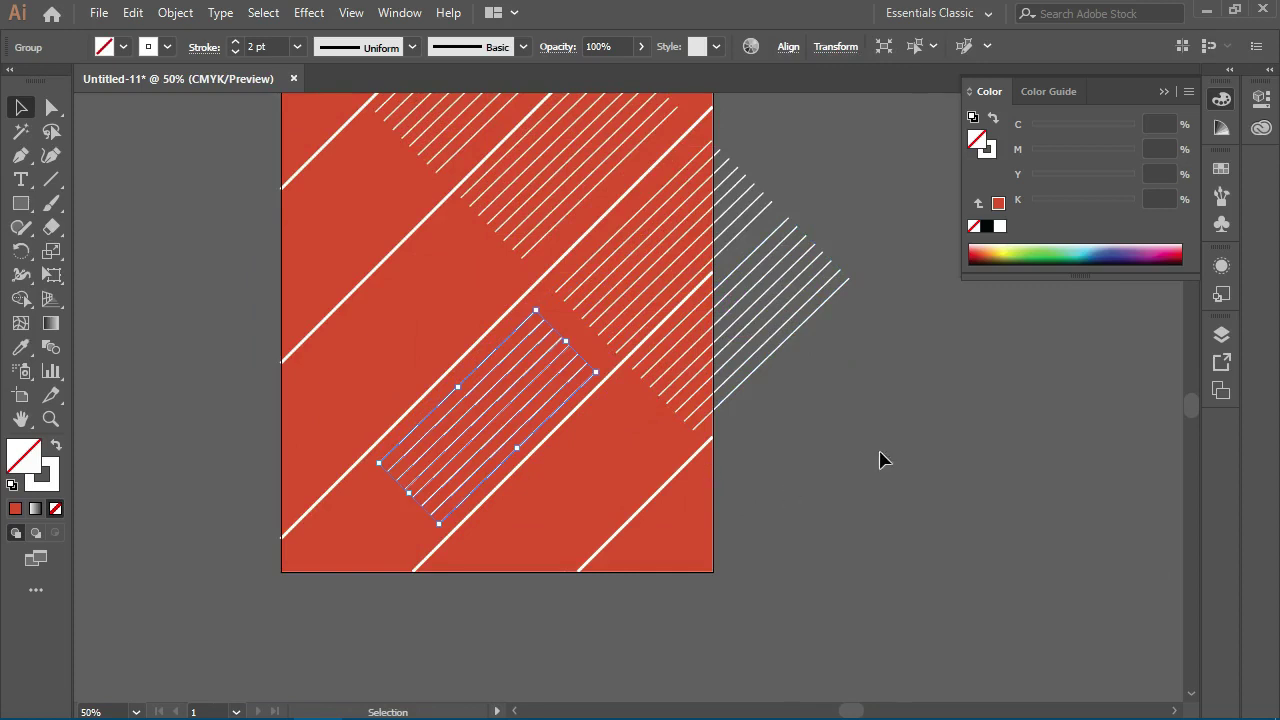
pyautogui.click(855, 468)
pyautogui.moveTo(777, 423); pyautogui.dragTo(850, 431)
pyautogui.click(615, 490)
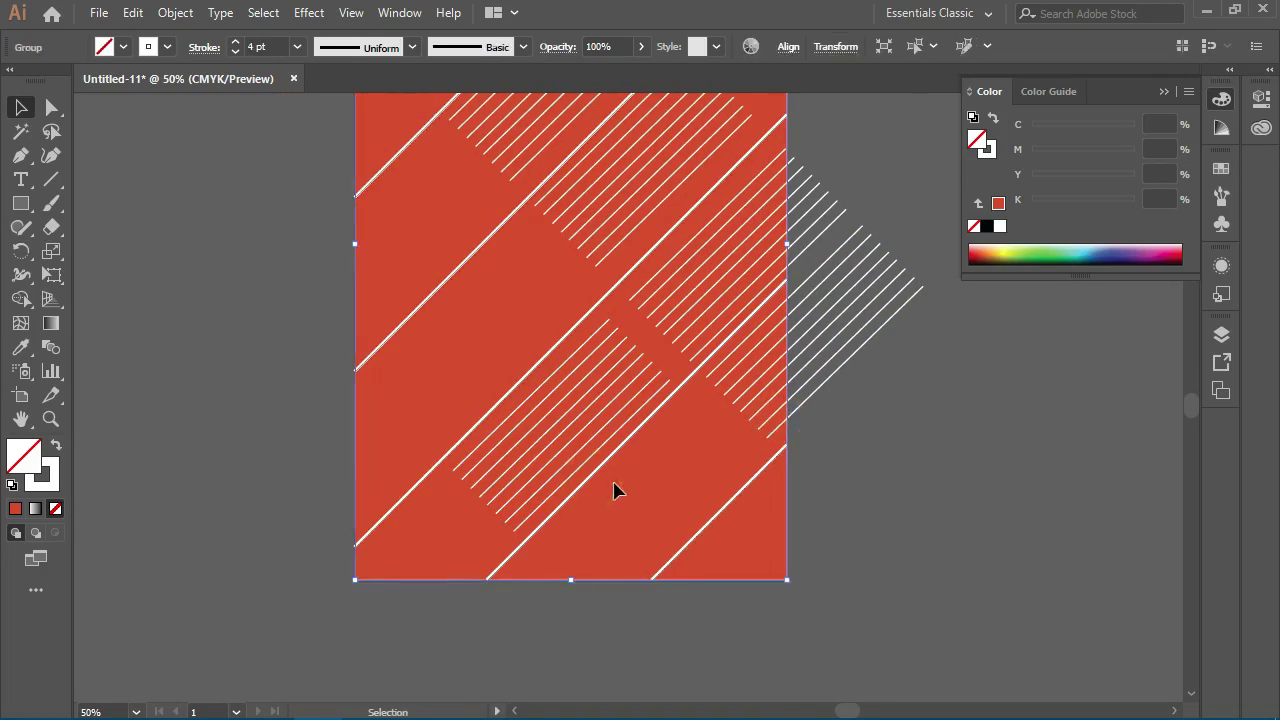
pyautogui.click(571, 591)
pyautogui.click(482, 411)
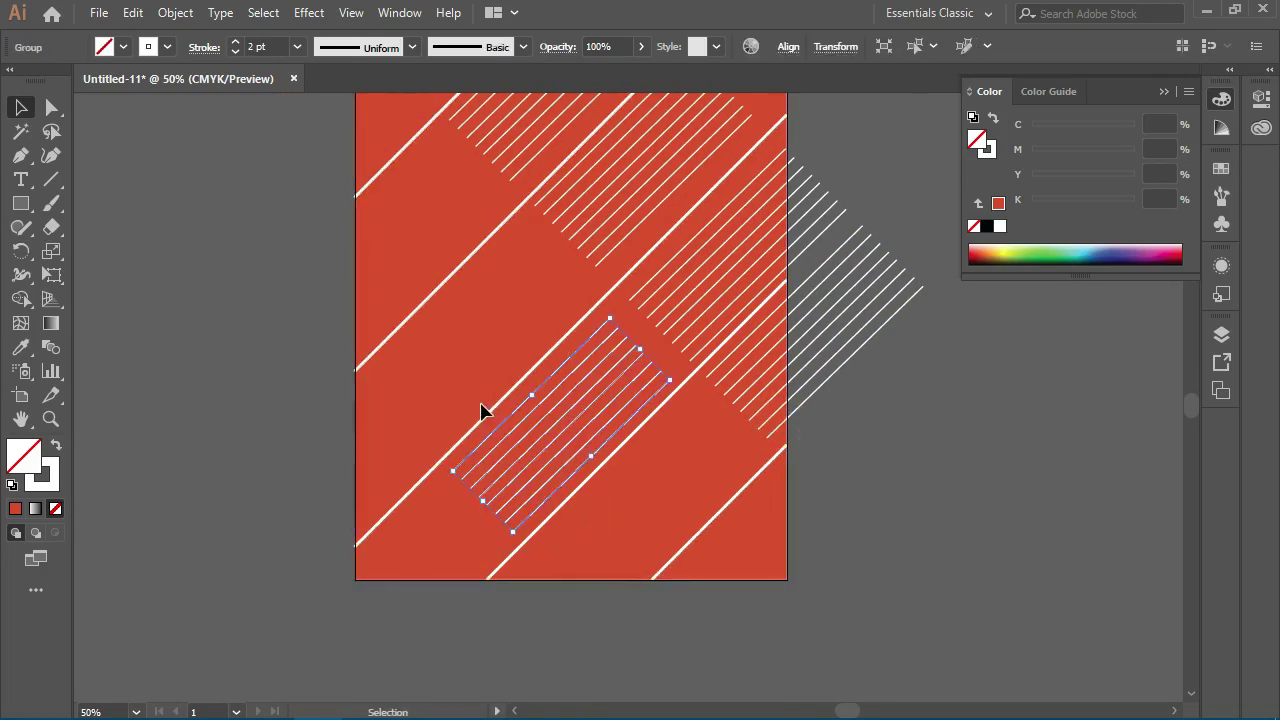
pyautogui.hotkey('shift', 'Right')
pyautogui.hotkey('shift', 'Right')
pyautogui.hotkey('shift', 'Right')
pyautogui.hotkey('shift', 'Right')
pyautogui.hotkey('shift', 'Right')
pyautogui.hotkey('shift', 'Right')
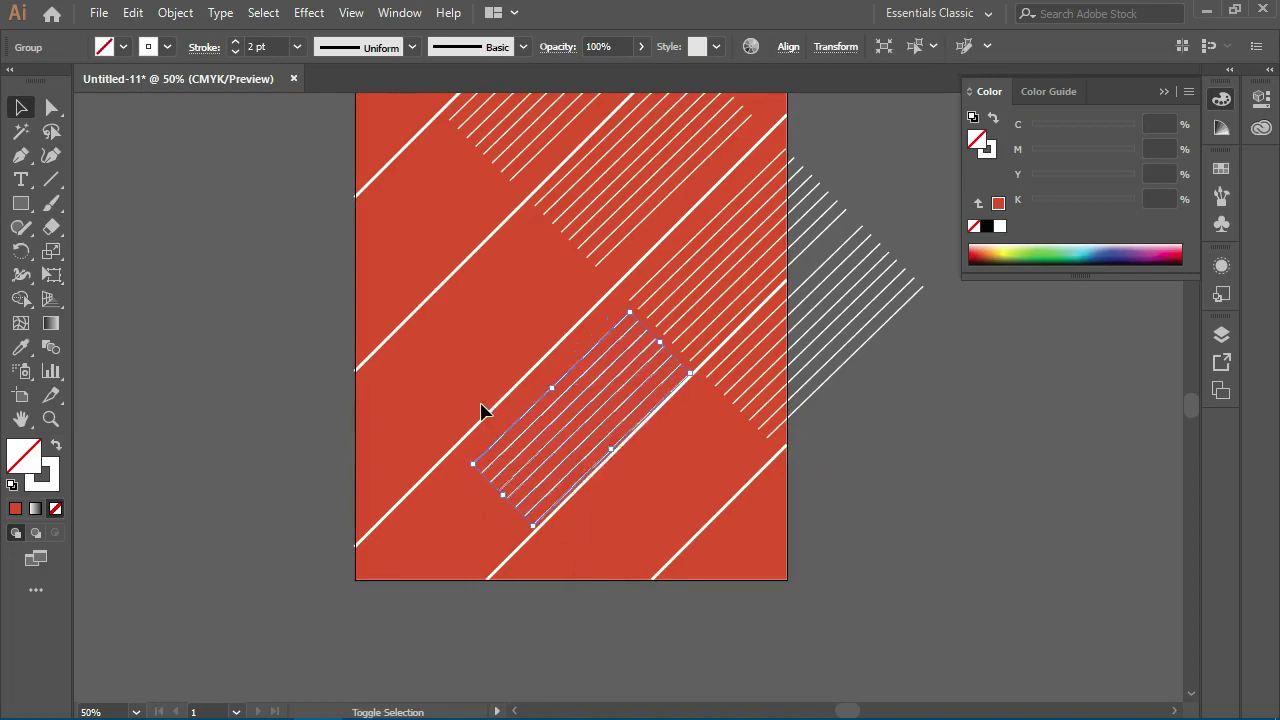
pyautogui.hotkey('shift', 'Up')
pyautogui.hotkey('shift', 'Up')
pyautogui.hotkey('shift', 'Up')
pyautogui.hotkey('ctrl', '+')
pyautogui.hotkey('ctrl', '+')
pyautogui.hotkey('ctrl', '+')
pyautogui.hotkey('ctrl', '+')
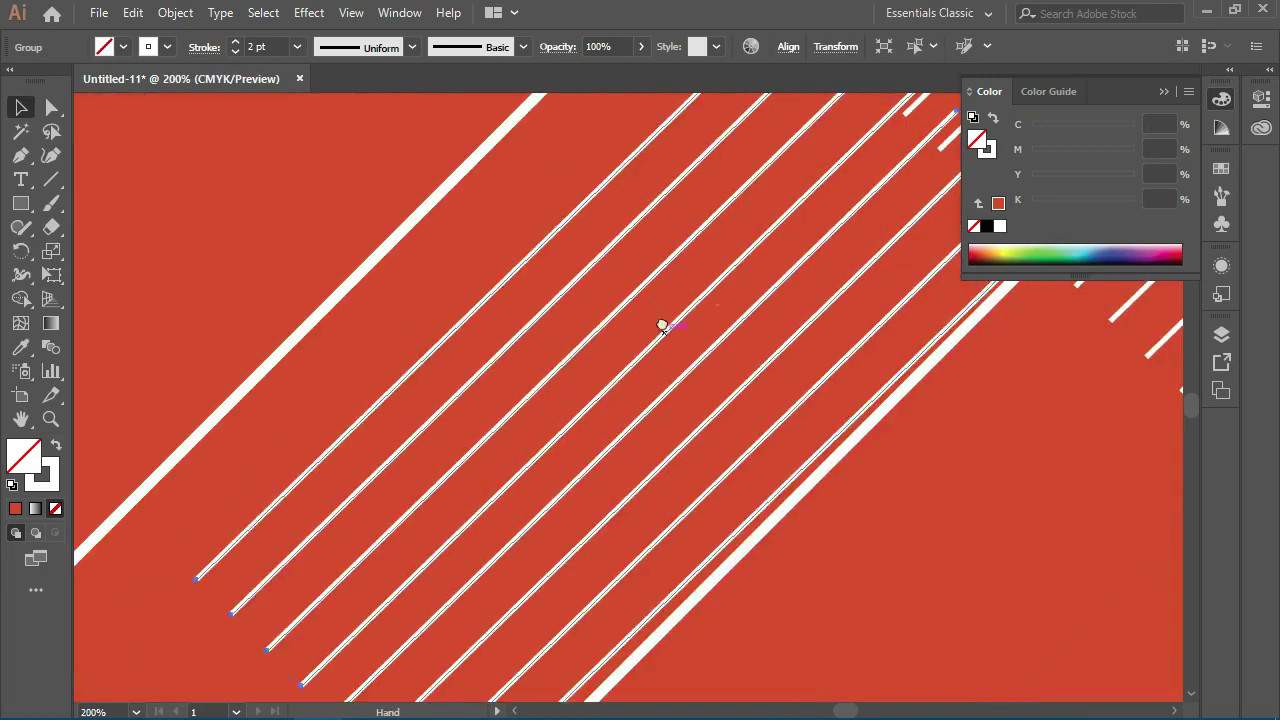
# Nudge the copied patch up and right with arrow keys until its lines match the stripes.
pyautogui.press('Up')
pyautogui.press('Up')
pyautogui.press('Up')
pyautogui.press('Up')
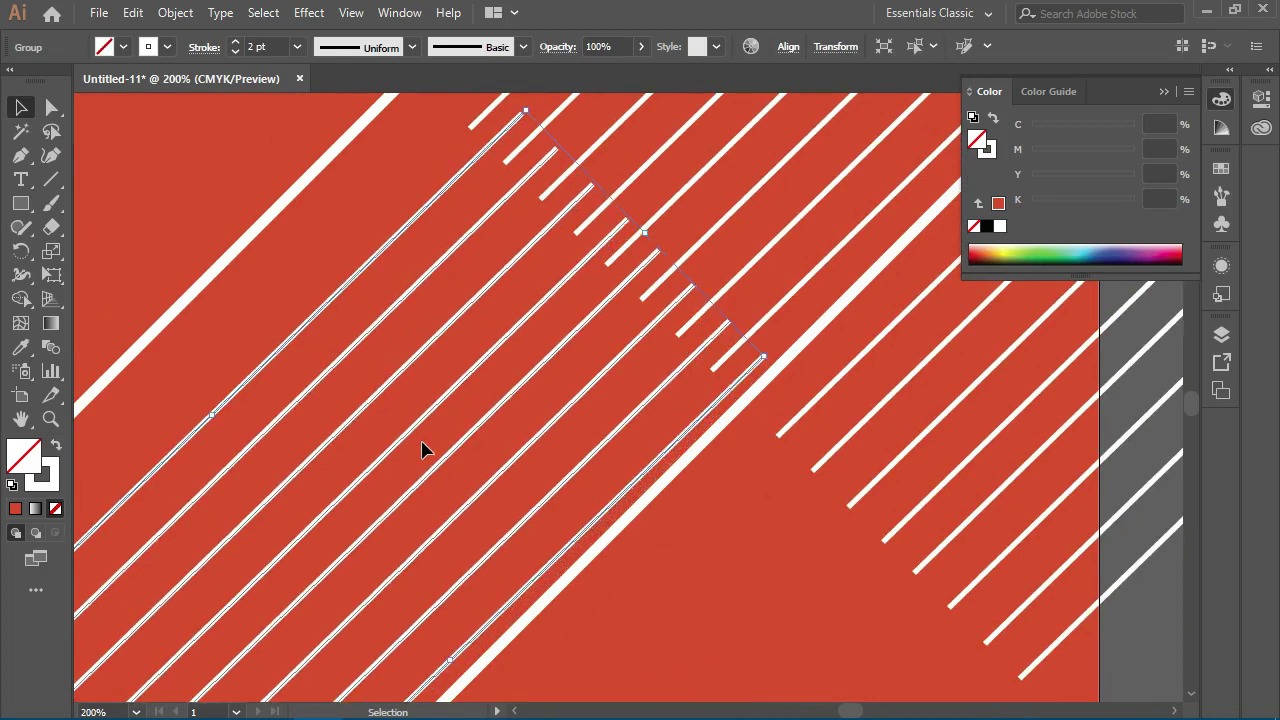
pyautogui.press('Up')
pyautogui.press('Up')
pyautogui.press('Up')
pyautogui.press('Up')
pyautogui.press('Up')
pyautogui.press('Right')
pyautogui.press('Right')
pyautogui.press('Right')
pyautogui.press('Up')
pyautogui.press('Up')
pyautogui.press('Right')
pyautogui.press('Up')
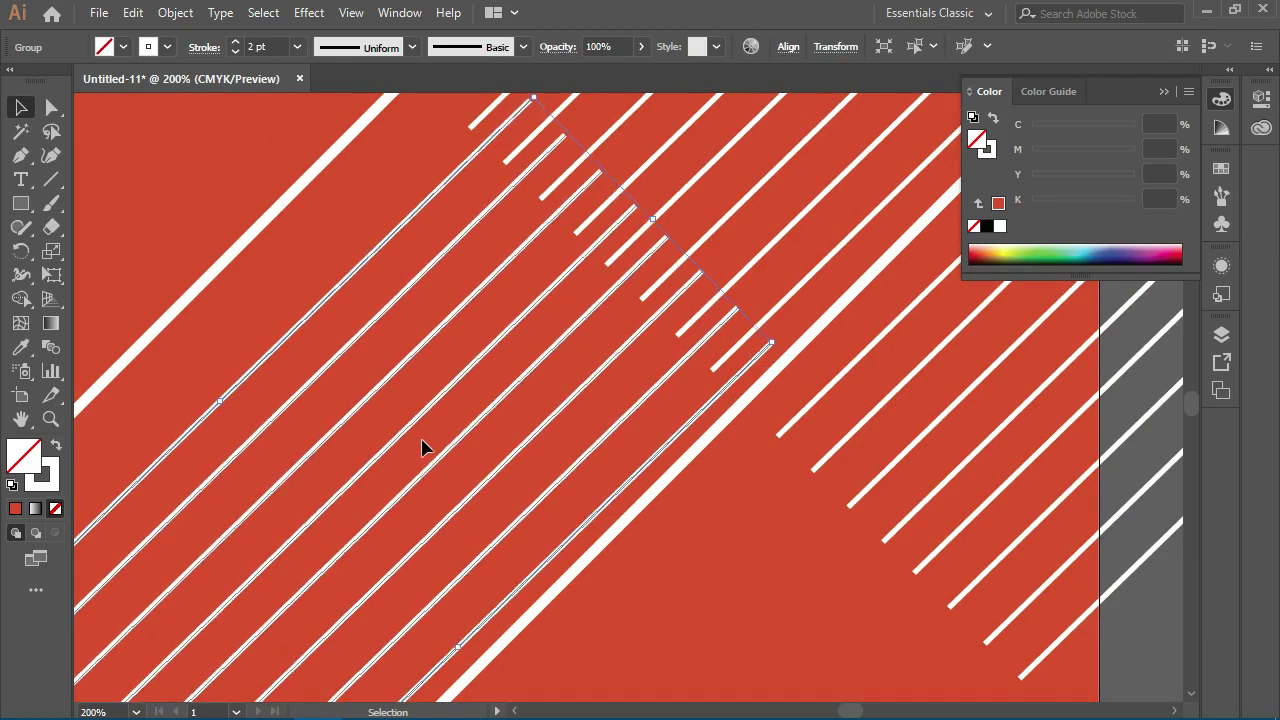
pyautogui.press('Right')
pyautogui.press('Up')
pyautogui.press('Right')
pyautogui.press('Up')
pyautogui.press('Right')
pyautogui.press('Right')
pyautogui.press('Up')
pyautogui.press('Right')
pyautogui.press('Up')
pyautogui.press('Right')
pyautogui.press('Up')
pyautogui.press('Right')
pyautogui.press('Up')
pyautogui.press('Right')
pyautogui.press('Up')
pyautogui.press('Right')
pyautogui.press('Right')
pyautogui.press('Right')
pyautogui.press('Up')
pyautogui.press('Right')
pyautogui.press('Up')
pyautogui.press('Right')
pyautogui.press('Up')
pyautogui.press('Right')
pyautogui.press('Up')
pyautogui.press('Right')
pyautogui.press('Up')
pyautogui.press('Right')
pyautogui.press('Up')
pyautogui.press('Right')
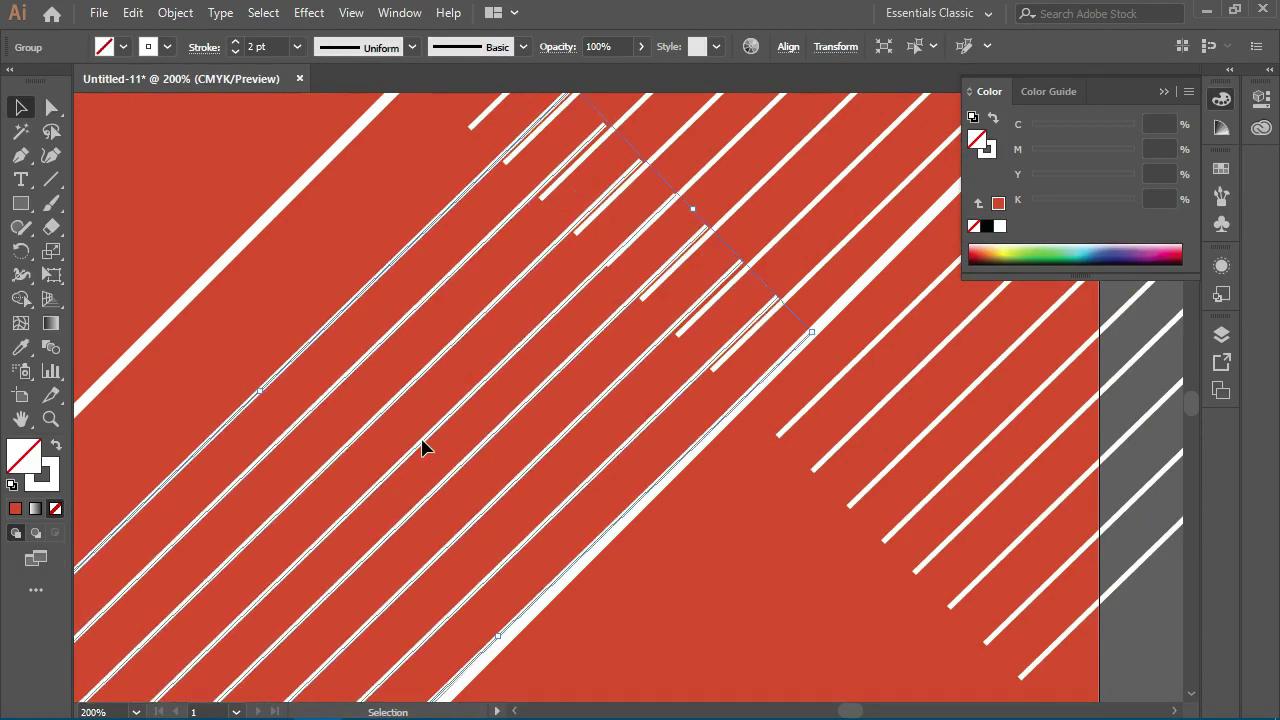
pyautogui.press('Right')
pyautogui.press('Up')
pyautogui.press('Right')
pyautogui.press('Up')
pyautogui.press('Right')
pyautogui.press('Up')
pyautogui.press('Right')
pyautogui.press('Up')
pyautogui.press('Right')
pyautogui.press('Up')
pyautogui.press('Right')
pyautogui.press('Right')
pyautogui.press('Right')
pyautogui.press('Up')
pyautogui.press('Right')
pyautogui.press('Up')
pyautogui.press('Right')
pyautogui.press('Up')
pyautogui.press('Right')
pyautogui.press('Up')
pyautogui.press('Right')
pyautogui.press('Up')
pyautogui.press('Right')
pyautogui.press('Up')
pyautogui.moveTo(422, 447)
pyautogui.mouseDown()
pyautogui.moveTo(297, 586)
pyautogui.moveTo(276, 633)
pyautogui.mouseUp()
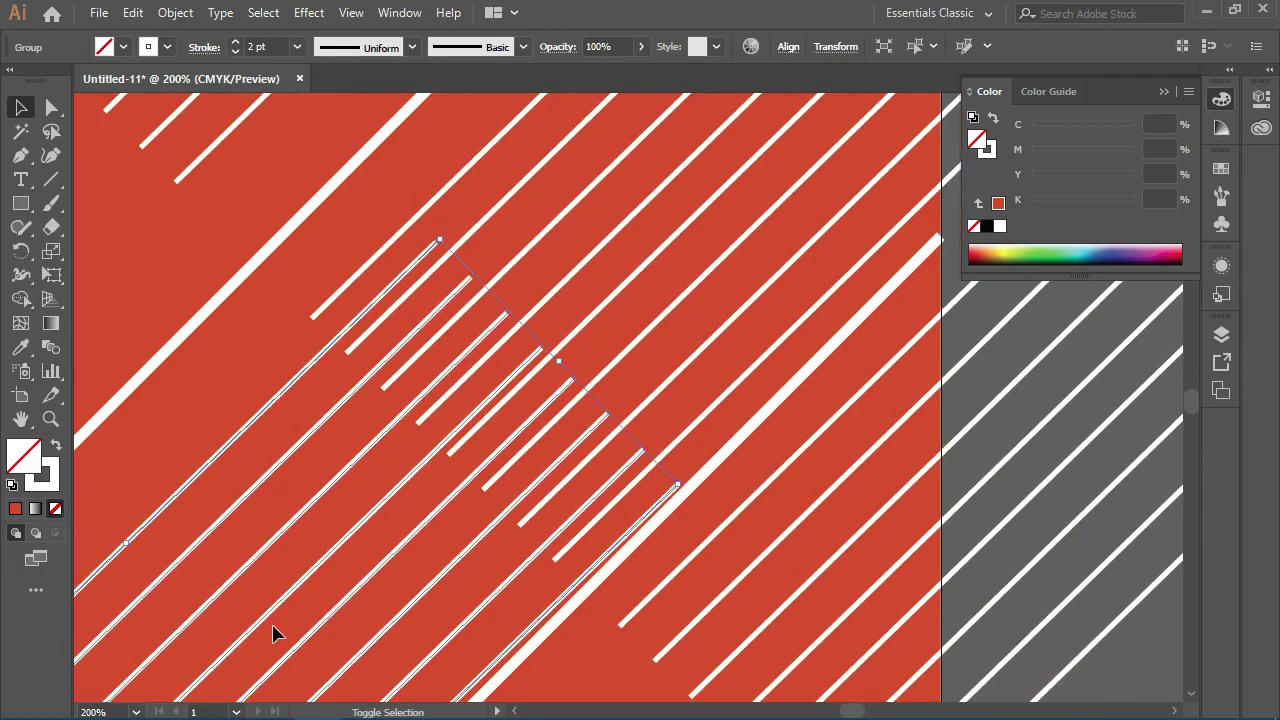
pyautogui.press('Up')
pyautogui.press('Right')
pyautogui.press('Up')
pyautogui.press('Up')
pyautogui.press('Right')
pyautogui.press('Up')
pyautogui.press('Up')
pyautogui.press('Right')
pyautogui.press('Up')
pyautogui.press('Up')
pyautogui.press('Right')
pyautogui.press('Up')
pyautogui.press('Up')
pyautogui.press('Right')
pyautogui.press('Up')
pyautogui.press('Up')
pyautogui.press('Right')
pyautogui.press('Up')
pyautogui.press('Up')
pyautogui.press('Right')
pyautogui.press('Up')
pyautogui.press('Up')
pyautogui.press('Right')
pyautogui.press('Up')
pyautogui.press('Up')
pyautogui.press('Right')
pyautogui.press('Up')
pyautogui.press('Up')
pyautogui.press('Right')
pyautogui.press('Up')
pyautogui.press('Up')
pyautogui.press('Right')
pyautogui.press('Up')
pyautogui.press('Up')
pyautogui.press('Right')
pyautogui.press('Up')
pyautogui.press('Up')
pyautogui.press('Right')
pyautogui.press('Up')
pyautogui.press('Up')
pyautogui.press('Right')
pyautogui.press('Up')
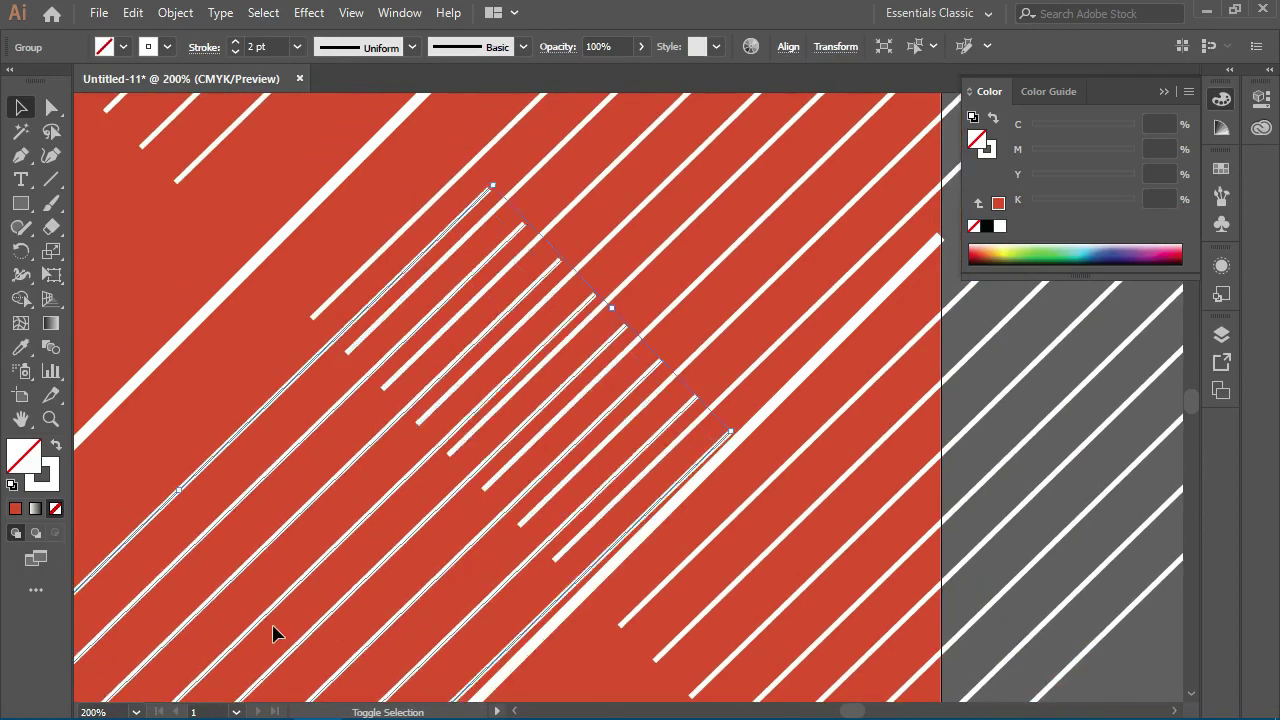
pyautogui.press('Up')
pyautogui.press('Right')
pyautogui.press('Up')
pyautogui.press('Up')
pyautogui.press('Right')
pyautogui.press('Up')
pyautogui.press('Up')
pyautogui.press('Right')
pyautogui.press('Up')
pyautogui.press('Up')
pyautogui.press('Right')
pyautogui.press('Up')
pyautogui.press('Up')
pyautogui.press('Right')
pyautogui.press('Up')
pyautogui.press('Up')
pyautogui.press('Right')
pyautogui.press('Up')
pyautogui.press('Up')
pyautogui.press('Right')
pyautogui.press('Up')
pyautogui.press('Up')
pyautogui.press('Right')
pyautogui.press('Up')
pyautogui.press('Up')
pyautogui.press('Right')
pyautogui.press('Up')
pyautogui.press('Up')
pyautogui.press('Right')
pyautogui.press('Up')
pyautogui.press('Up')
pyautogui.press('Right')
pyautogui.press('Up')
pyautogui.press('Up')
pyautogui.press('Right')
pyautogui.press('Up')
pyautogui.press('Up')
pyautogui.press('Right')
pyautogui.press('Up')
pyautogui.press('Up')
pyautogui.press('Right')
pyautogui.press('Up')
pyautogui.press('Right')
pyautogui.press('Right')
pyautogui.press('Right')
pyautogui.press('Right')
pyautogui.press('Right')
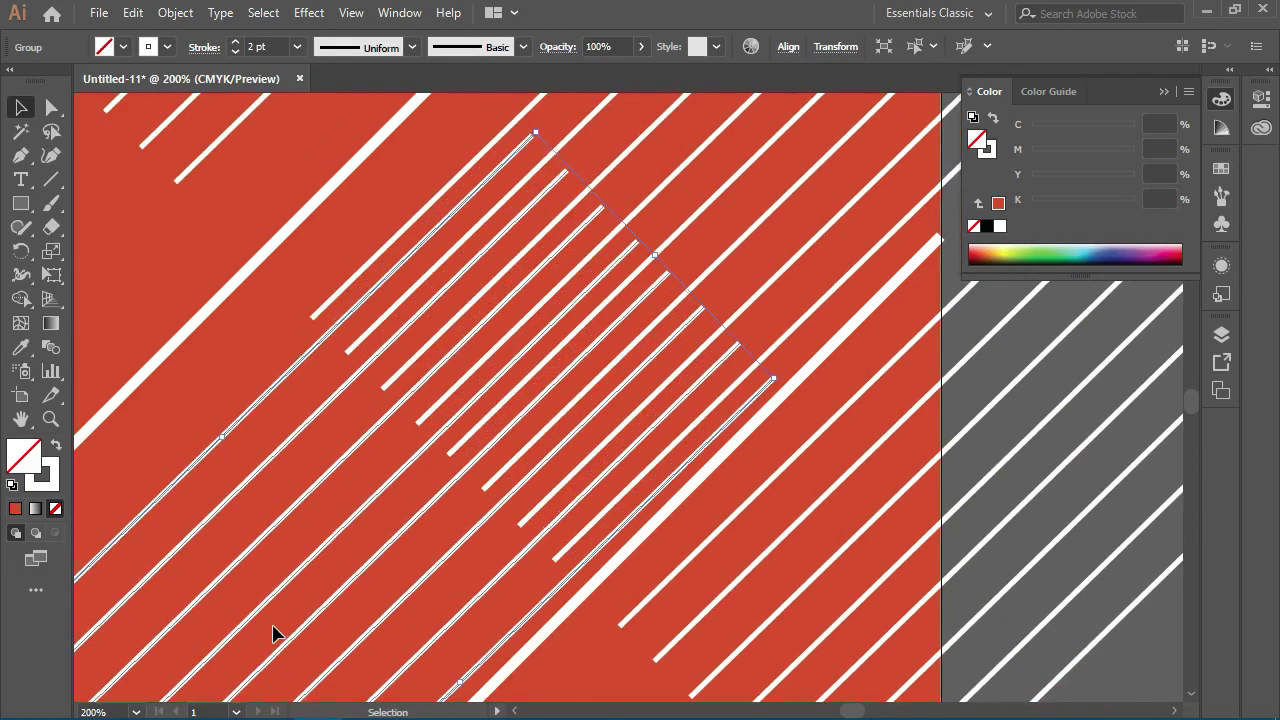
pyautogui.press('Right')
pyautogui.press('Right')
pyautogui.hotkey('ctrl', '-')
pyautogui.hotkey('ctrl', '-')
pyautogui.hotkey('ctrl', '-')
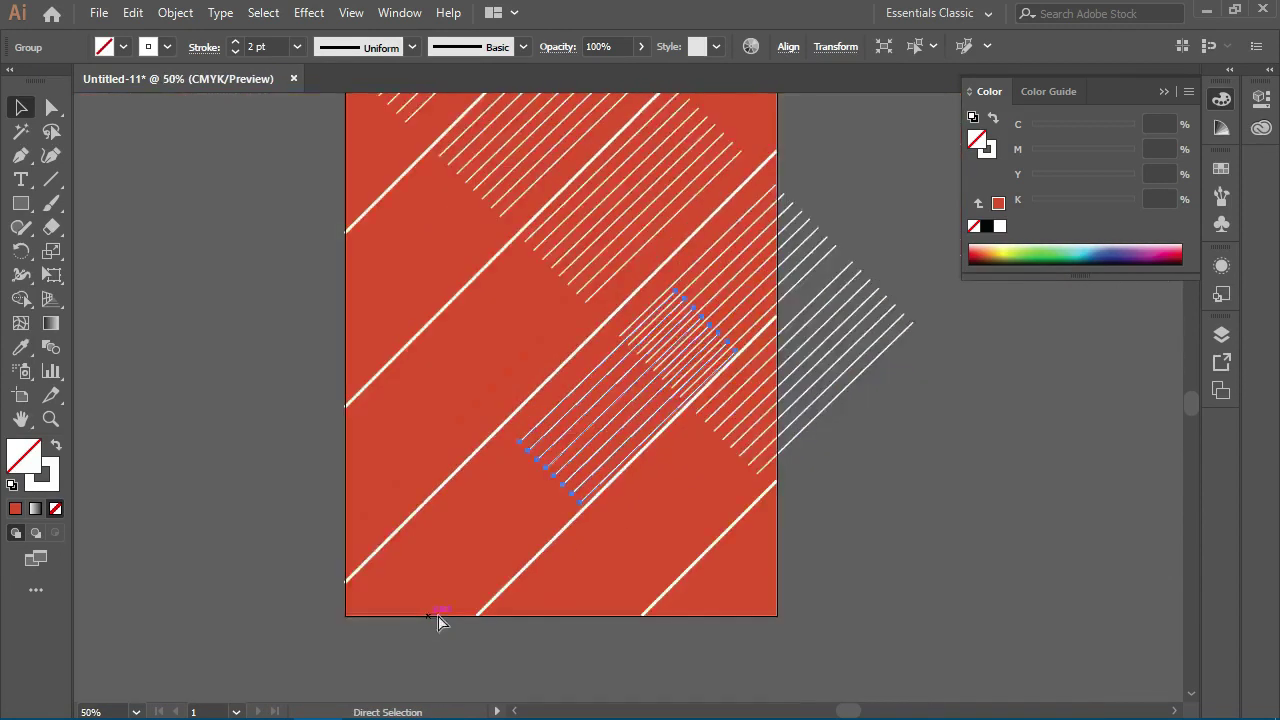
pyautogui.hotkey('ctrl', '-')
pyautogui.hotkey('ctrl', '-')
pyautogui.click(829, 617)
# Set the new stripe patch's lines to a 1 pt stroke.
pyautogui.hotkey('ctrl', '+')
pyautogui.hotkey('ctrl', '+')
pyautogui.hotkey('ctrl', '+')
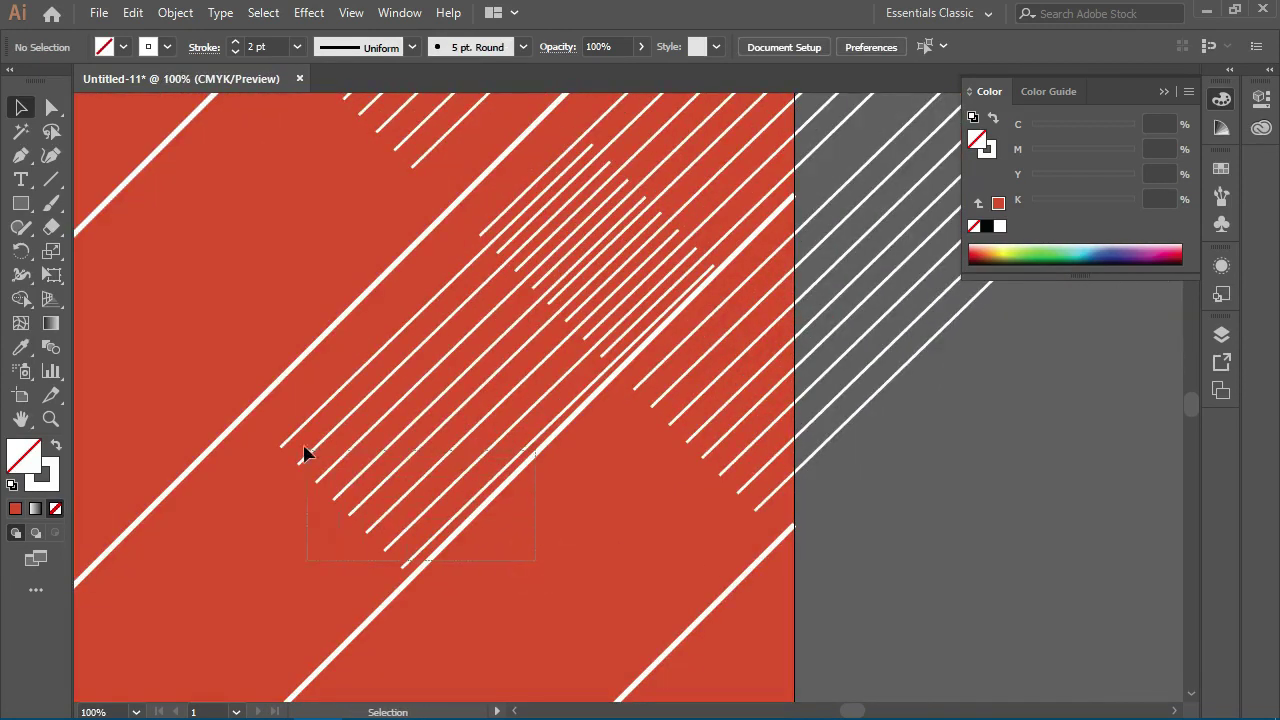
pyautogui.moveTo(305, 453); pyautogui.dragTo(296, 440)
pyautogui.click(233, 53)
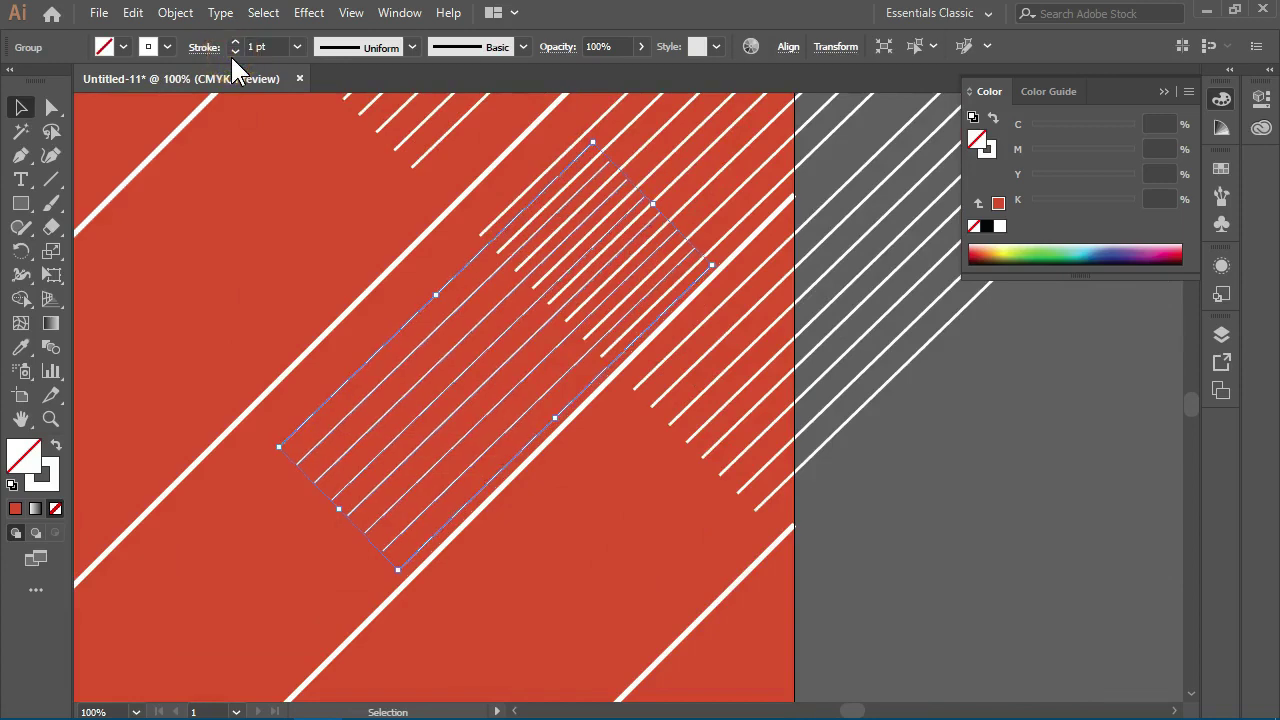
pyautogui.click(1074, 537)
pyautogui.scroll(-3, 834, 500)
pyautogui.scroll(1, 866, 491)
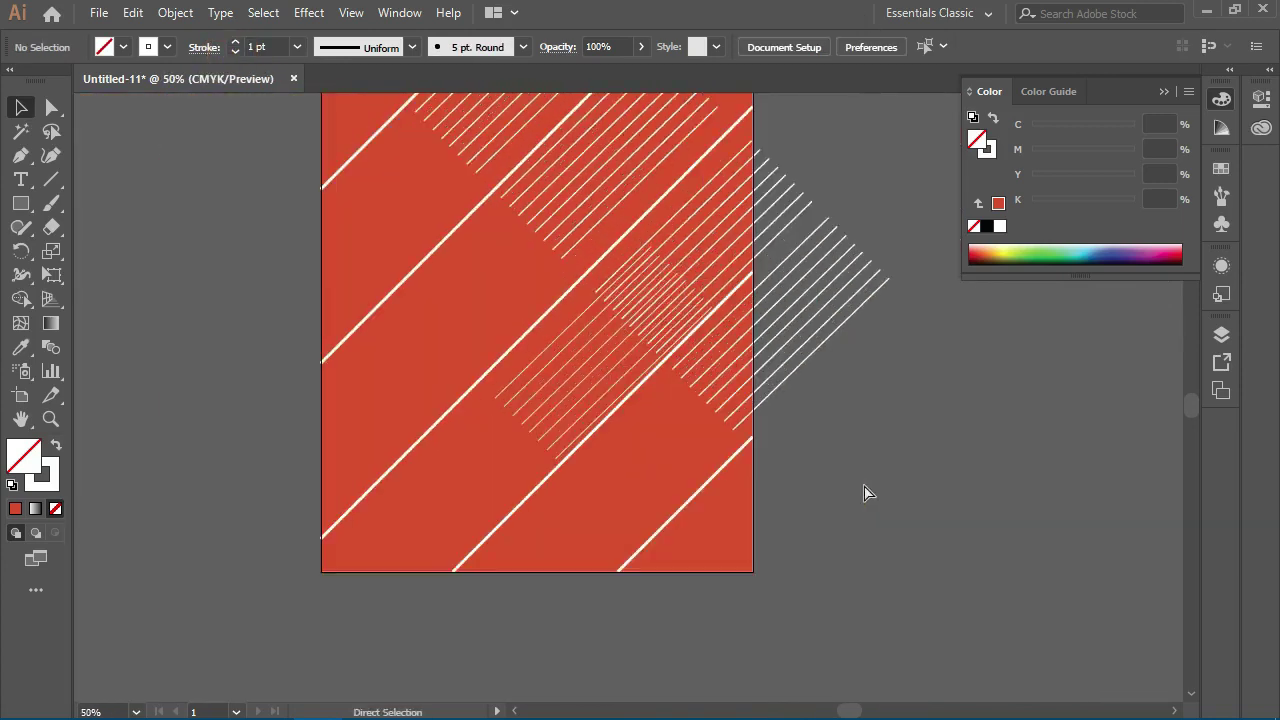
pyautogui.scroll(-1, 807, 493)
# Scale the thin stripe patch down by dragging a corner handle.
pyautogui.click(483, 358)
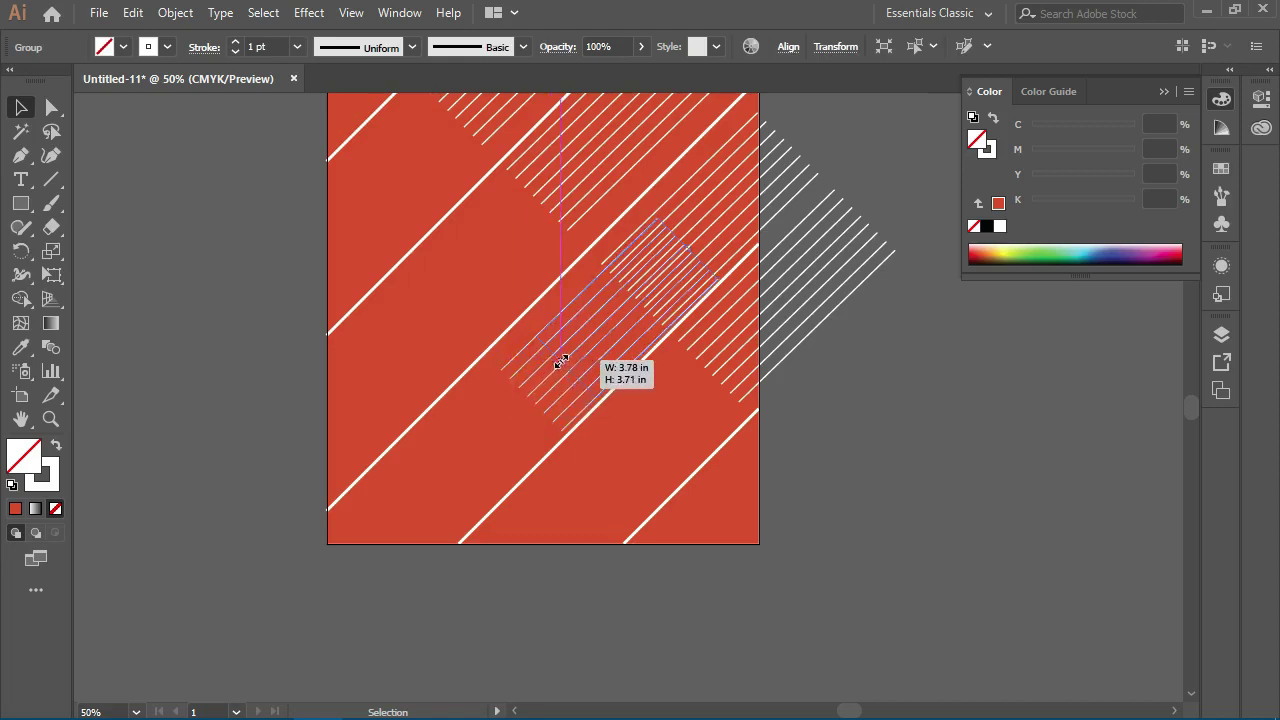
pyautogui.click(614, 457)
pyautogui.moveTo(535, 400)
pyautogui.mouseDown()
pyautogui.moveTo(565, 360)
pyautogui.moveTo(472, 482)
pyautogui.moveTo(449, 454)
pyautogui.moveTo(457, 430)
pyautogui.mouseUp()
pyautogui.click(597, 350)
# Place a copy of the small patch down-left, straddling a thick white stripe.
pyautogui.hotkey('ctrl', 'z')
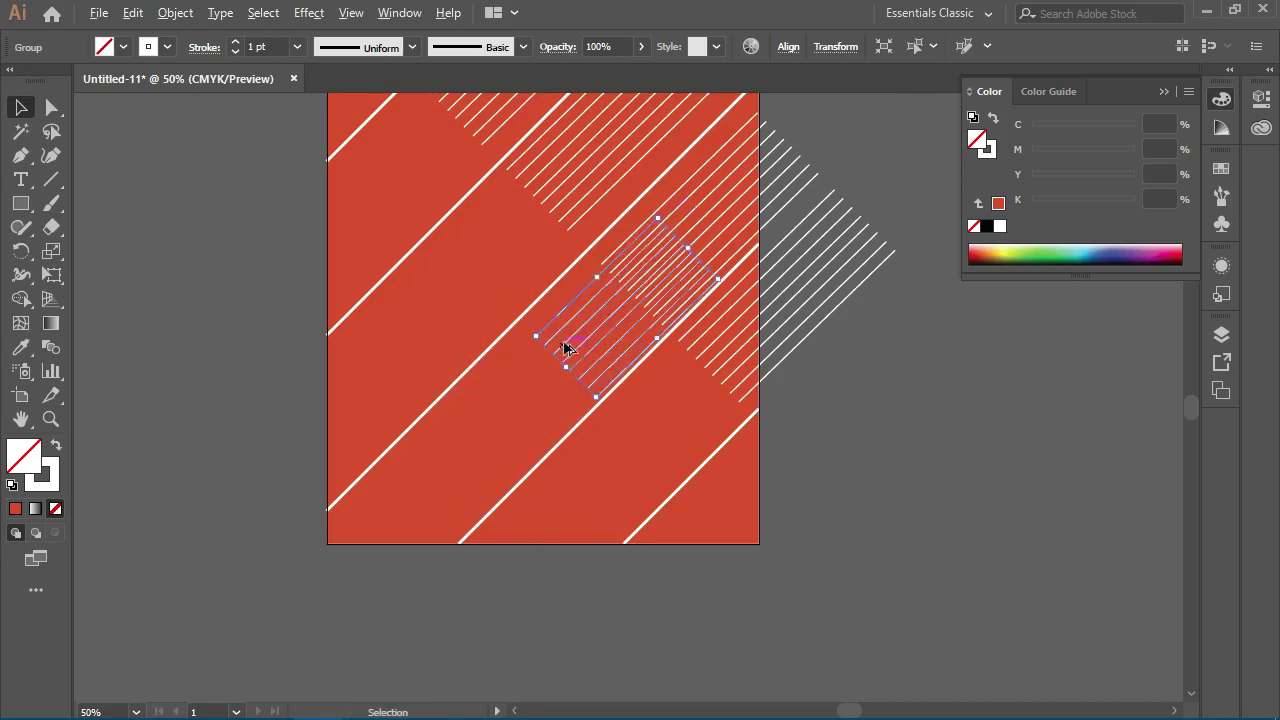
pyautogui.moveTo(560, 356)
pyautogui.mouseDown()
pyautogui.moveTo(414, 420)
pyautogui.moveTo(380, 466)
pyautogui.moveTo(471, 386)
pyautogui.mouseUp()
pyautogui.hotkey('ctrl', '+')
pyautogui.hotkey('ctrl', '+')
pyautogui.hotkey('ctrl', '+')
pyautogui.hscroll(3, 648, 425)
pyautogui.hotkey('ctrl', '-')
pyautogui.hotkey('ctrl', '-')
pyautogui.hotkey('ctrl', '-')
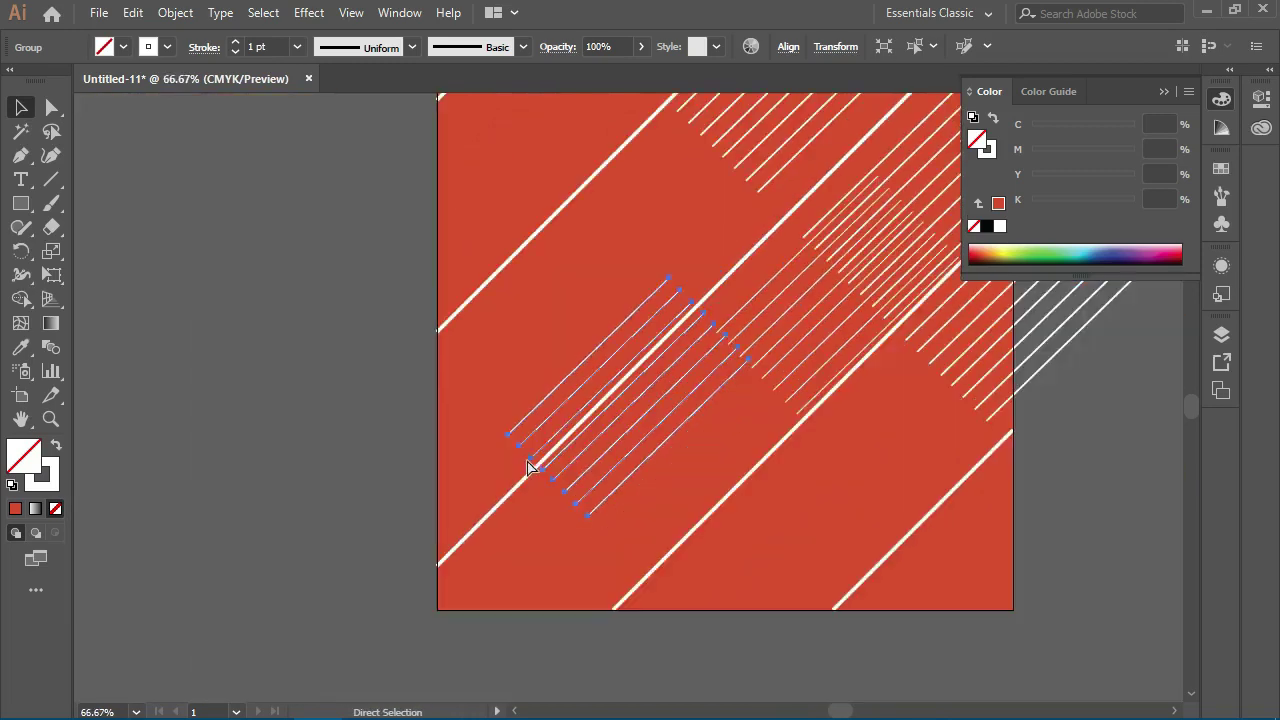
pyautogui.moveTo(463, 487); pyautogui.dragTo(343, 539)
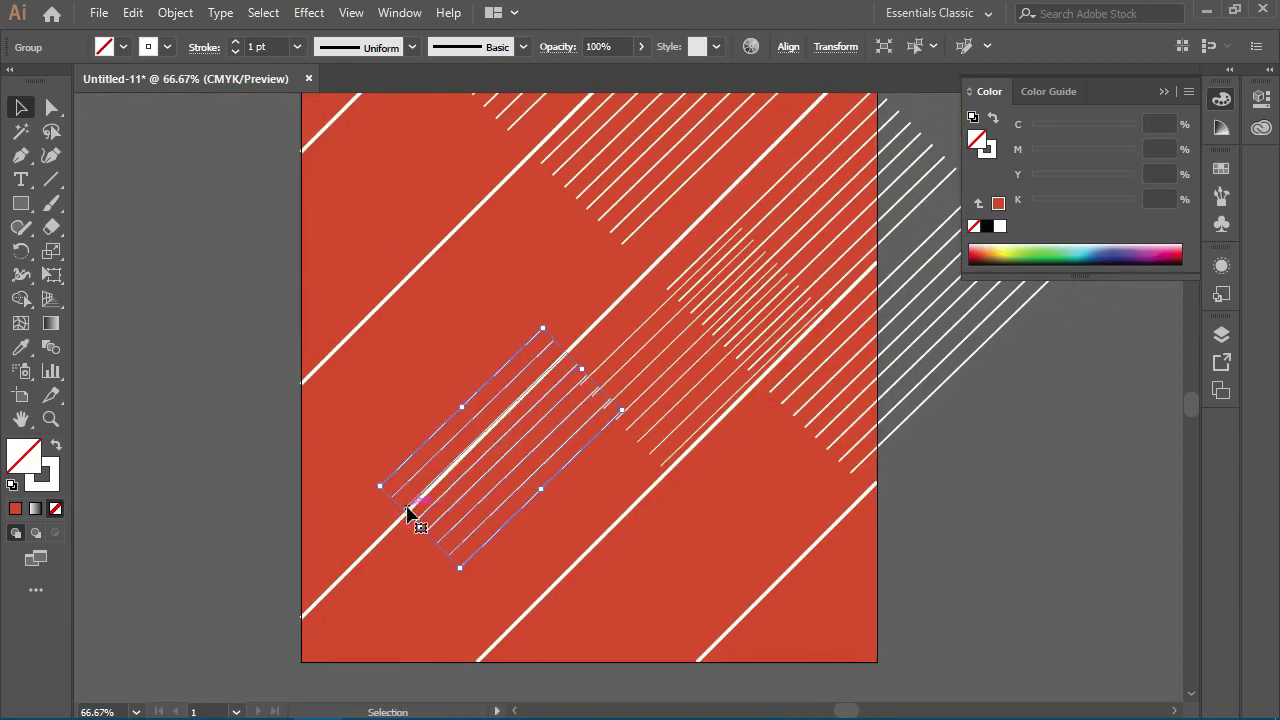
pyautogui.moveTo(407, 512); pyautogui.dragTo(407, 509)
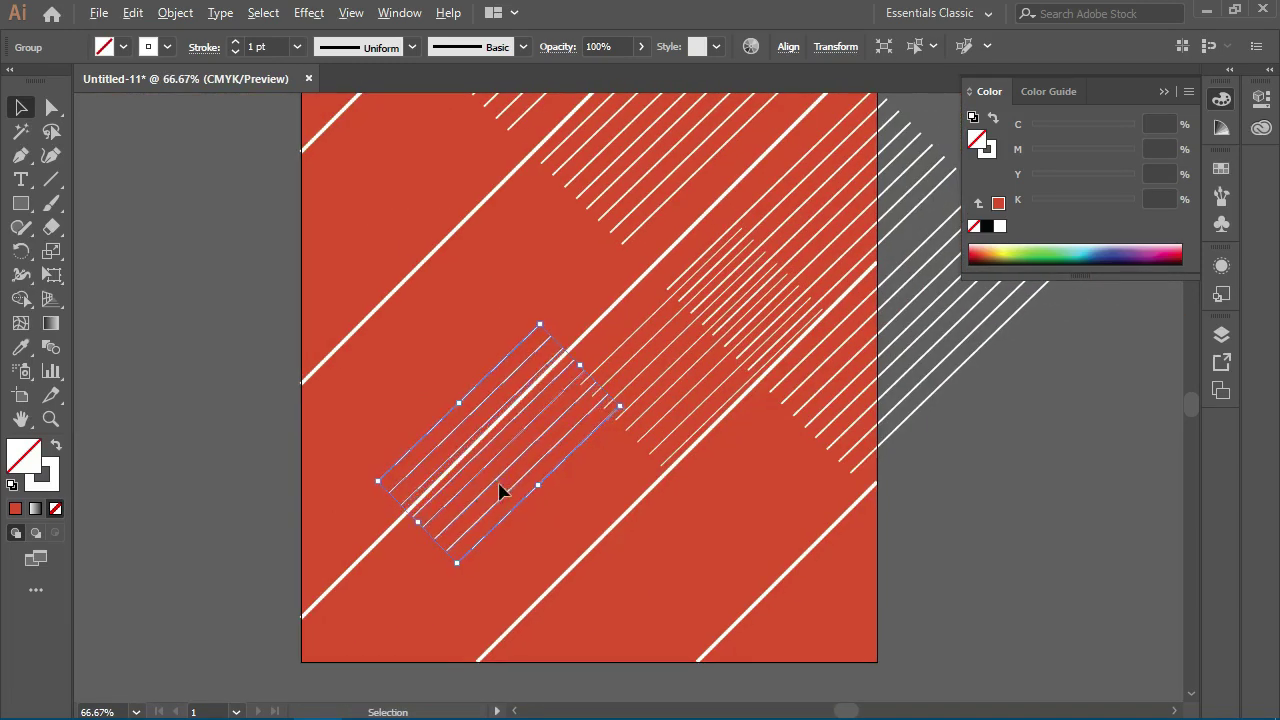
# Copy the small patch further down-right along the stripes.
pyautogui.moveTo(513, 490); pyautogui.dragTo(598, 590)
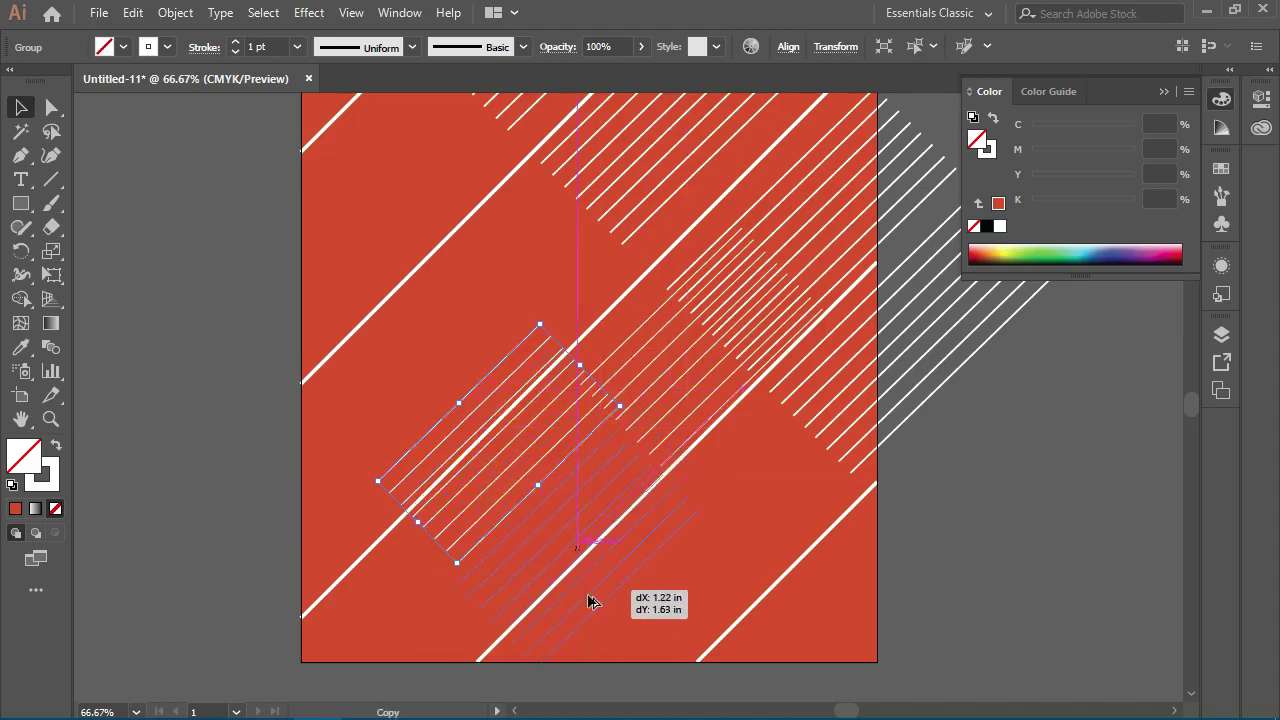
pyautogui.moveTo(597, 593); pyautogui.dragTo(597, 593)
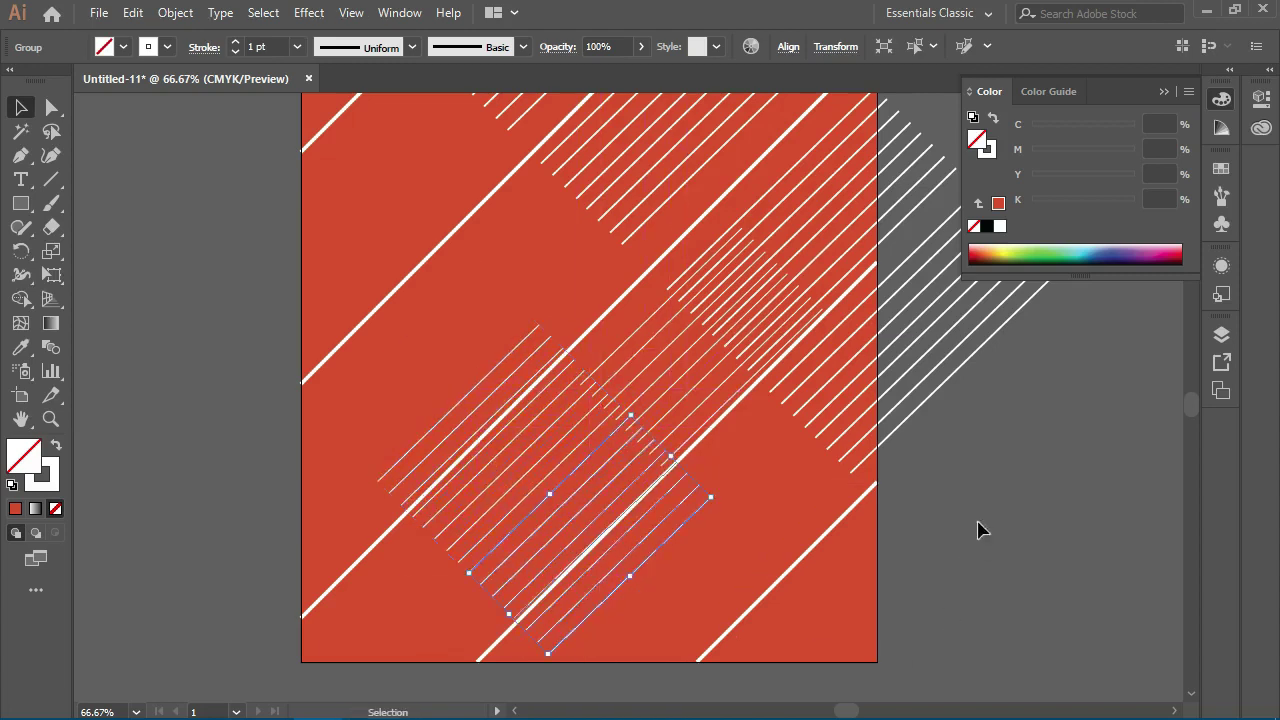
pyautogui.click(977, 527)
# Copy a thin stripe patch up to the upper-left area between two white stripes.
pyautogui.hotkey('ctrl', '-')
pyautogui.hotkey('ctrl', '-')
pyautogui.hotkey('ctrl', '-')
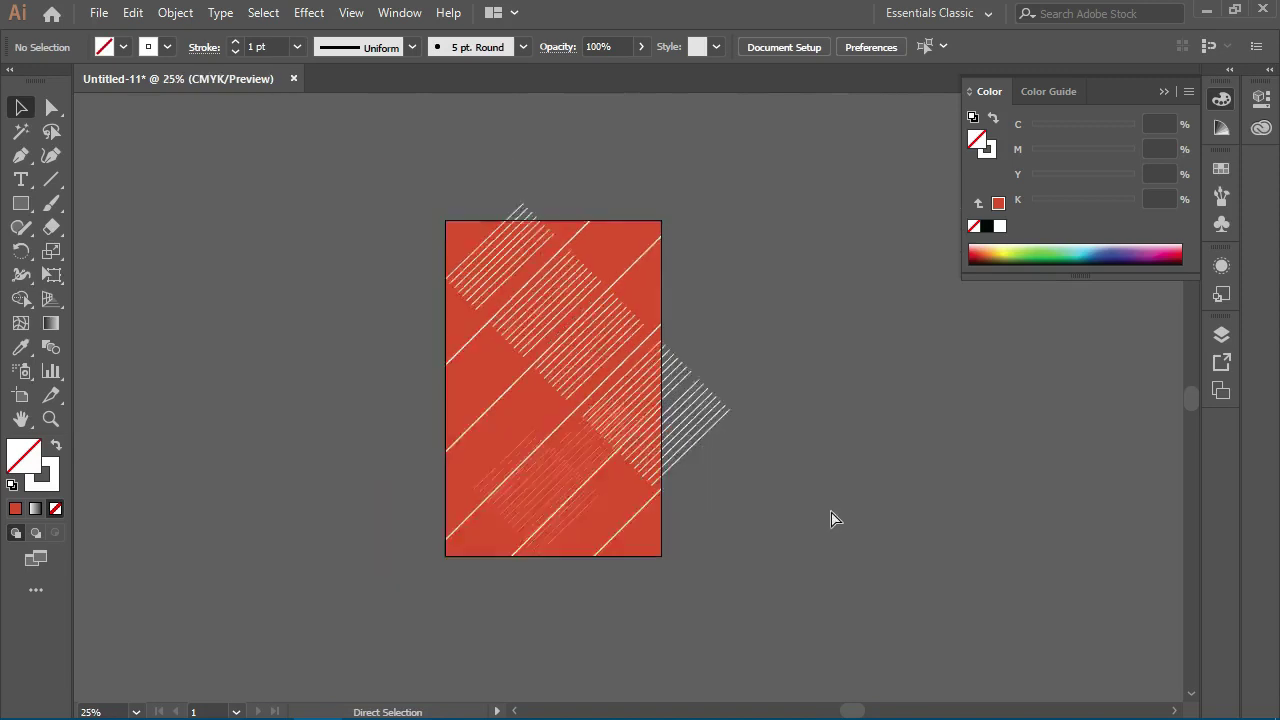
pyautogui.hotkey('ctrl', '+')
pyautogui.hotkey('ctrl', '+')
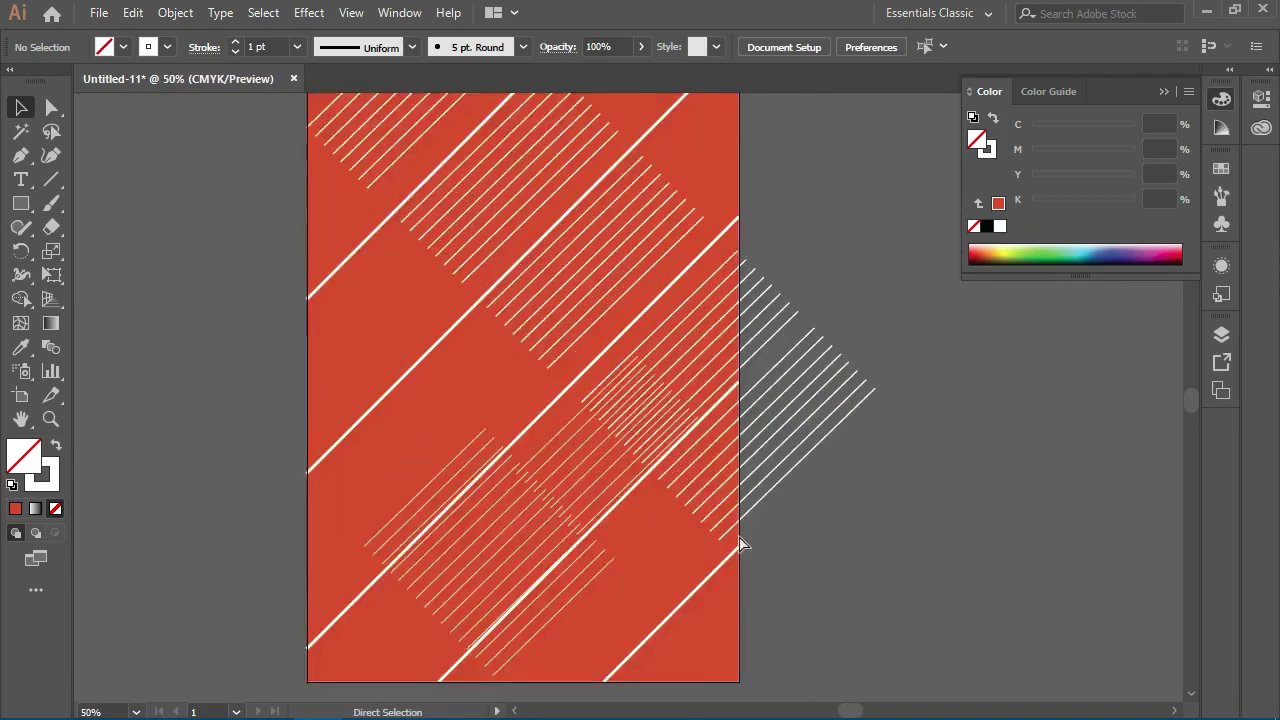
pyautogui.hotkey('ctrl', '+')
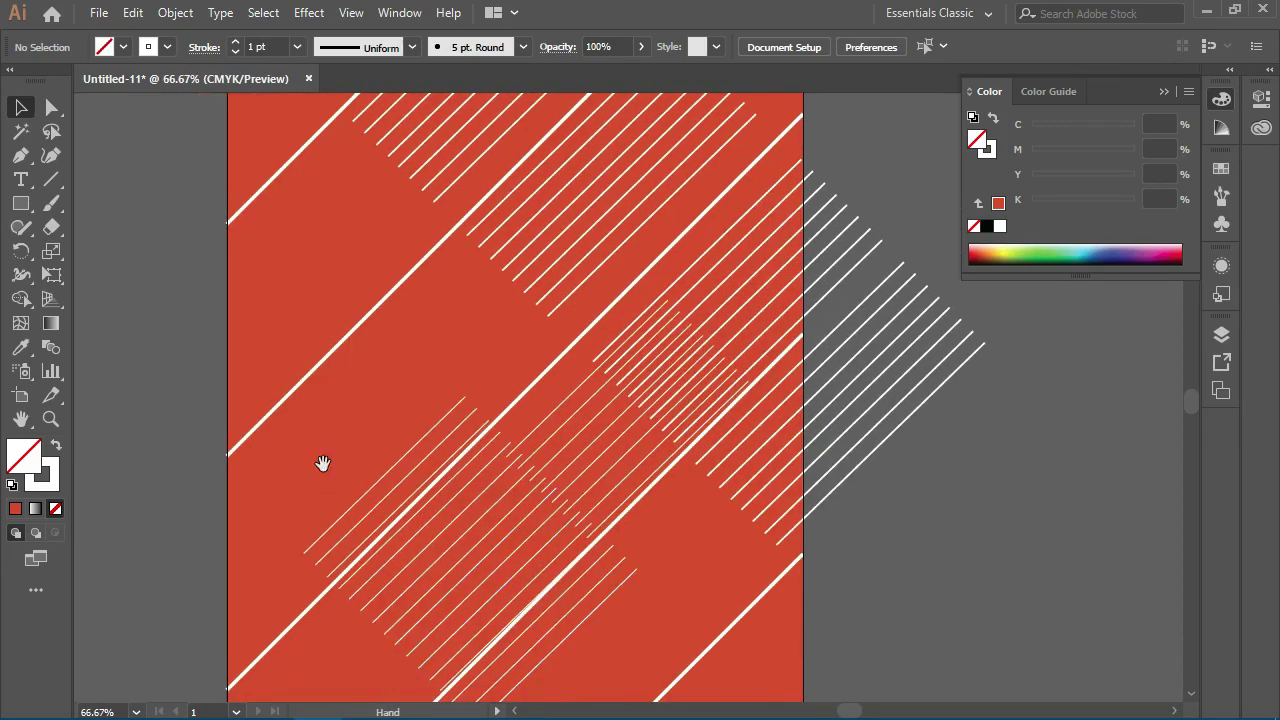
pyautogui.hscroll(-3, 560, 463)
pyautogui.scroll(1, 560, 463)
pyautogui.click(582, 571)
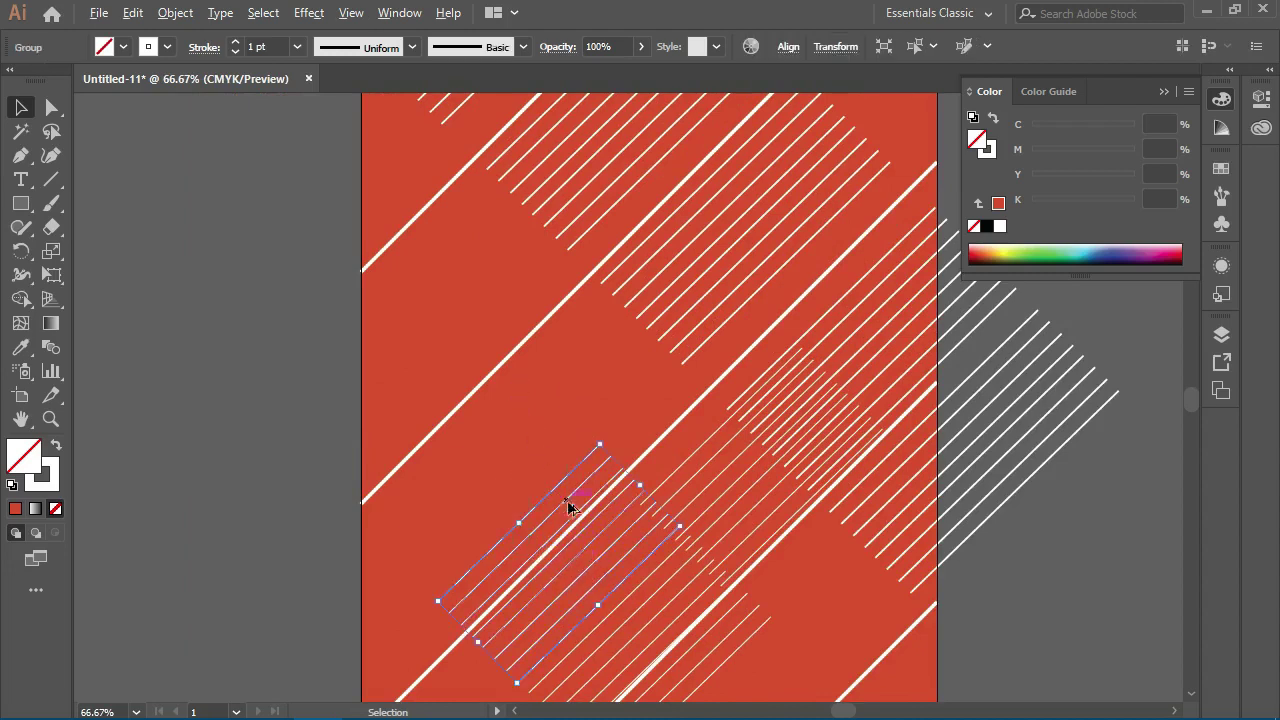
pyautogui.moveTo(596, 588)
pyautogui.mouseDown()
pyautogui.moveTo(523, 307)
pyautogui.moveTo(551, 333)
pyautogui.mouseUp()
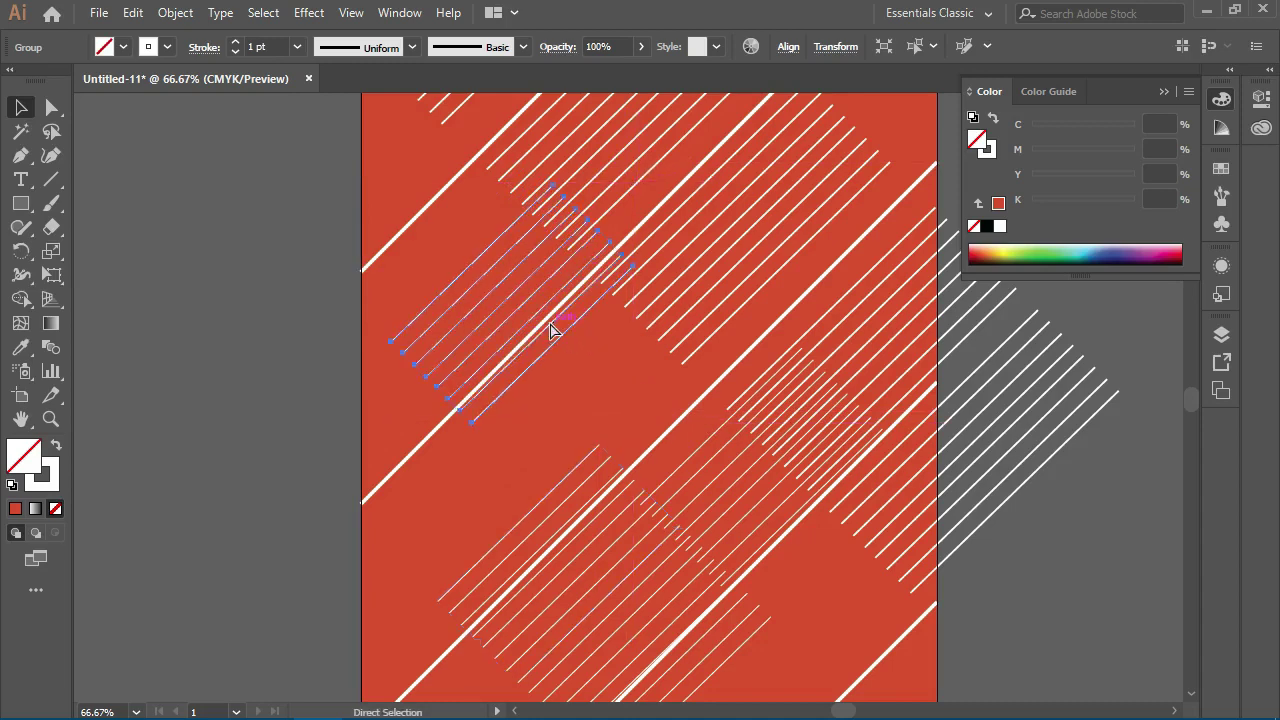
pyautogui.hotkey('ctrl', '+')
pyautogui.hotkey('ctrl', '+')
pyautogui.hotkey('ctrl', '+')
# Unlock all locked stripe groups with Alt+Ctrl+2 and zoom out to the whole artboard.
pyautogui.hotkey('ctrl', 'alt', '2')
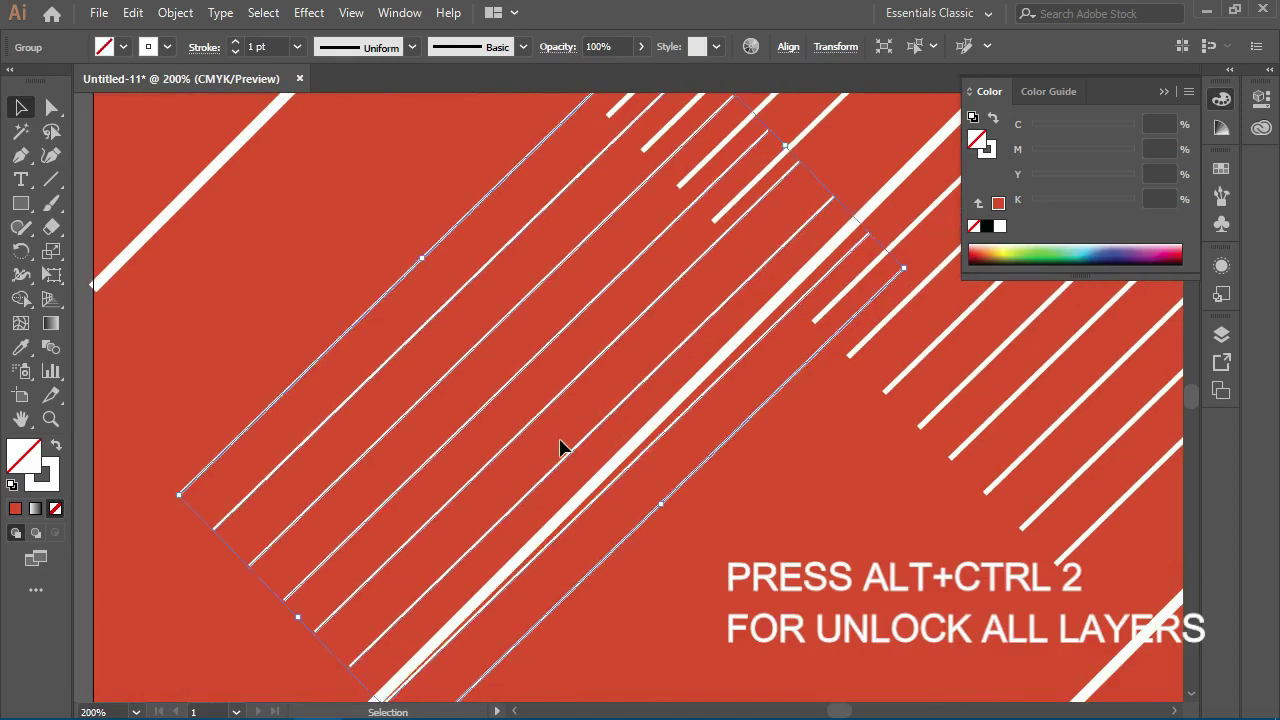
pyautogui.hotkey('ctrl', '-')
pyautogui.hotkey('ctrl', '-')
pyautogui.click(357, 407)
pyautogui.hotkey('ctrl', '-')
pyautogui.click(412, 388)
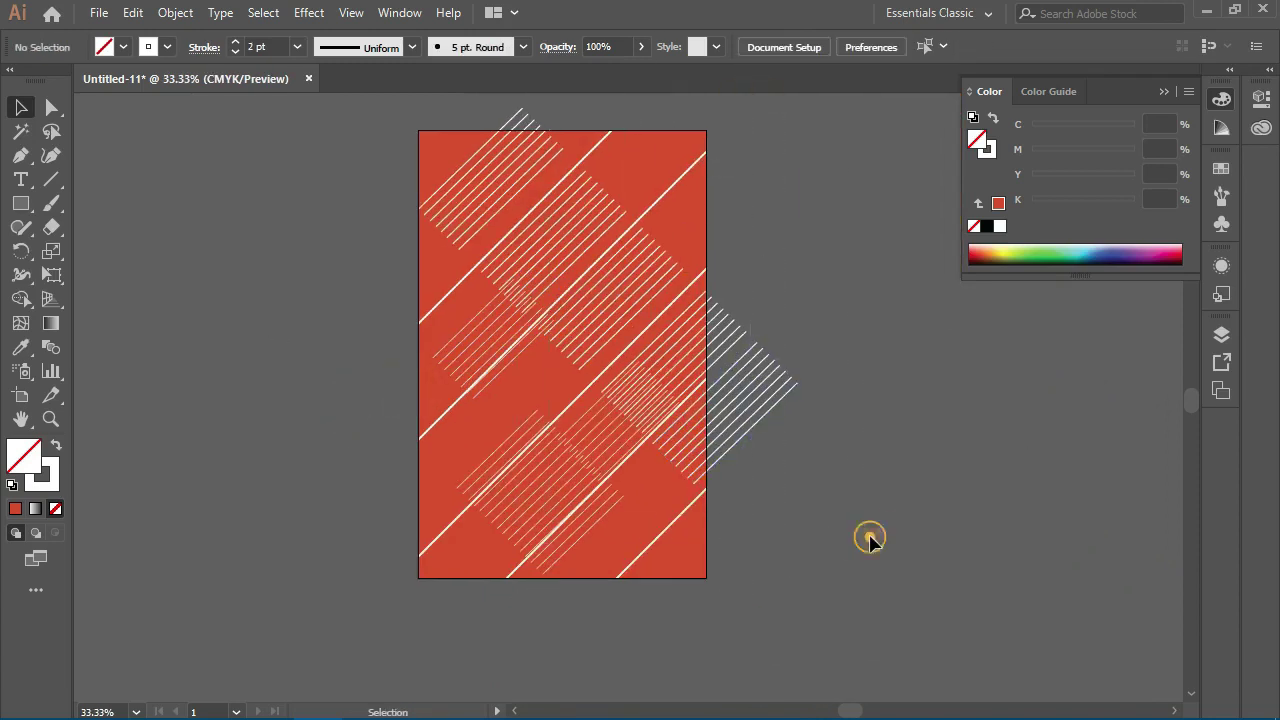
# Select all and Shape Builder-delete the stripe pieces past the artboard's right edge.
pyautogui.hotkey('ctrl', 'a')
pyautogui.click(873, 543)
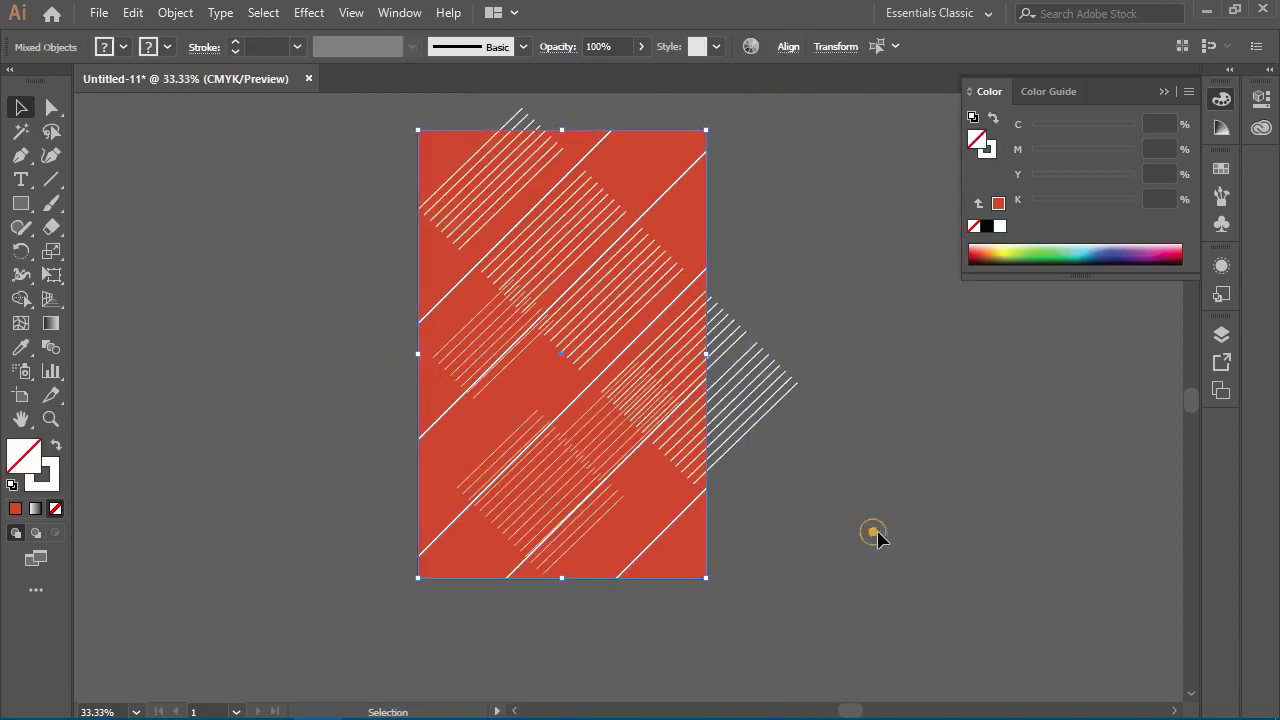
pyautogui.hotkey('ctrl', 'a')
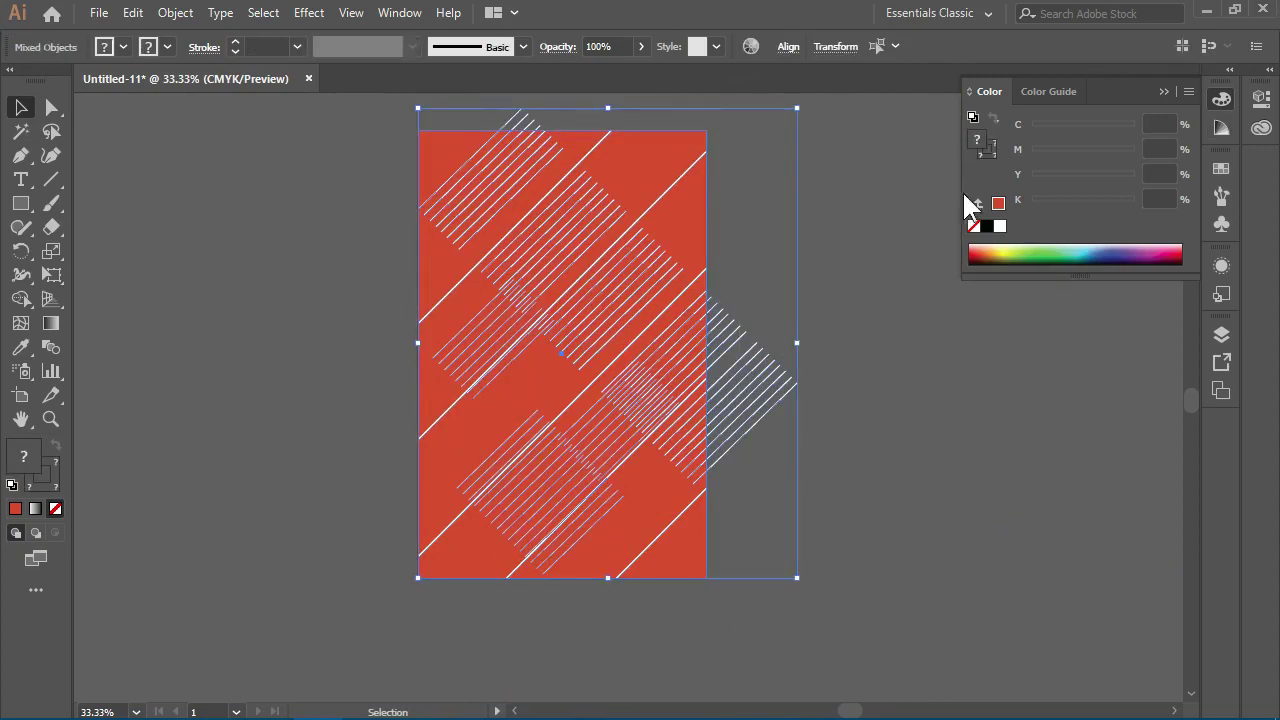
pyautogui.click(21, 298)
pyautogui.hotkey('ctrl', '1')
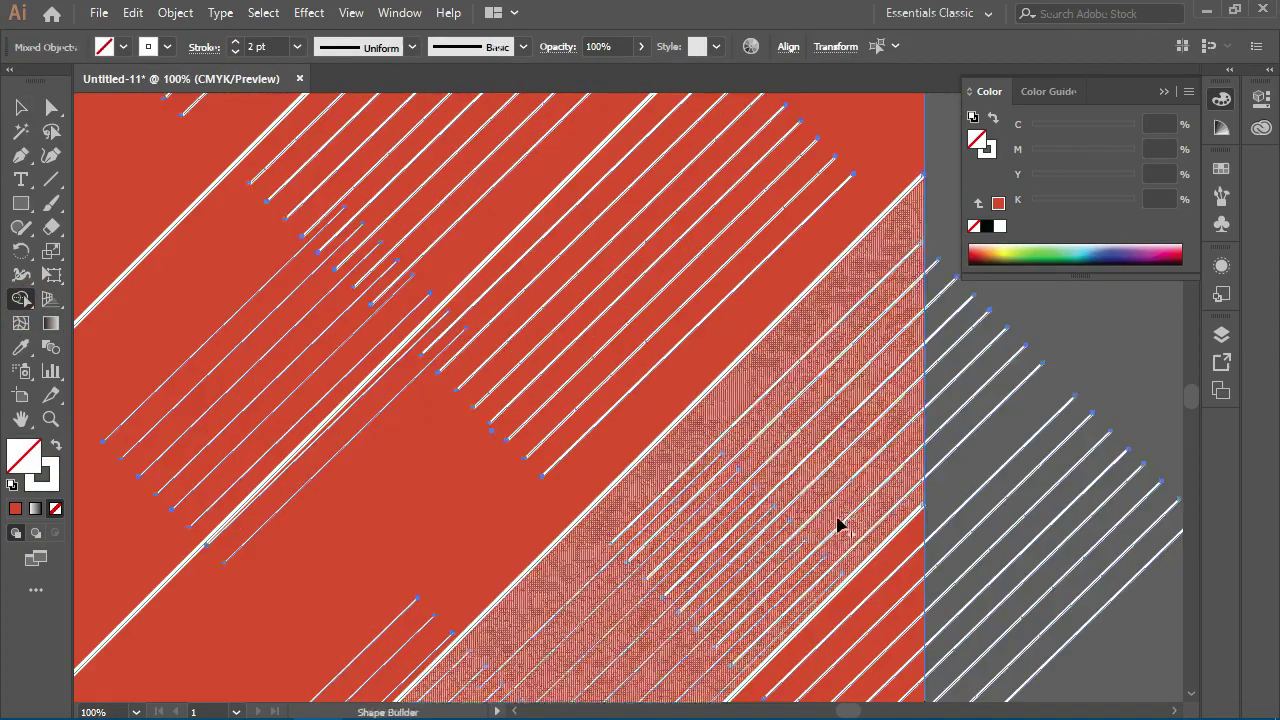
pyautogui.hscroll(5, 923, 486)
pyautogui.moveTo(744, 444); pyautogui.dragTo(616, 312)
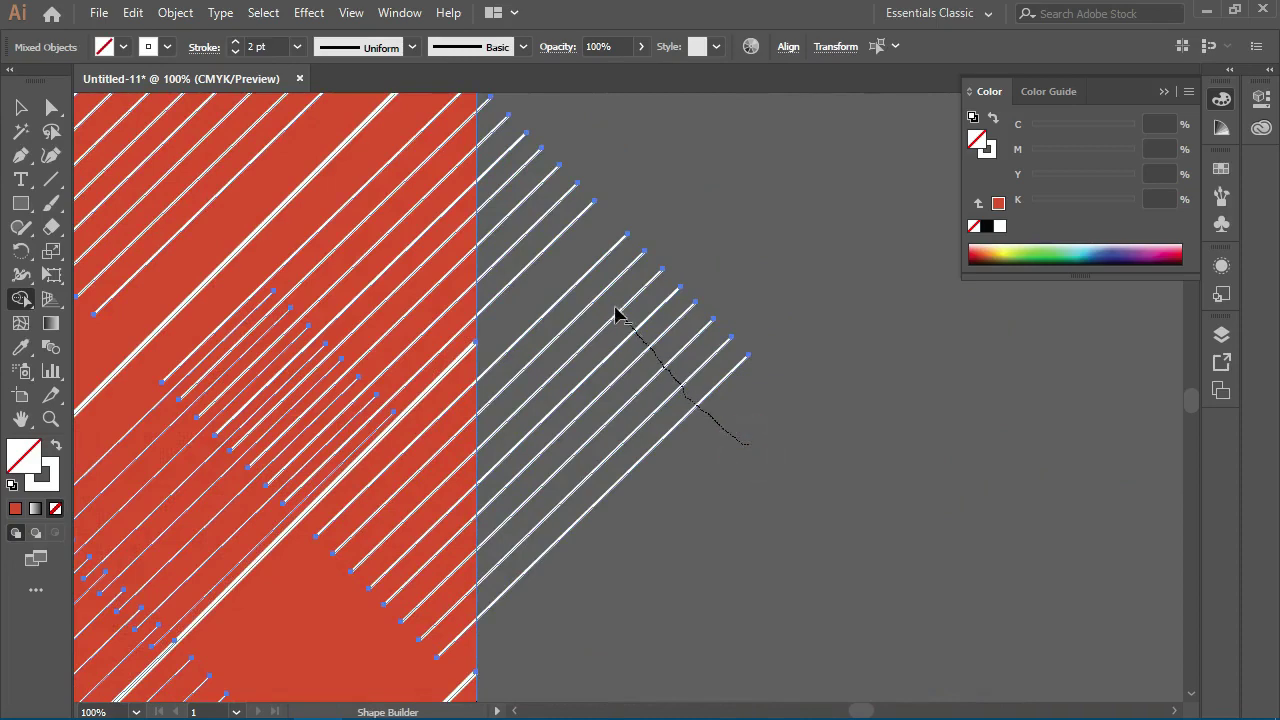
pyautogui.moveTo(510, 176); pyautogui.dragTo(514, 136)
# Delete the remaining white stripe ends overhanging the artboard's top and other edges.
pyautogui.scroll(5, 620, 400)
pyautogui.hscroll(-2, 620, 400)
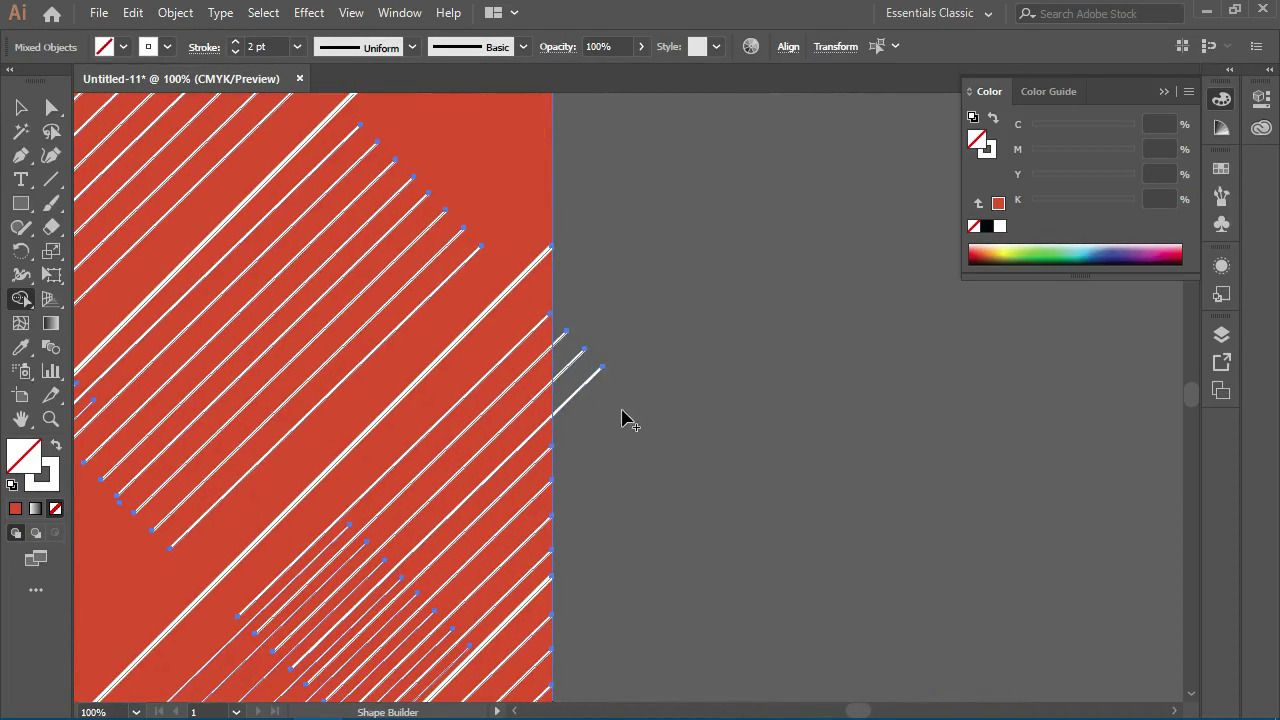
pyautogui.moveTo(560, 312); pyautogui.dragTo(557, 266)
pyautogui.hscroll(-5, 600, 280)
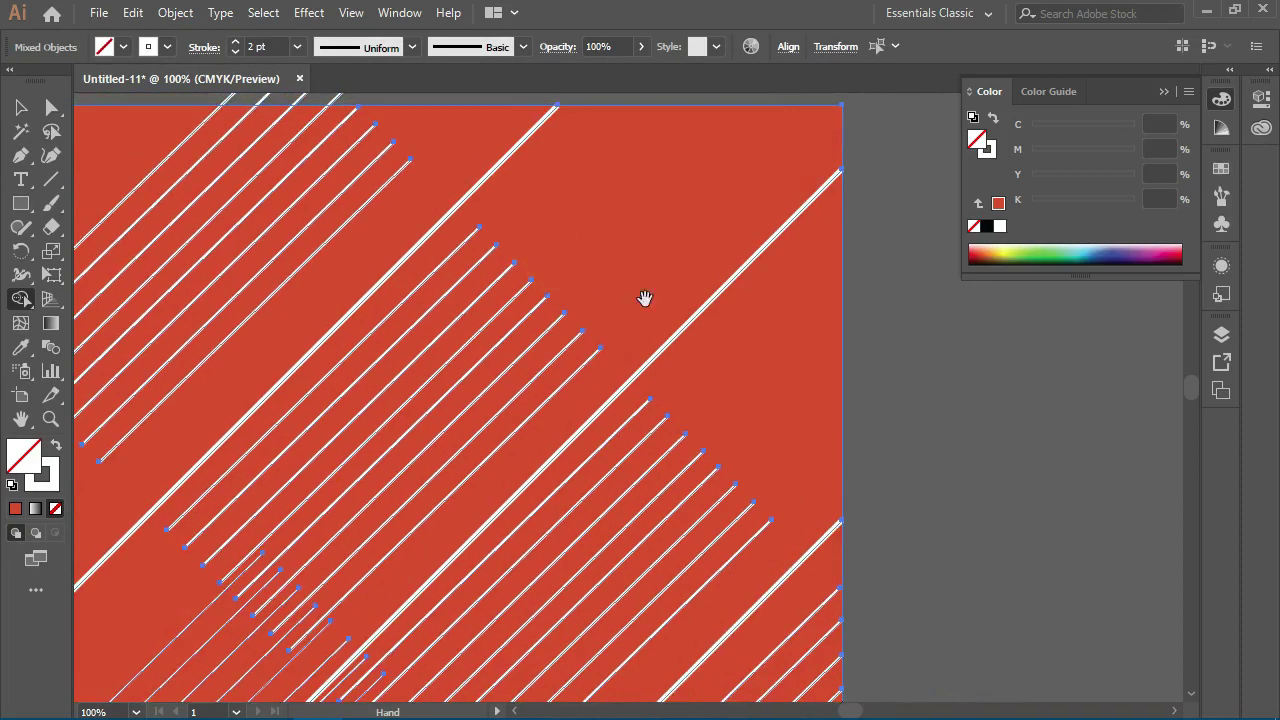
pyautogui.scroll(3, 643, 297)
pyautogui.hscroll(-4, 643, 297)
pyautogui.moveTo(650, 243)
pyautogui.mouseDown()
pyautogui.moveTo(640, 270)
pyautogui.moveTo(491, 220)
pyautogui.mouseUp()
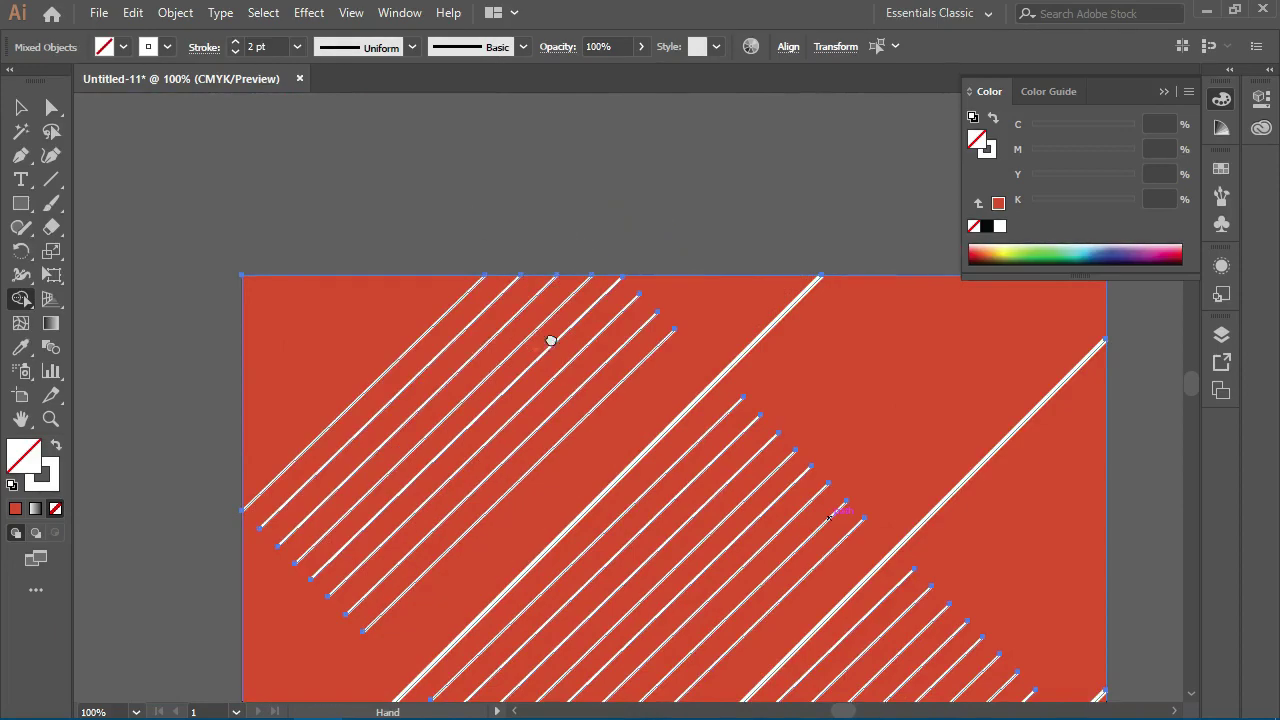
pyautogui.moveTo(600, 468); pyautogui.dragTo(613, 425)
pyautogui.scroll(-4, 620, 400)
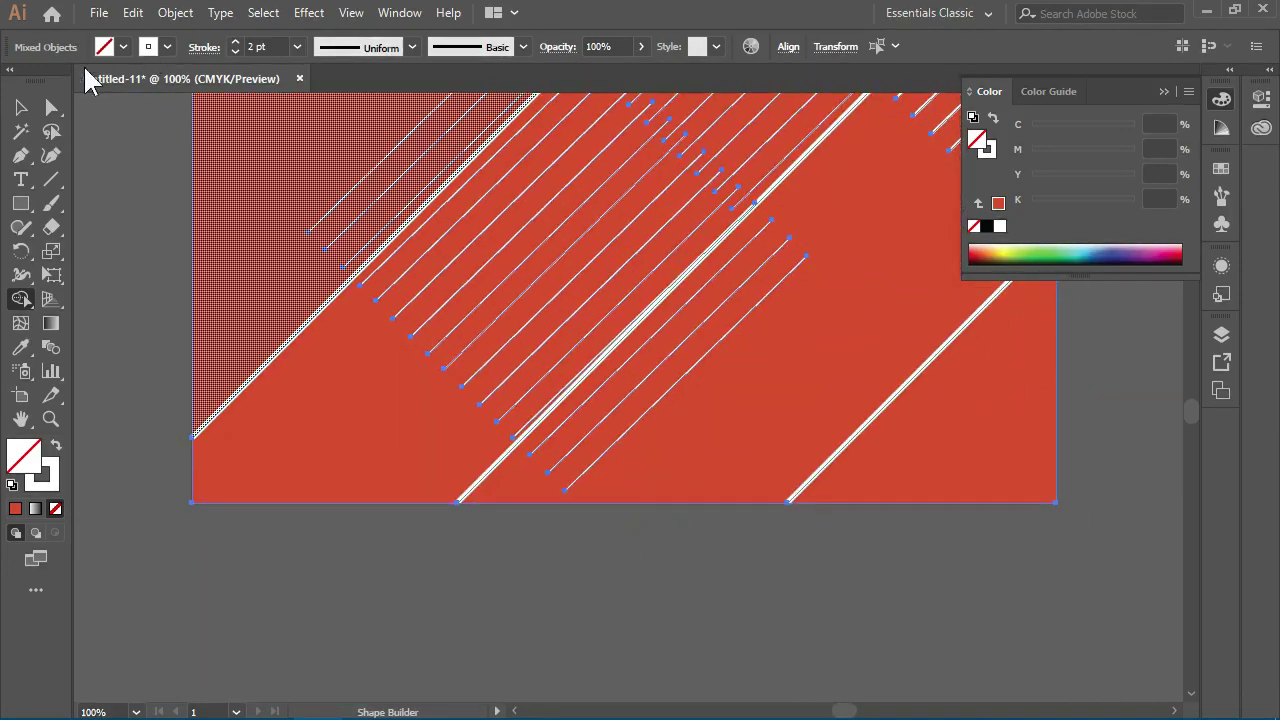
# Select all the trimmed stripe artwork and lock it with Ctrl+2.
pyautogui.click(20, 107)
pyautogui.click(410, 660)
pyautogui.hotkey('ctrl', '-')
pyautogui.hotkey('ctrl', '-')
pyautogui.hotkey('ctrl', '-')
pyautogui.hotkey('ctrl', '-')
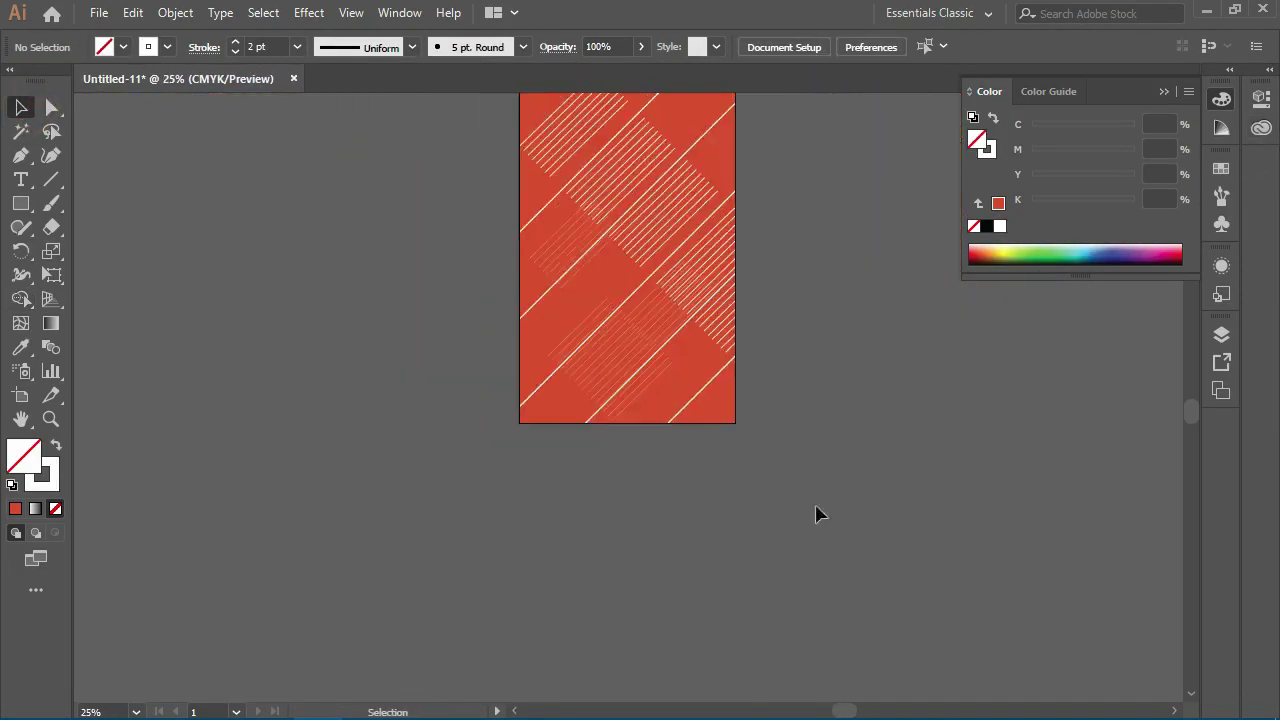
pyautogui.scroll(2, 805, 480)
pyautogui.hotkey('ctrl', '+')
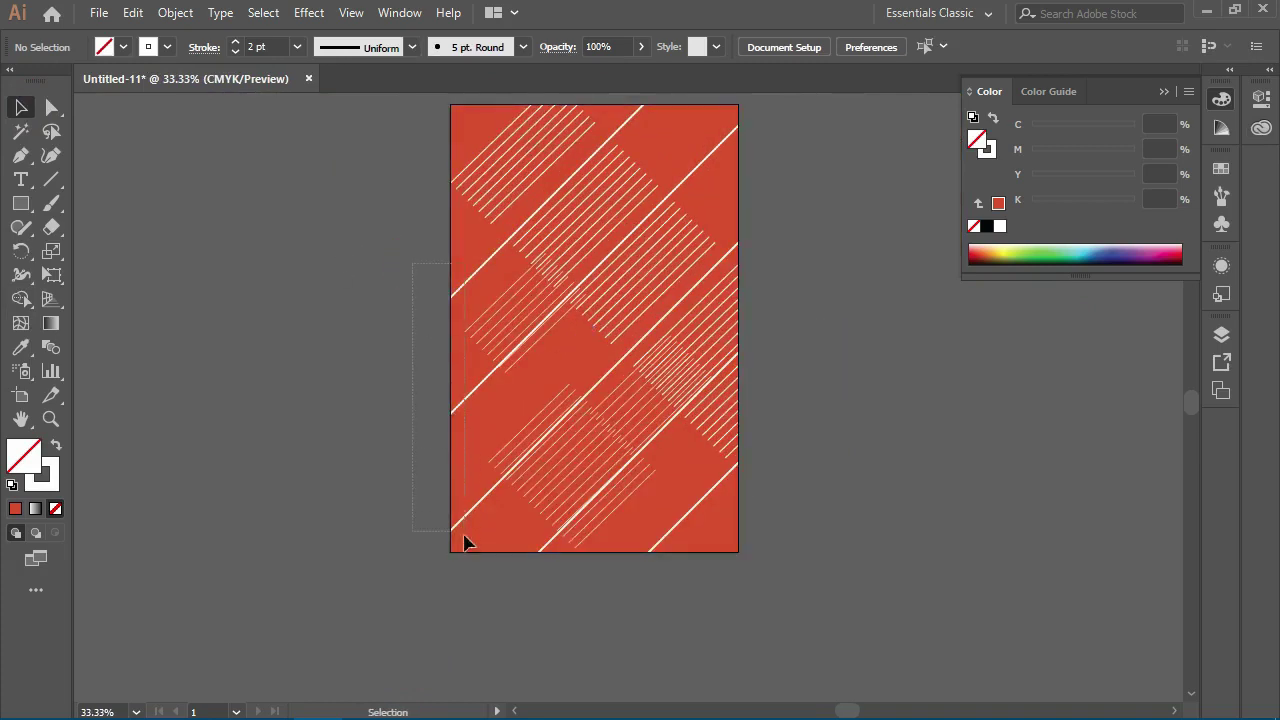
pyautogui.moveTo(445, 365); pyautogui.dragTo(460, 574)
pyautogui.hotkey('ctrl', '2')
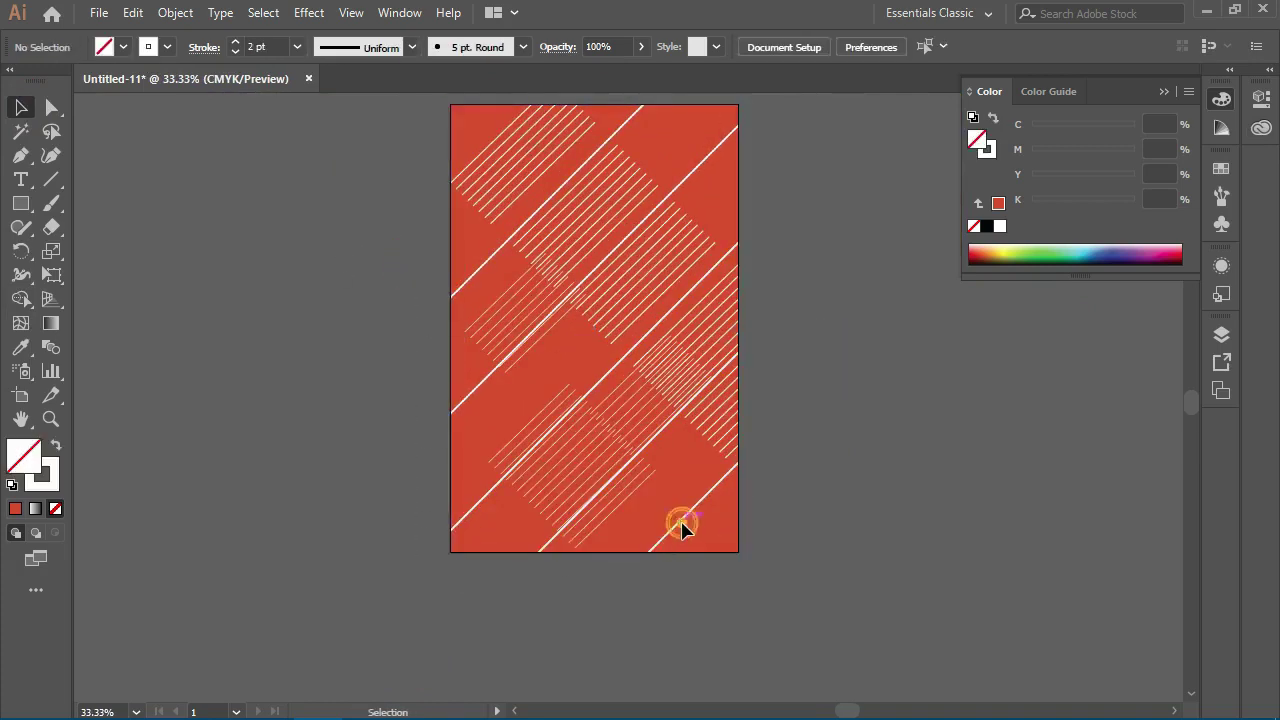
pyautogui.hotkey('ctrl', '+')
pyautogui.moveTo(780, 409); pyautogui.dragTo(703, 463)
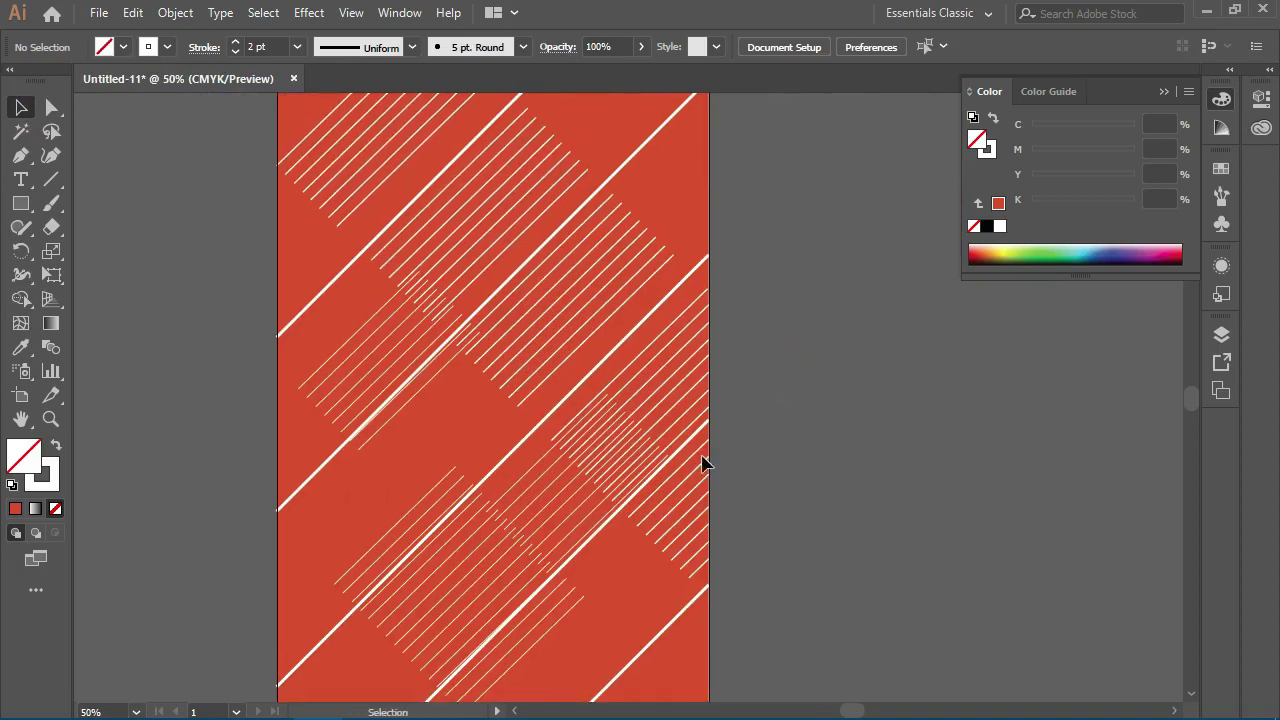
pyautogui.hotkey('ctrl', '-')
# Give the stripes a gradient stroke with both stops white, one end at 0% opacity.
pyautogui.hotkey('ctrl', 'a')
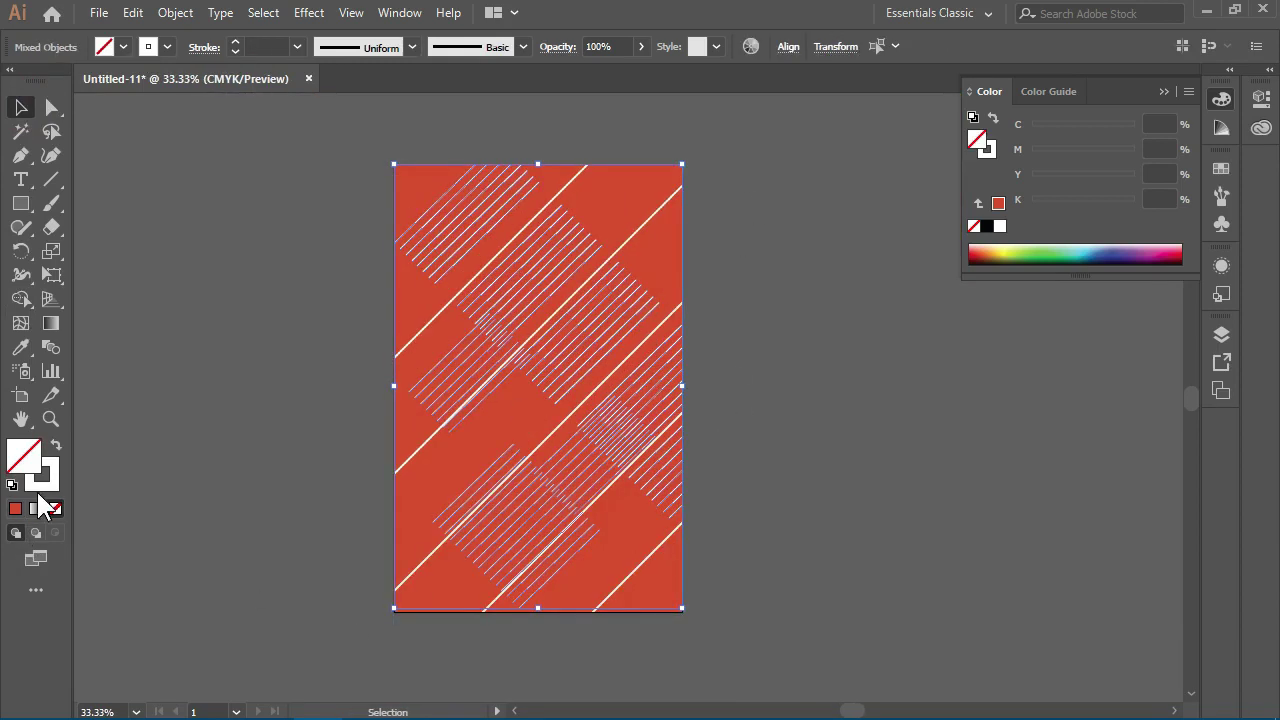
pyautogui.click(35, 508)
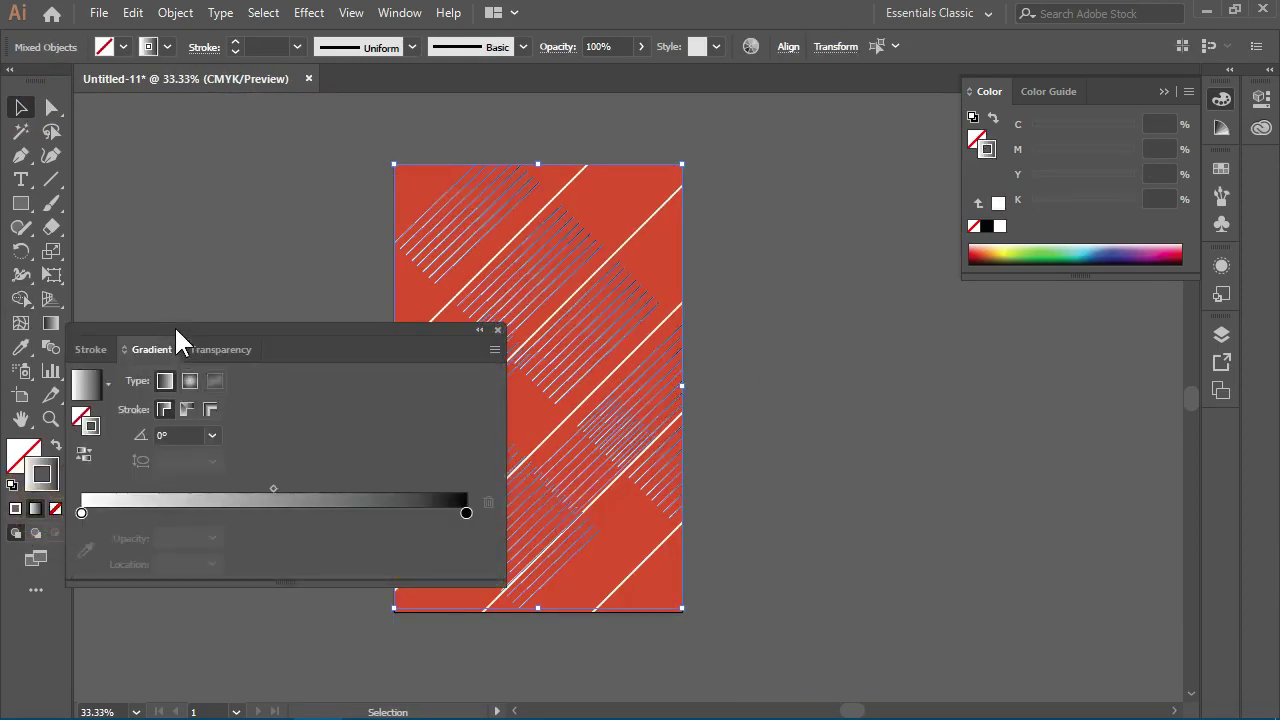
pyautogui.moveTo(177, 334)
pyautogui.mouseDown()
pyautogui.moveTo(763, 257)
pyautogui.moveTo(922, 219)
pyautogui.mouseUp()
pyautogui.doubleClick(1210, 397)
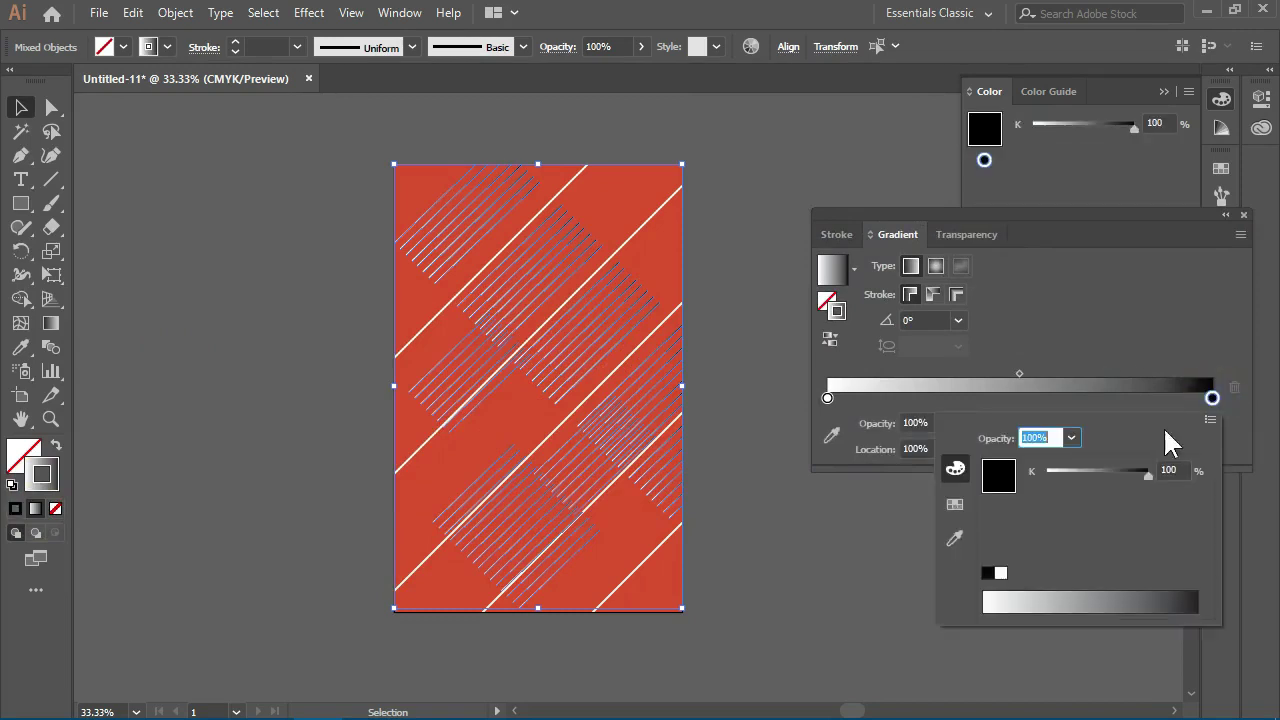
pyautogui.moveTo(1058, 470); pyautogui.dragTo(1043, 478)
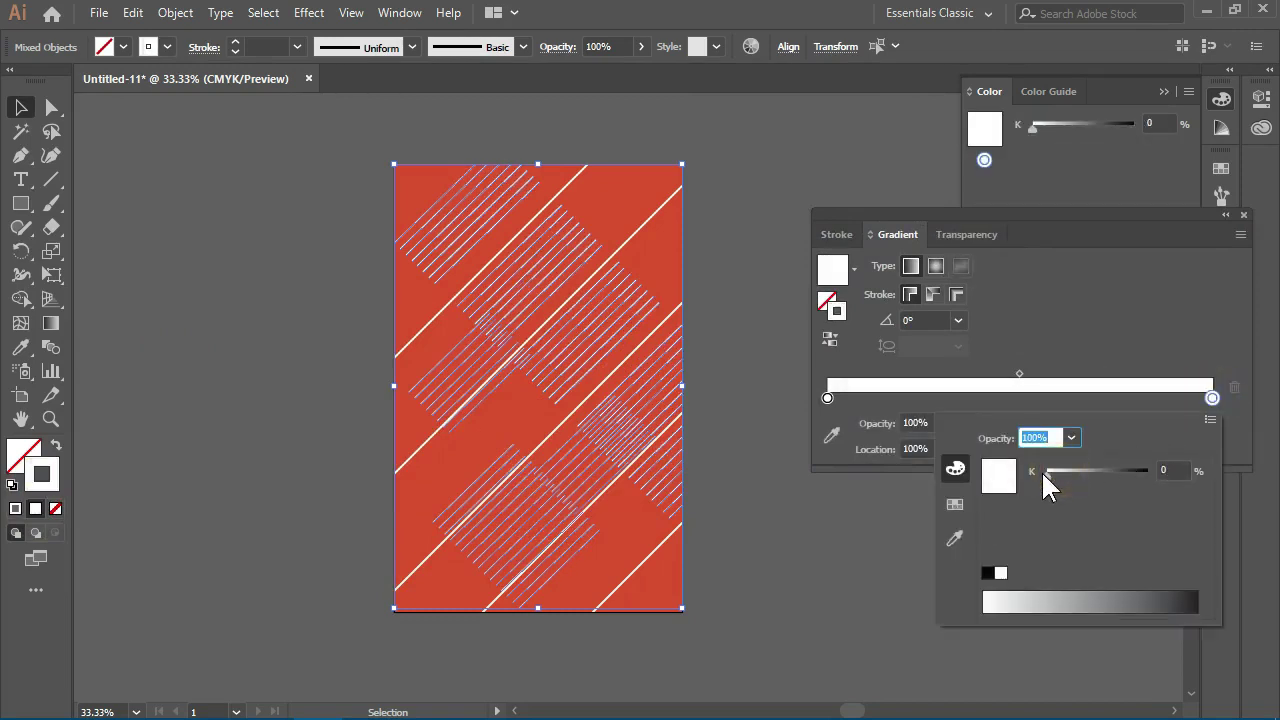
pyautogui.click(827, 400)
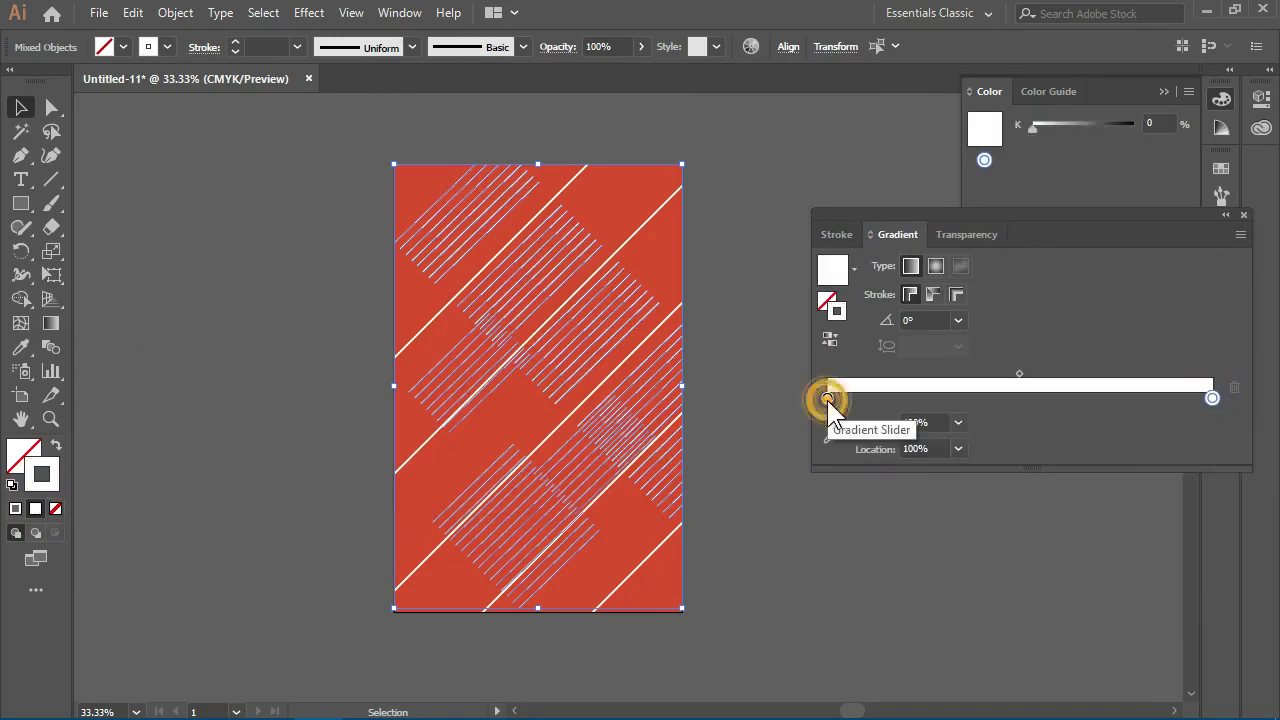
pyautogui.click(958, 423)
pyautogui.click(220, 203)
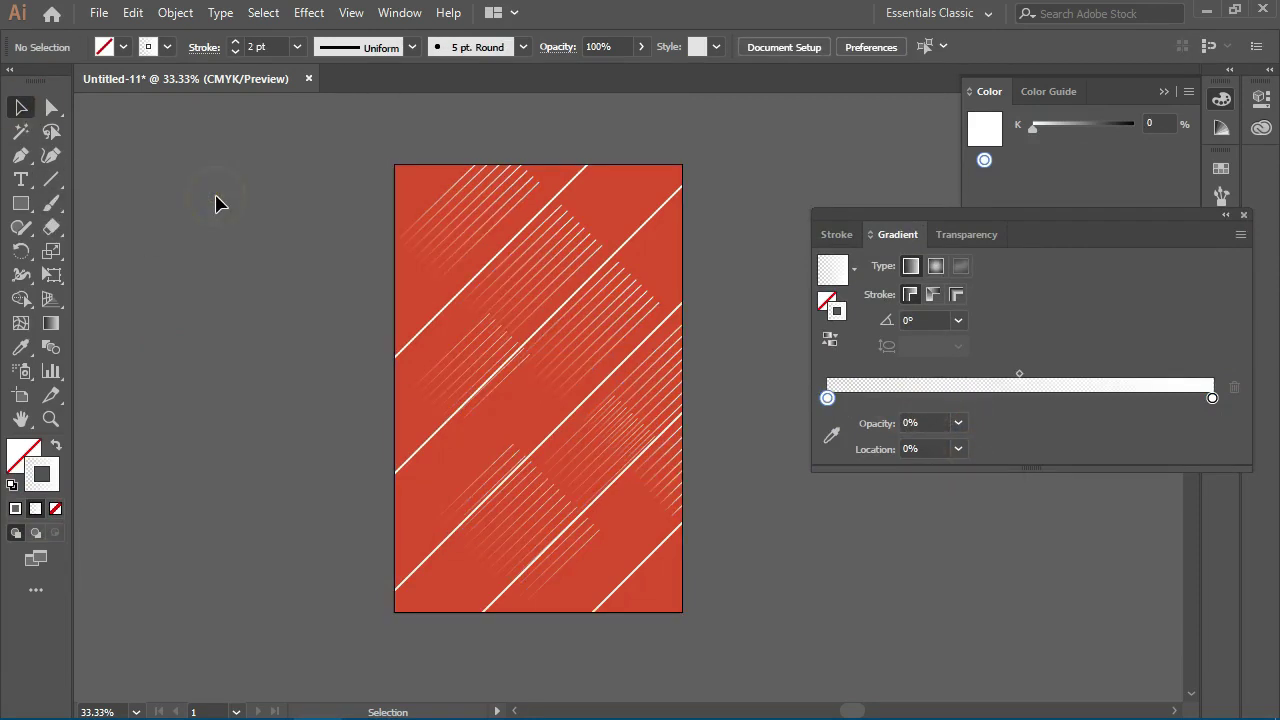
# Shift the stroke gradient's midpoint to about 40% and preview the fade.
pyautogui.hotkey('ctrl', '-')
pyautogui.hotkey('ctrl', '=')
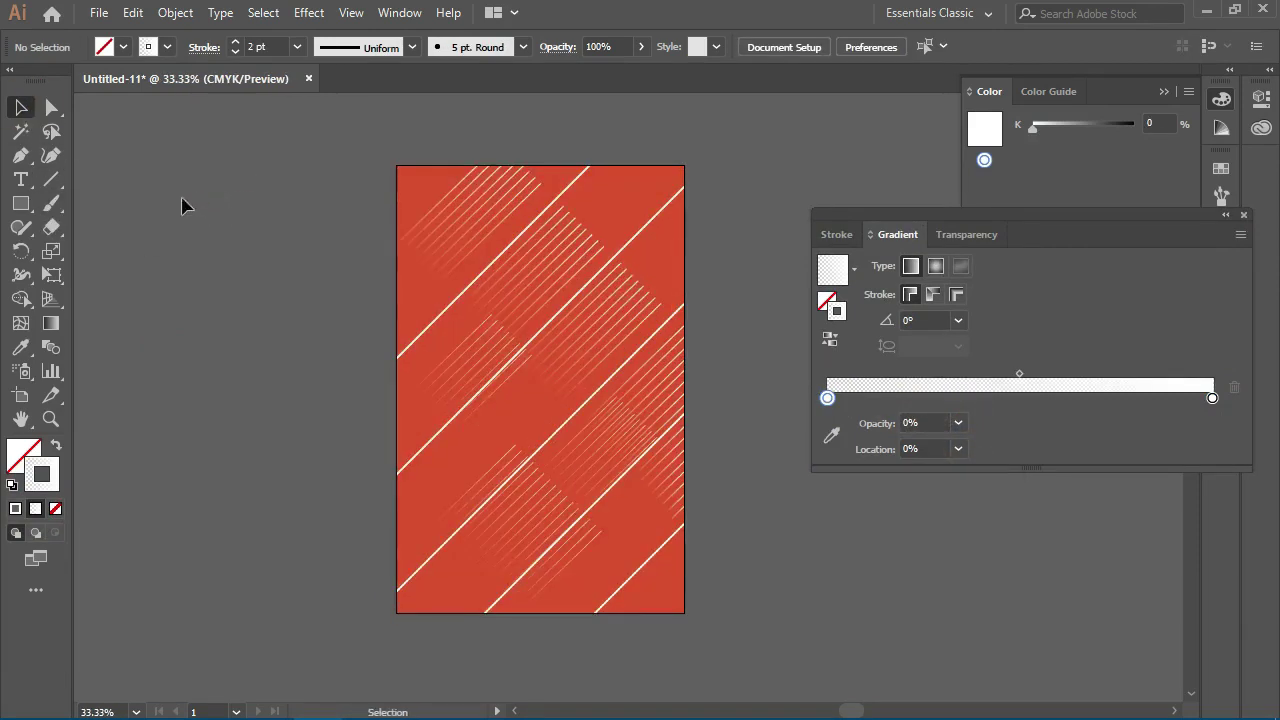
pyautogui.hotkey('ctrl', '=')
pyautogui.hotkey('ctrl', '-')
pyautogui.moveTo(243, 120); pyautogui.dragTo(683, 606)
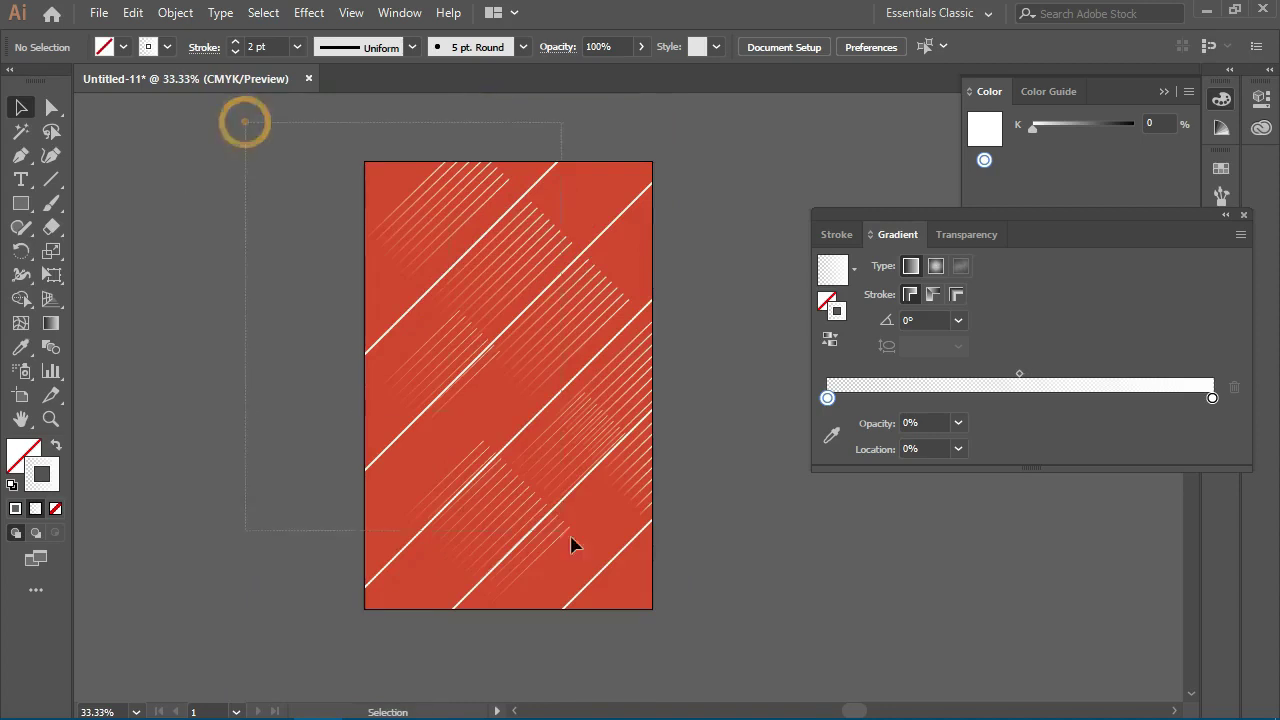
pyautogui.moveTo(1019, 374); pyautogui.dragTo(984, 374)
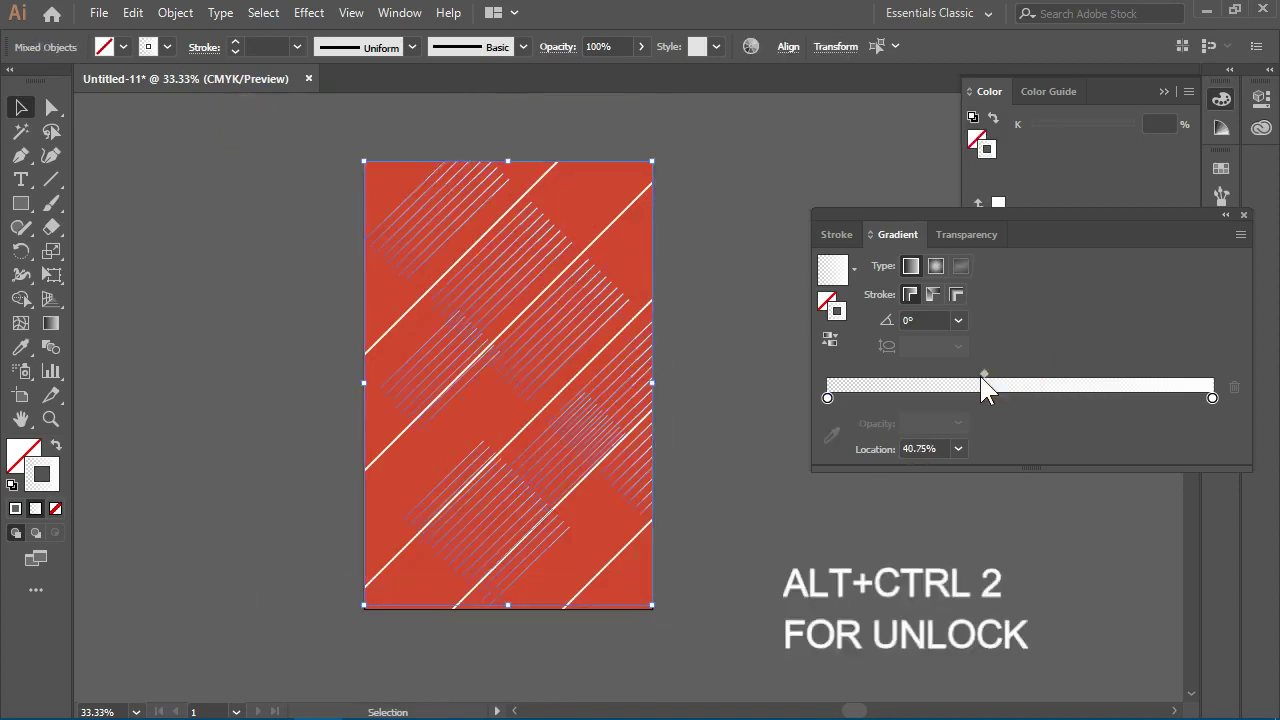
pyautogui.click(888, 590)
# Select all the faded stripe artwork and drag it out toward Photoshop.
pyautogui.hotkey('ctrl', '-')
pyautogui.hotkey('ctrl', '=')
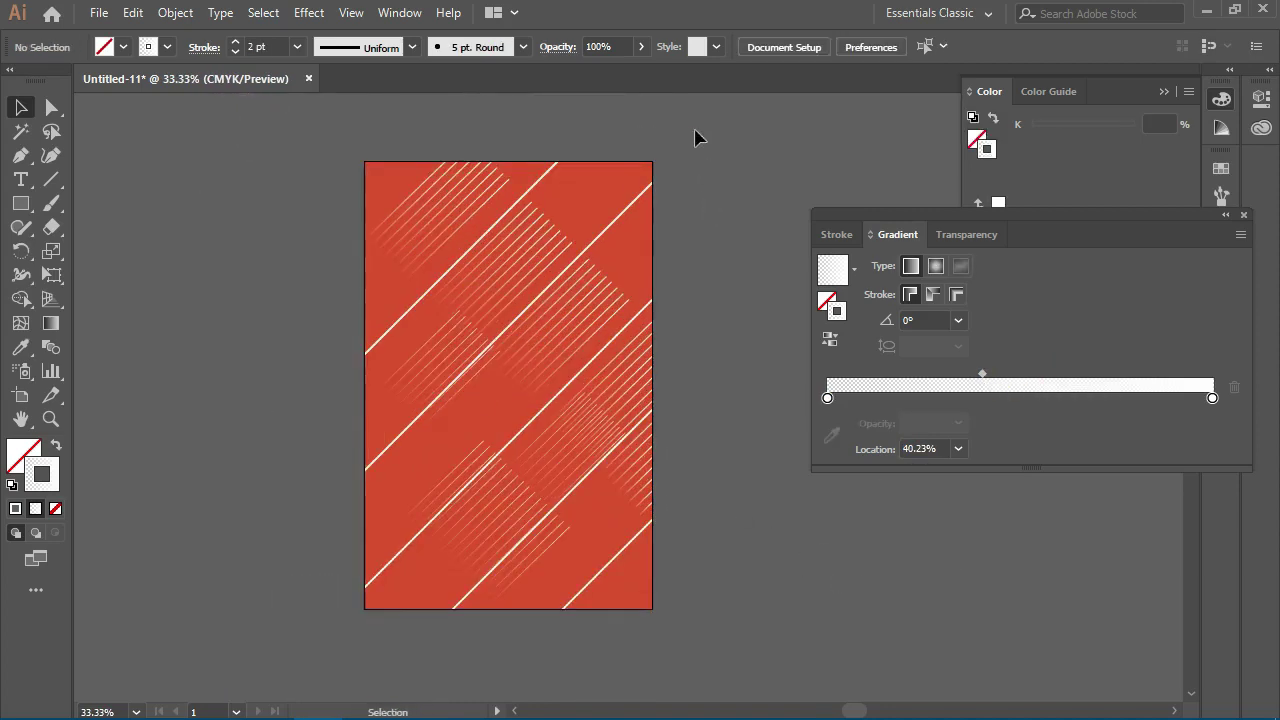
pyautogui.click(694, 503)
pyautogui.hotkey('ctrl', '-')
pyautogui.hotkey('ctrl', '=')
pyautogui.hotkey('ctrl', '=')
pyautogui.hotkey('ctrl', '-')
pyautogui.hotkey('ctrl', 'a')
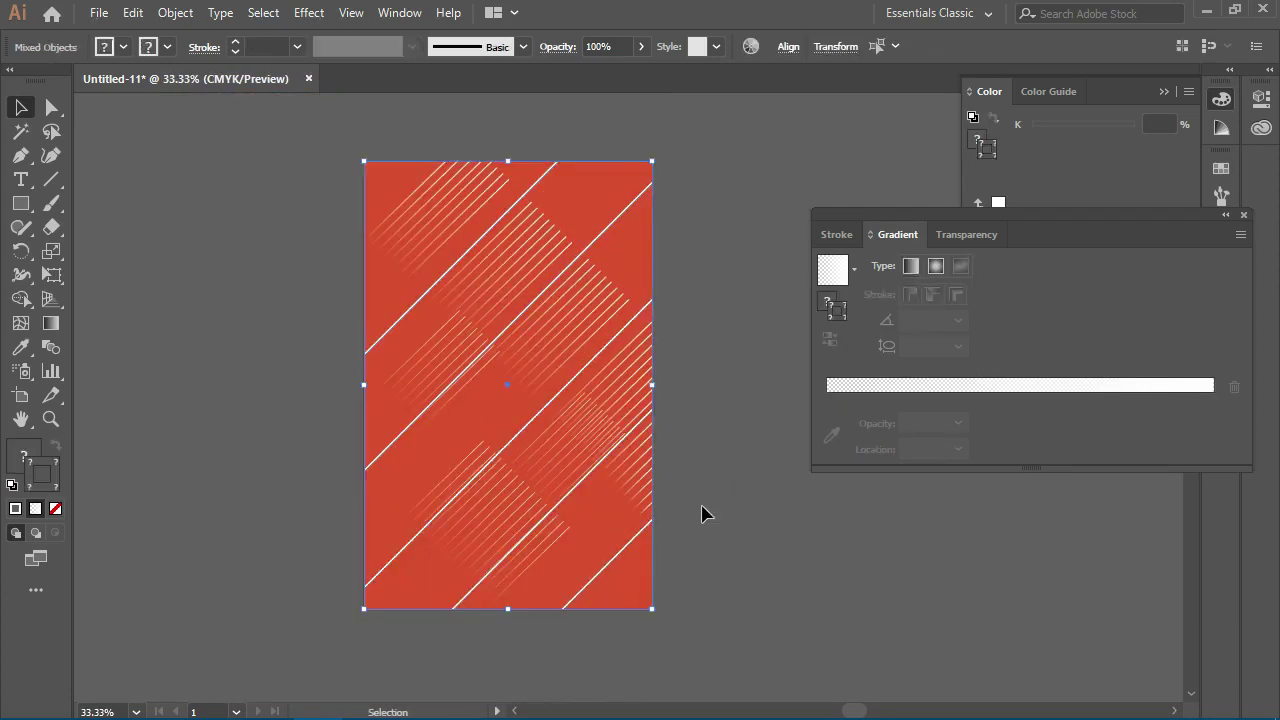
pyautogui.moveTo(700, 120); pyautogui.dragTo(357, 623)
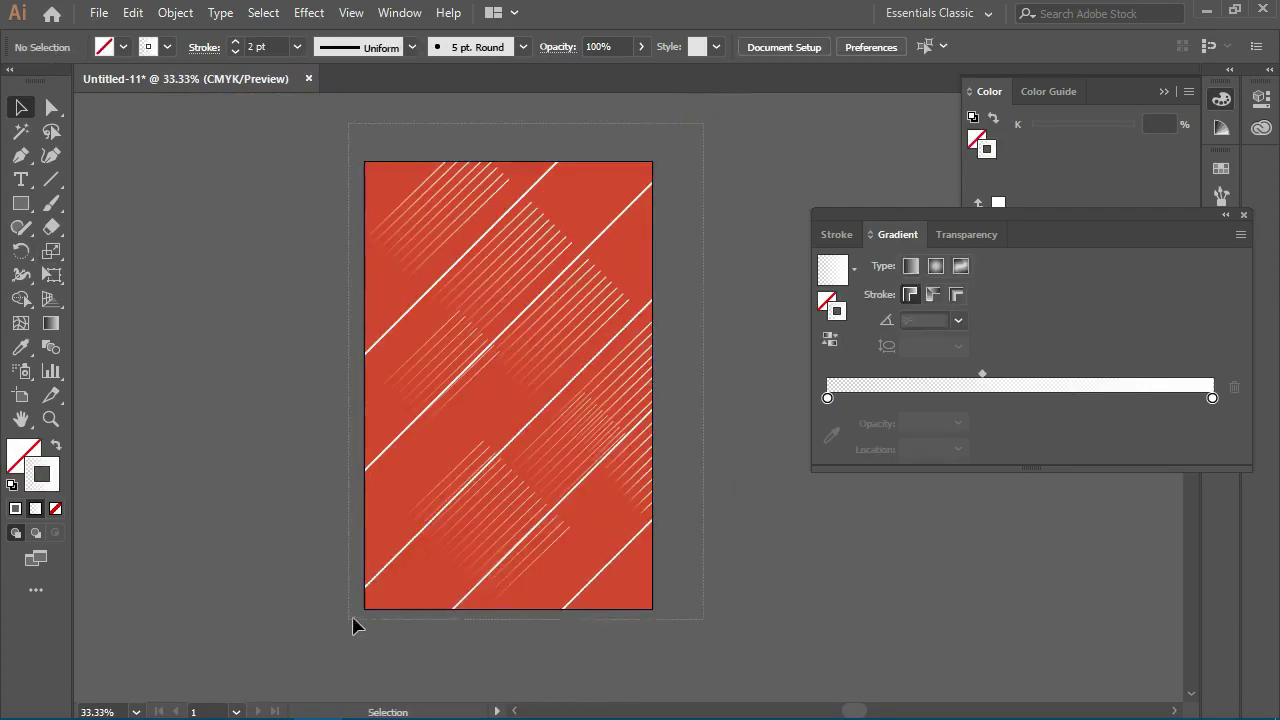
pyautogui.moveTo(480, 428); pyautogui.dragTo(588, 370)
# Place the stripe artwork in the smart object canvas, scaled to fill most of it.
pyautogui.moveTo(512, 335); pyautogui.dragTo(512, 370)
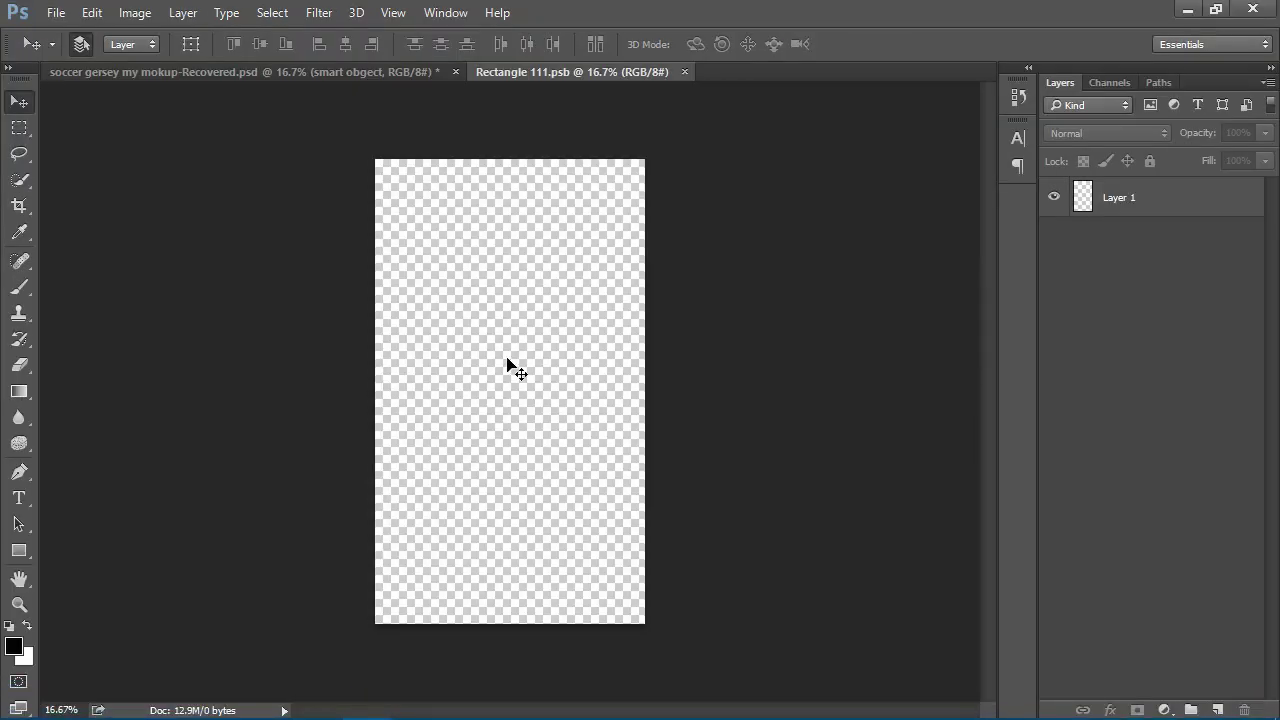
pyautogui.moveTo(507, 365); pyautogui.dragTo(400, 192)
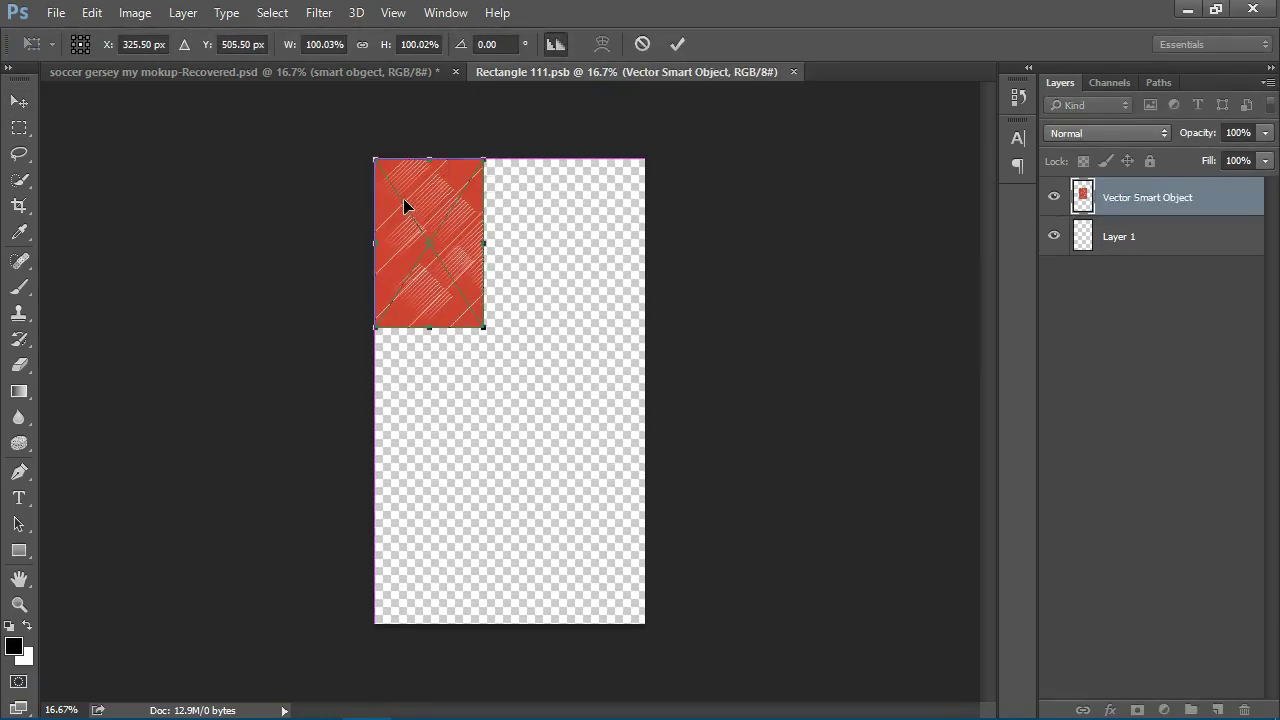
pyautogui.moveTo(484, 329); pyautogui.dragTo(648, 622)
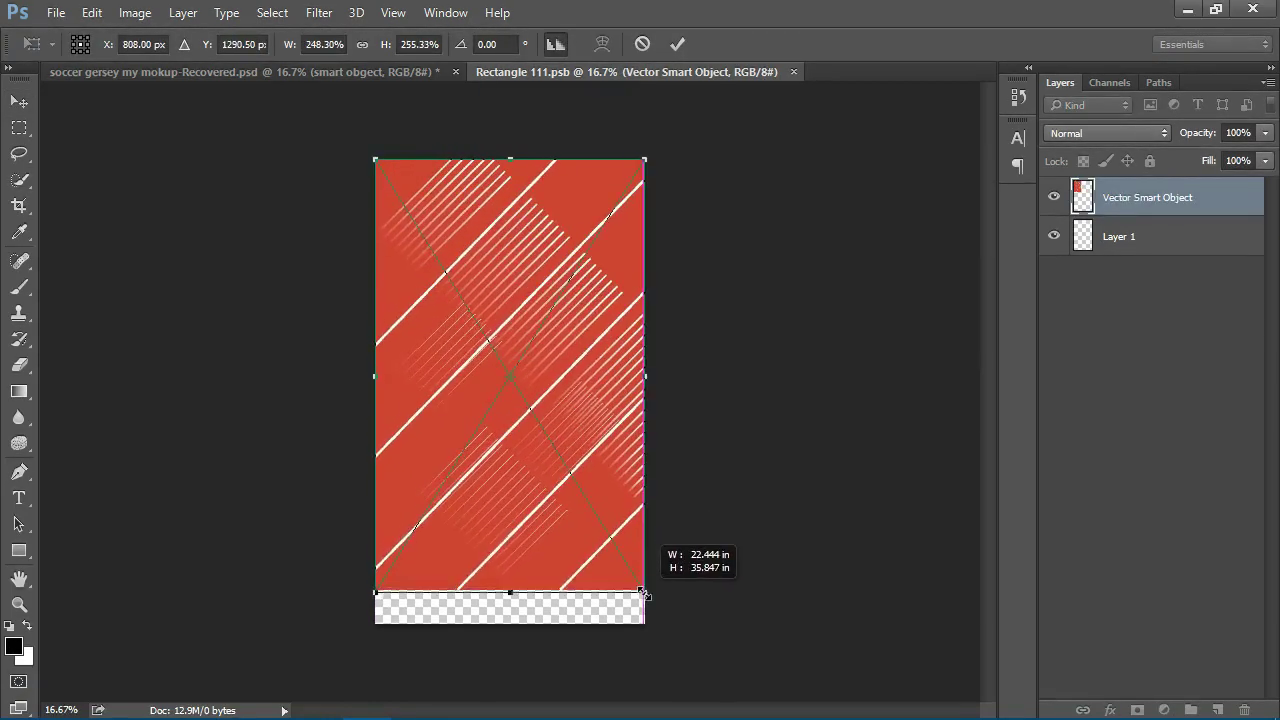
pyautogui.press('Return')
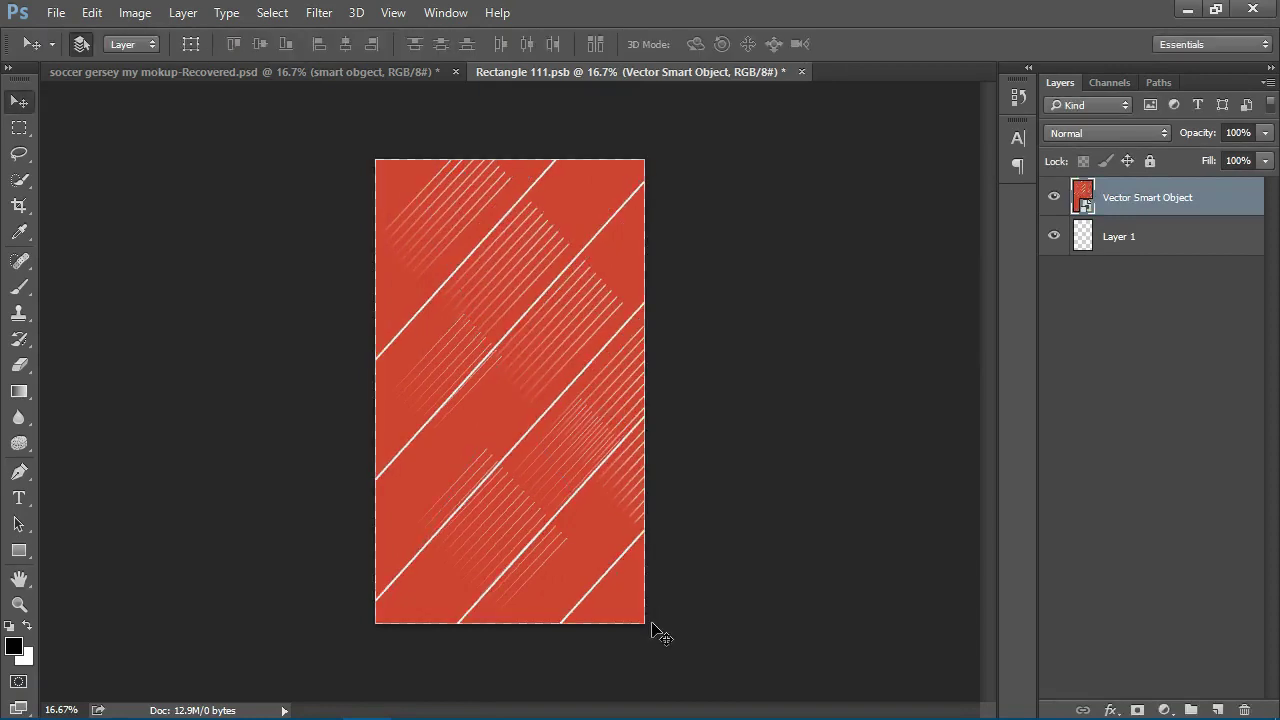
# Free-transform the stripe pattern again to widen it slightly past the canvas edges.
pyautogui.hotkey('ctrl', 't')
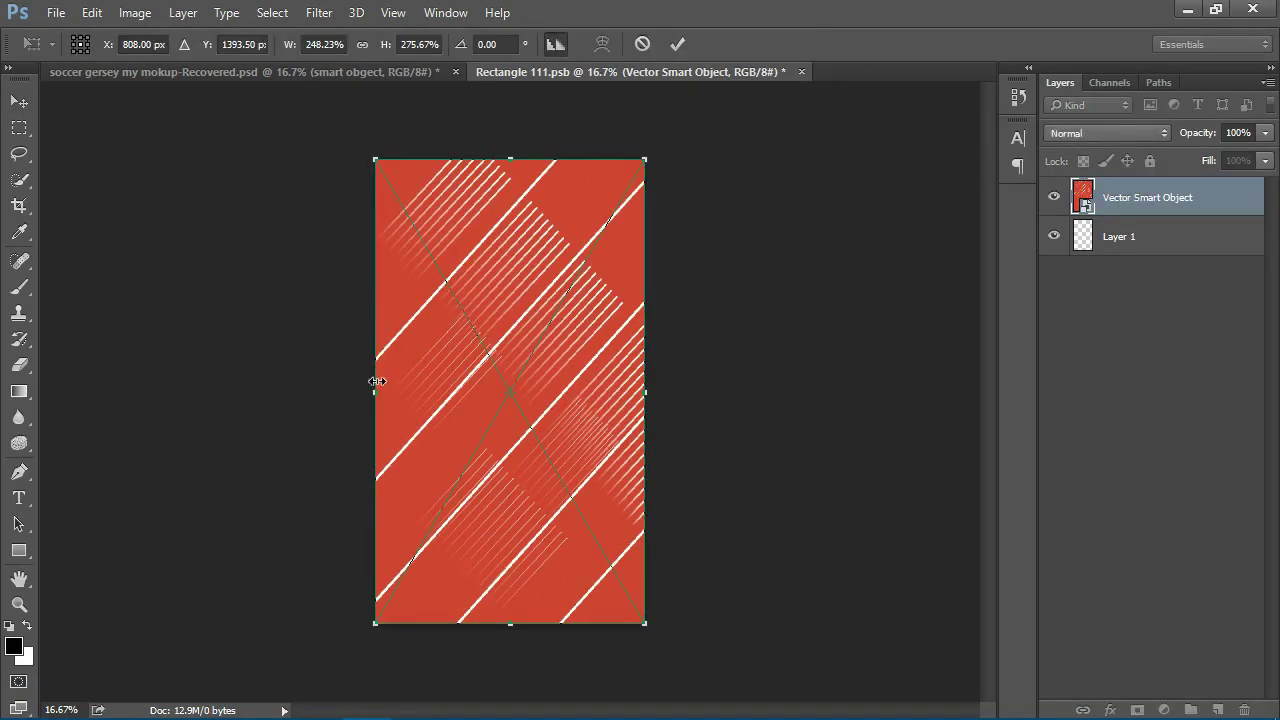
pyautogui.moveTo(376, 381); pyautogui.dragTo(365, 390)
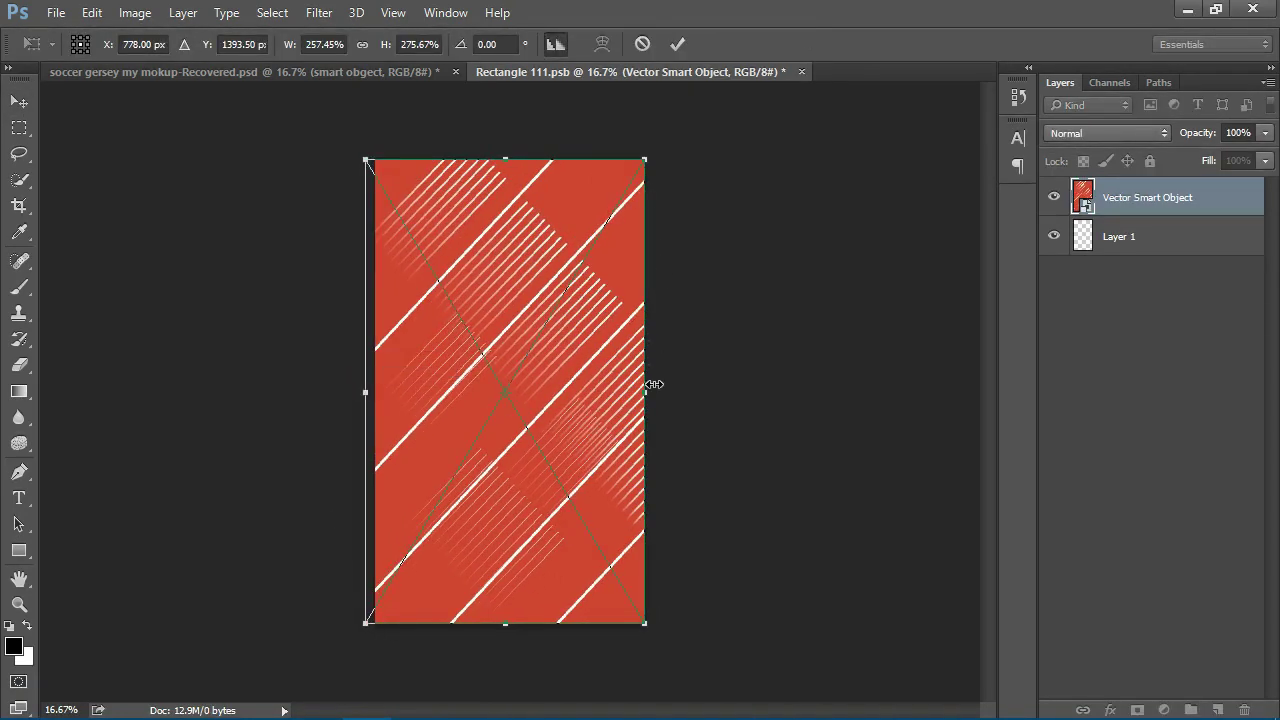
pyautogui.moveTo(654, 384); pyautogui.dragTo(655, 384)
pyautogui.moveTo(650, 624); pyautogui.dragTo(651, 623)
pyautogui.press('Return')
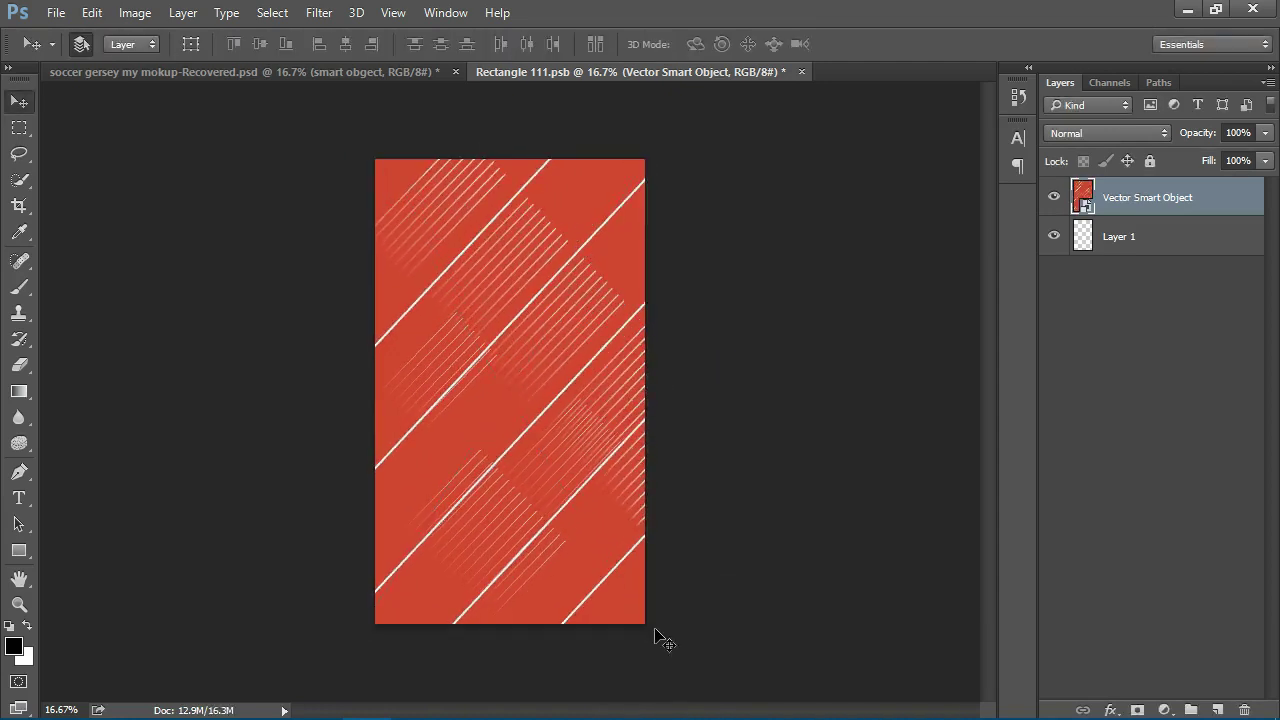
# Save the pattern .psb and inspect the updated stripes on the jersey mockup.
pyautogui.hotkey('ctrl', 's')
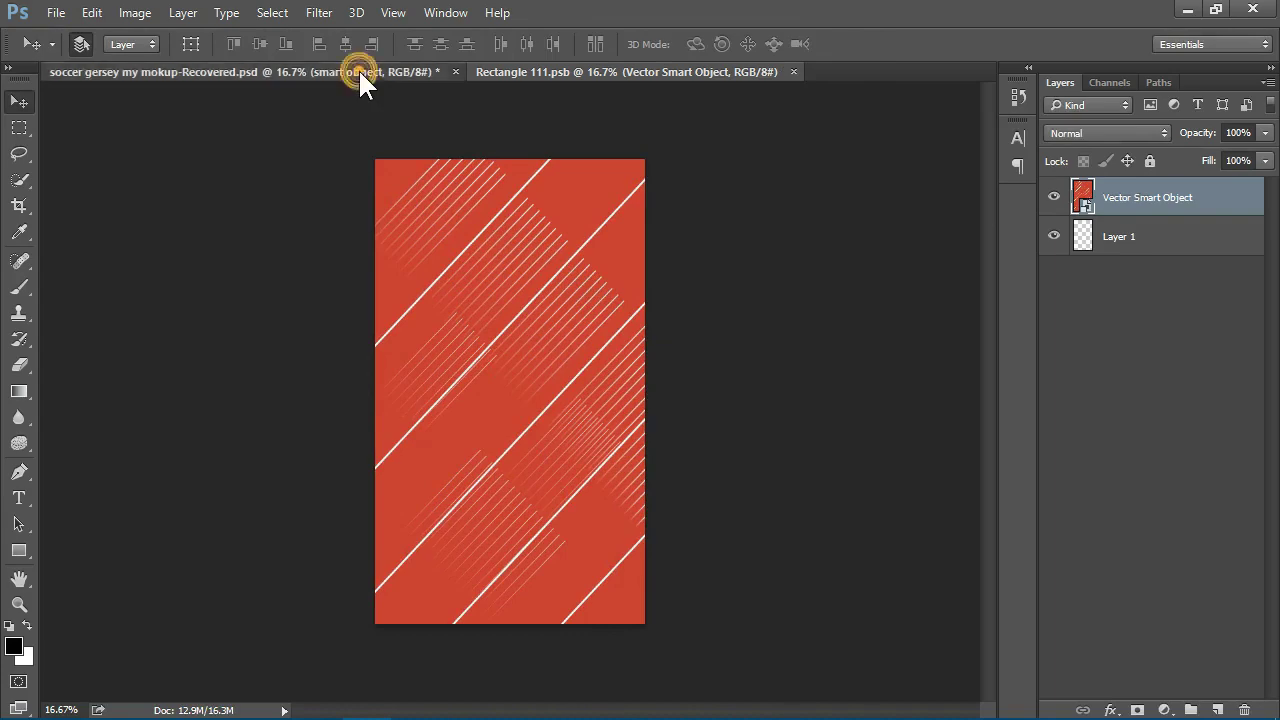
pyautogui.click(358, 70)
pyautogui.hotkey('ctrl', '-')
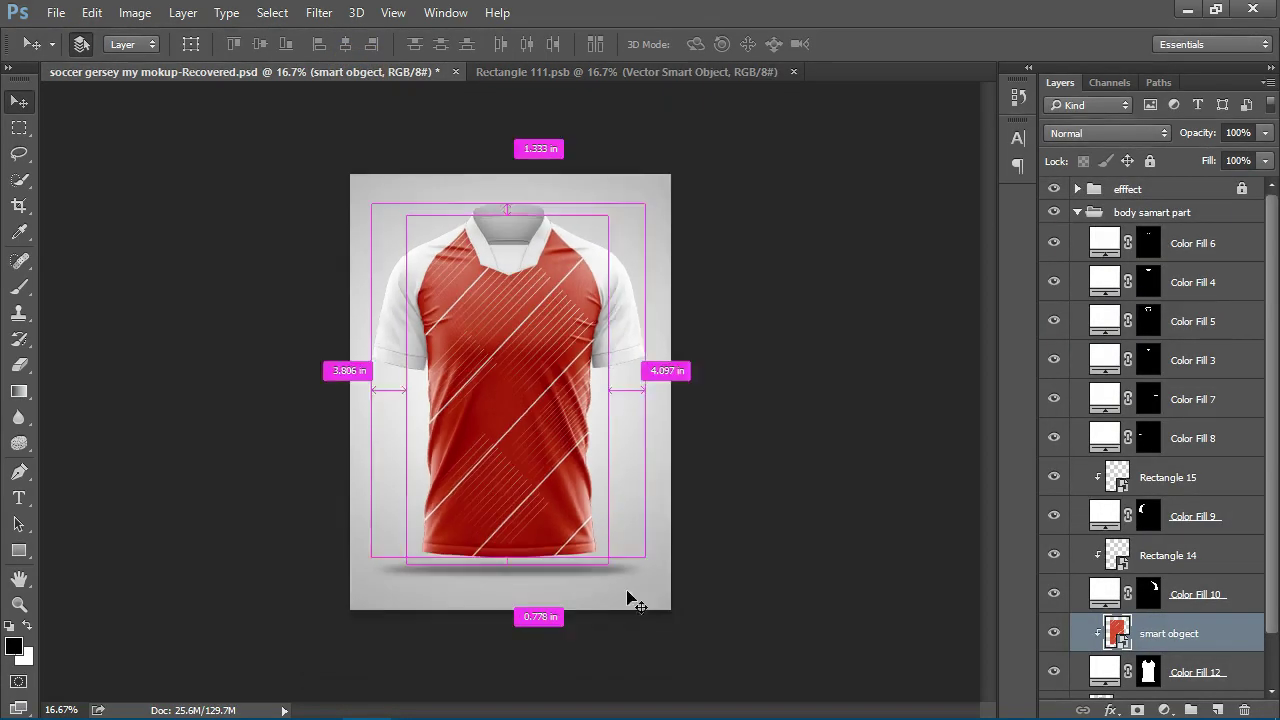
pyautogui.hotkey('ctrl', '+')
pyautogui.hotkey('ctrl', '+')
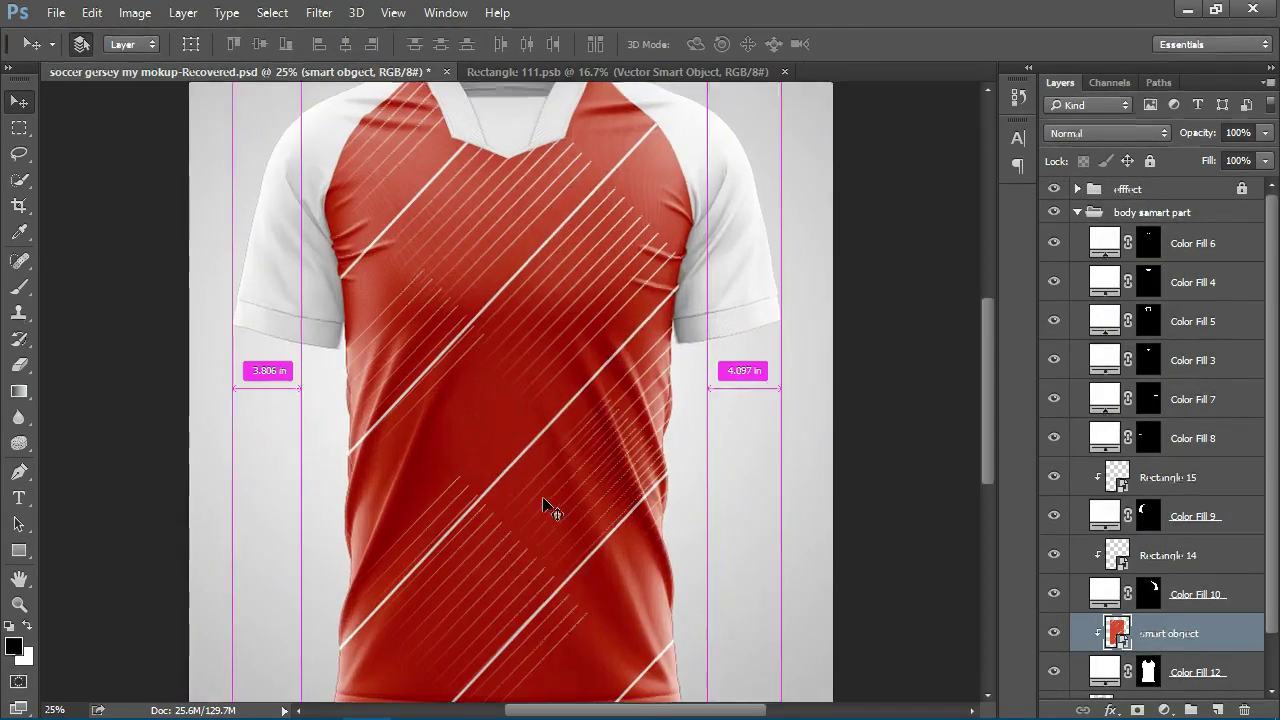
pyautogui.hotkey('ctrl', '+')
pyautogui.hotkey('ctrl', '+')
pyautogui.hotkey('ctrl', '+')
pyautogui.hotkey('ctrl', '-')
pyautogui.hotkey('ctrl', '-')
pyautogui.hotkey('ctrl', '-')
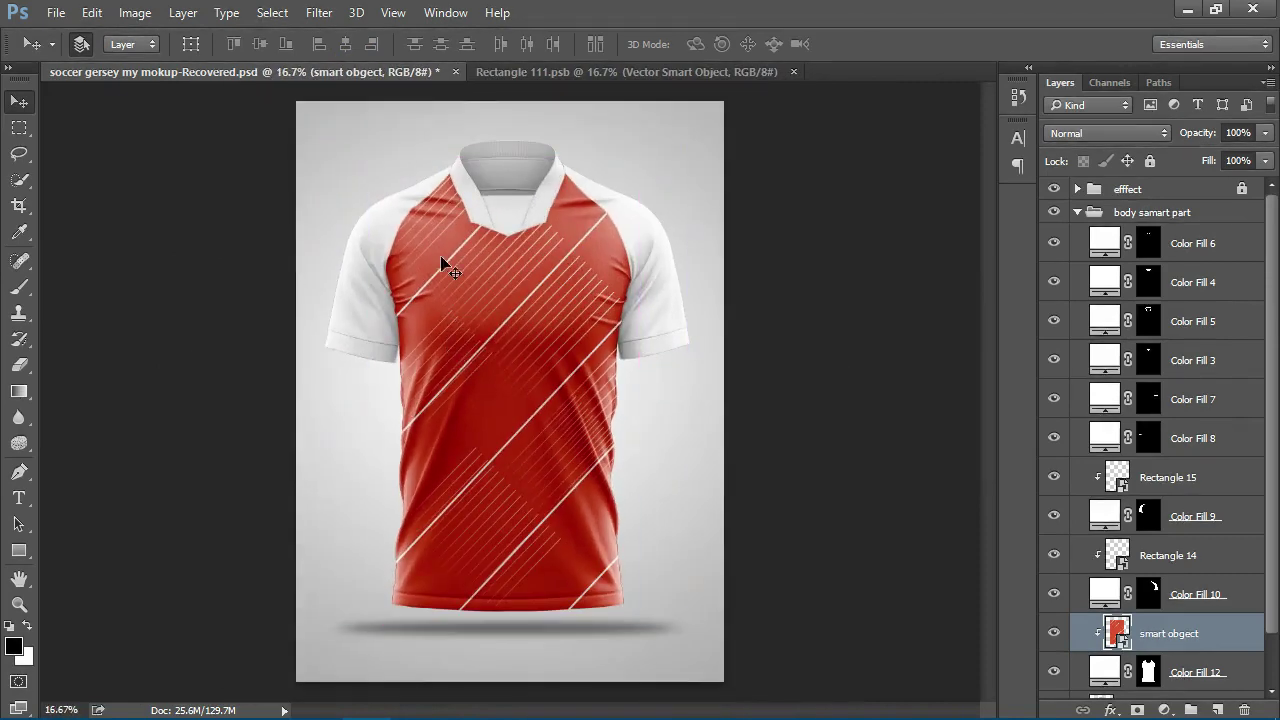
# Recolour the Color Fill 10 sleeve to hex e05322.
pyautogui.click(505, 75)
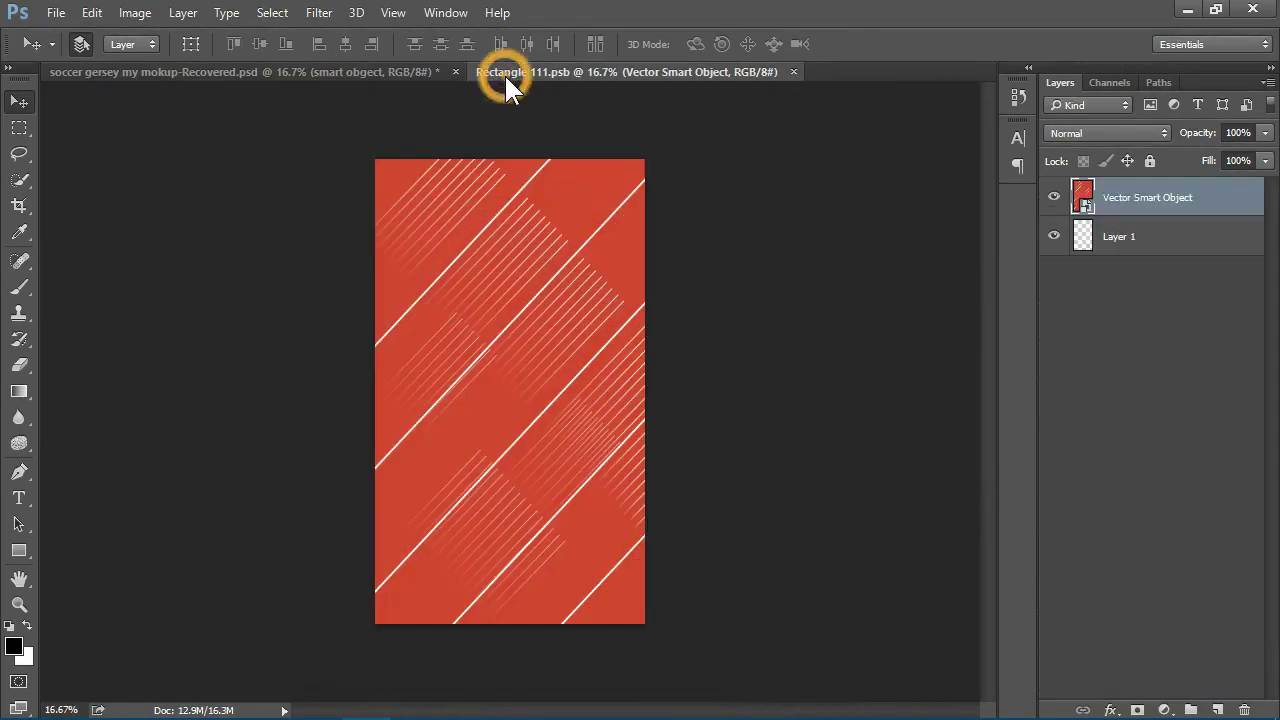
pyautogui.click(326, 71)
pyautogui.scroll(-2, 1130, 530)
pyautogui.doubleClick(1104, 537)
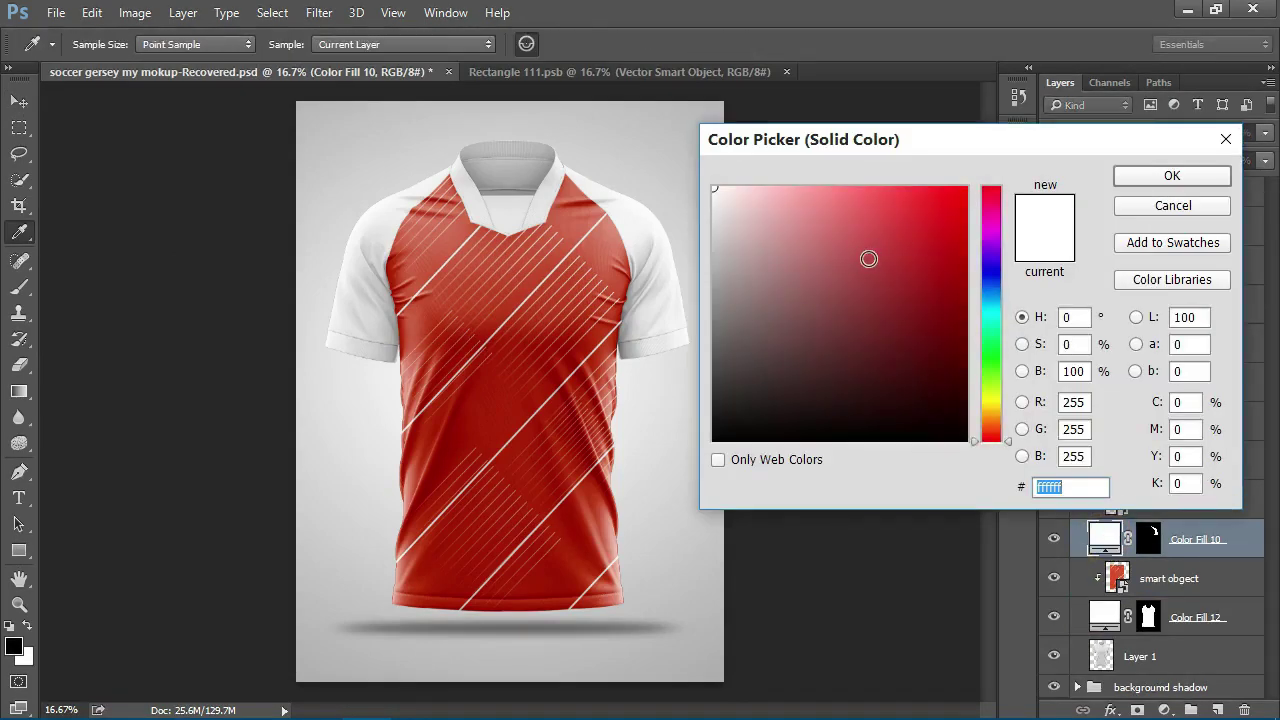
pyautogui.click(1077, 487)
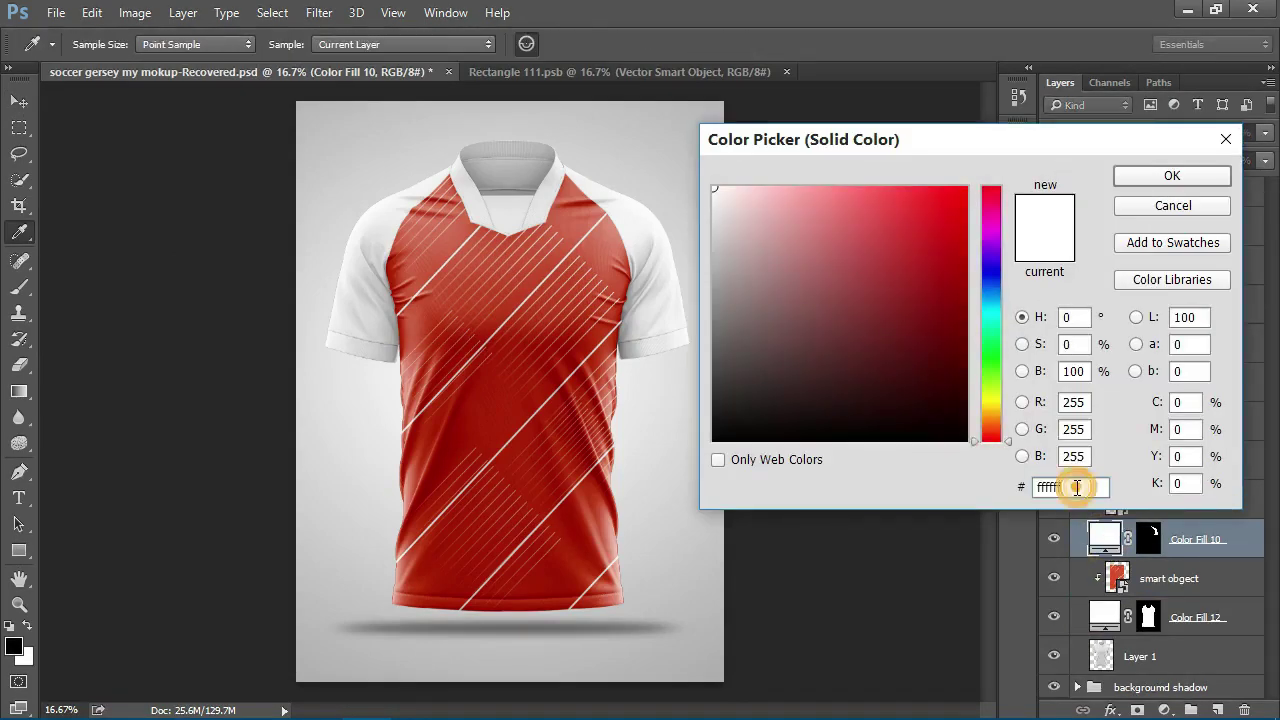
pyautogui.press('BackSpace')
pyautogui.press('BackSpace')
pyautogui.press('BackSpace')
pyautogui.press('BackSpace')
pyautogui.press('BackSpace')
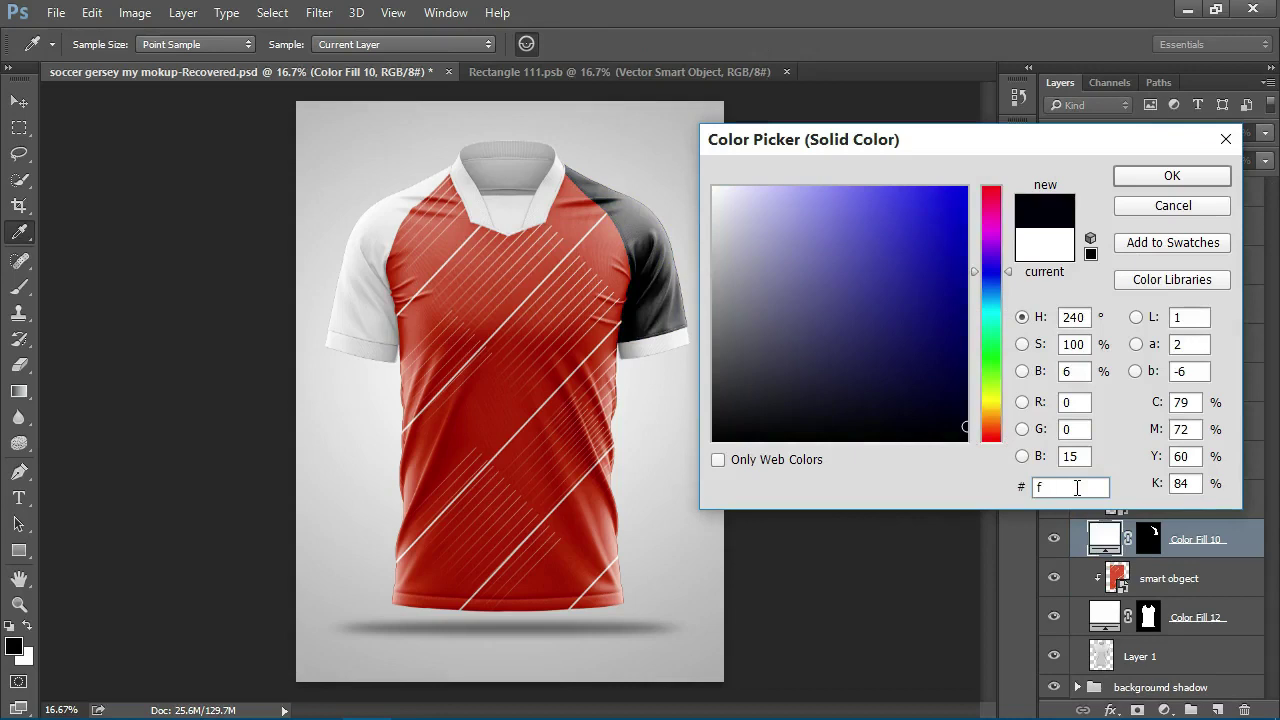
pyautogui.write('e05')
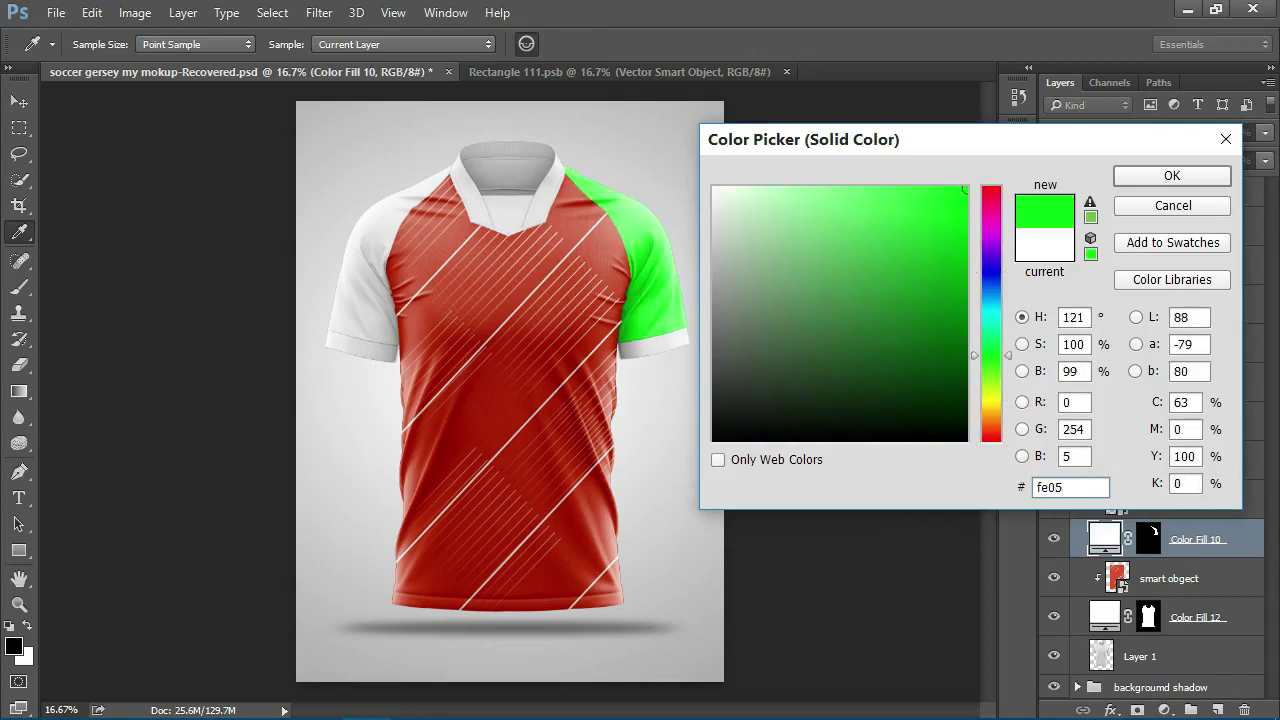
pyautogui.write('322')
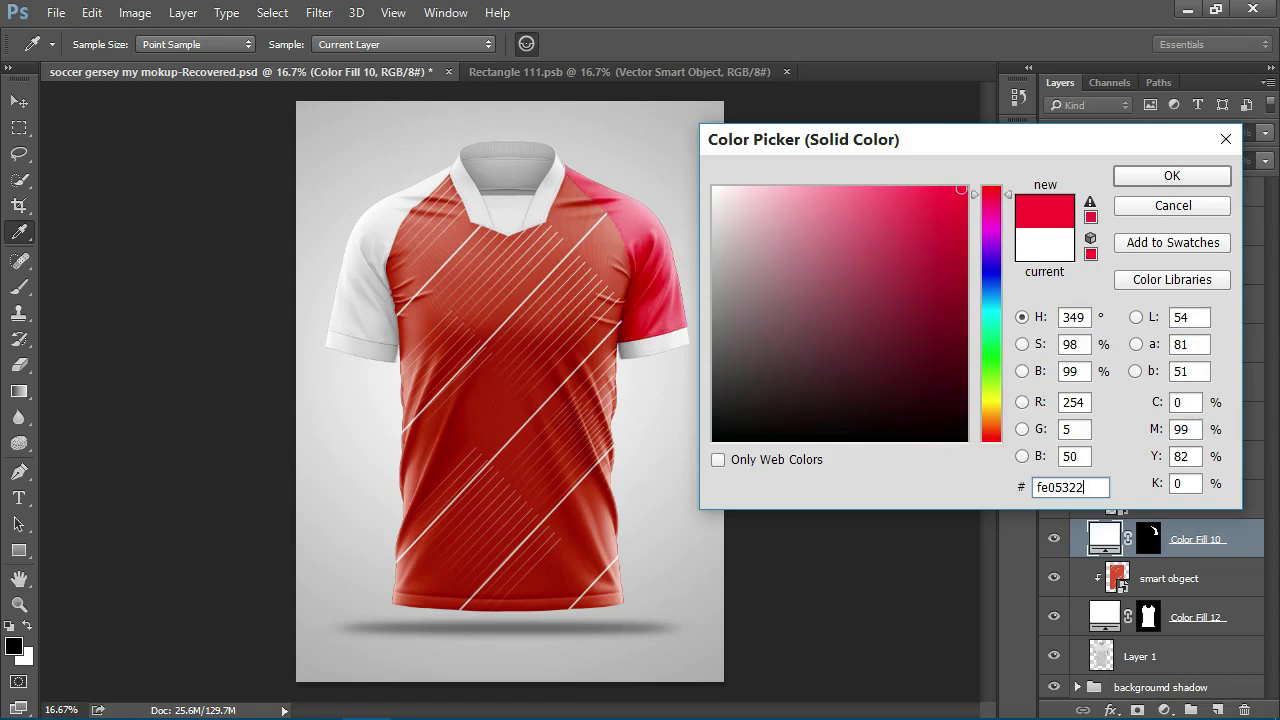
pyautogui.click(1038, 487)
pyautogui.press('Delete')
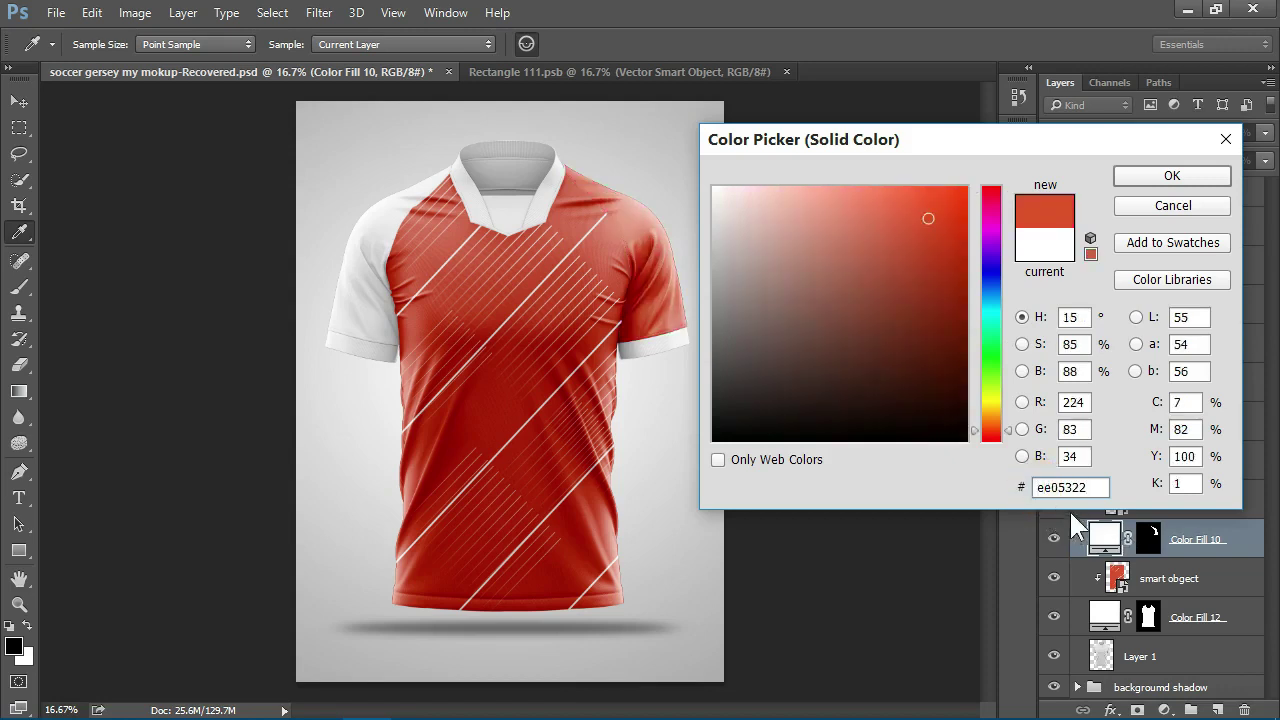
pyautogui.click(1165, 177)
pyautogui.press('v')
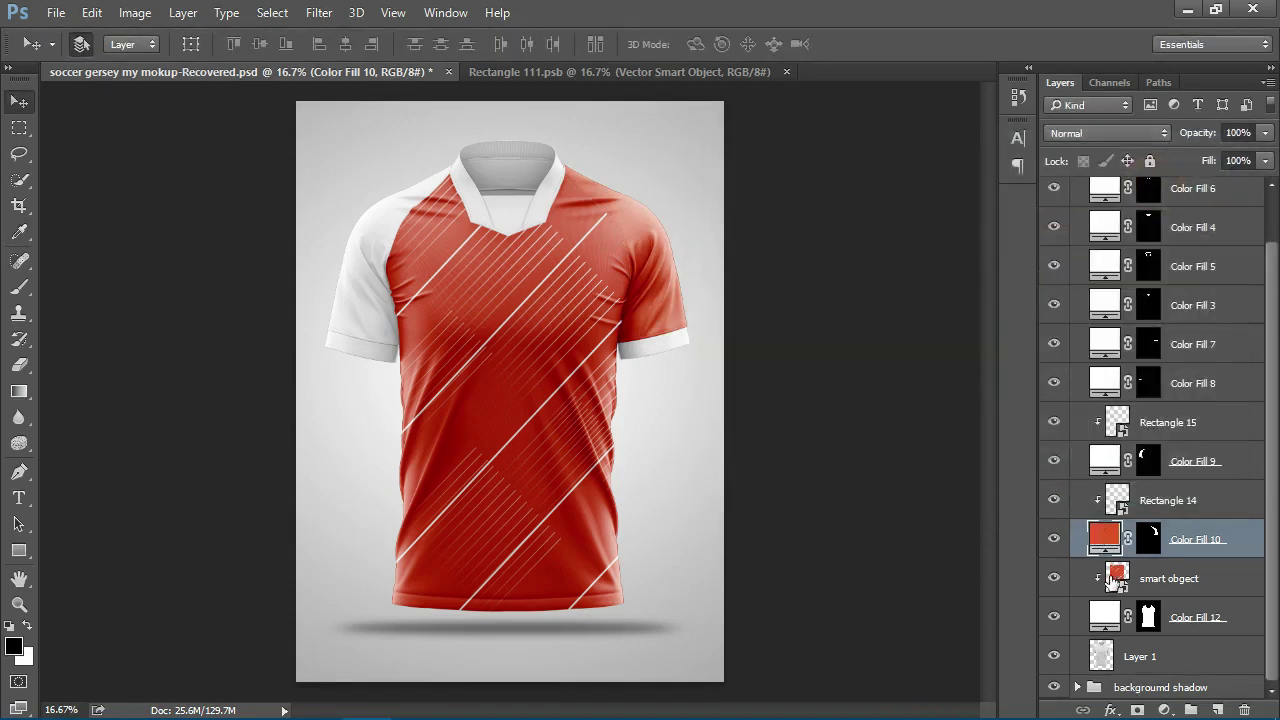
# Copy the e05322 code and apply it to the Color Fill 9 sleeve.
pyautogui.doubleClick(1105, 538)
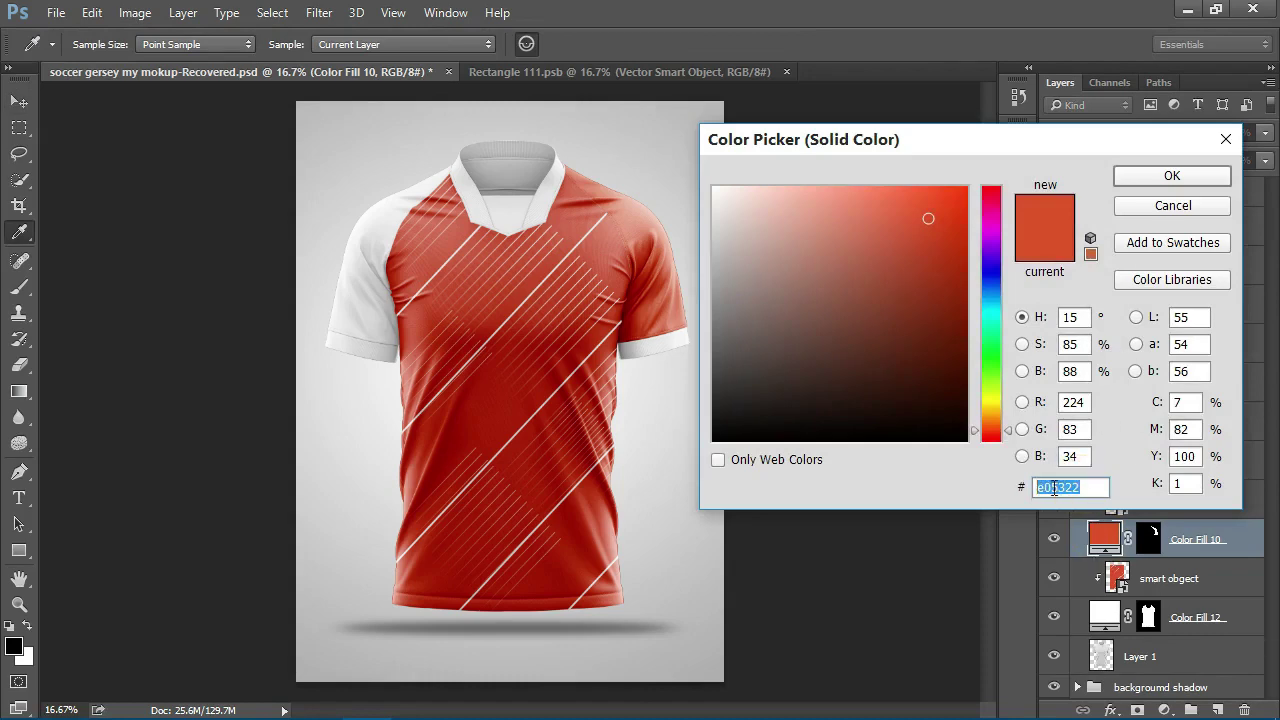
pyautogui.rightClick(1058, 488)
pyautogui.click(1056, 297)
pyautogui.click(1165, 177)
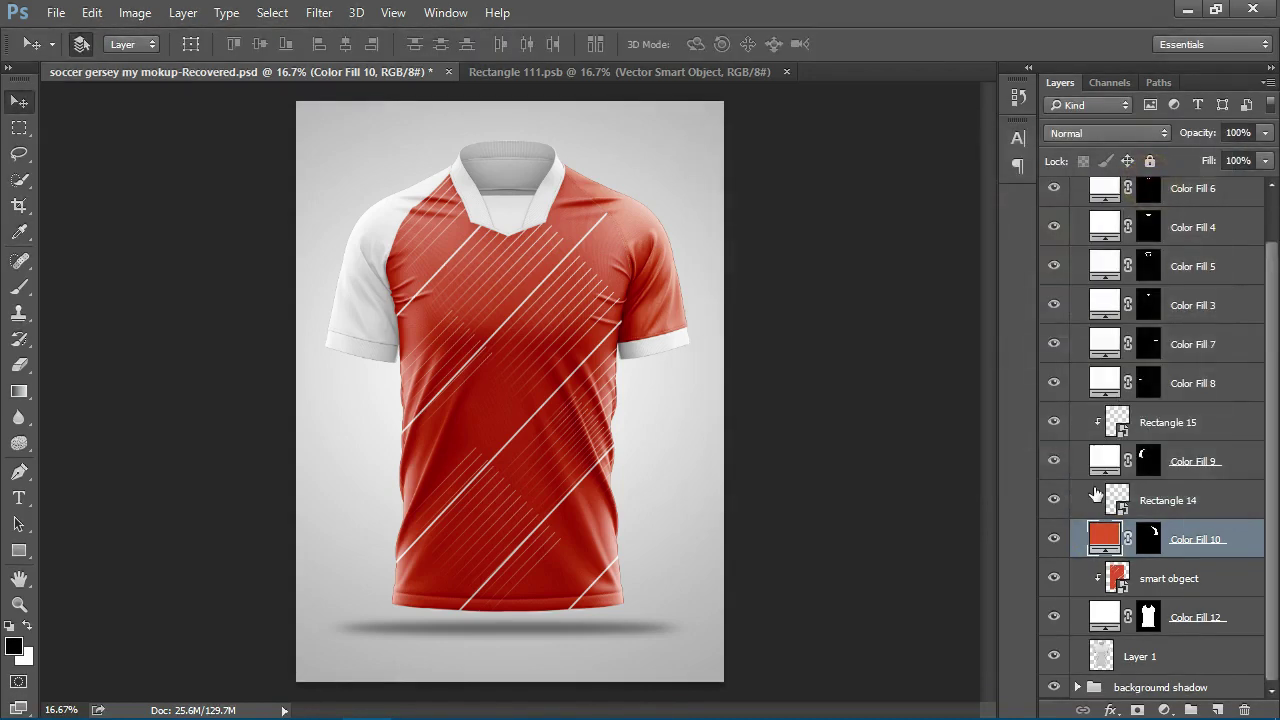
pyautogui.click(1103, 455)
pyautogui.doubleClick(1103, 455)
pyautogui.write('e05322')
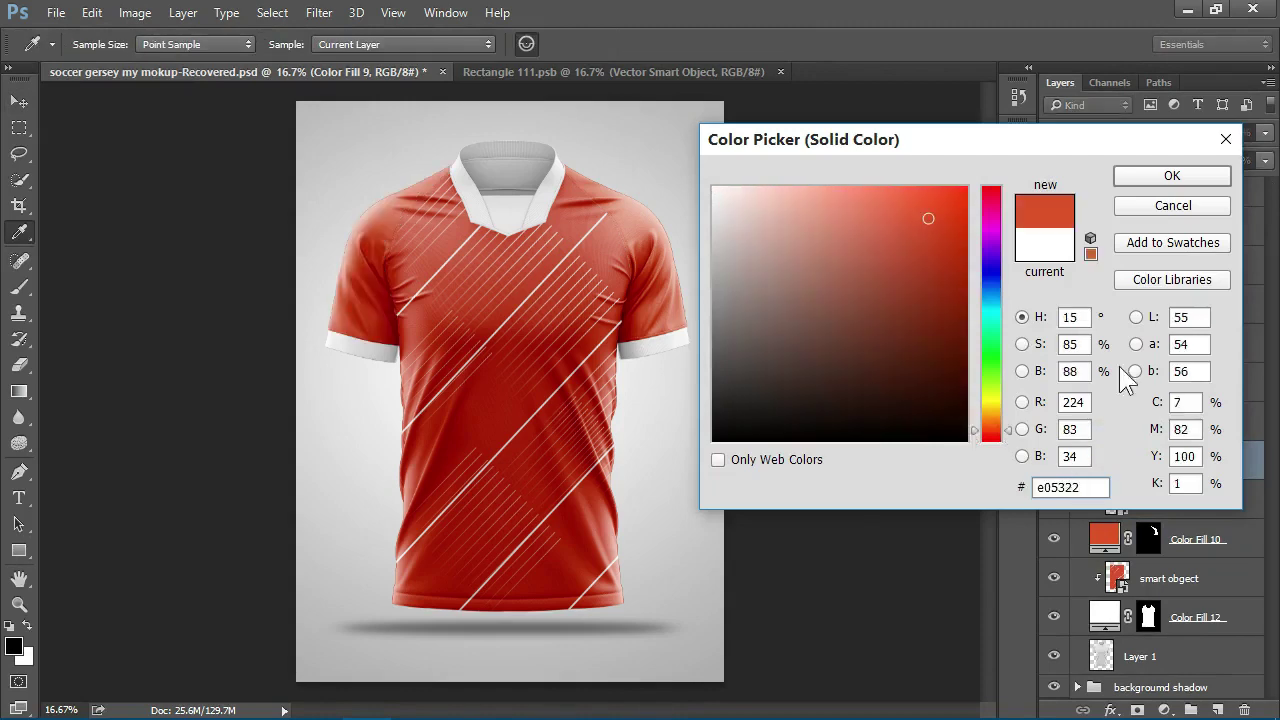
pyautogui.click(1172, 176)
pyautogui.press('v')
pyautogui.hotkey('ctrl', '-')
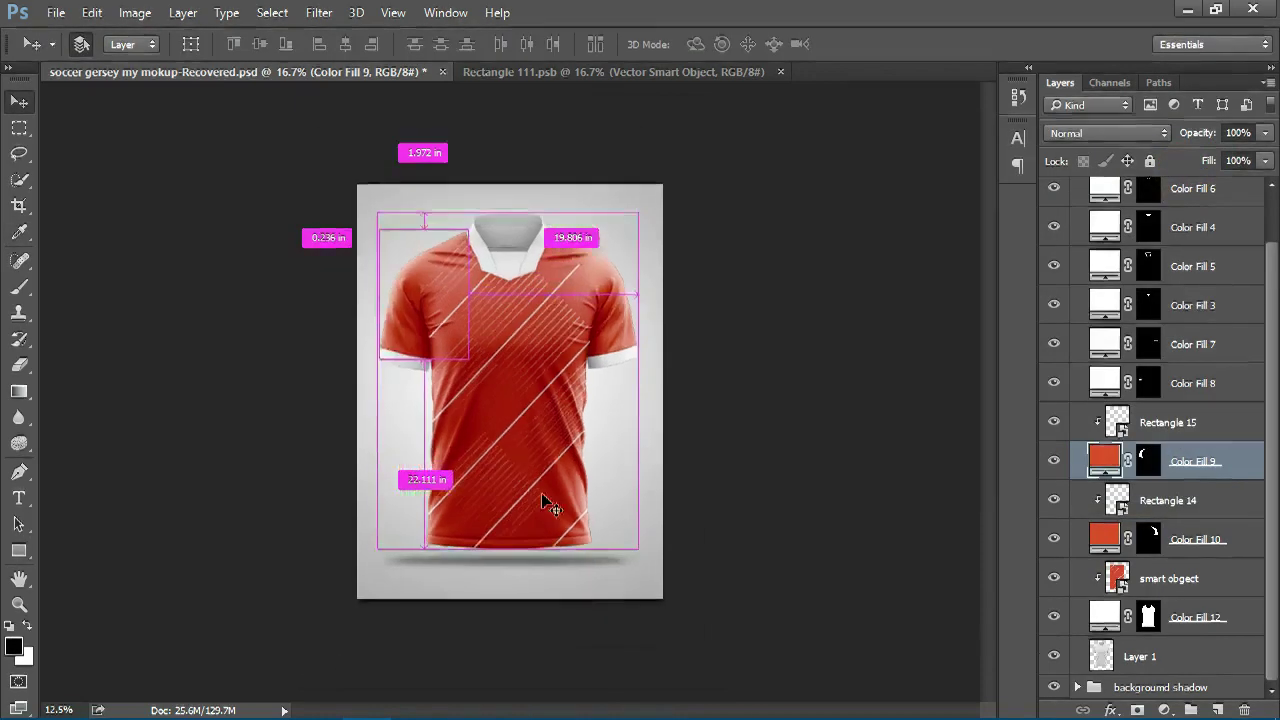
pyautogui.hotkey('ctrl', '+')
pyautogui.scroll(2, 1183, 500)
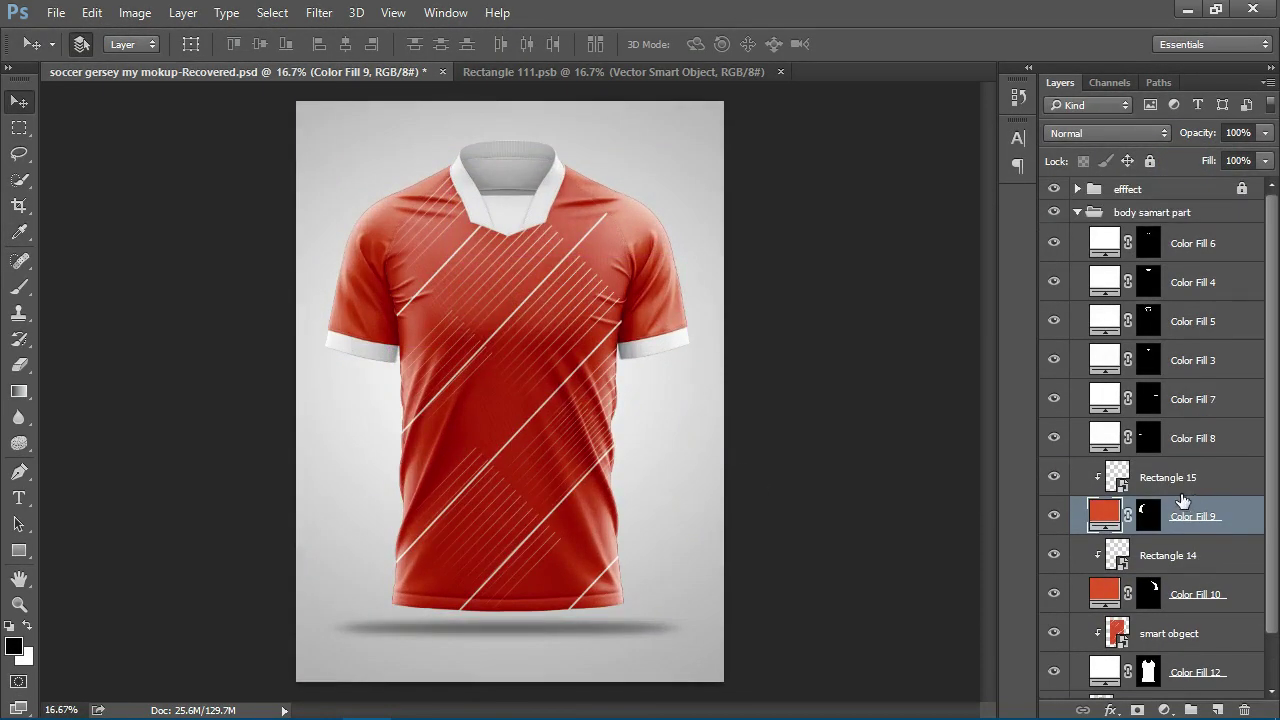
# Make the Color Fill 5 collar black and keep Color Fill 4 white.
pyautogui.doubleClick(1110, 326)
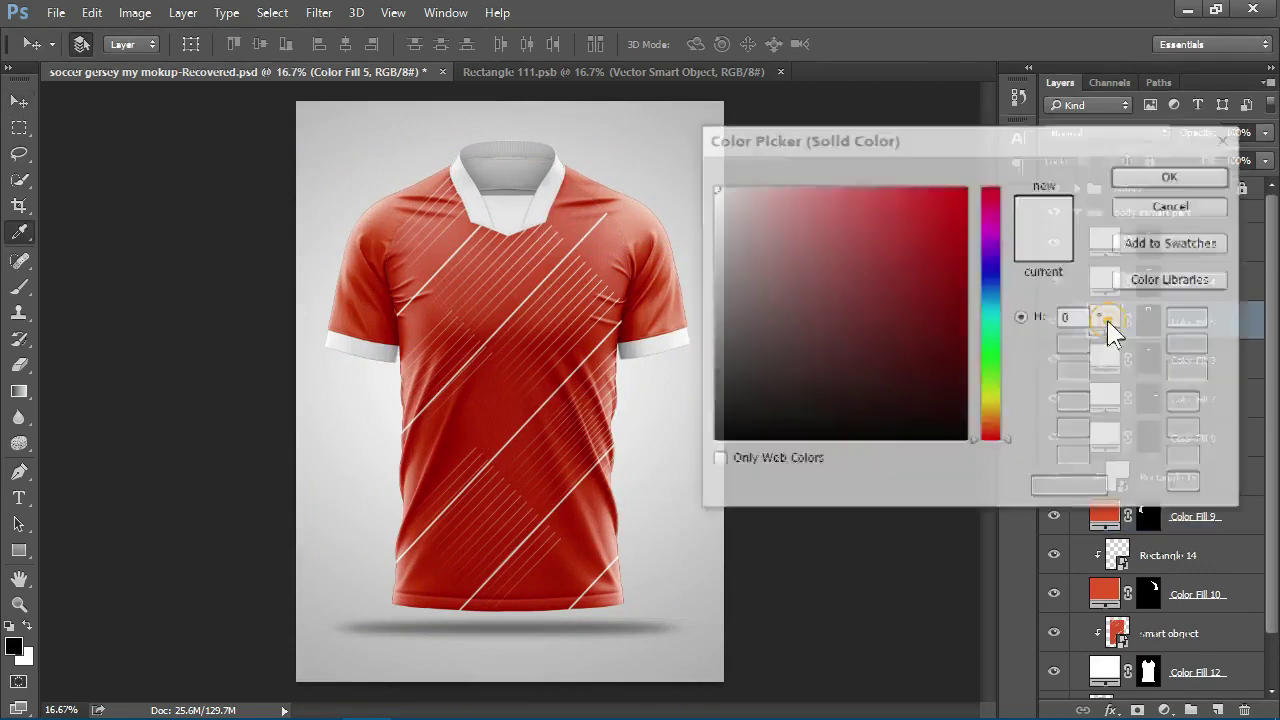
pyautogui.moveTo(729, 337); pyautogui.dragTo(704, 473)
pyautogui.click(1172, 176)
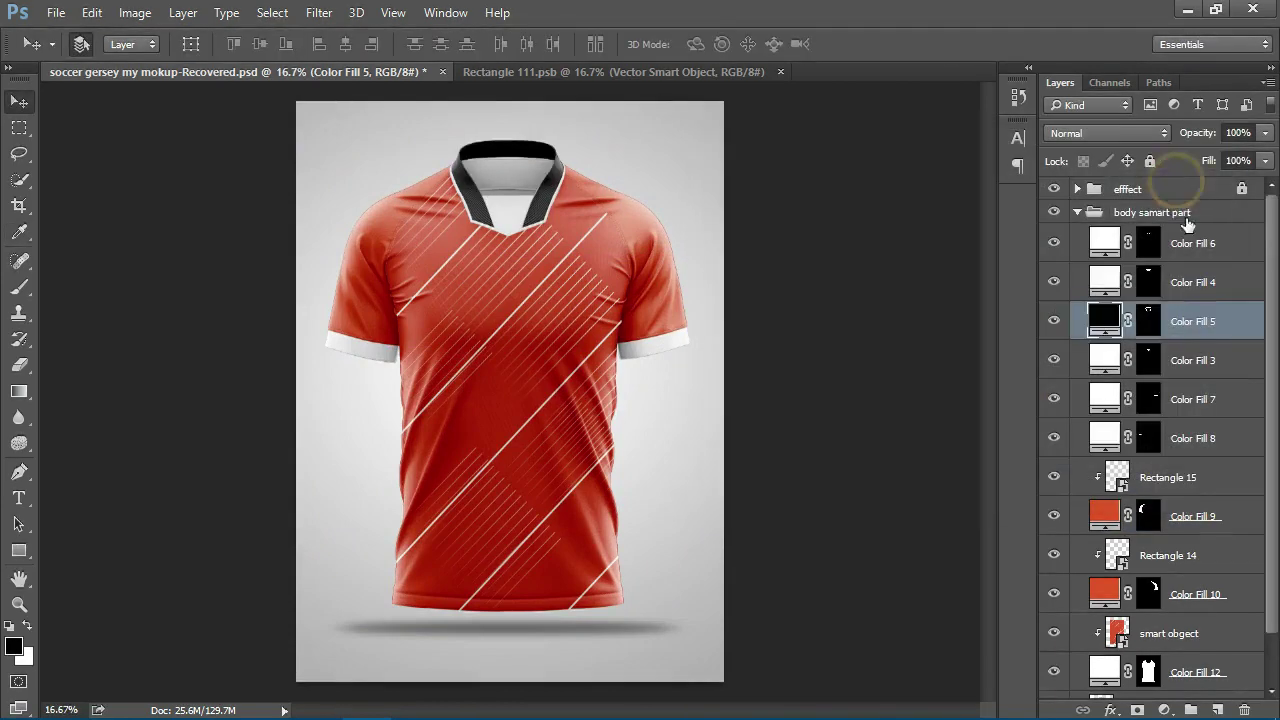
pyautogui.click(1102, 289)
pyautogui.click(1053, 290)
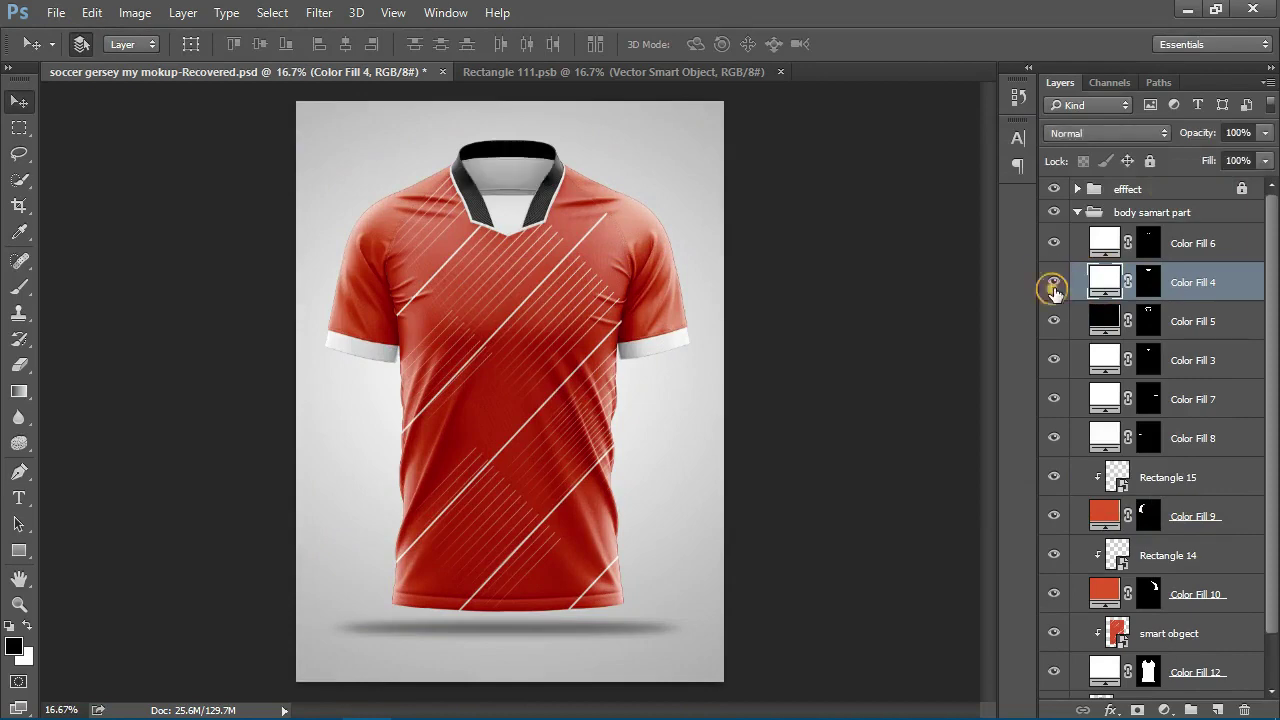
pyautogui.doubleClick(1104, 280)
pyautogui.moveTo(737, 218); pyautogui.dragTo(714, 188)
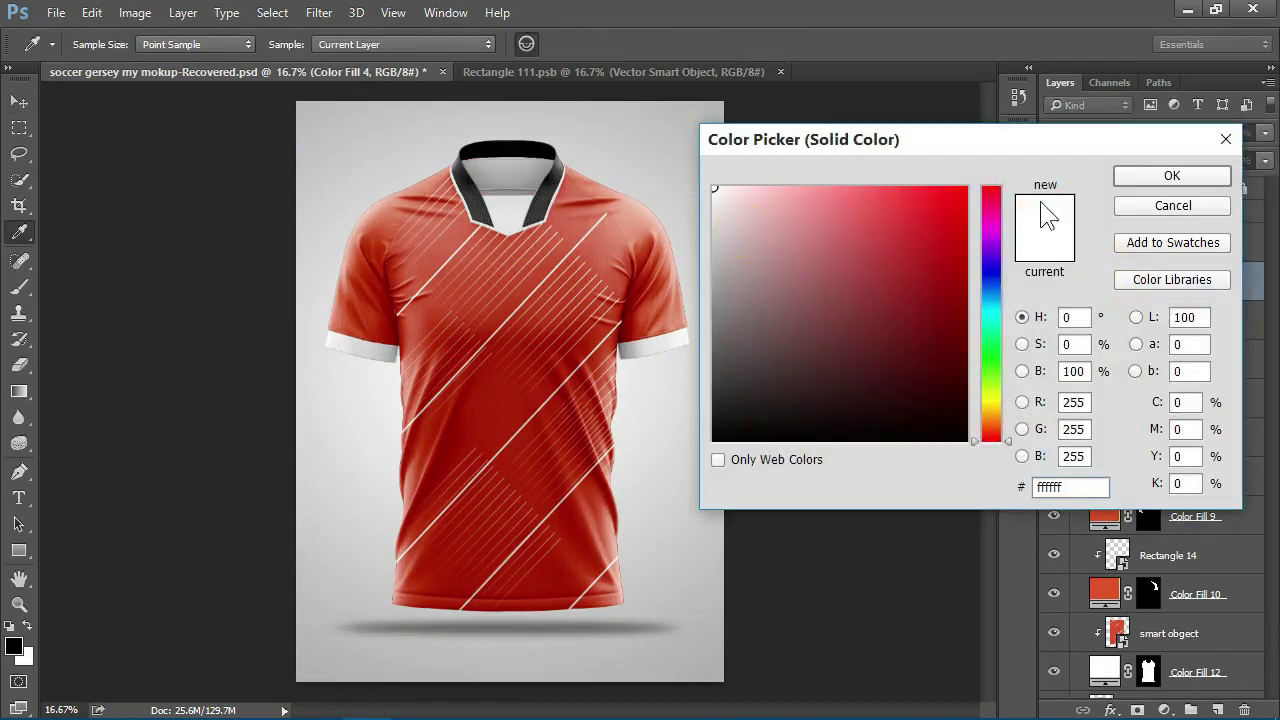
pyautogui.click(1133, 190)
# Keep Color Fill 6 white and set Color Fill 3 to black 000000.
pyautogui.click(1104, 243)
pyautogui.doubleClick(1104, 243)
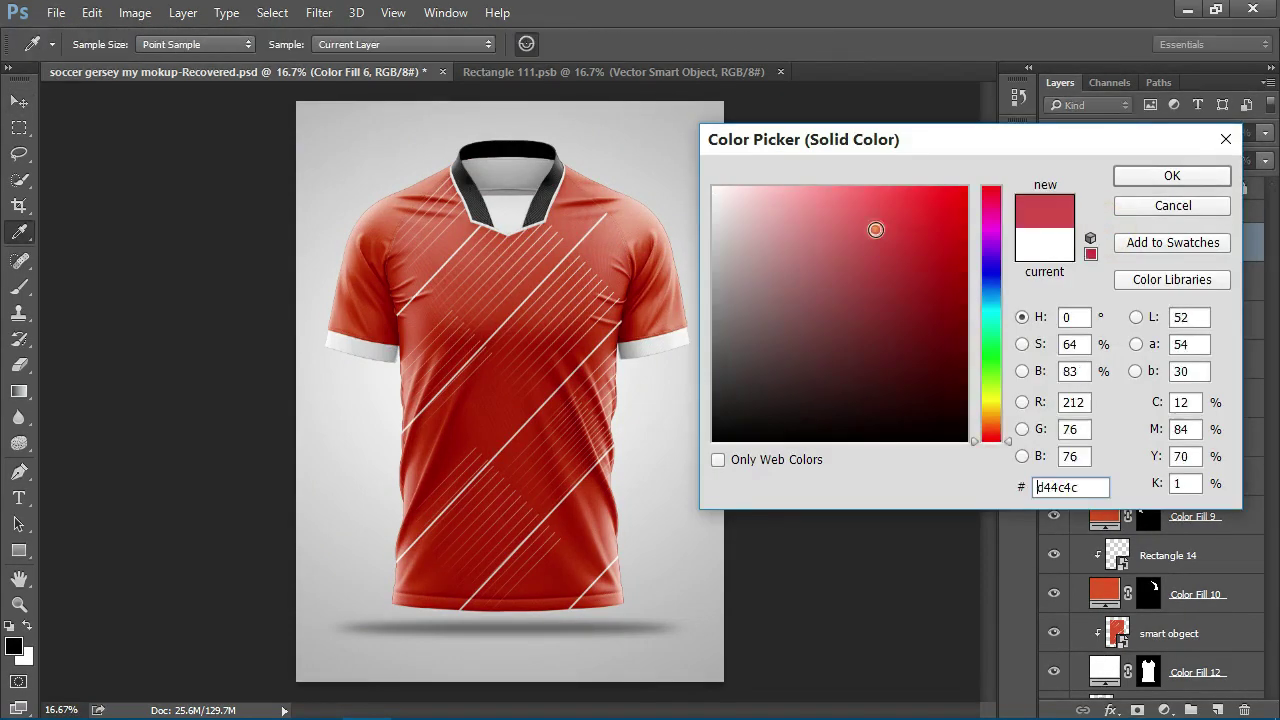
pyautogui.moveTo(892, 249)
pyautogui.mouseDown()
pyautogui.moveTo(882, 325)
pyautogui.moveTo(714, 188)
pyautogui.mouseUp()
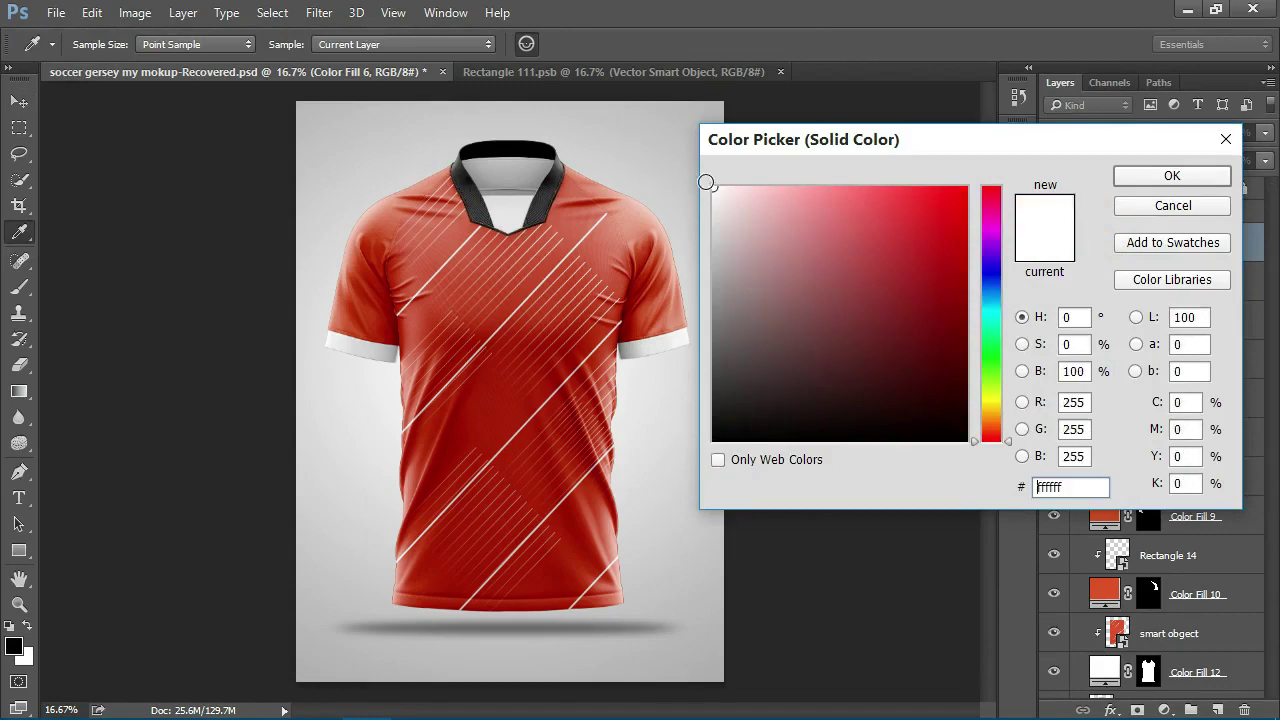
pyautogui.click(1160, 176)
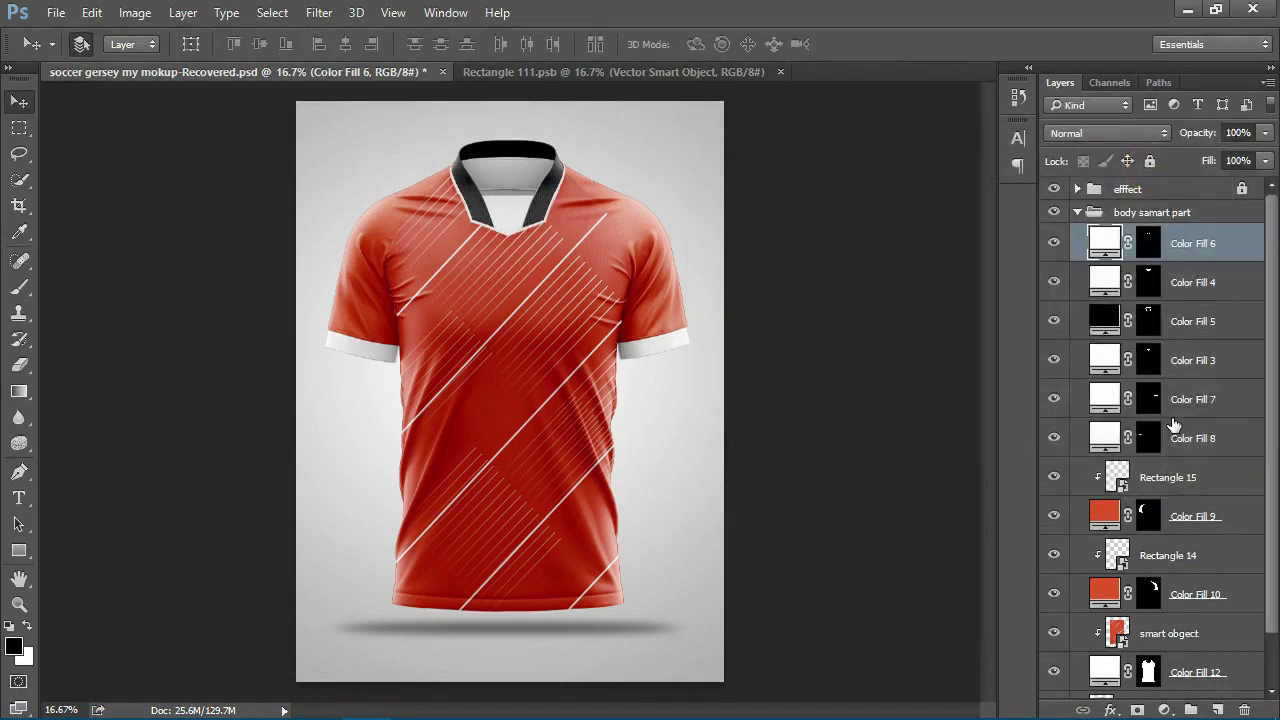
pyautogui.scroll(-1, 1174, 425)
pyautogui.doubleClick(1105, 337)
pyautogui.click(902, 314)
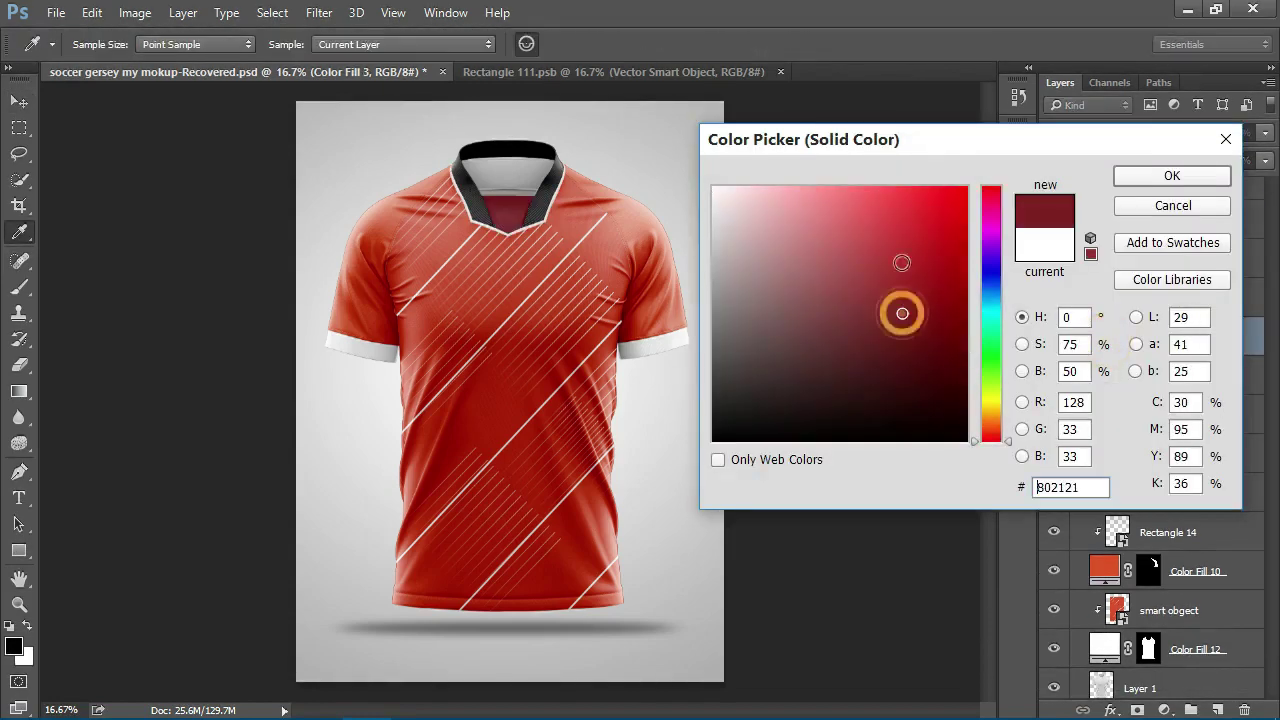
pyautogui.moveTo(736, 407); pyautogui.dragTo(705, 465)
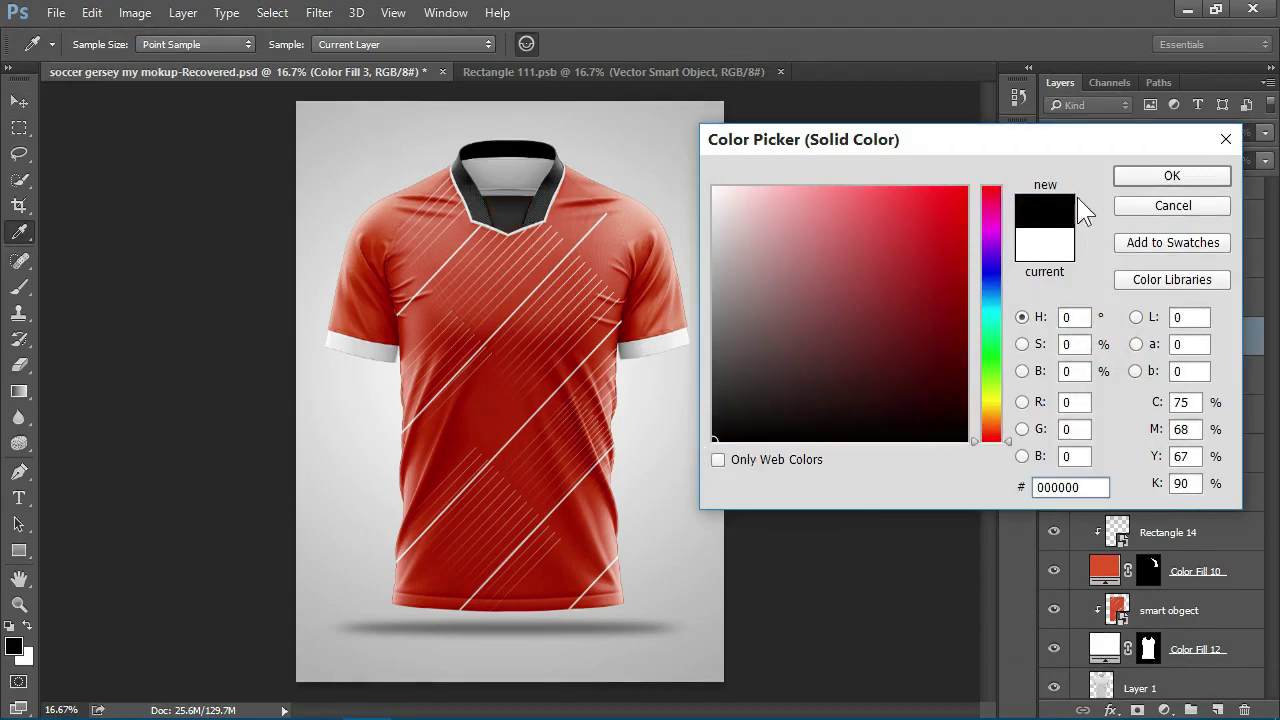
pyautogui.click(1172, 175)
# Set both sleeve cuff fills, Color Fill 7 and 8, to black.
pyautogui.doubleClick(1105, 412)
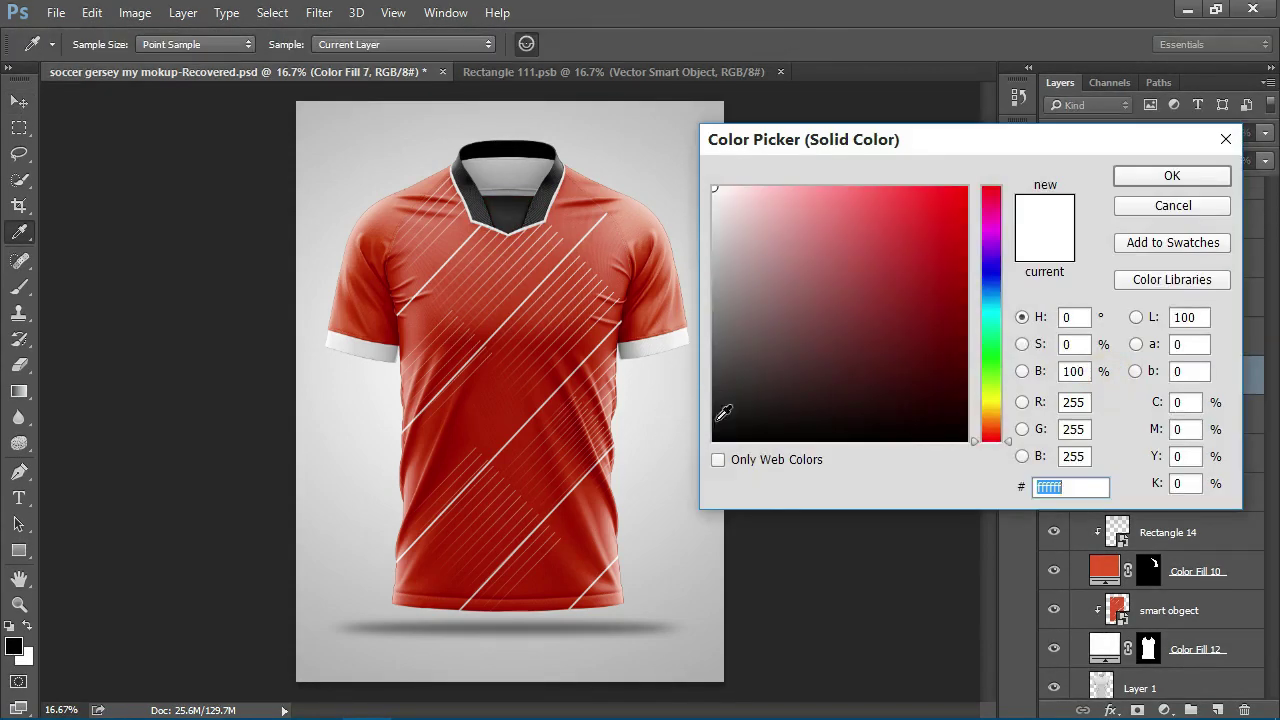
pyautogui.moveTo(723, 412); pyautogui.dragTo(716, 450)
pyautogui.click(1172, 175)
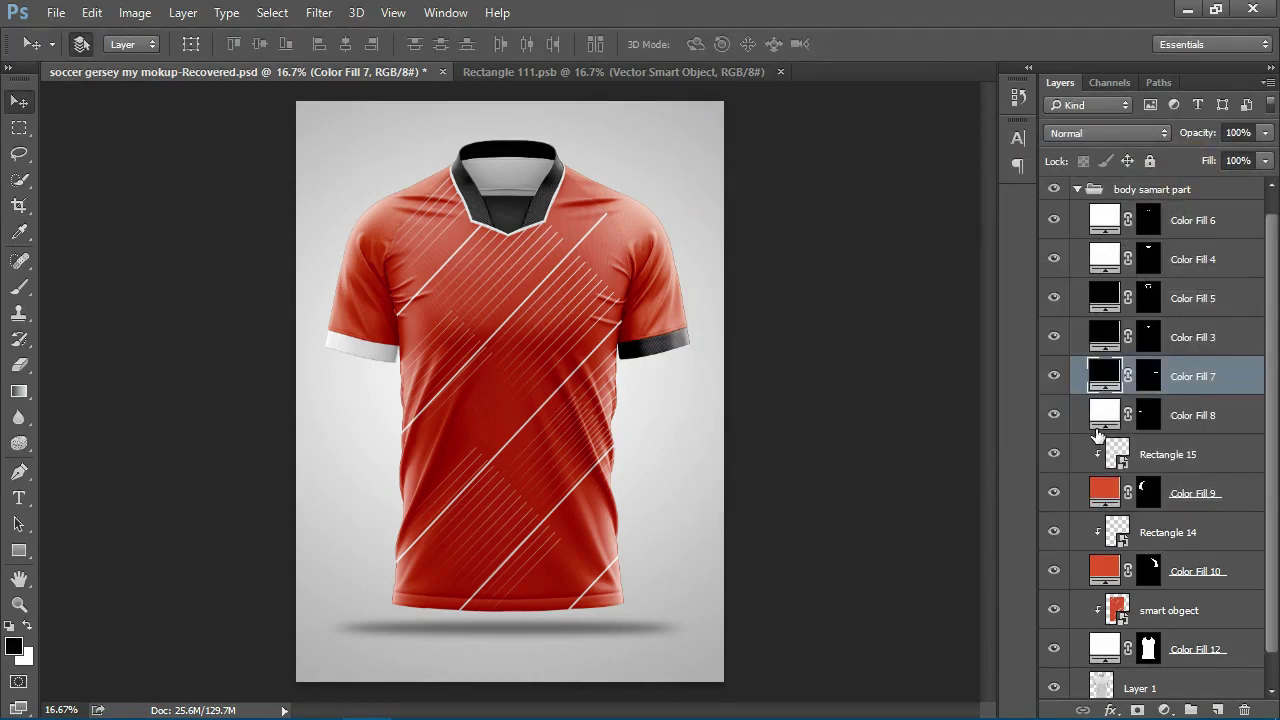
pyautogui.doubleClick(1105, 415)
pyautogui.moveTo(791, 403); pyautogui.dragTo(708, 450)
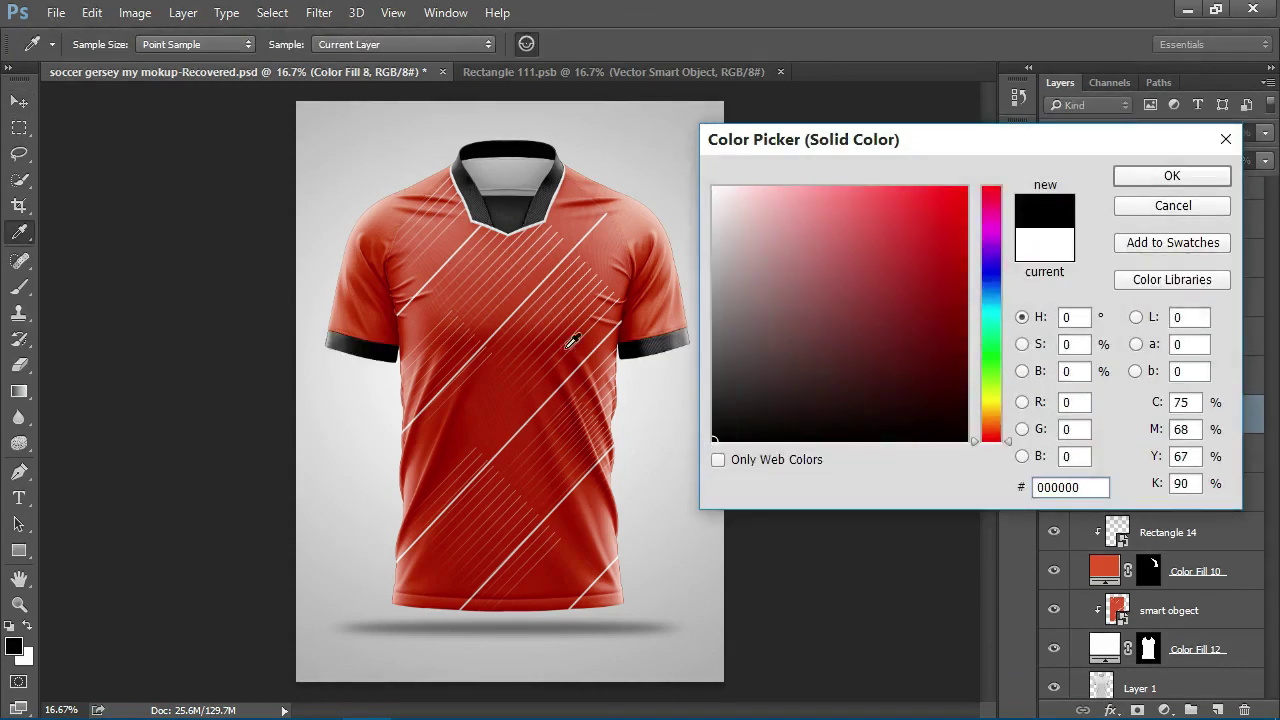
pyautogui.click(1155, 178)
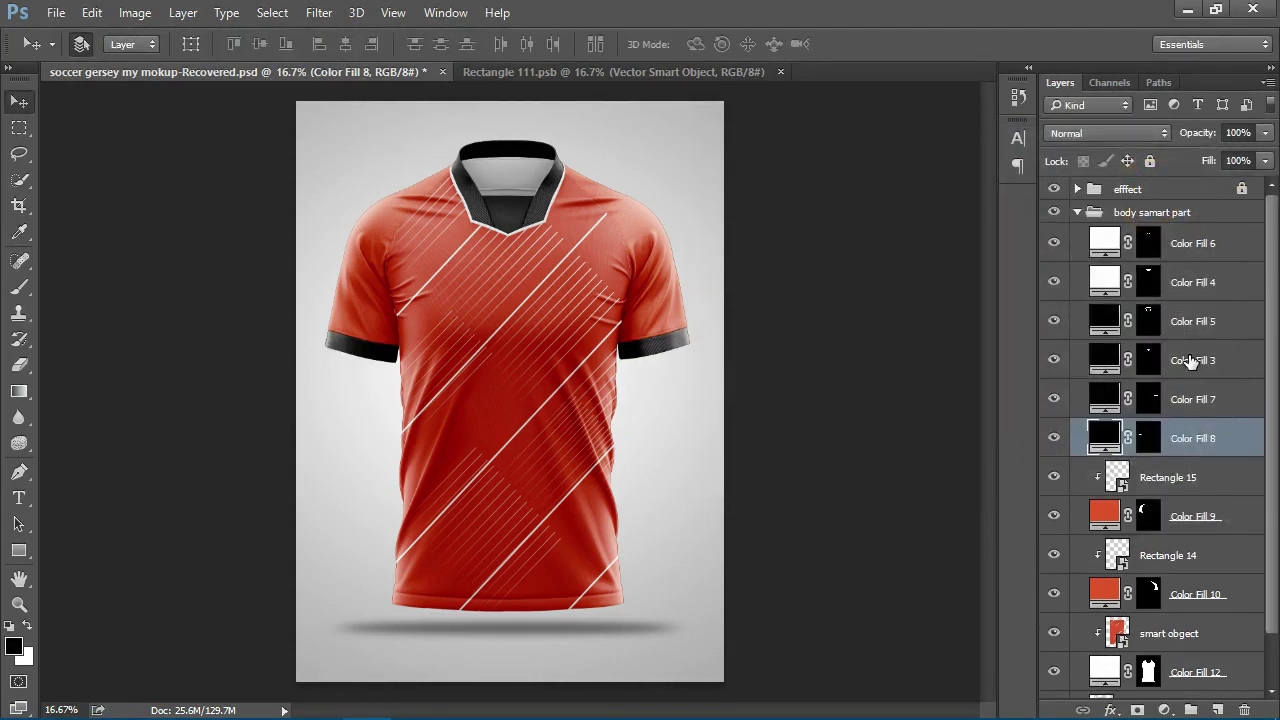
# Delete the extra Layer 2 from the background shadow group.
pyautogui.click(1077, 213)
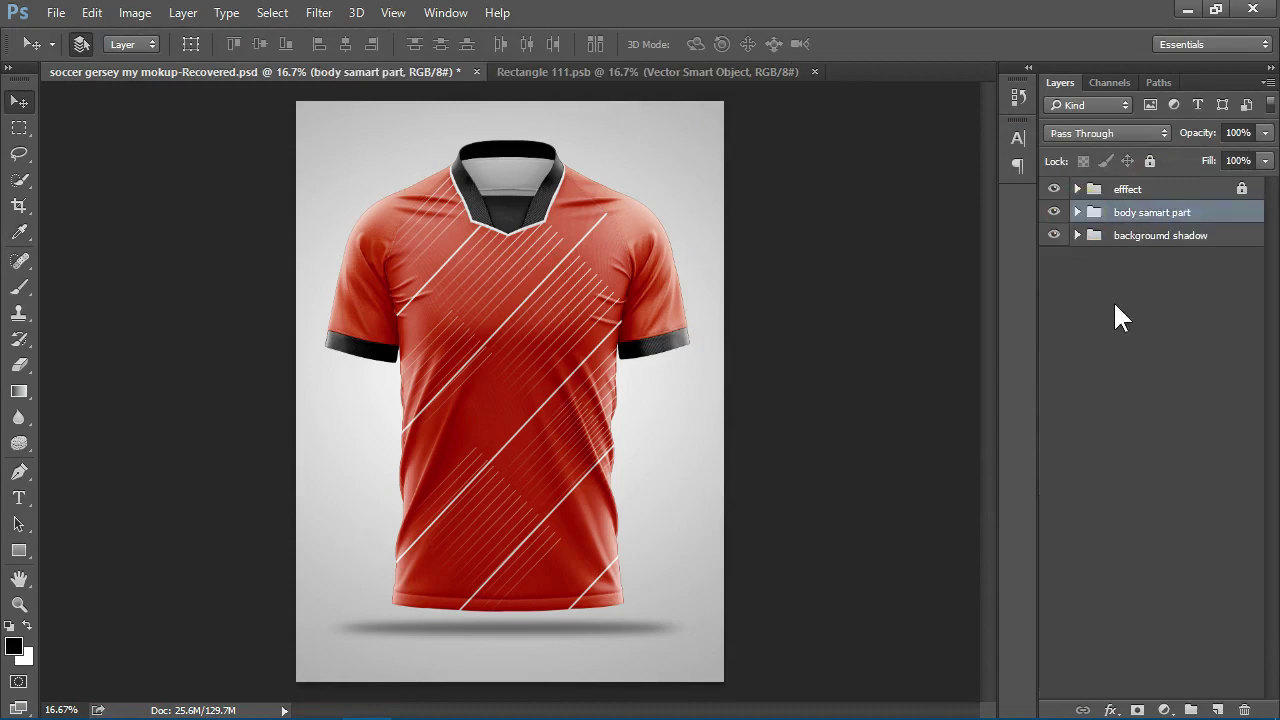
pyautogui.click(1077, 236)
pyautogui.click(1134, 307)
pyautogui.press('Delete')
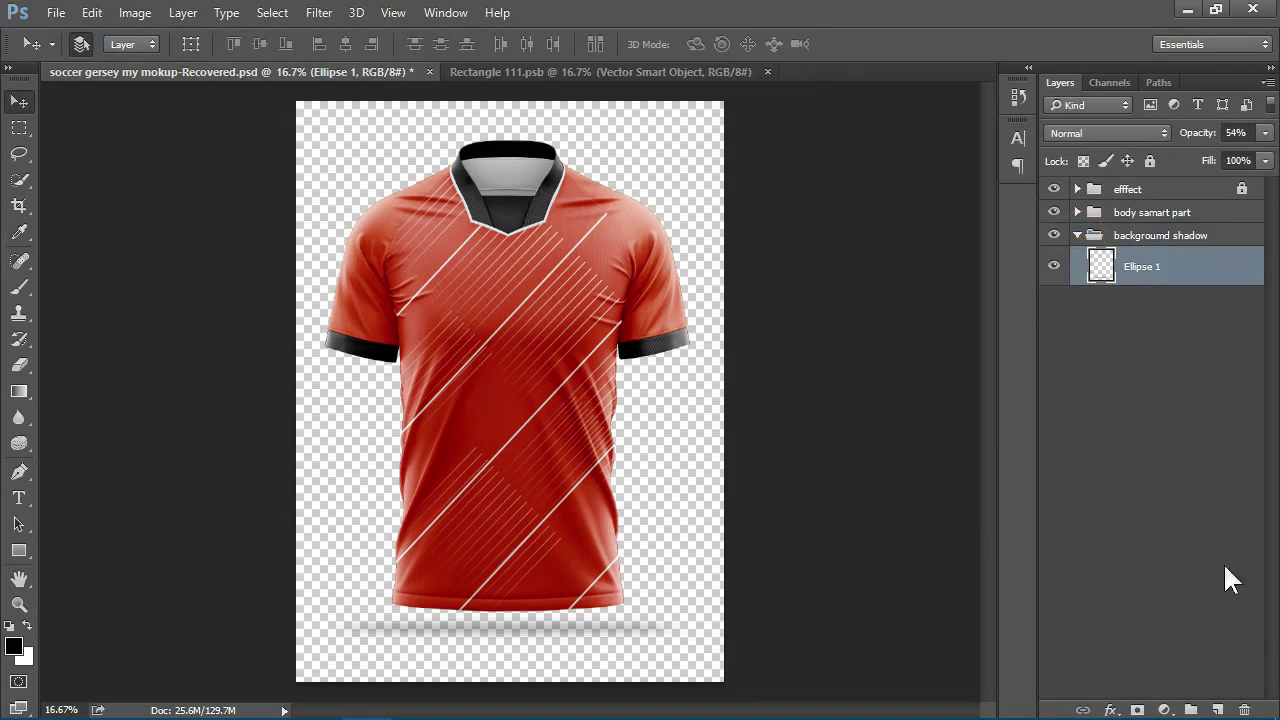
# Add a light grey Solid Color fill layer below the Ellipse 1 shadow.
pyautogui.click(1164, 710)
pyautogui.click(1165, 338)
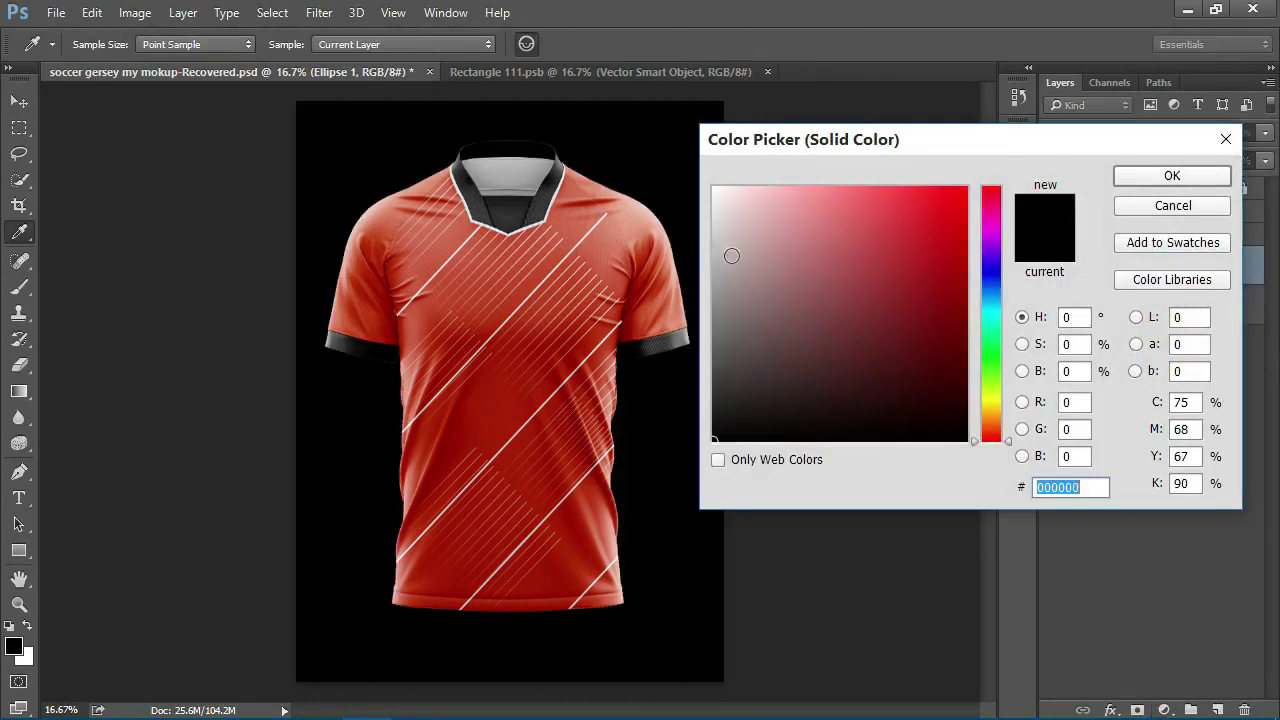
pyautogui.click(709, 249)
pyautogui.moveTo(713, 247); pyautogui.dragTo(702, 258)
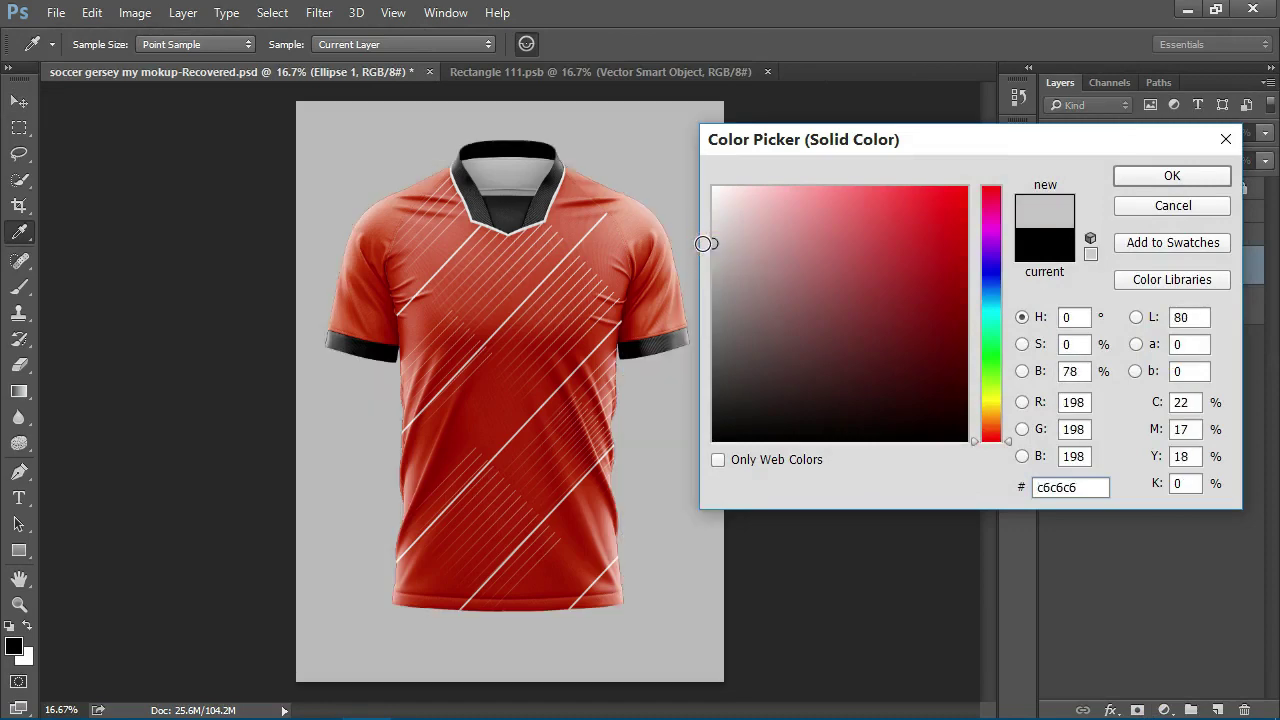
pyautogui.click(1131, 181)
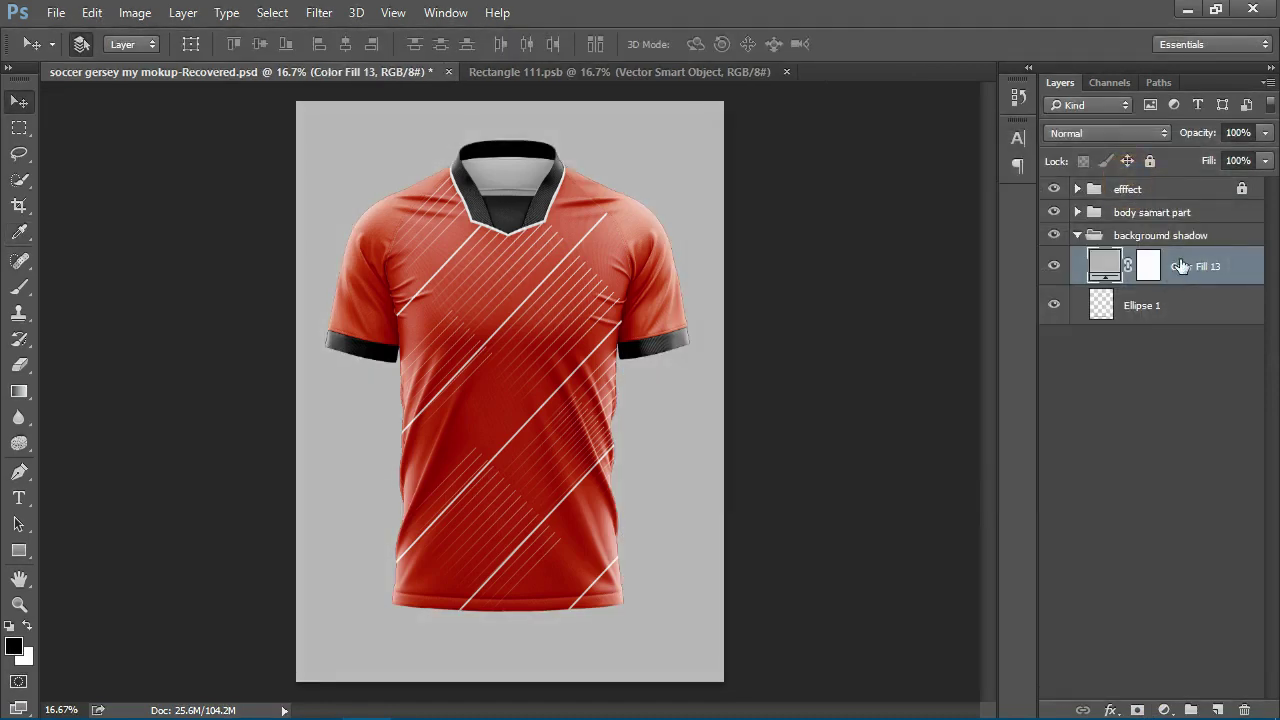
pyautogui.moveTo(1200, 263); pyautogui.dragTo(1179, 330)
pyautogui.click(1179, 386)
pyautogui.press('v')
pyautogui.hotkey('ctrl', '-')
pyautogui.hotkey('ctrl', '+')
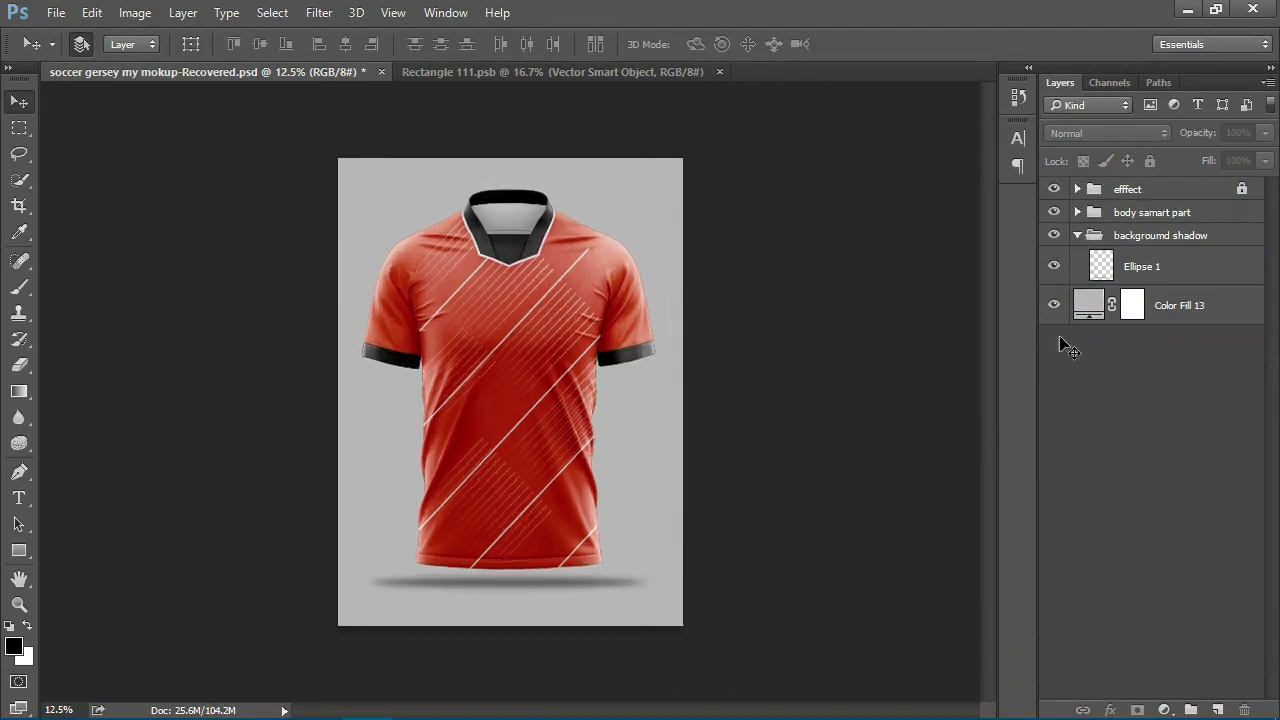
# Reopen the stripe-pattern smart object from the body smart part group.
pyautogui.click(1077, 235)
pyautogui.click(1077, 212)
pyautogui.scroll(-3, 1133, 430)
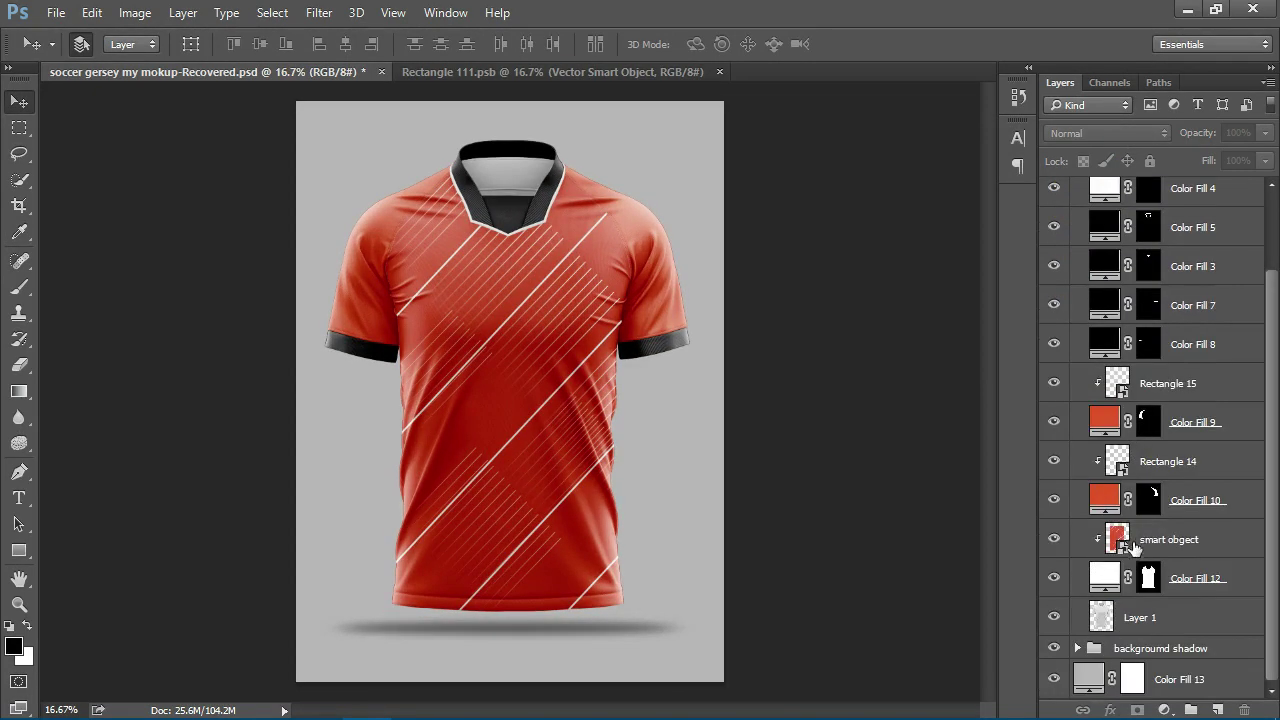
pyautogui.doubleClick(1118, 538)
# Draw a white-filled rectangle across the middle of the stripe pattern.
pyautogui.hotkey('ctrl', '+')
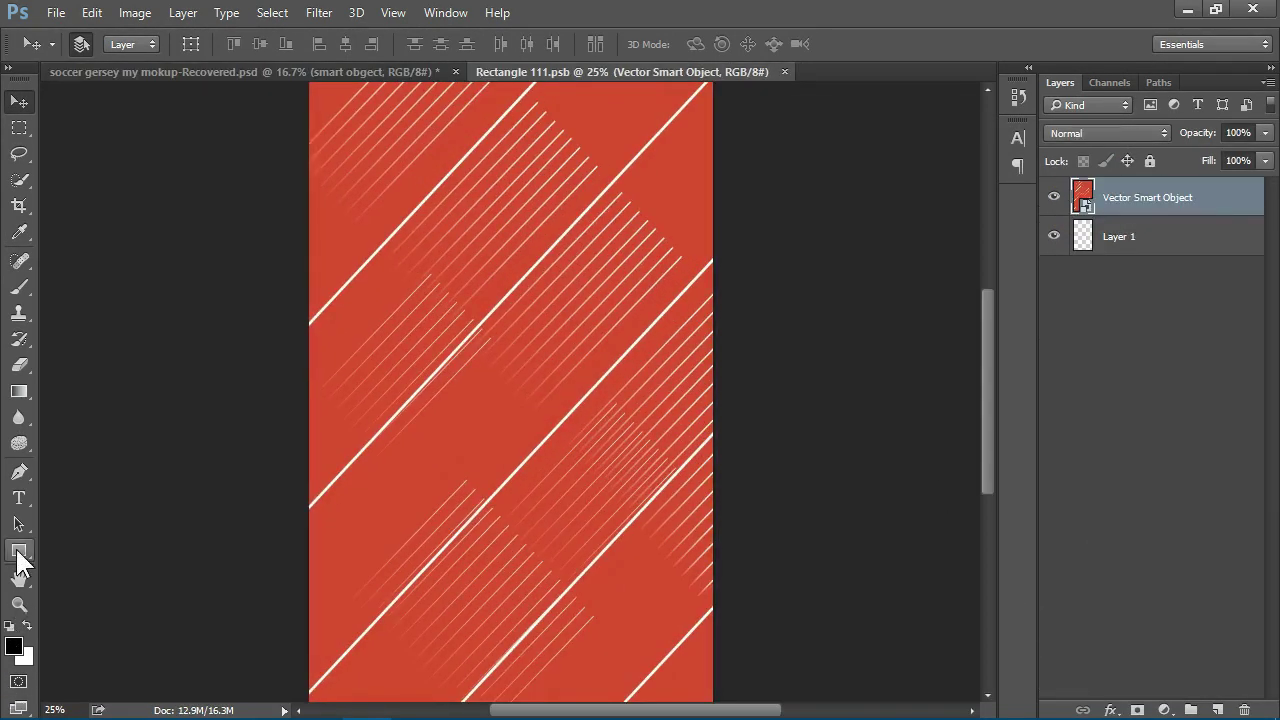
pyautogui.hotkey('ctrl', '-')
pyautogui.click(19, 550)
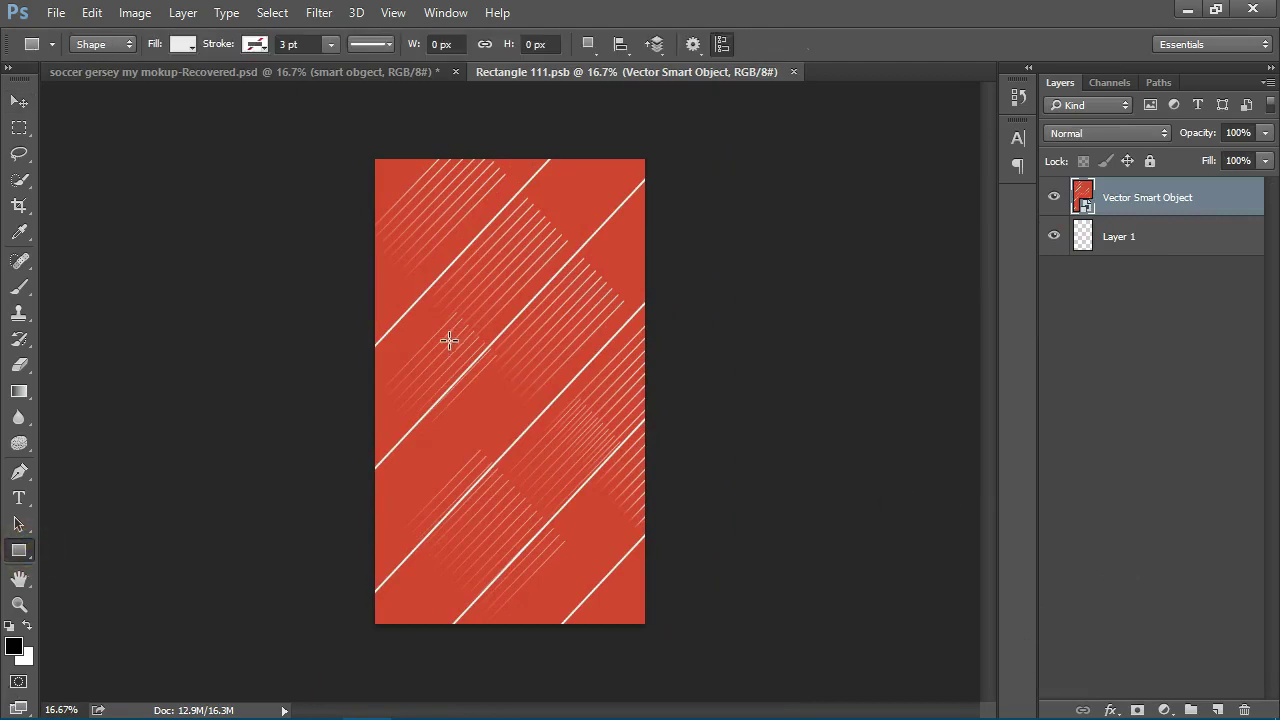
pyautogui.moveTo(449, 341); pyautogui.dragTo(622, 379)
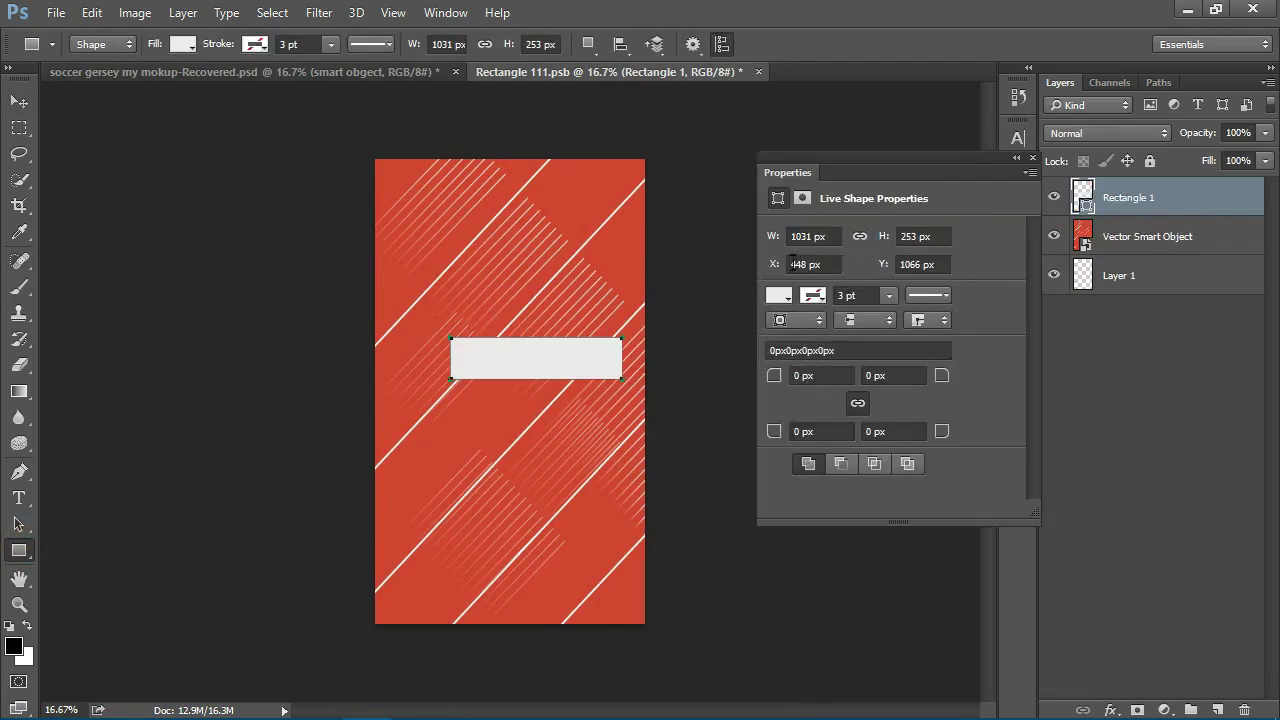
pyautogui.click(777, 295)
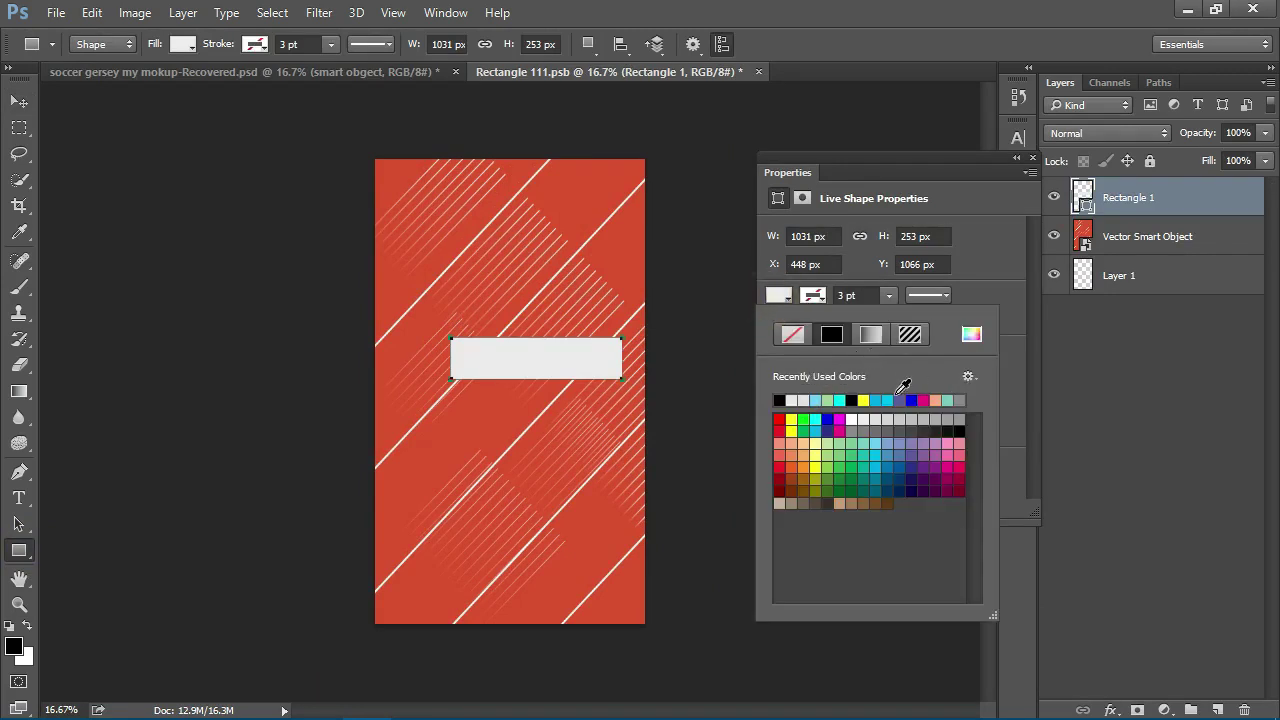
pyautogui.click(856, 418)
# Reposition the white rectangle slightly left and lower, nudging it into place with Shift+arrows.
pyautogui.click(19, 101)
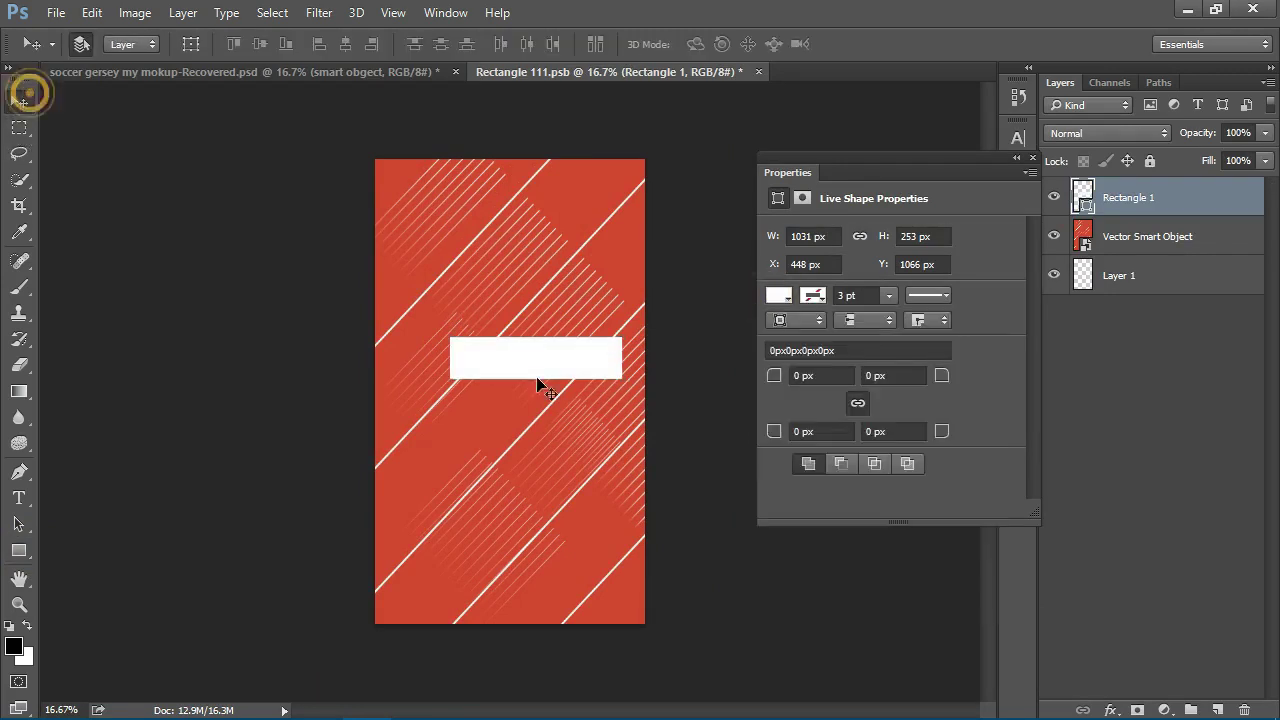
pyautogui.moveTo(560, 362); pyautogui.dragTo(539, 362)
pyautogui.doubleClick(1085, 198)
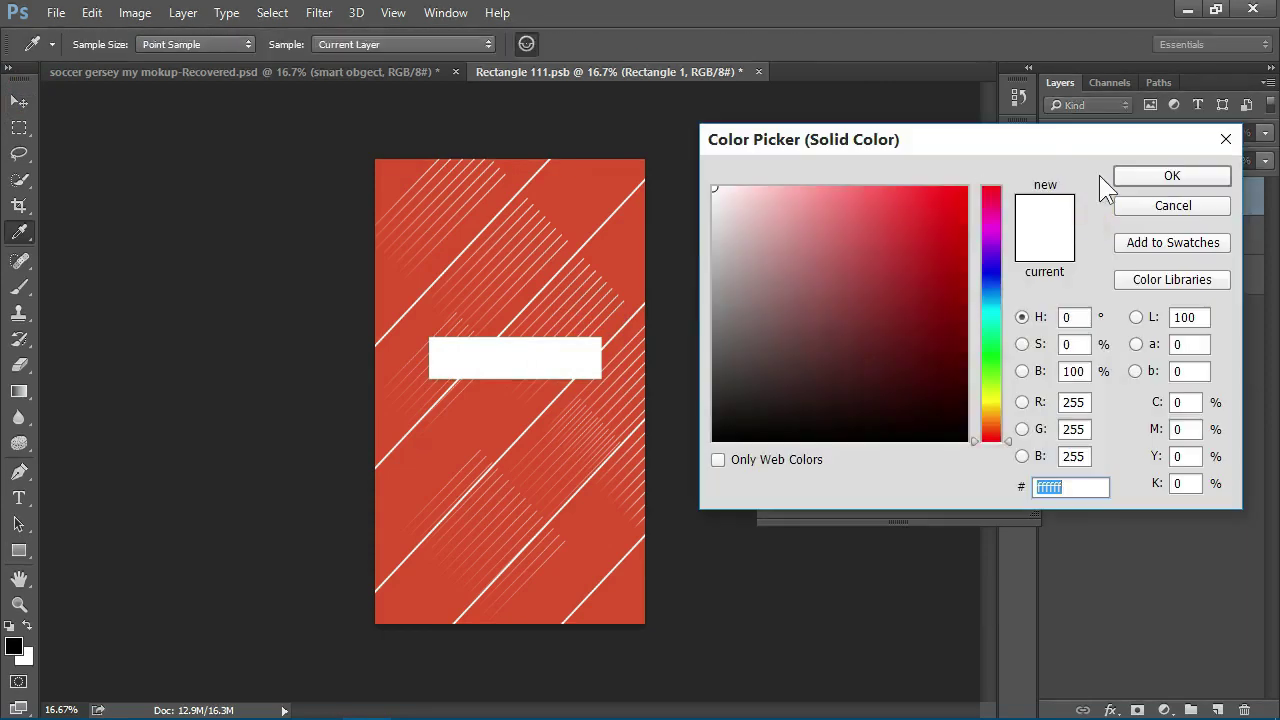
pyautogui.click(1097, 158)
pyautogui.click(1032, 158)
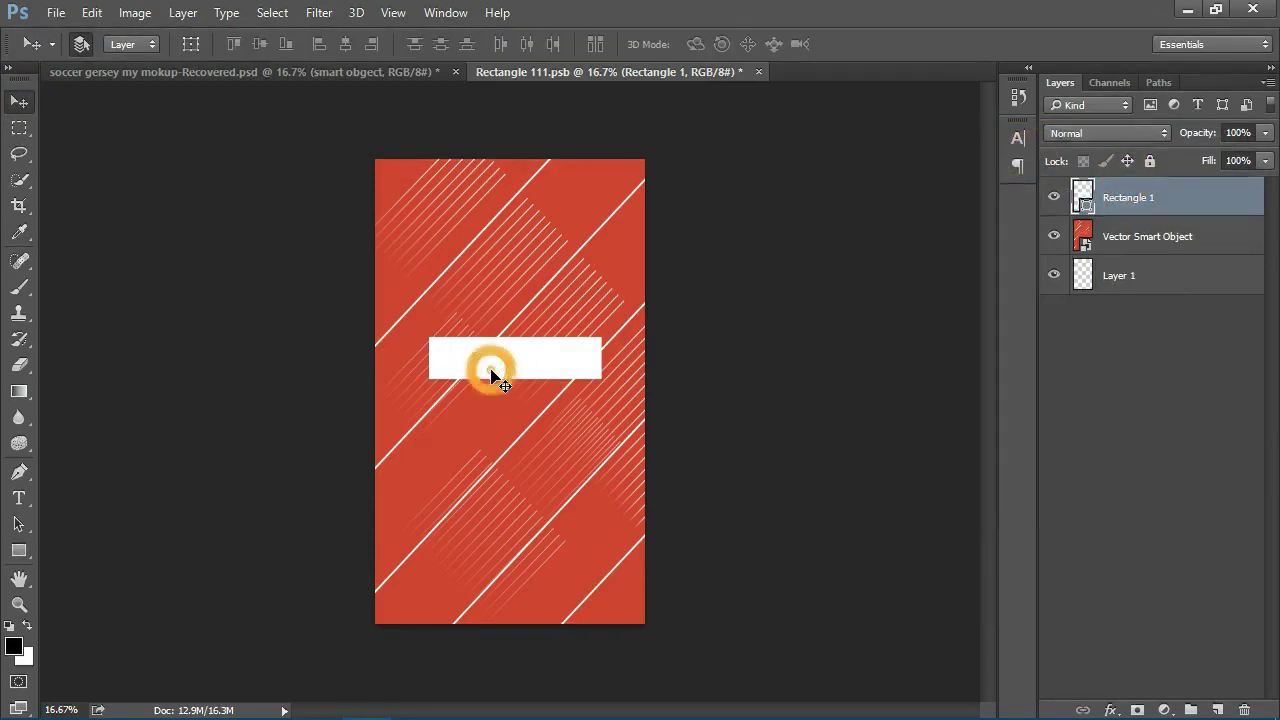
pyautogui.moveTo(499, 369); pyautogui.dragTo(489, 381)
pyautogui.hotkey('shift', 'Right')
pyautogui.hotkey('shift', 'Right')
pyautogui.hotkey('shift', 'Up')
pyautogui.hotkey('shift', 'Up')
pyautogui.hotkey('shift', 'Up')
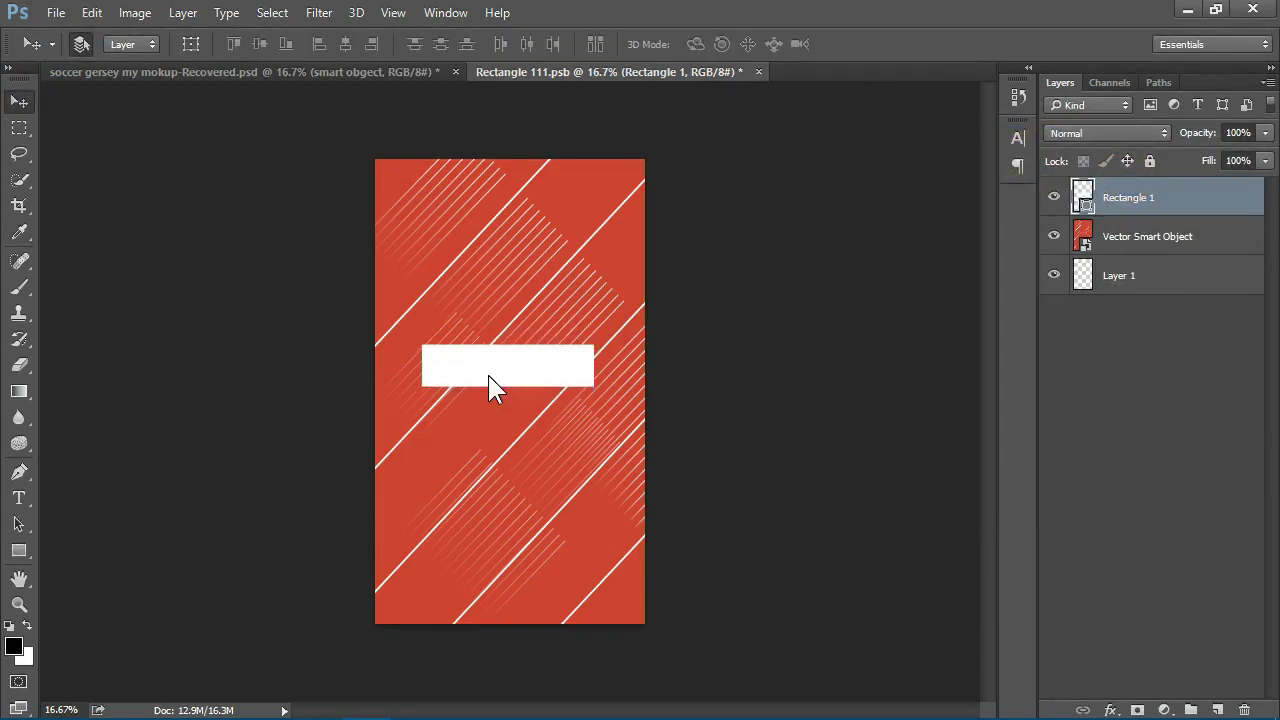
pyautogui.hotkey('shift', 'Right')
pyautogui.hotkey('shift', 'Right')
pyautogui.hotkey('shift', 'Right')
# Add a small 'sponsor' text layer just above the white rectangle.
pyautogui.click(22, 500)
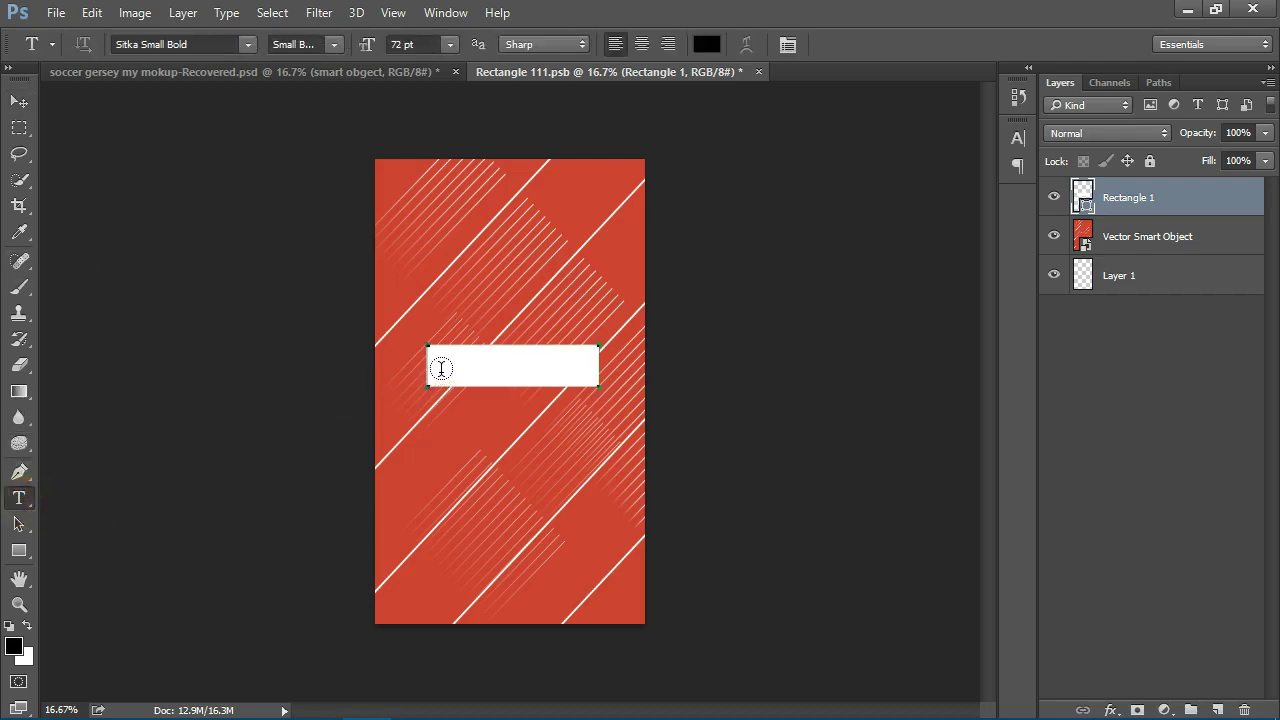
pyautogui.click(441, 369)
pyautogui.write('sponsor')
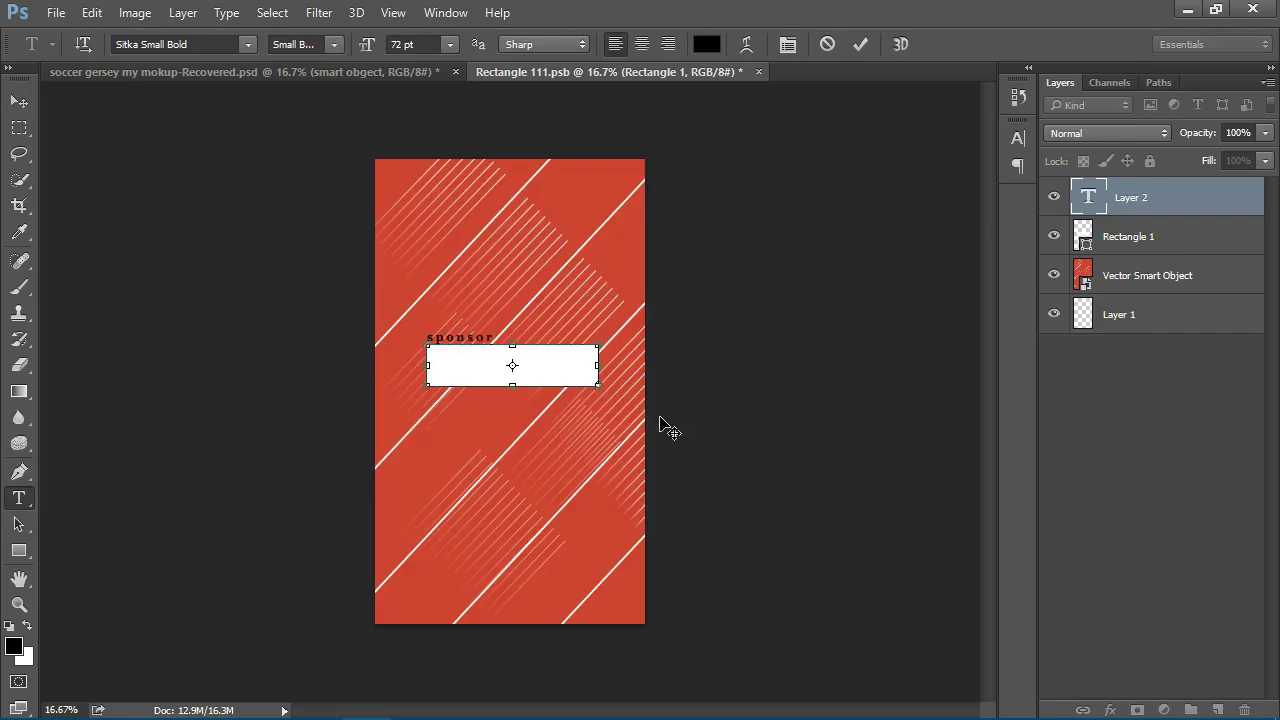
pyautogui.click(19, 102)
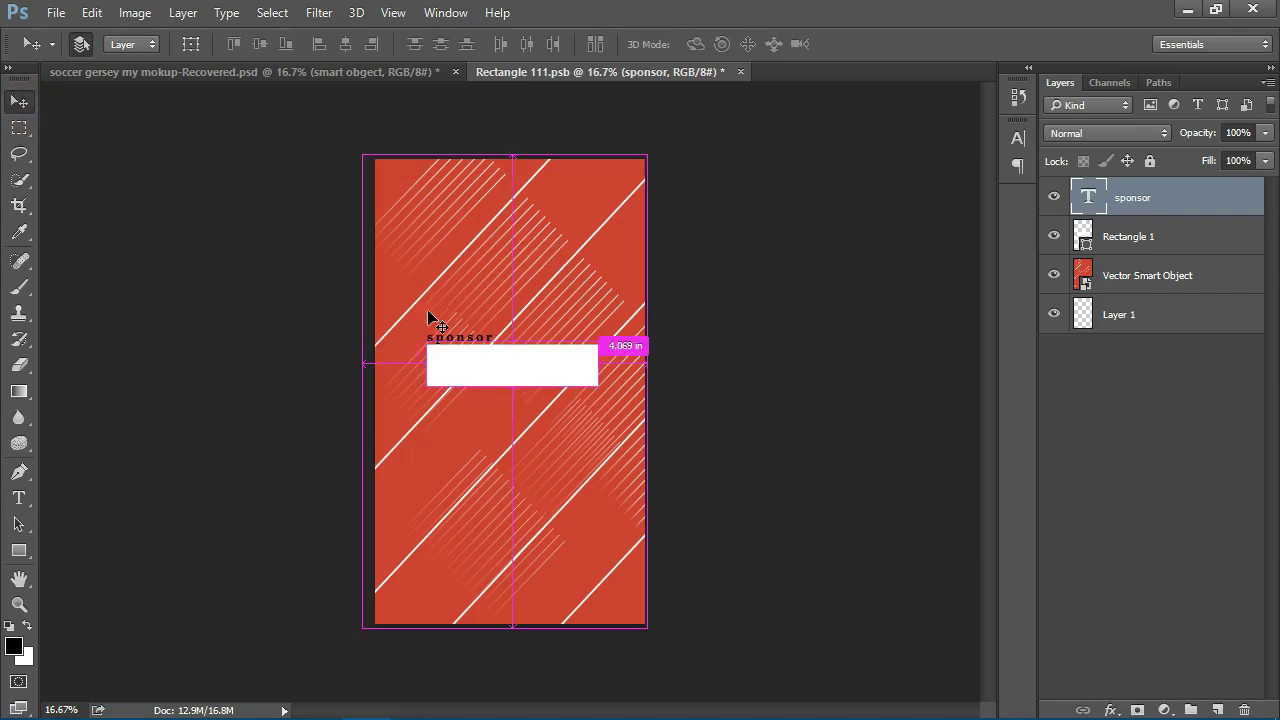
# Try scaling the sponsor text, then cancel the resize and dismiss the transform error.
pyautogui.hotkey('ctrl', 't')
pyautogui.click(598, 388)
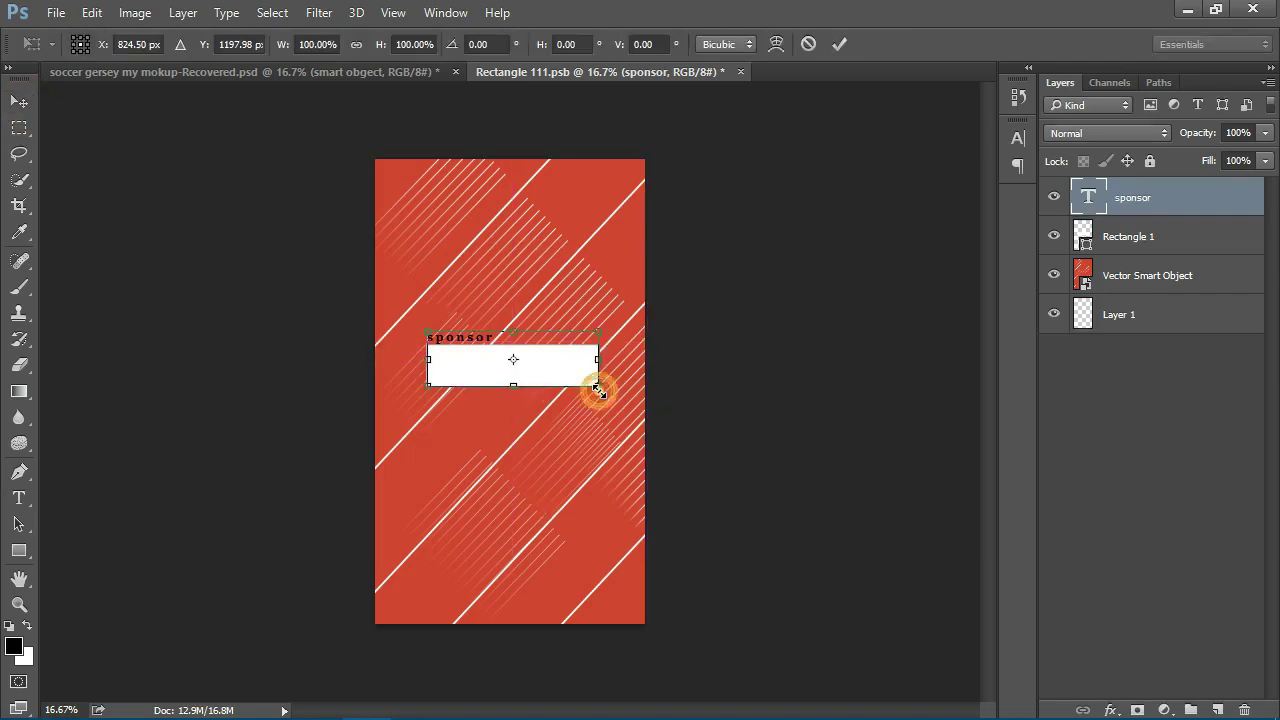
pyautogui.press('Return')
pyautogui.click(19, 497)
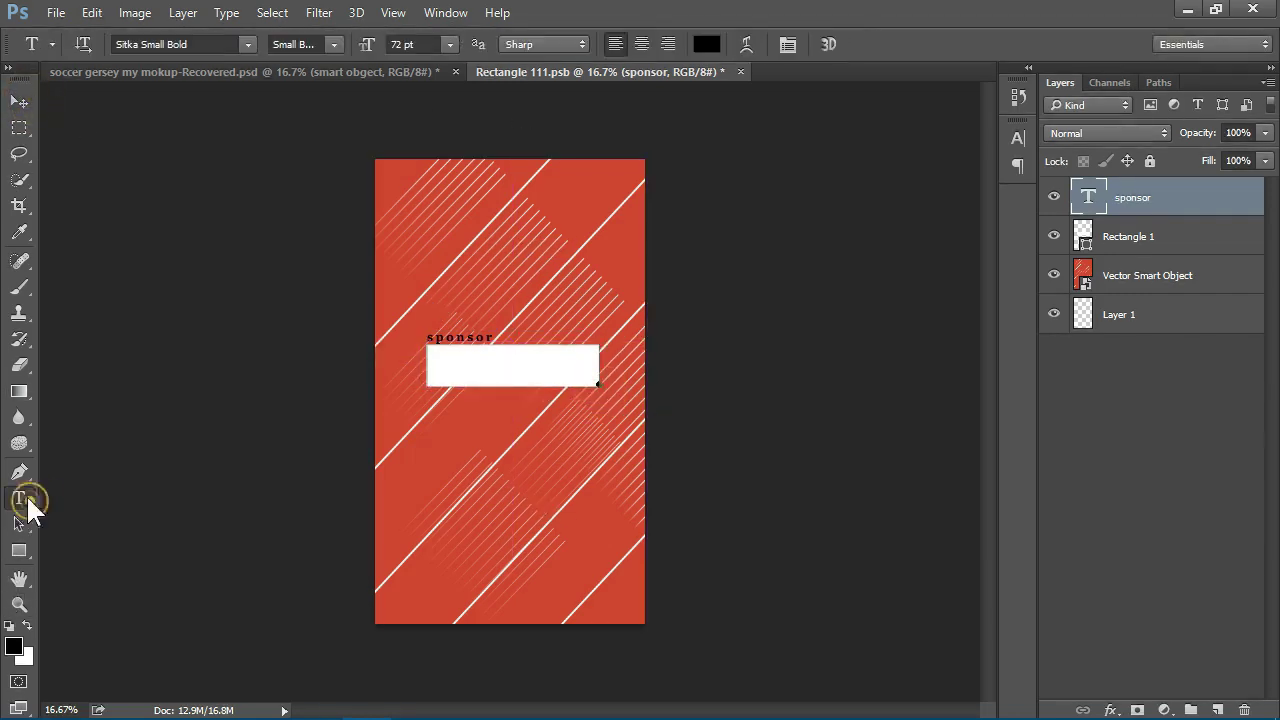
pyautogui.click(450, 45)
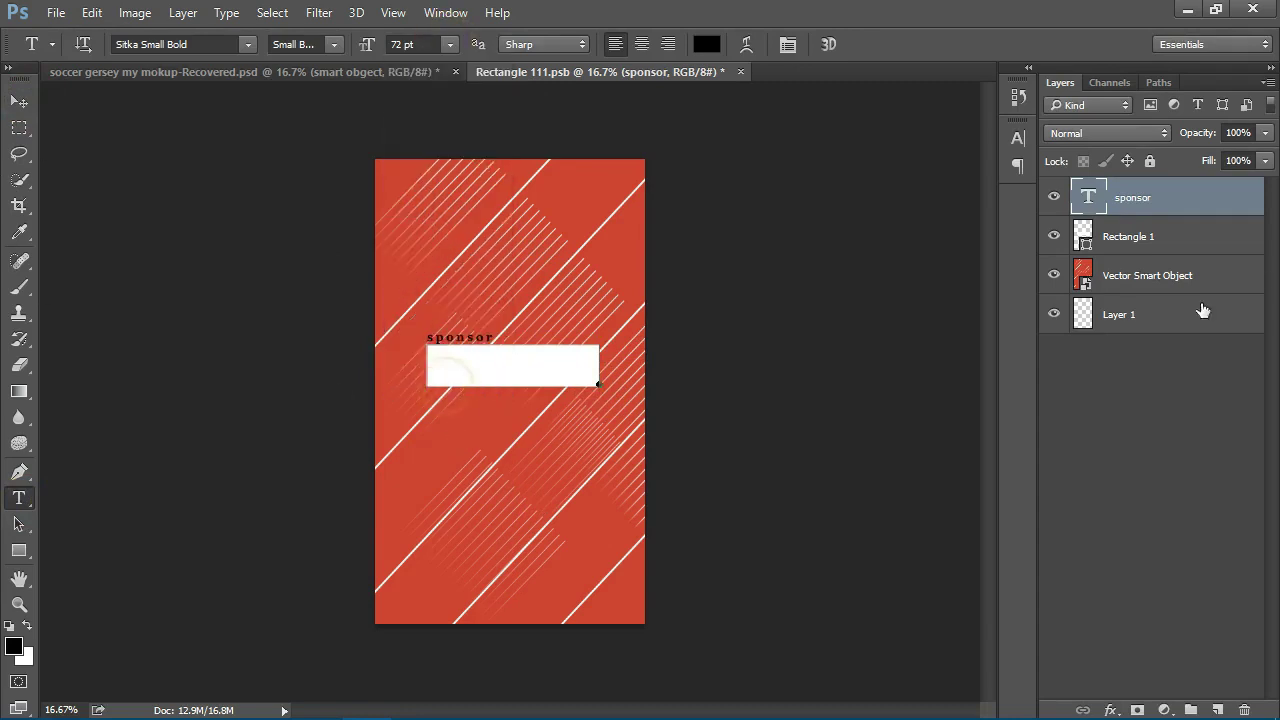
pyautogui.hotkey('ctrl', 't')
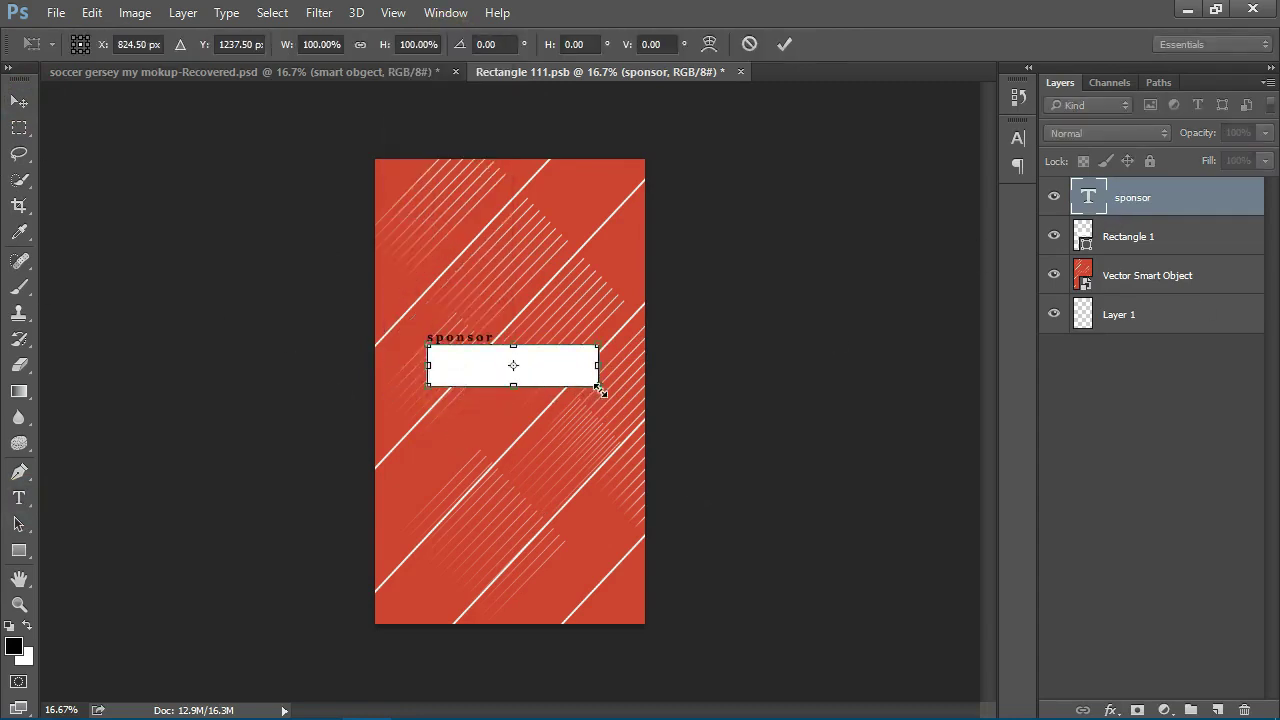
pyautogui.moveTo(600, 390); pyautogui.dragTo(687, 458)
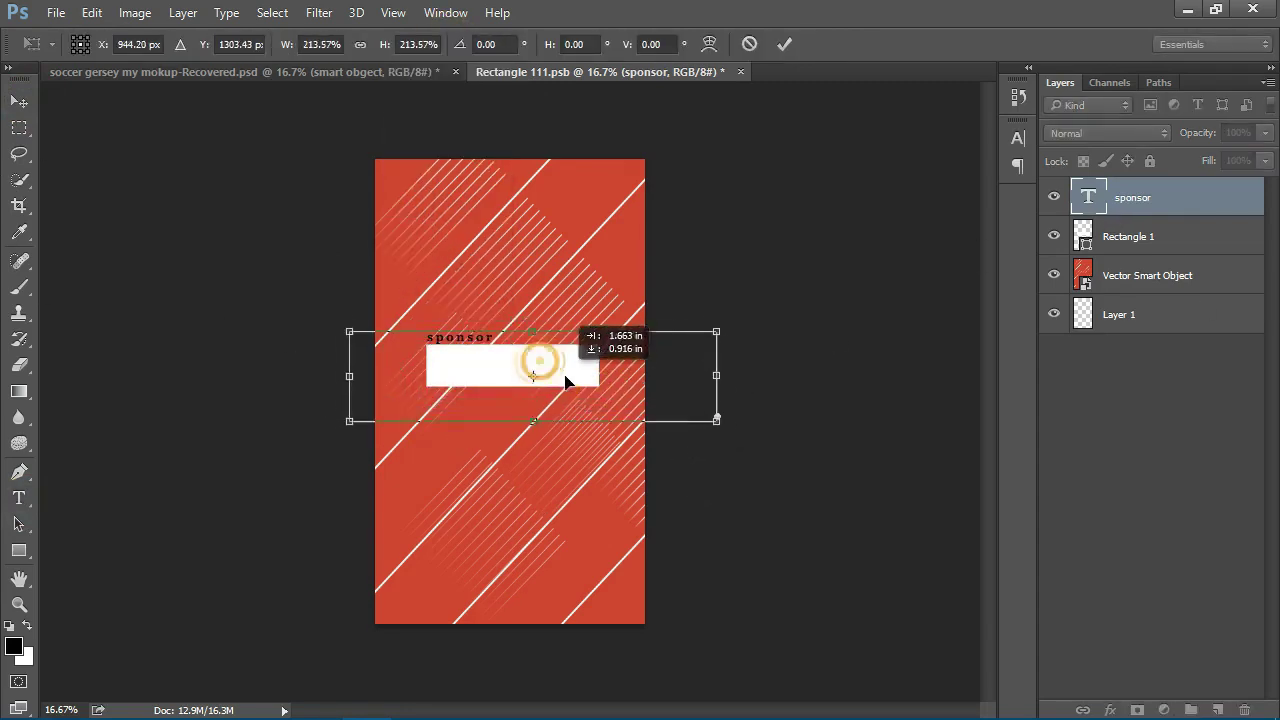
pyautogui.moveTo(600, 380); pyautogui.dragTo(633, 402)
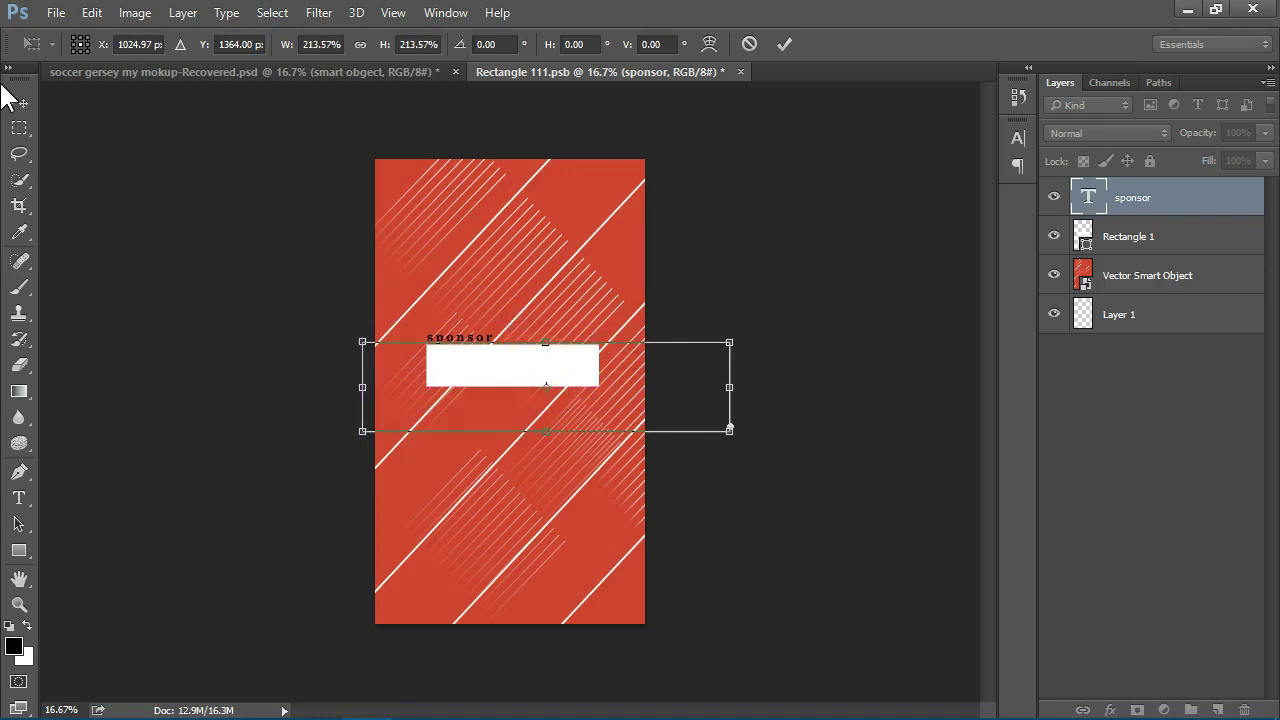
pyautogui.click(19, 498)
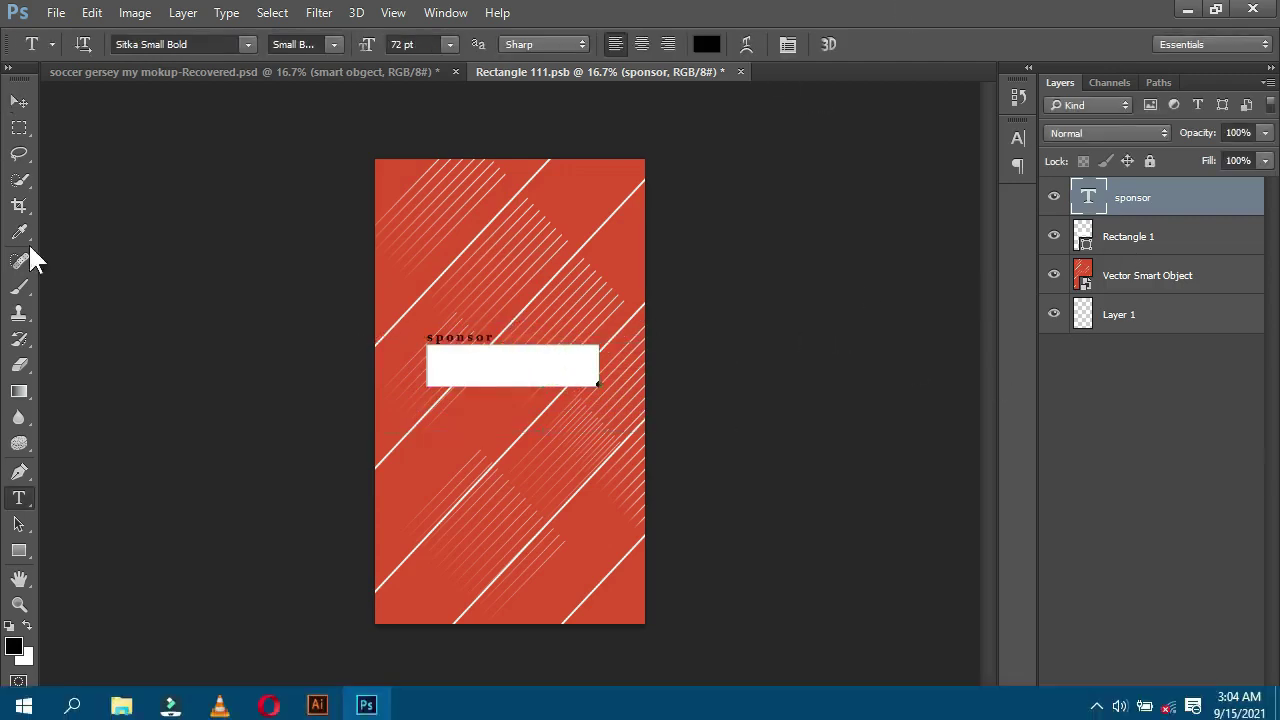
pyautogui.click(19, 101)
pyautogui.click(640, 304)
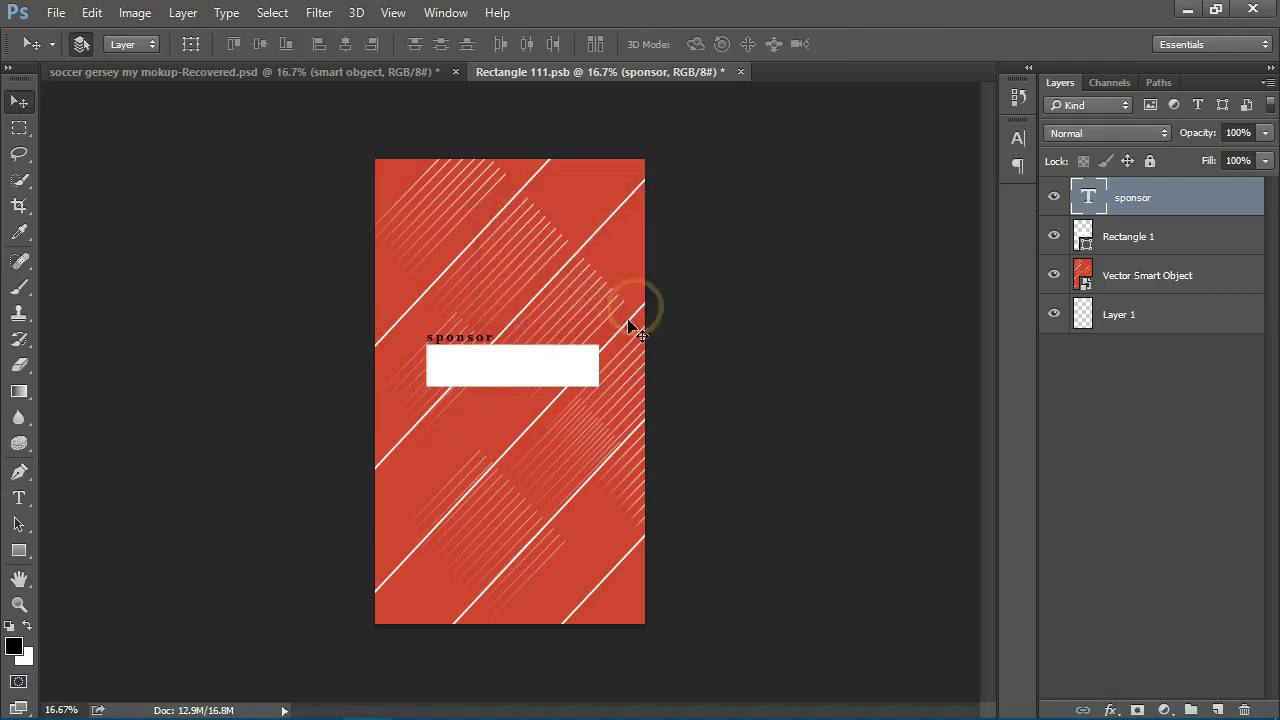
pyautogui.click(1053, 197)
# Scale the sponsor text to about 227%, nudge it into the white box, and save.
pyautogui.hotkey('ctrl', 't')
pyautogui.moveTo(602, 387); pyautogui.dragTo(812, 484)
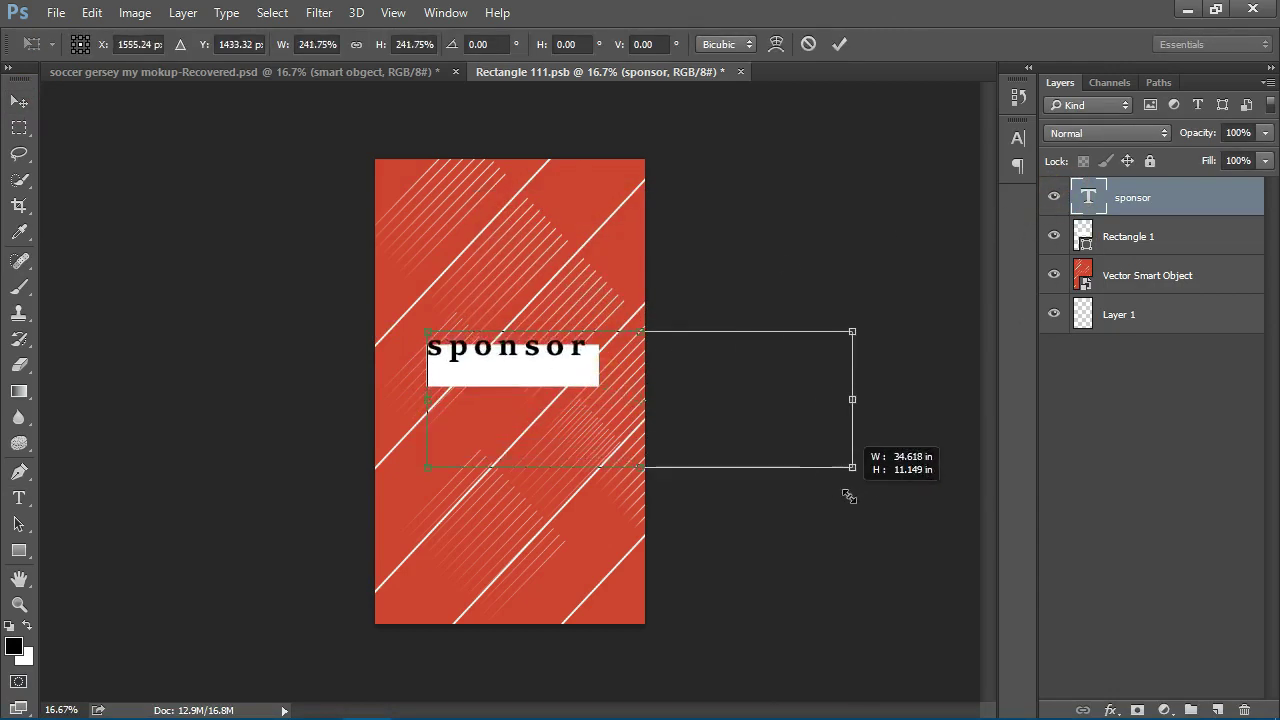
pyautogui.hotkey('shift', 'Down')
pyautogui.hotkey('shift', 'Down')
pyautogui.hotkey('shift', 'Down')
pyautogui.hotkey('shift', 'Down')
pyautogui.hotkey('shift', 'Down')
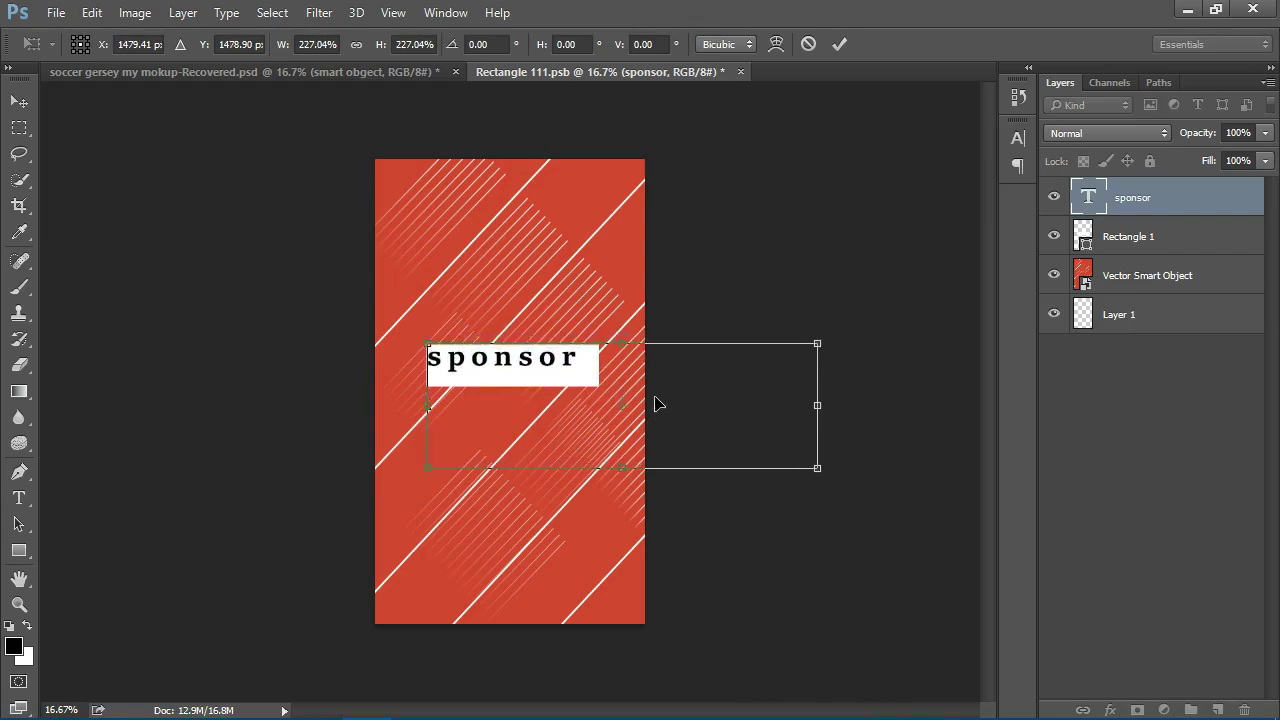
pyautogui.hotkey('shift', 'Right')
pyautogui.hotkey('shift', 'Right')
pyautogui.hotkey('shift', 'Down')
pyautogui.hotkey('shift', 'Down')
pyautogui.hotkey('shift', 'Down')
pyautogui.hotkey('shift', 'Right')
pyautogui.hotkey('shift', 'Right')
pyautogui.hotkey('shift', 'Down')
pyautogui.hotkey('shift', 'Down')
pyautogui.hotkey('shift', 'Down')
pyautogui.hotkey('shift', 'Right')
pyautogui.hotkey('shift', 'Right')
pyautogui.hotkey('shift', 'Up')
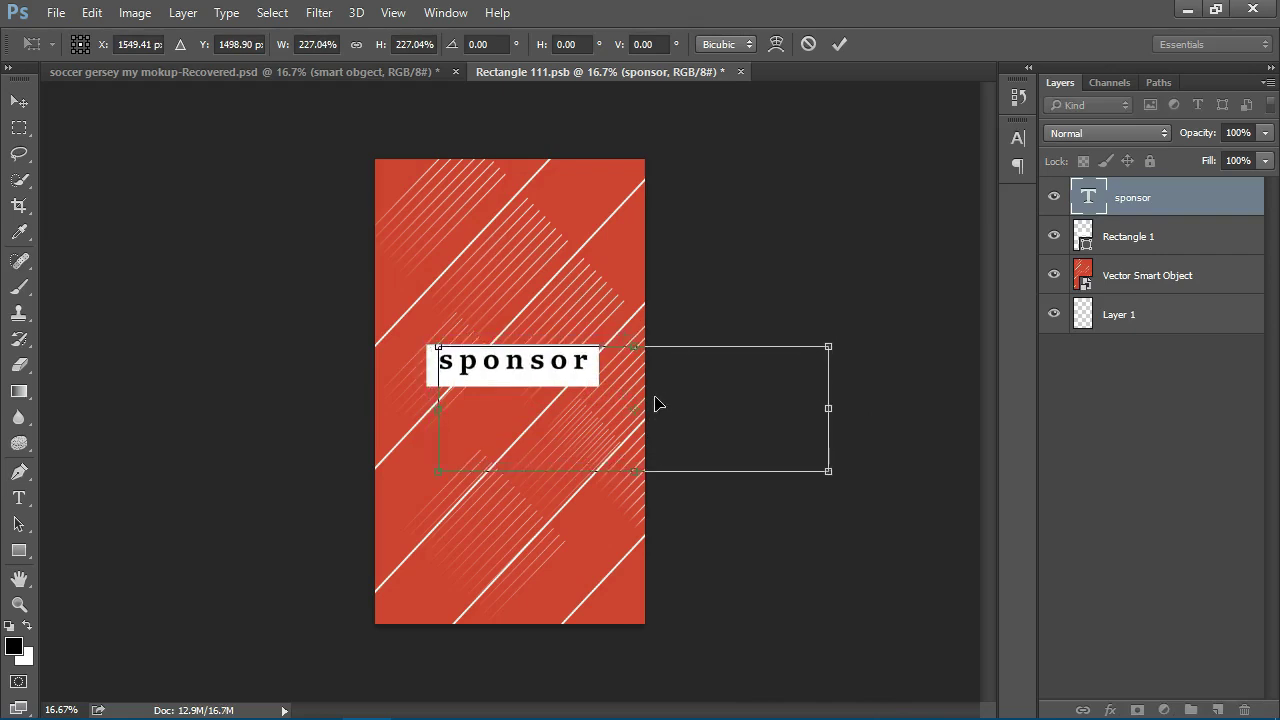
pyautogui.hotkey('shift', 'Right')
pyautogui.press('Escape')
pyautogui.hotkey('ctrl', 's')
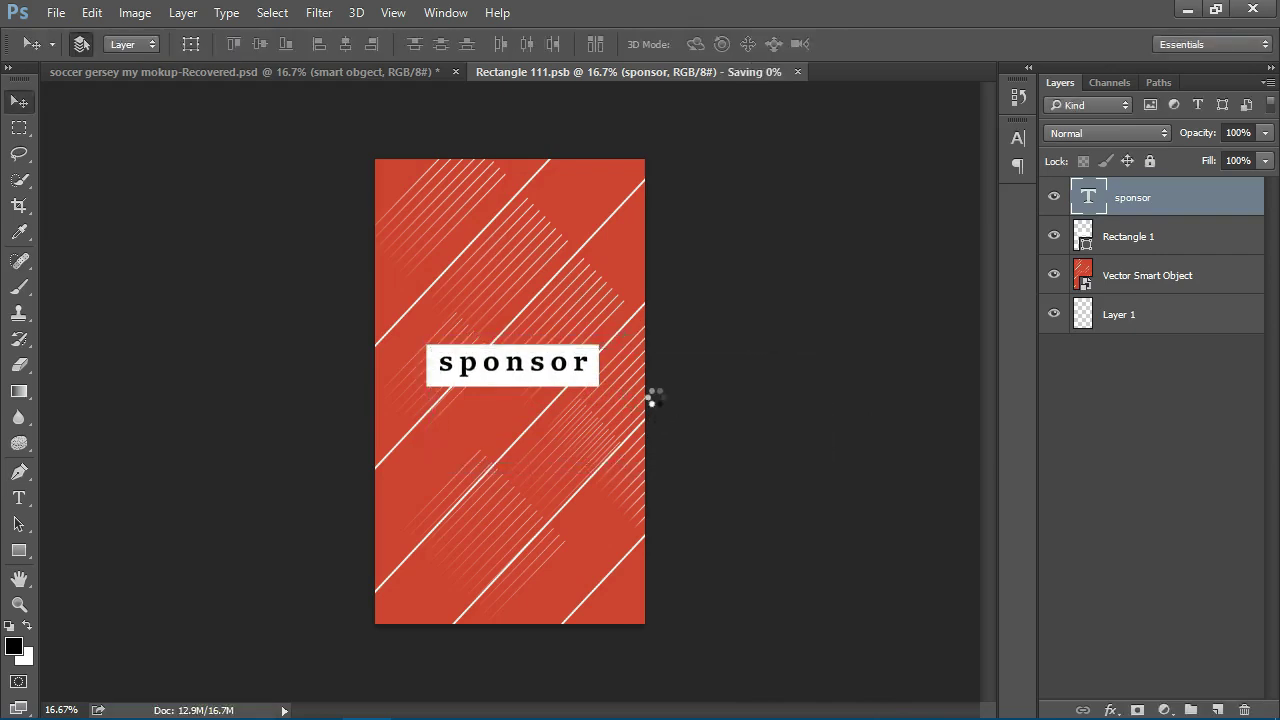
# Save the pattern file, check the jersey mockup, and float the sponsor artwork beside it.
pyautogui.click(428, 80)
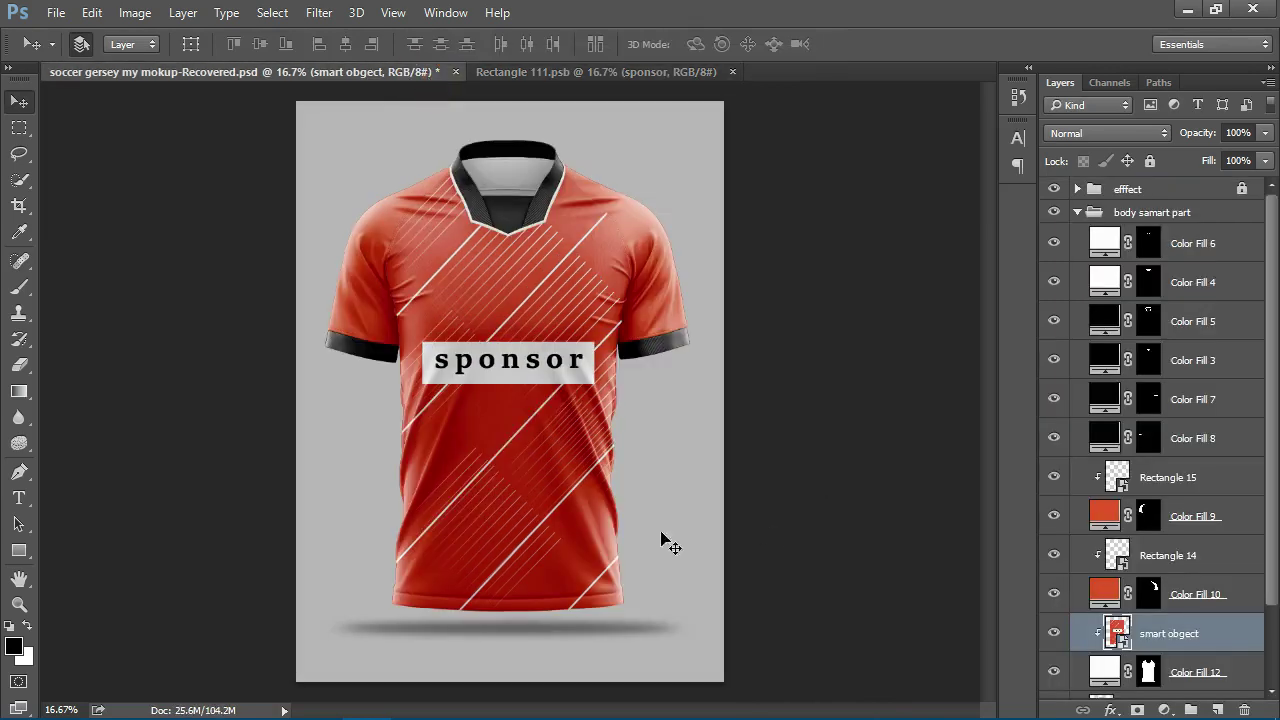
pyautogui.hotkey('ctrl', '-')
pyautogui.hotkey('ctrl', '-')
pyautogui.hotkey('ctrl', '+')
pyautogui.click(660, 72)
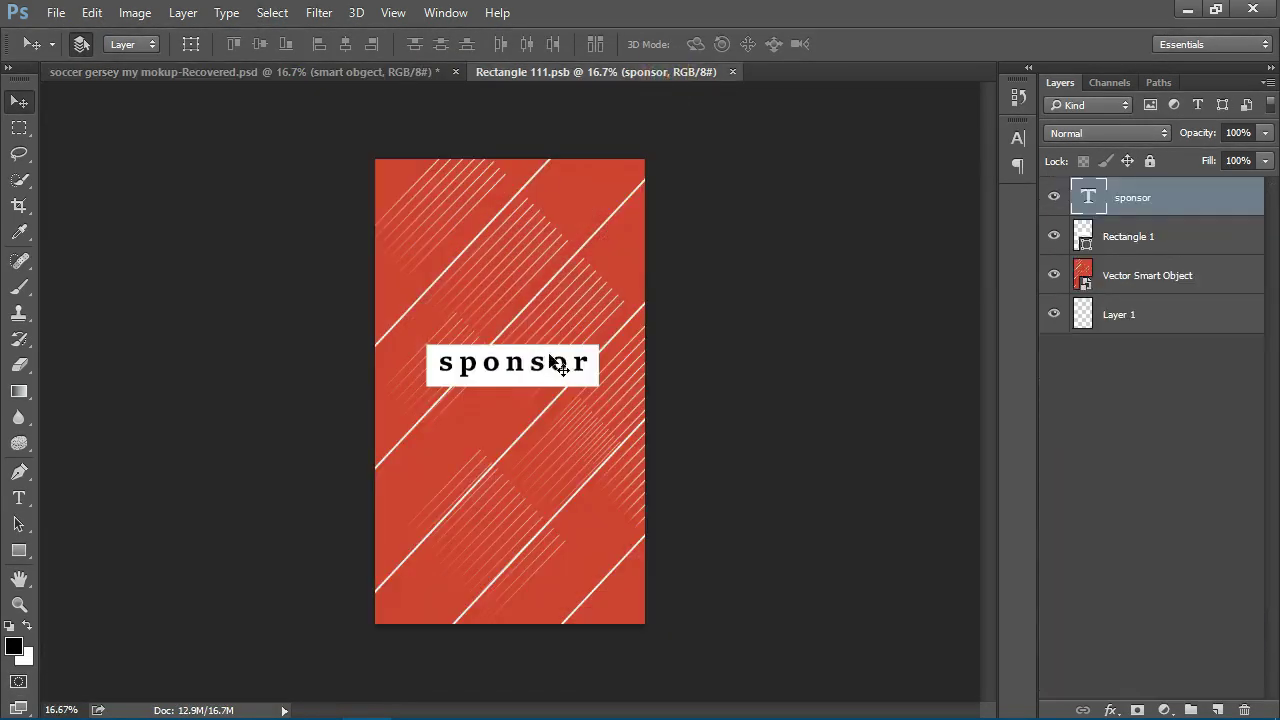
pyautogui.hotkey('ctrl', 's')
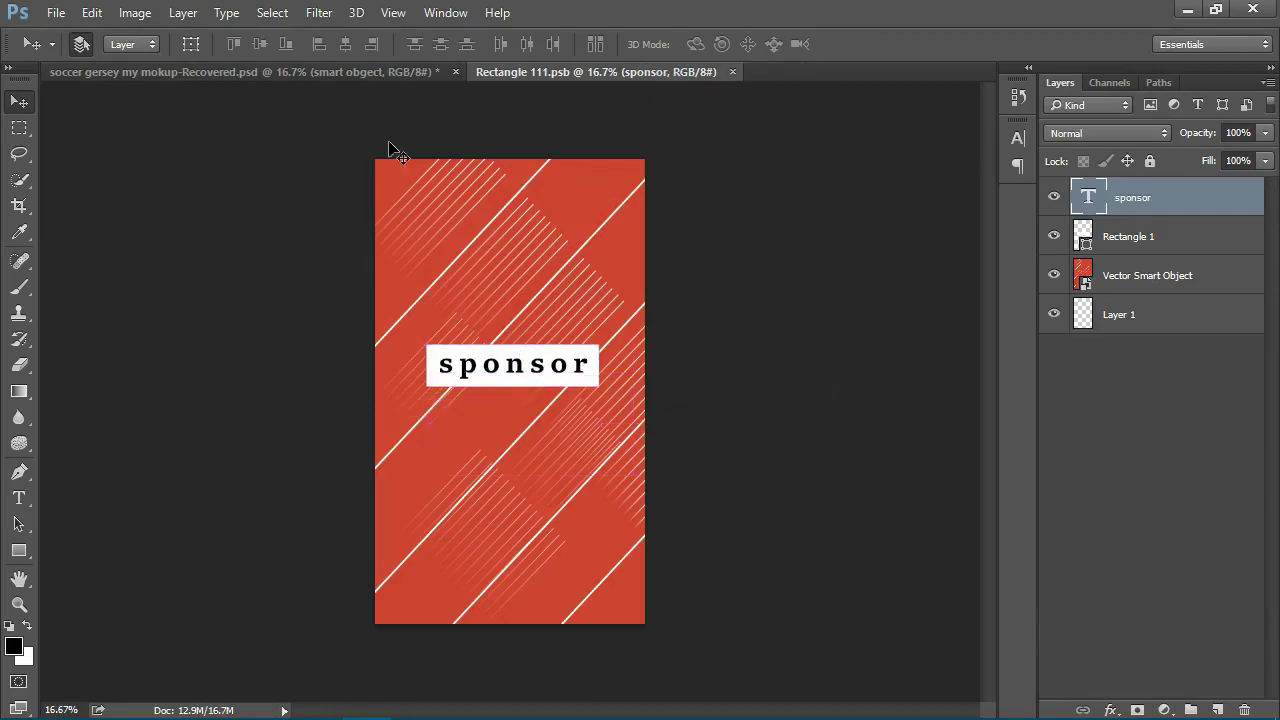
pyautogui.click(368, 74)
pyautogui.hotkey('ctrl', '-')
pyautogui.hotkey('ctrl', '+')
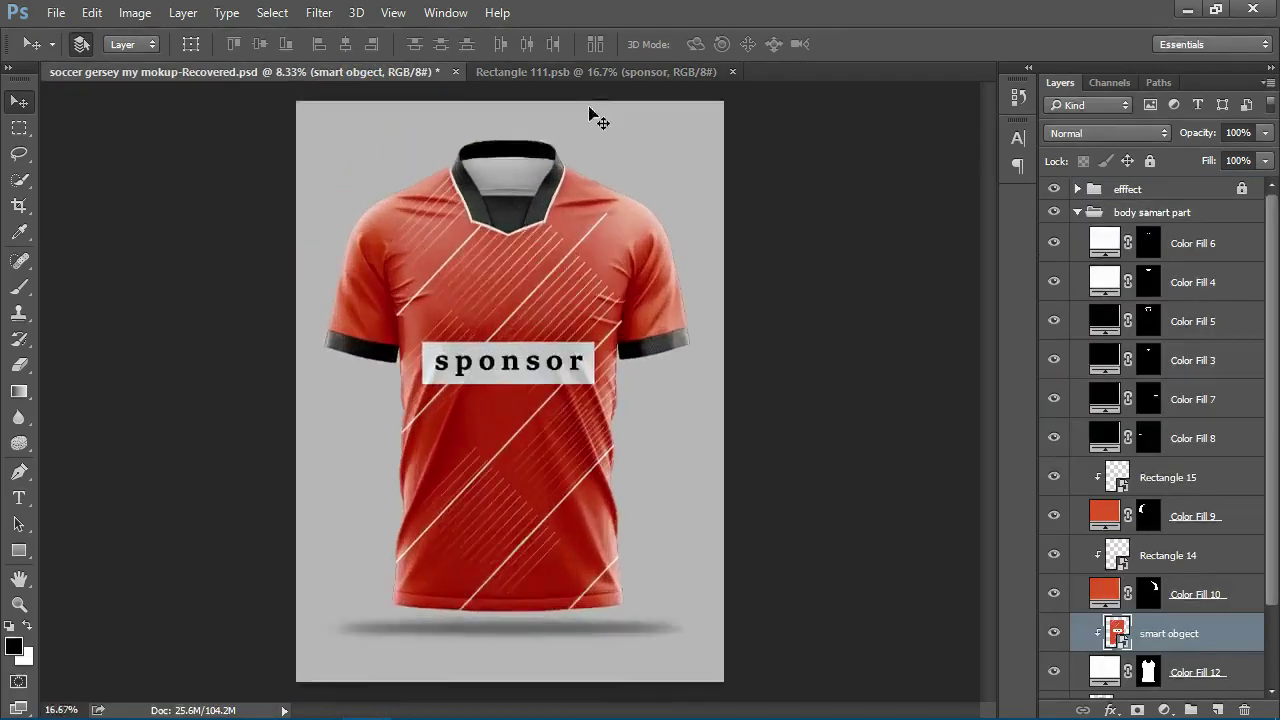
pyautogui.hotkey('ctrl', '+')
pyautogui.moveTo(626, 72); pyautogui.dragTo(872, 130)
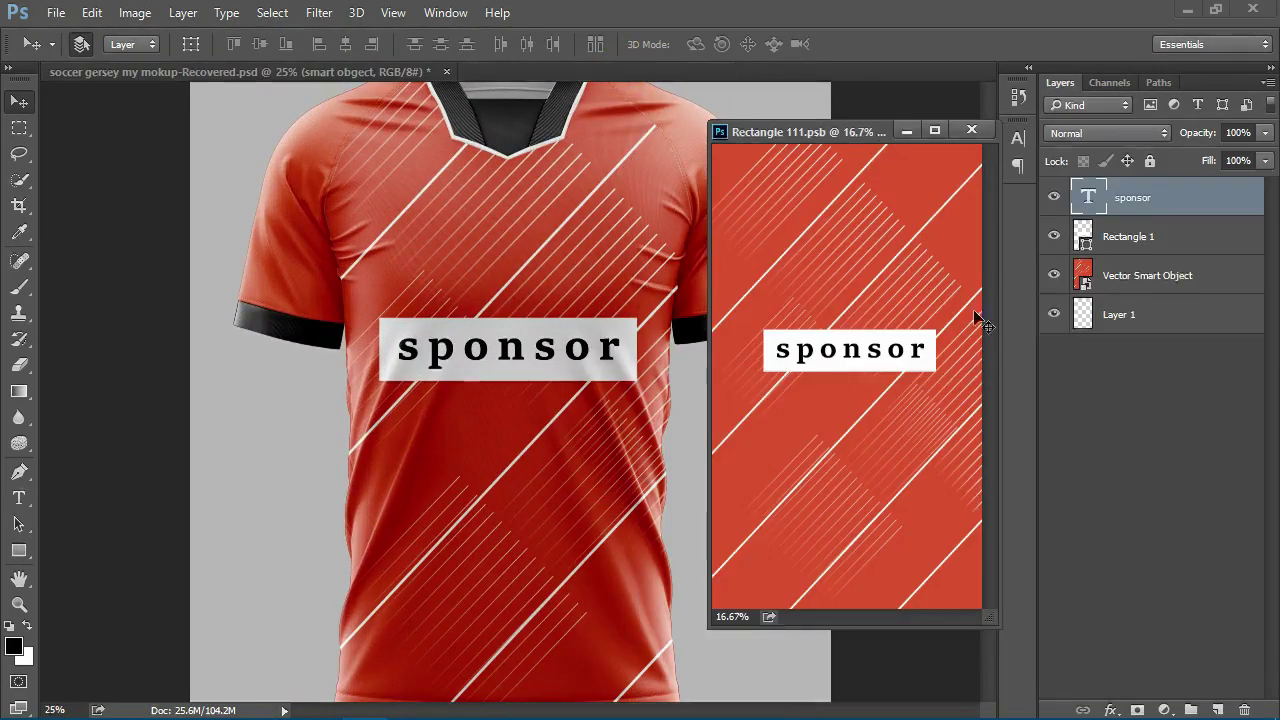
# Transform the sponsor and Rectangle 1 layers together: taller, slightly narrower, and lower.
pyautogui.keyDown('shift'); pyautogui.click(1125, 238); pyautogui.keyUp('shift')
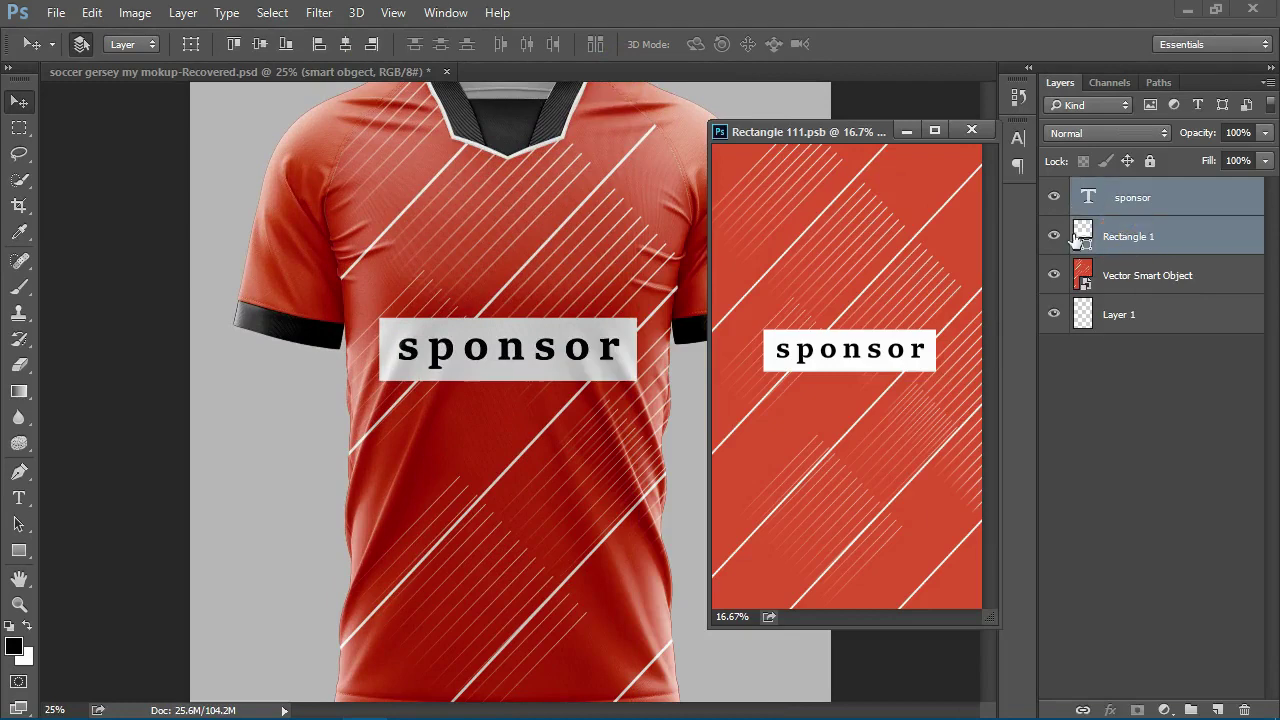
pyautogui.click(910, 266)
pyautogui.hotkey('ctrl', '-')
pyautogui.click(1128, 238)
pyautogui.keyDown('shift'); pyautogui.click(1128, 205); pyautogui.keyUp('shift')
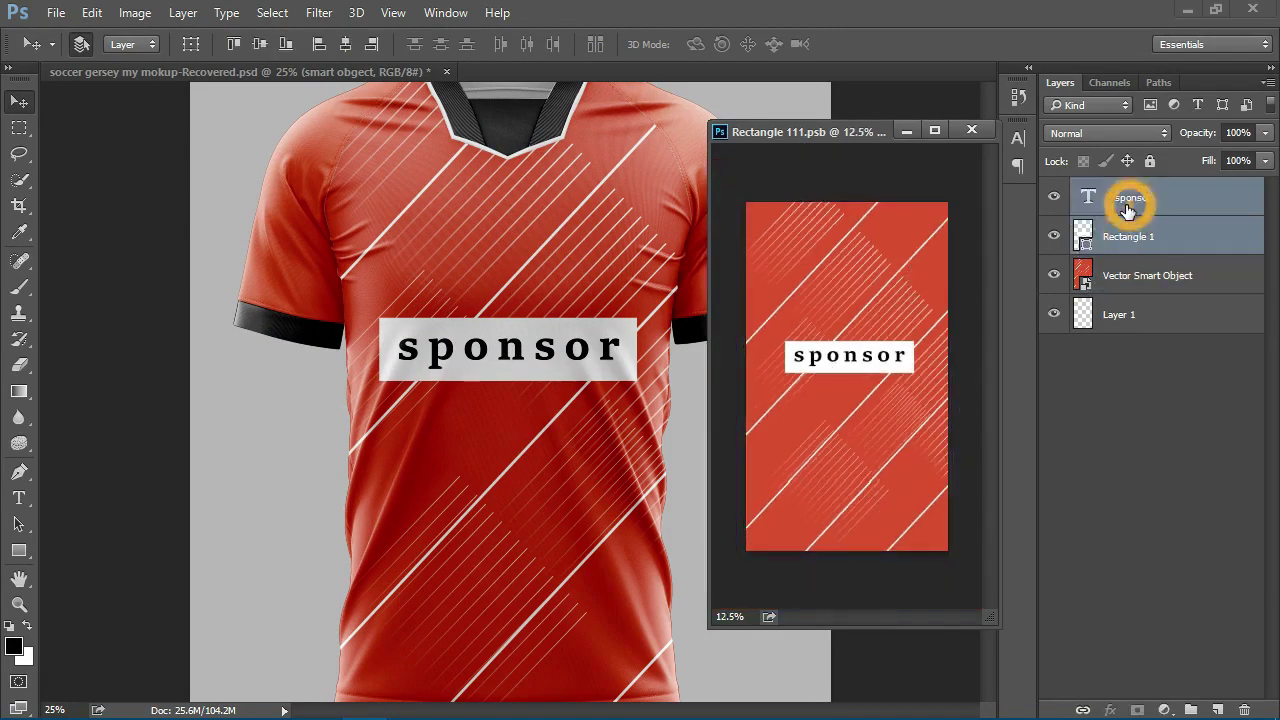
pyautogui.hotkey('ctrl', 't')
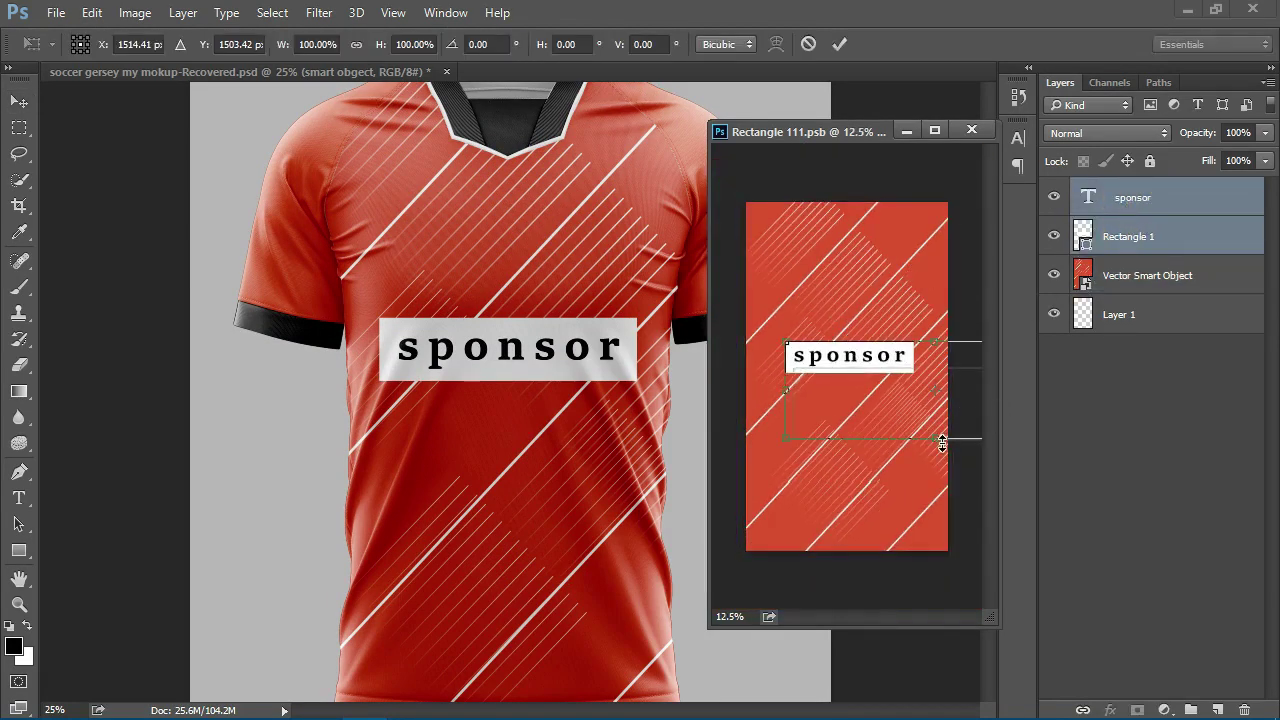
pyautogui.moveTo(941, 443); pyautogui.dragTo(943, 455)
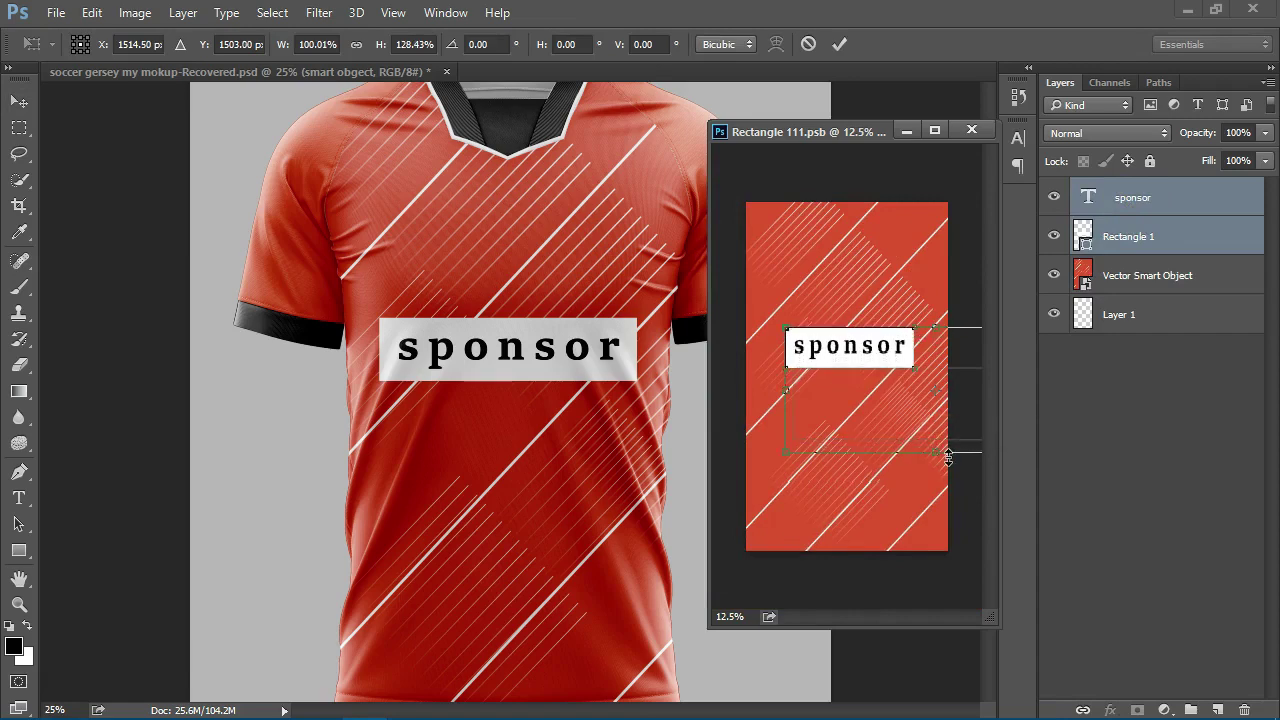
pyautogui.moveTo(789, 383); pyautogui.dragTo(830, 370)
pyautogui.press('Return')
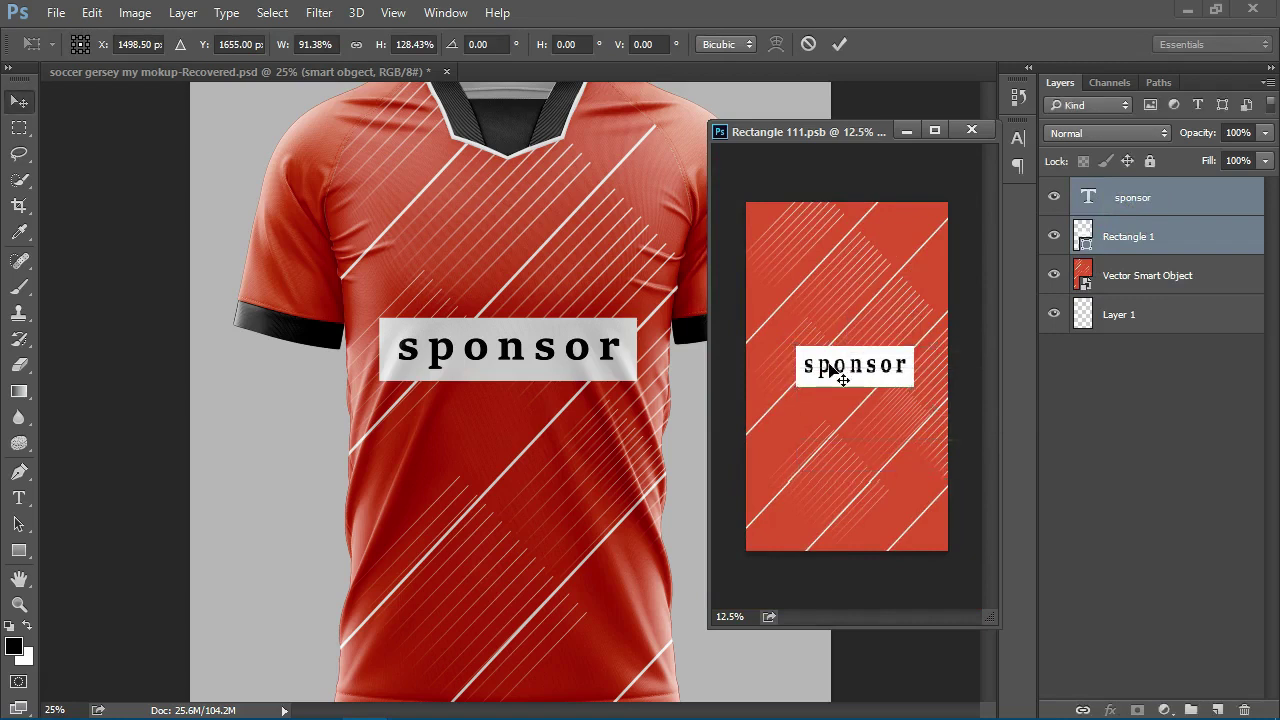
# Save, shift the sponsor box slightly left, save again, and return to the jersey mockup.
pyautogui.hotkey('ctrl', 's')
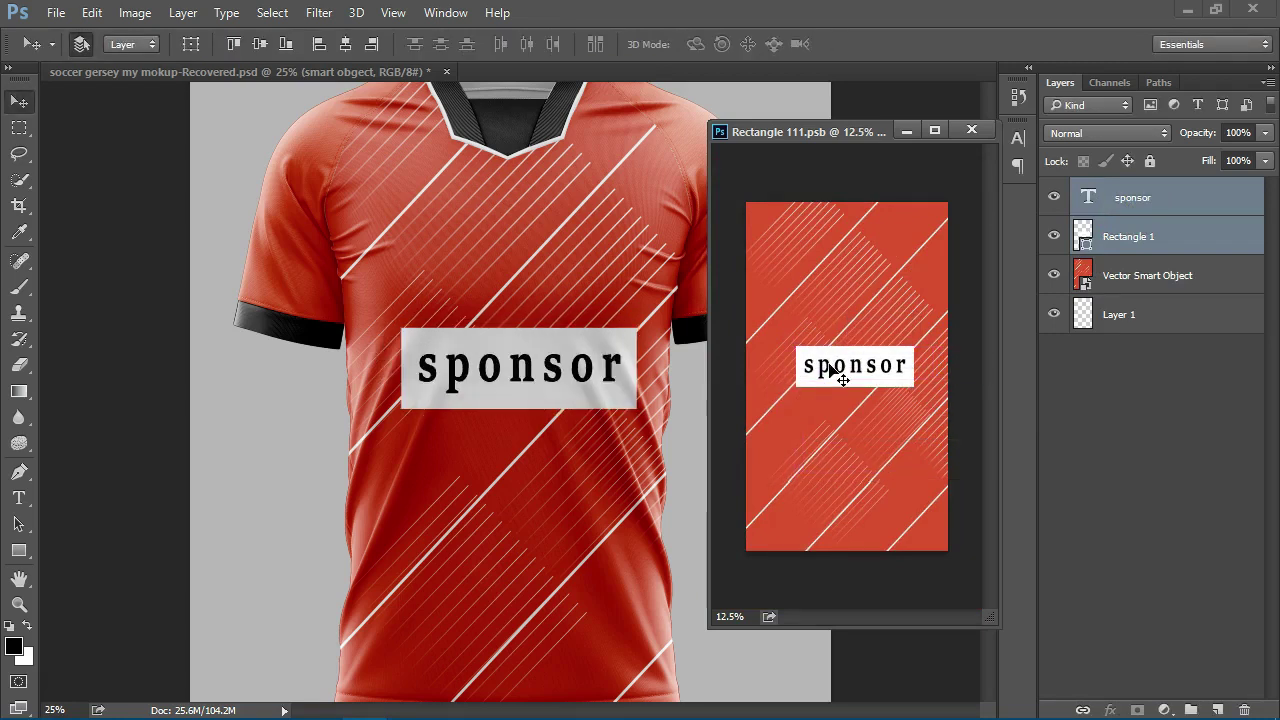
pyautogui.moveTo(828, 370); pyautogui.dragTo(826, 370)
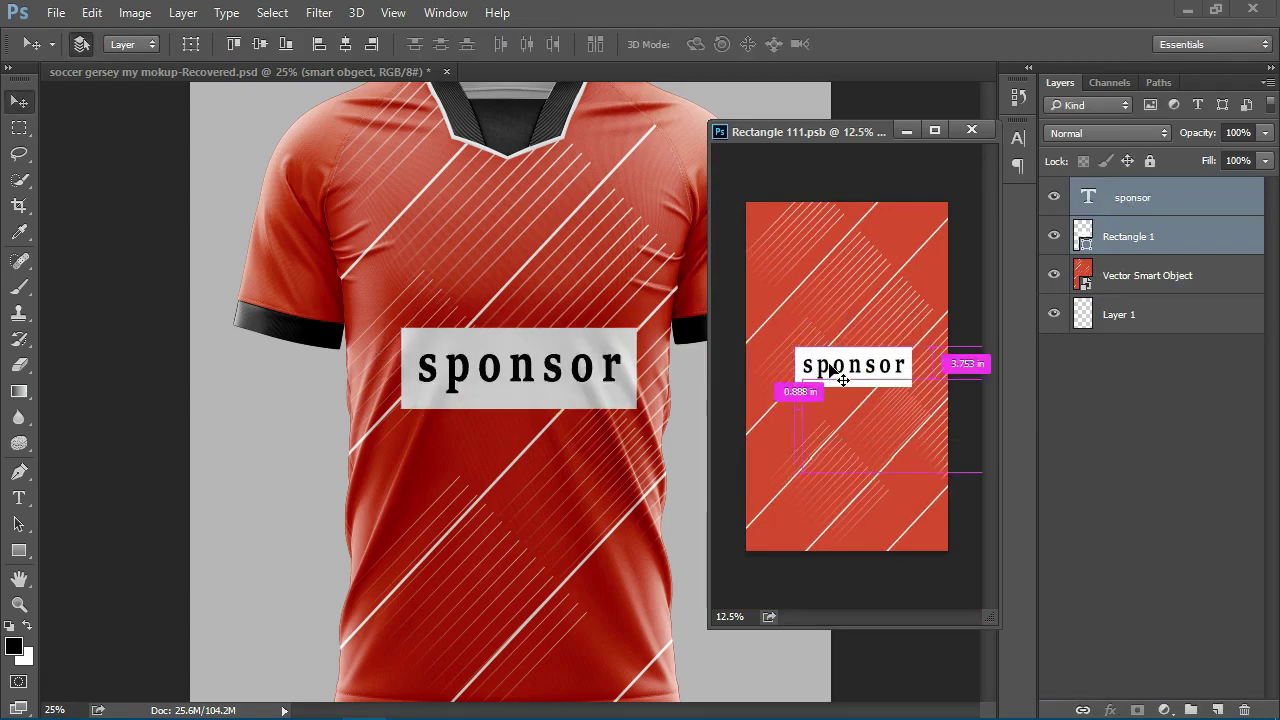
pyautogui.hotkey('ctrl', 's')
pyautogui.hotkey('ctrl', '-')
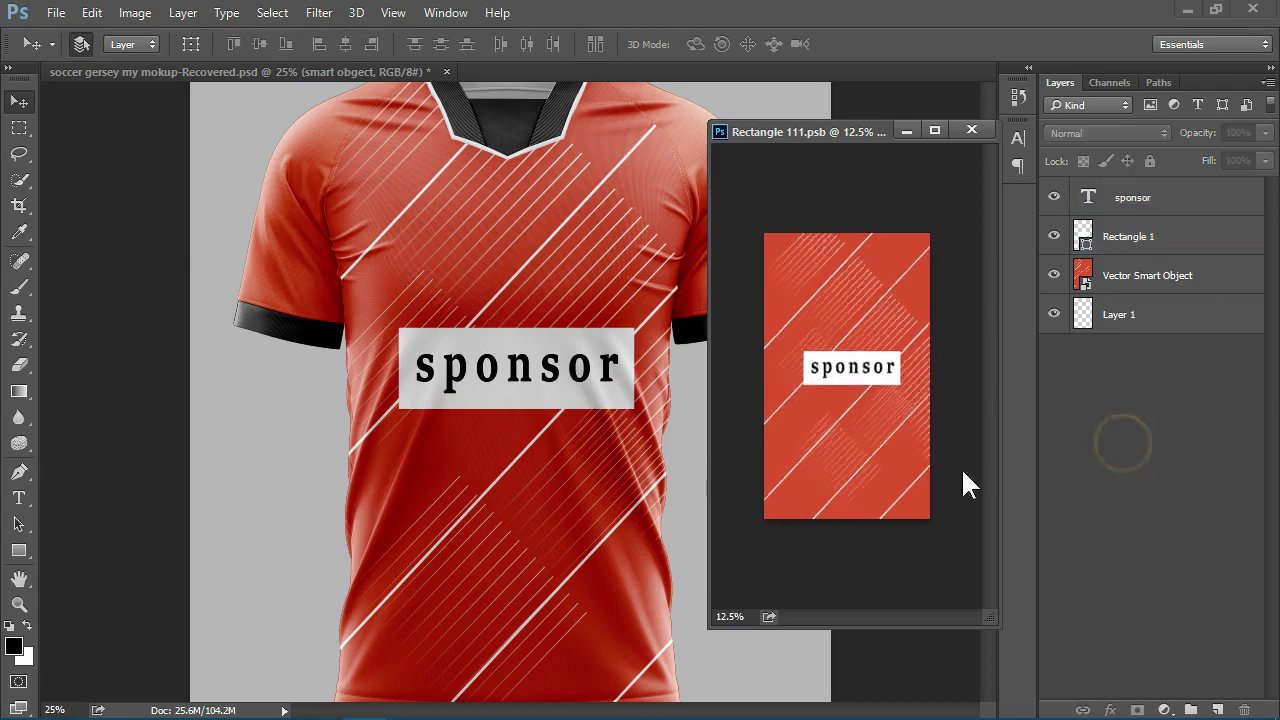
pyautogui.click(260, 457)
pyautogui.hotkey('ctrl', '-')
# Select the sponsor text and box layers and nudge them left.
pyautogui.hotkey('ctrl', '+')
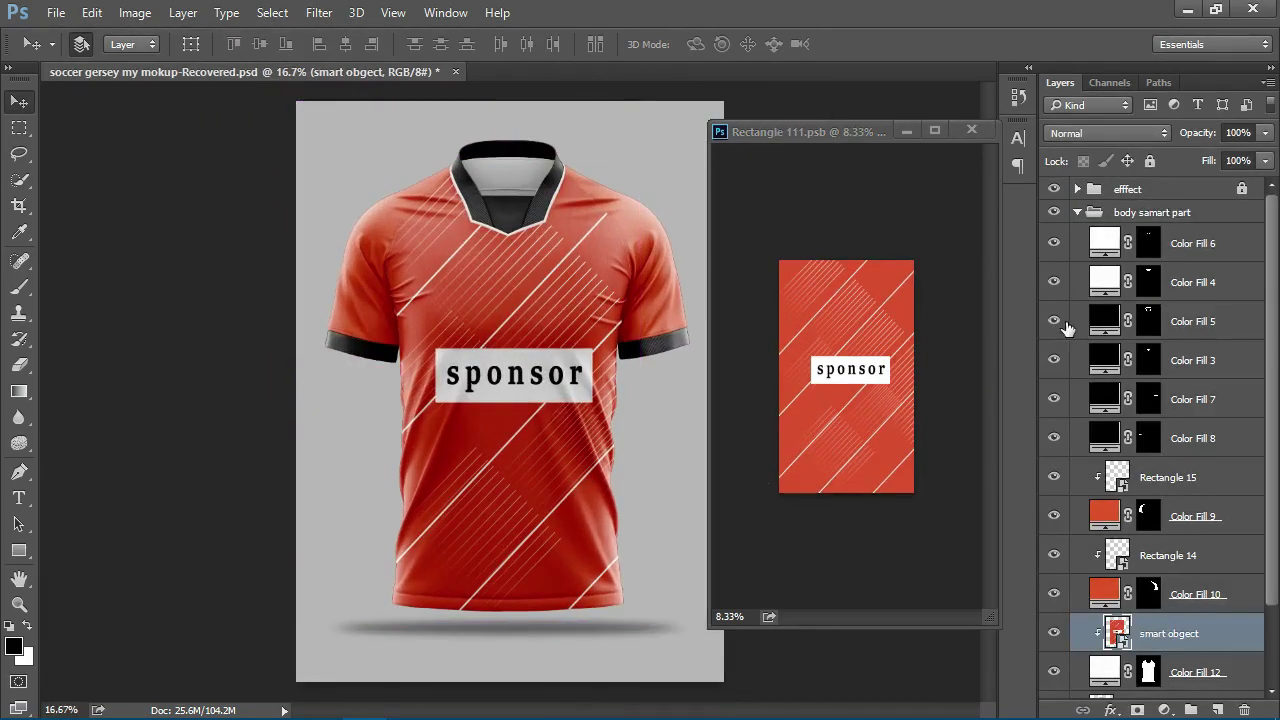
pyautogui.click(881, 392)
pyautogui.click(1185, 242)
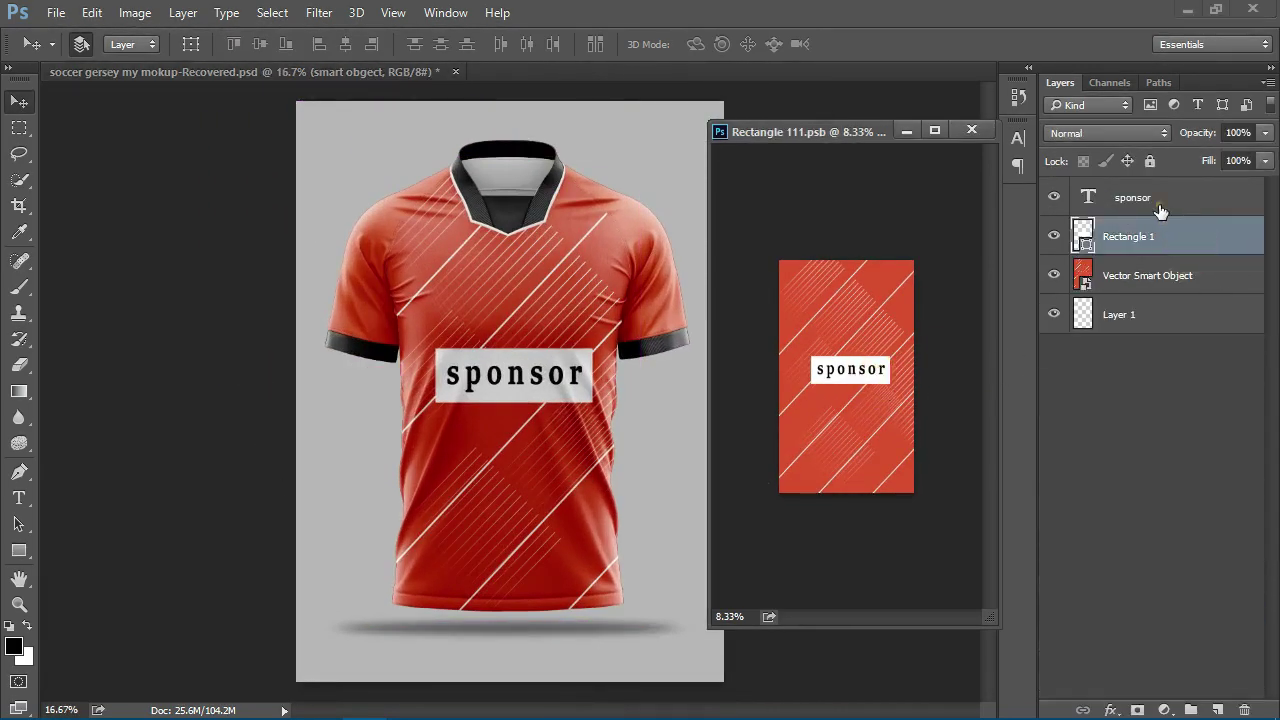
pyautogui.keyDown('shift'); pyautogui.click(1160, 210); pyautogui.keyUp('shift')
pyautogui.hotkey('shift', 'Left')
pyautogui.hotkey('shift', 'Left')
pyautogui.hotkey('shift', 'Left')
pyautogui.hotkey('shift', 'Left')
pyautogui.hotkey('shift', 'Left')
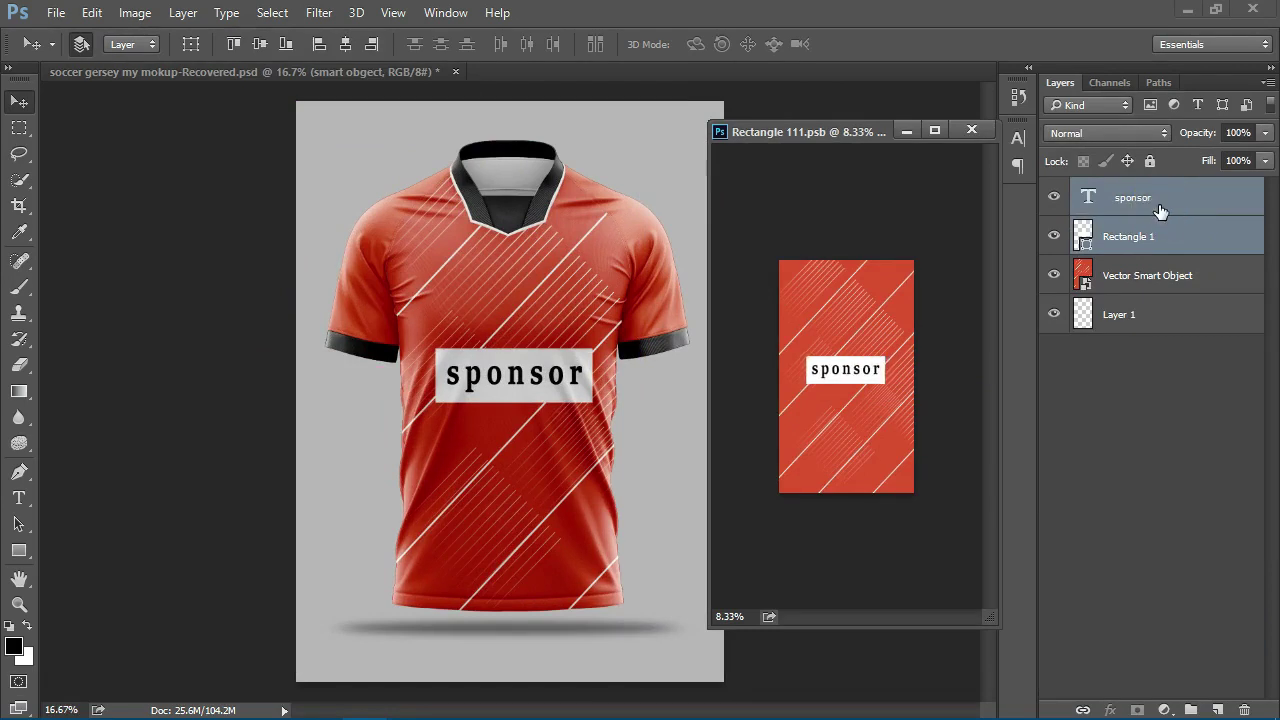
pyautogui.click(1100, 396)
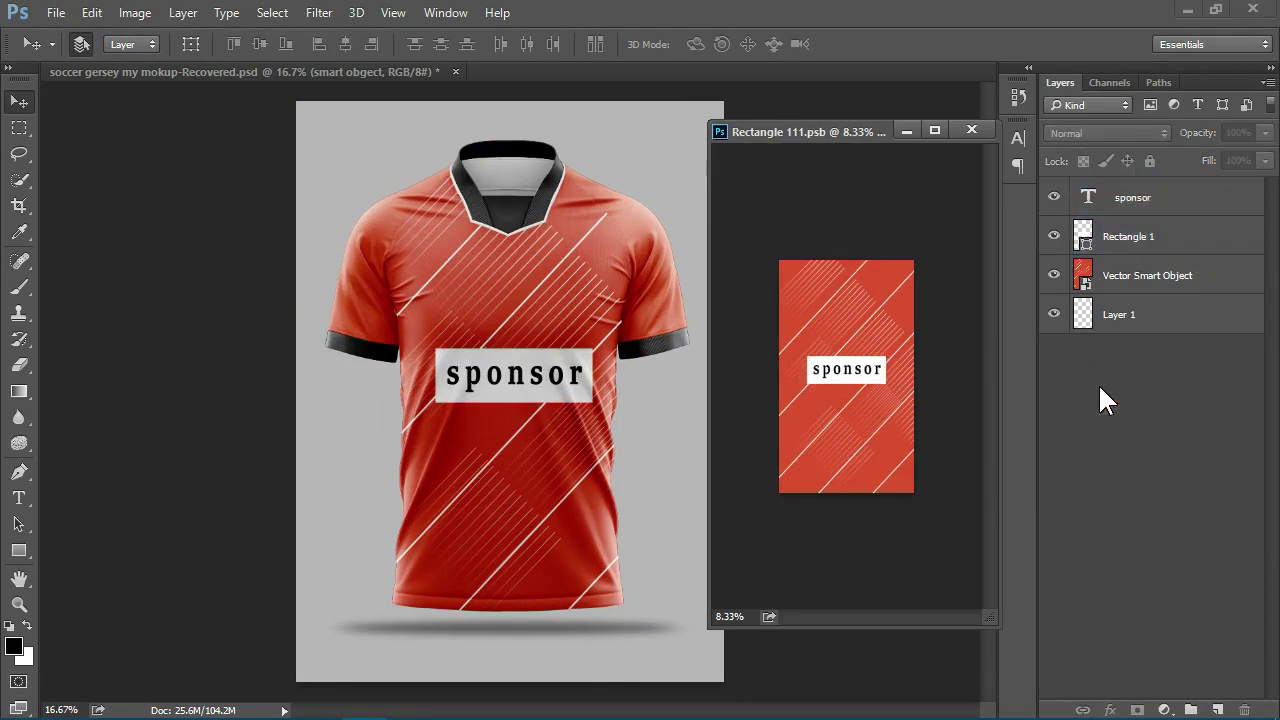
pyautogui.click(1128, 240)
pyautogui.keyDown('shift'); pyautogui.click(1131, 199); pyautogui.keyUp('shift')
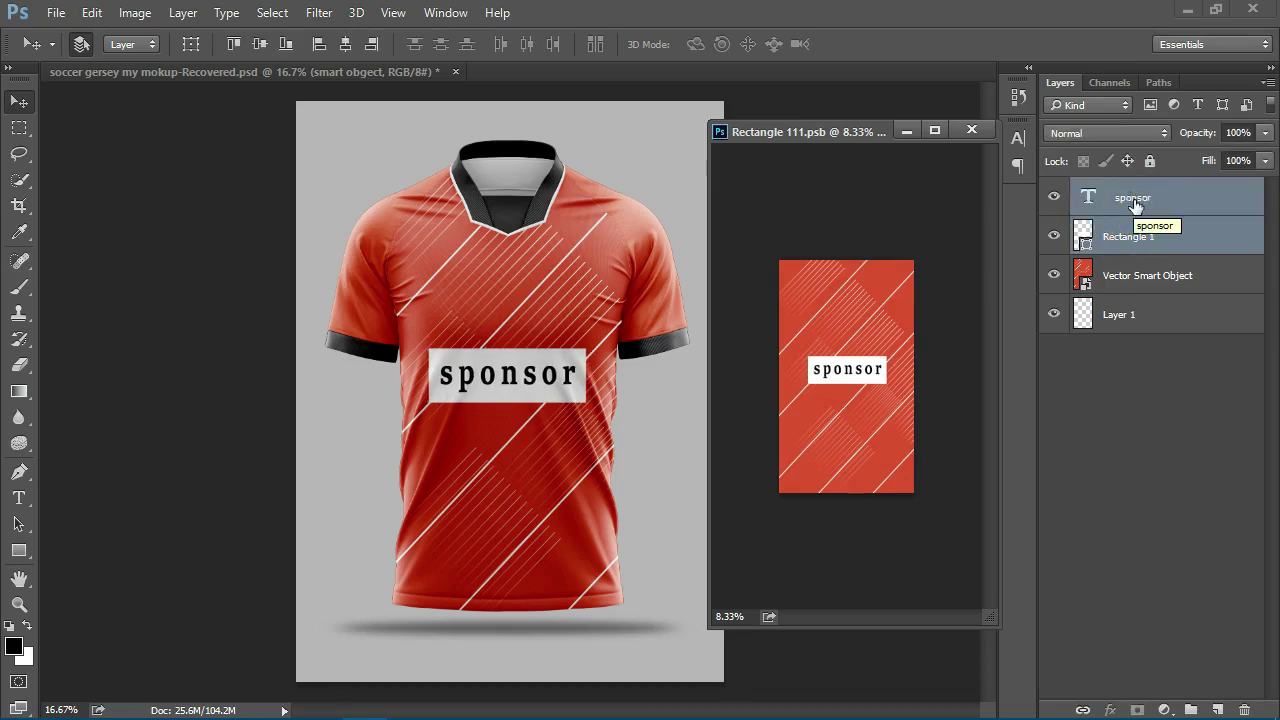
pyautogui.click(1098, 340)
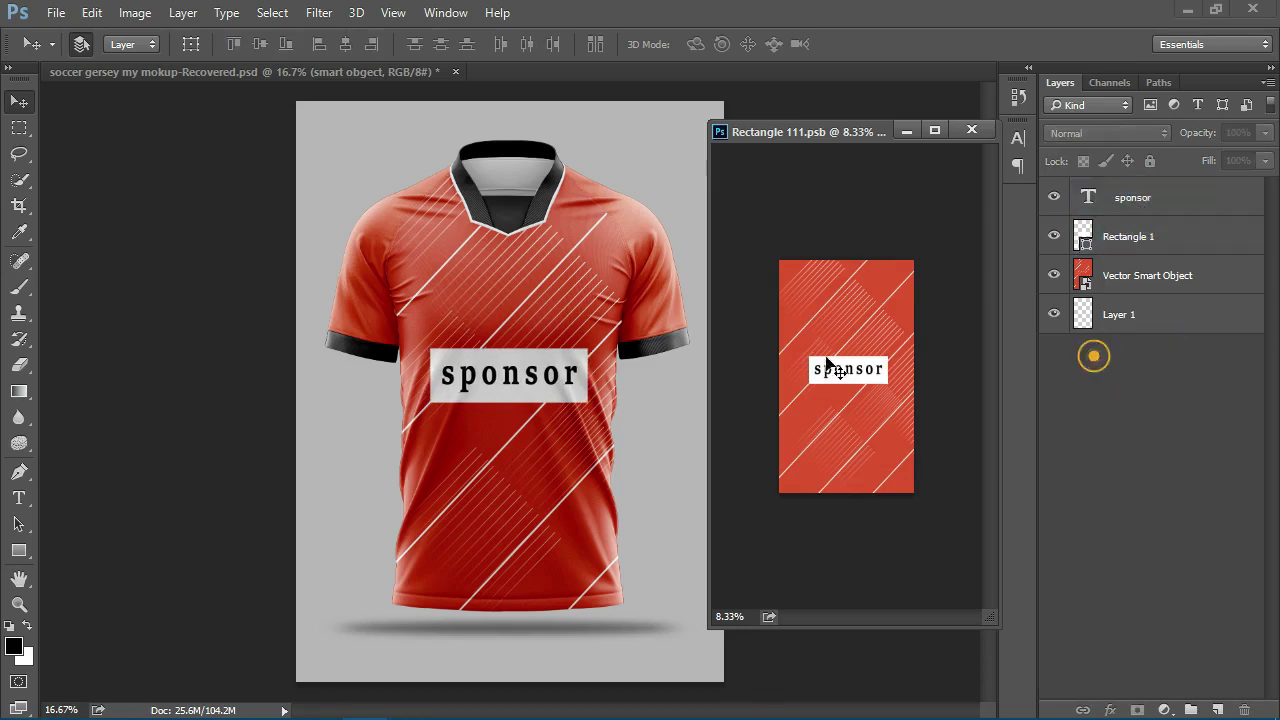
# Nudge the sponsor text and box up twice, save, and dock the artwork window as a tab.
pyautogui.click(1115, 242)
pyautogui.keyDown('shift'); pyautogui.click(1123, 200); pyautogui.keyUp('shift')
pyautogui.hotkey('shift', 'Up')
pyautogui.hotkey('shift', 'Up')
pyautogui.hotkey('shift', 'Up')
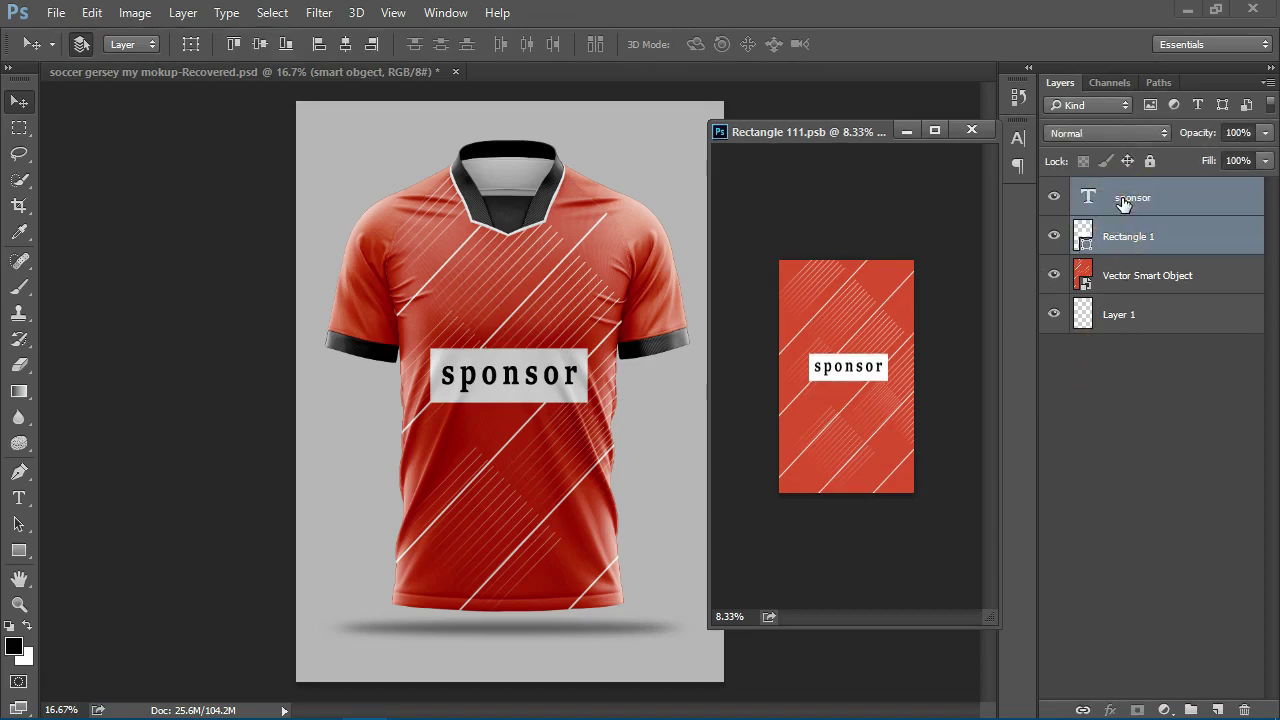
pyautogui.hotkey('shift', 'Up')
pyautogui.hotkey('shift', 'Up')
pyautogui.hotkey('shift', 'Up')
pyautogui.hotkey('ctrl', 's')
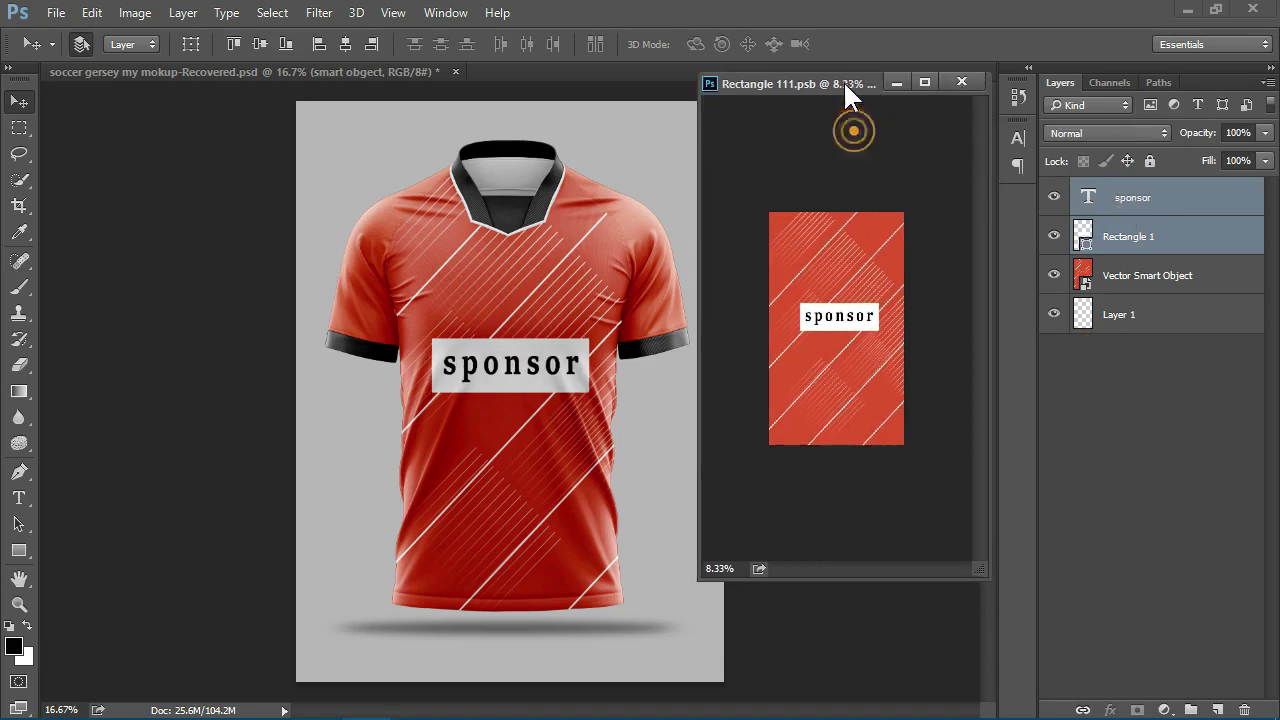
pyautogui.moveTo(922, 130); pyautogui.dragTo(842, 72)
# Close the sponsor artwork document and inspect the jersey's hem, chest and collar up close.
pyautogui.click(684, 71)
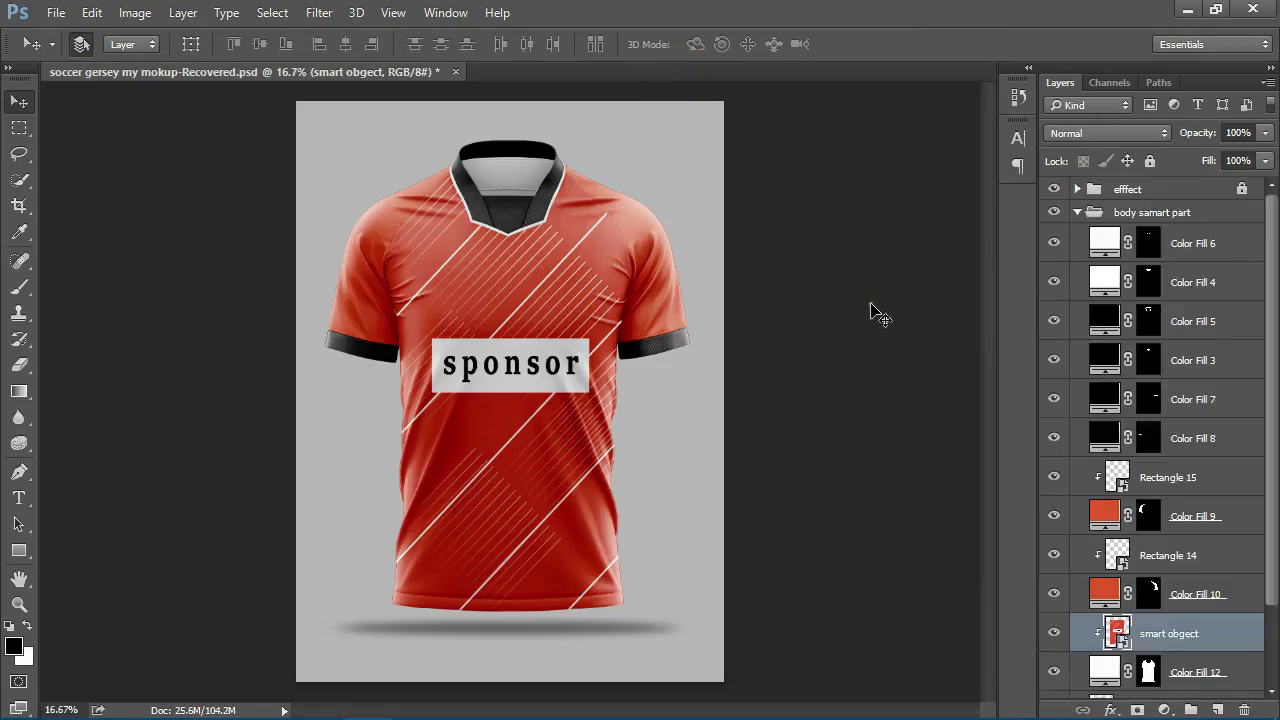
pyautogui.scroll(-1, 870, 306)
pyautogui.scroll(-2, 867, 307)
pyautogui.scroll(3, 651, 514)
pyautogui.scroll(2, 563, 506)
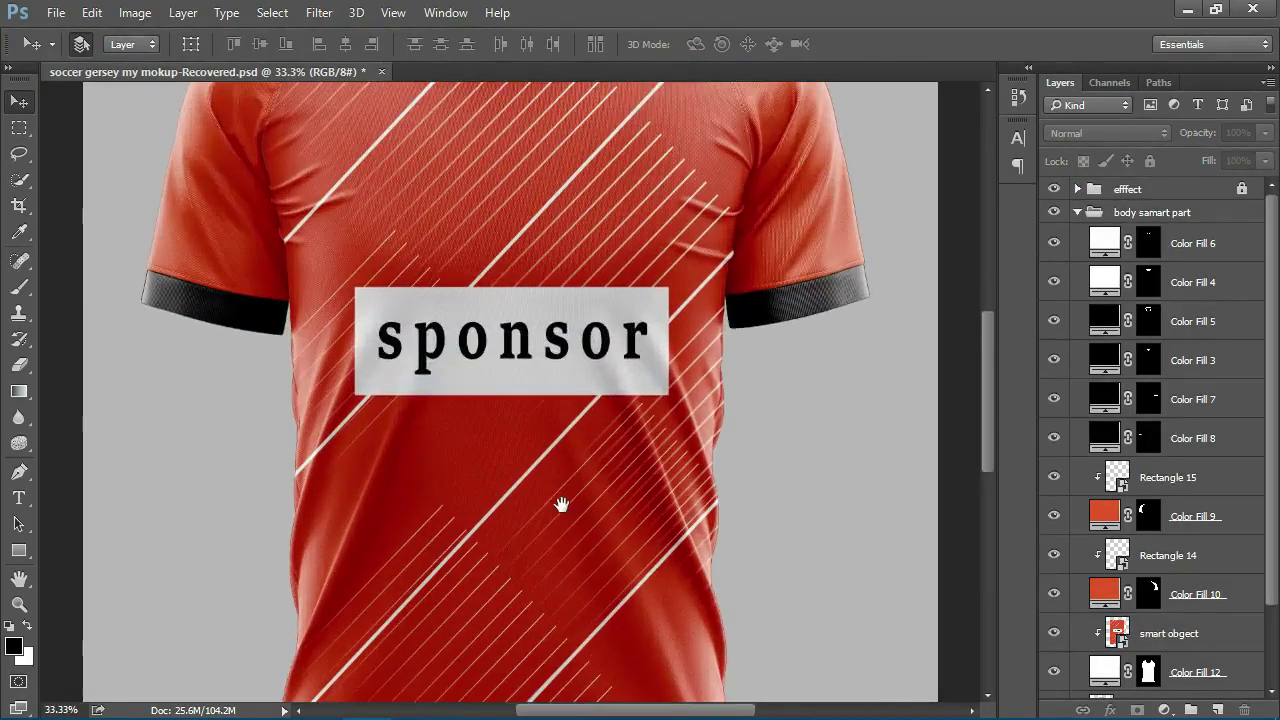
pyautogui.moveTo(563, 506); pyautogui.dragTo(557, 200)
pyautogui.scroll(1, 571, 266)
pyautogui.scroll(1, 580, 420)
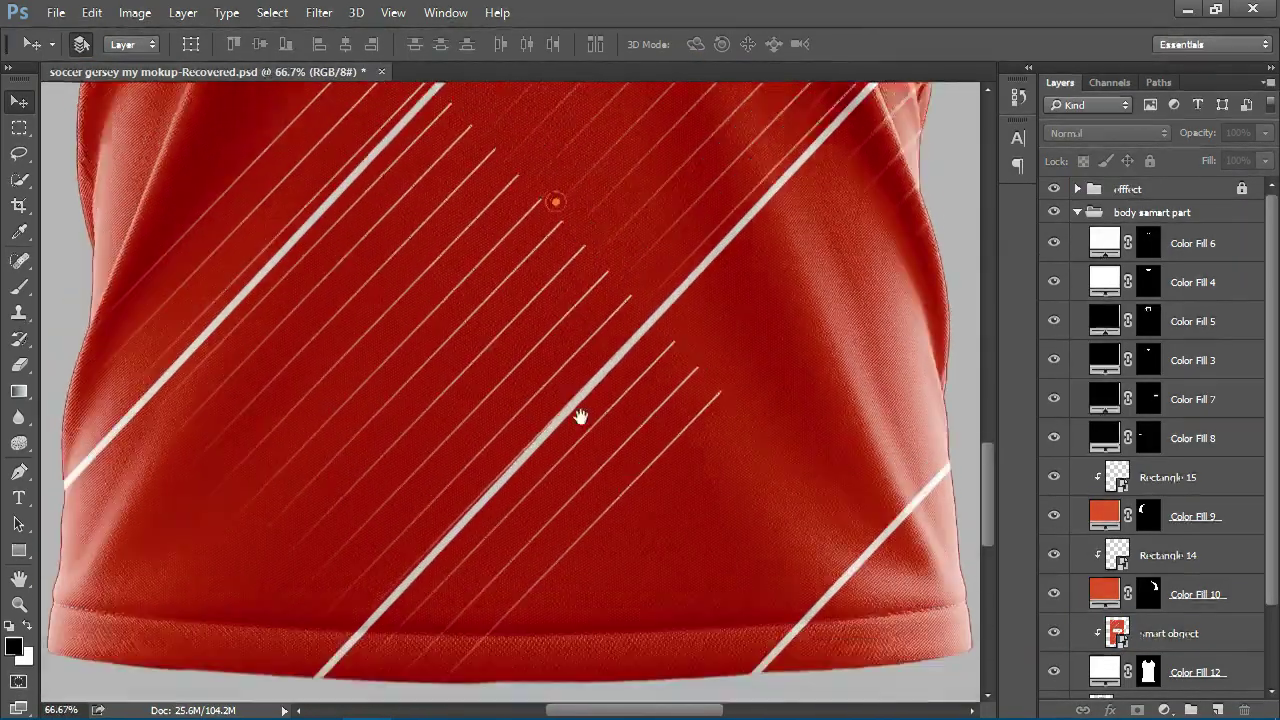
pyautogui.moveTo(551, 257); pyautogui.dragTo(551, 480)
pyautogui.moveTo(500, 297); pyautogui.dragTo(662, 578)
pyautogui.scroll(3, 640, 530)
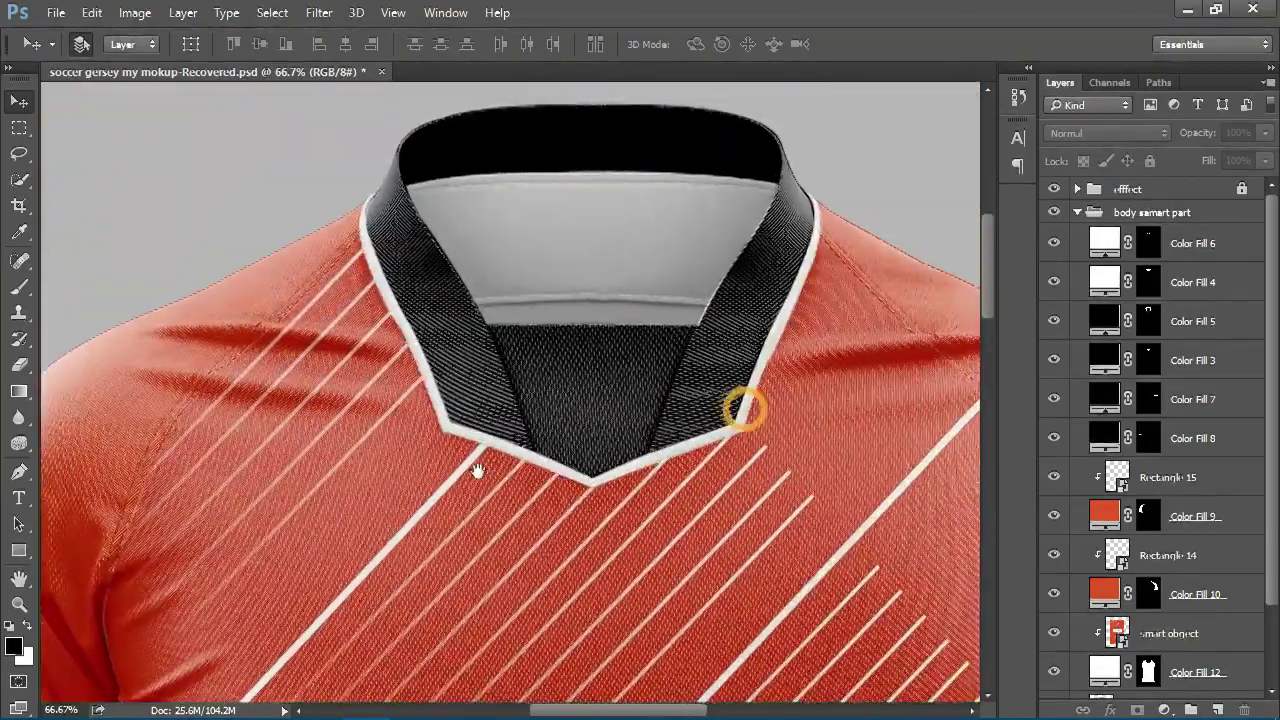
pyautogui.scroll(-2, 655, 530)
pyautogui.scroll(-3, 655, 530)
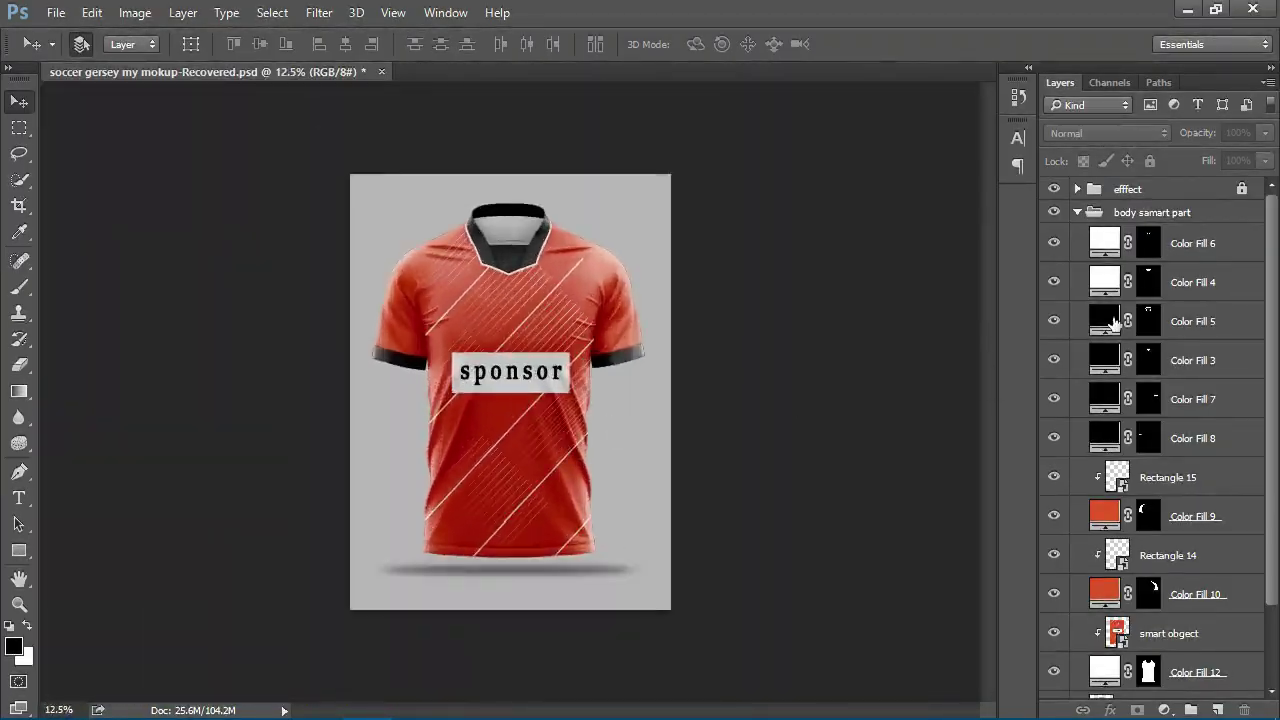
# Collapse the jersey group and set the Color Fill 13 background to #afafaf.
pyautogui.click(1075, 213)
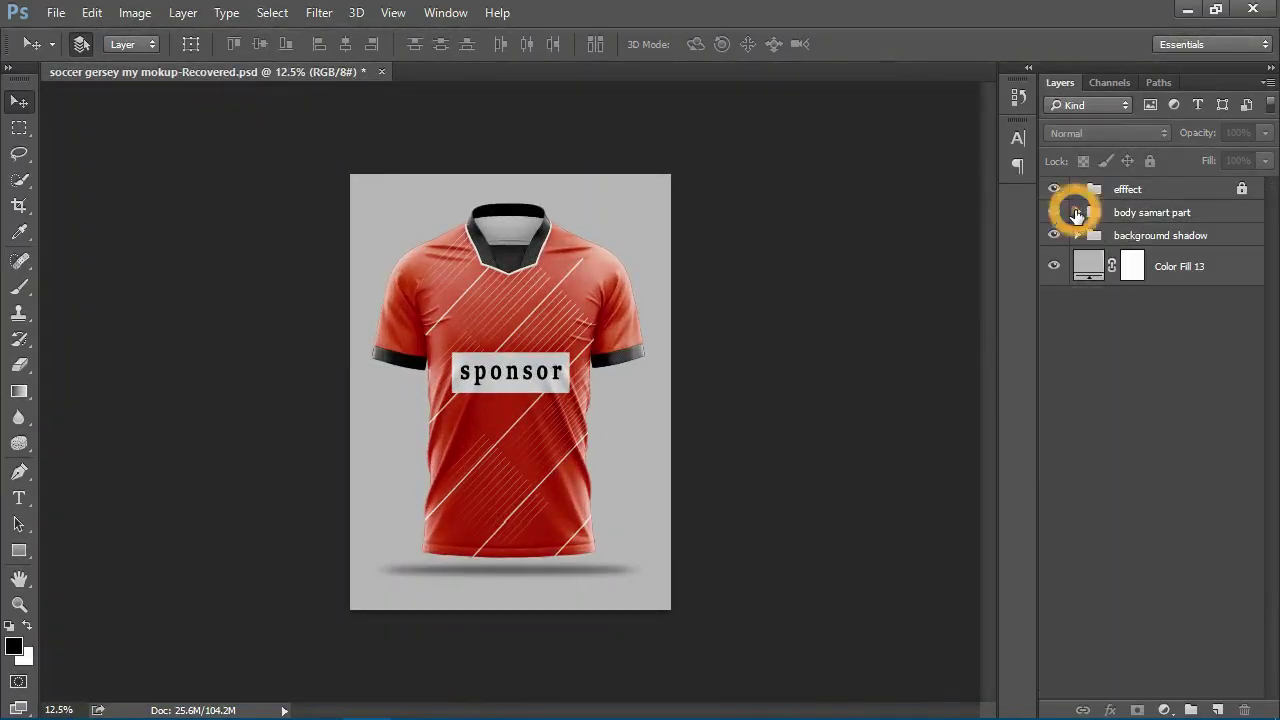
pyautogui.doubleClick(1087, 263)
pyautogui.click(713, 266)
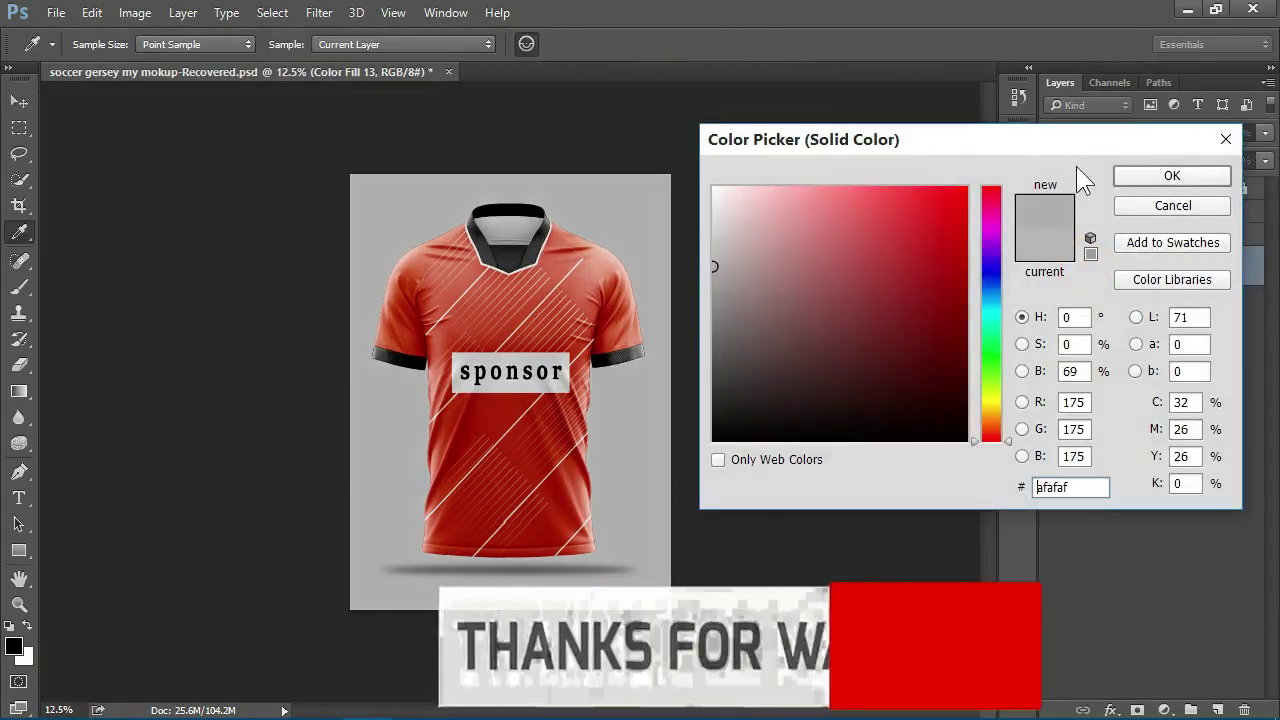
pyautogui.click(1120, 175)
pyautogui.press('v')
pyautogui.click(1120, 459)
pyautogui.hotkey('ctrl', '+')
pyautogui.hotkey('ctrl', '-')
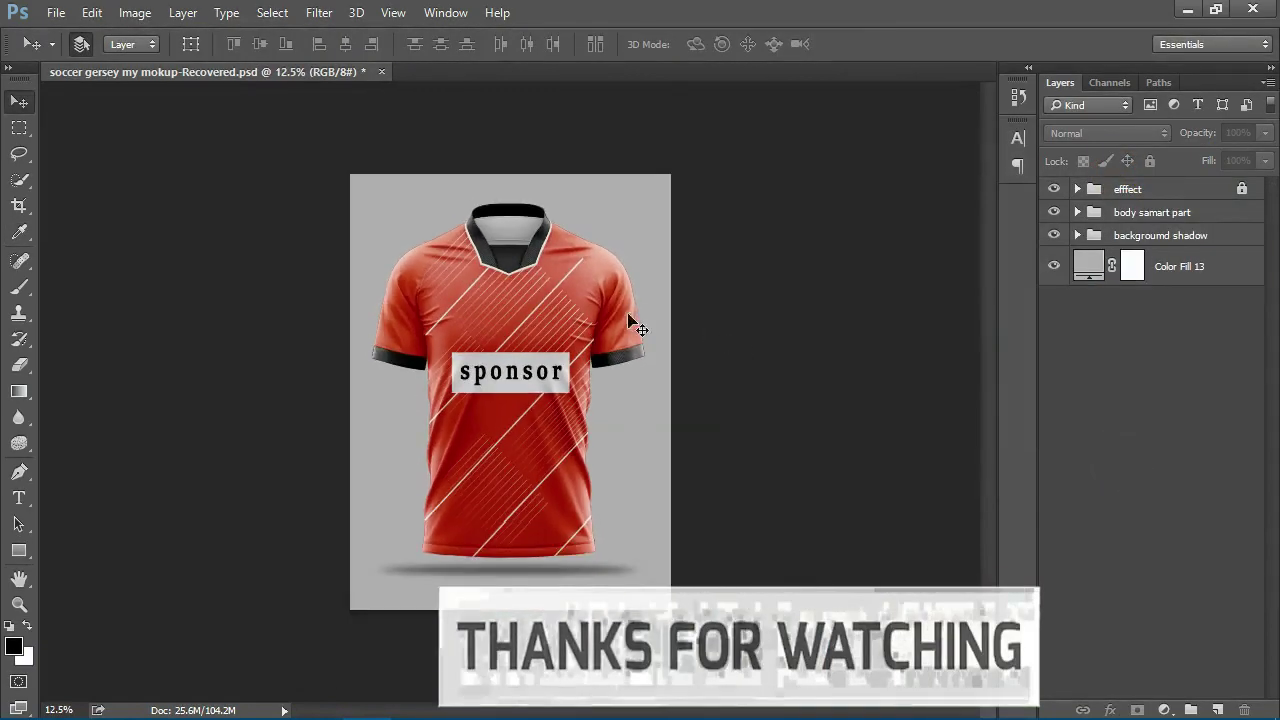